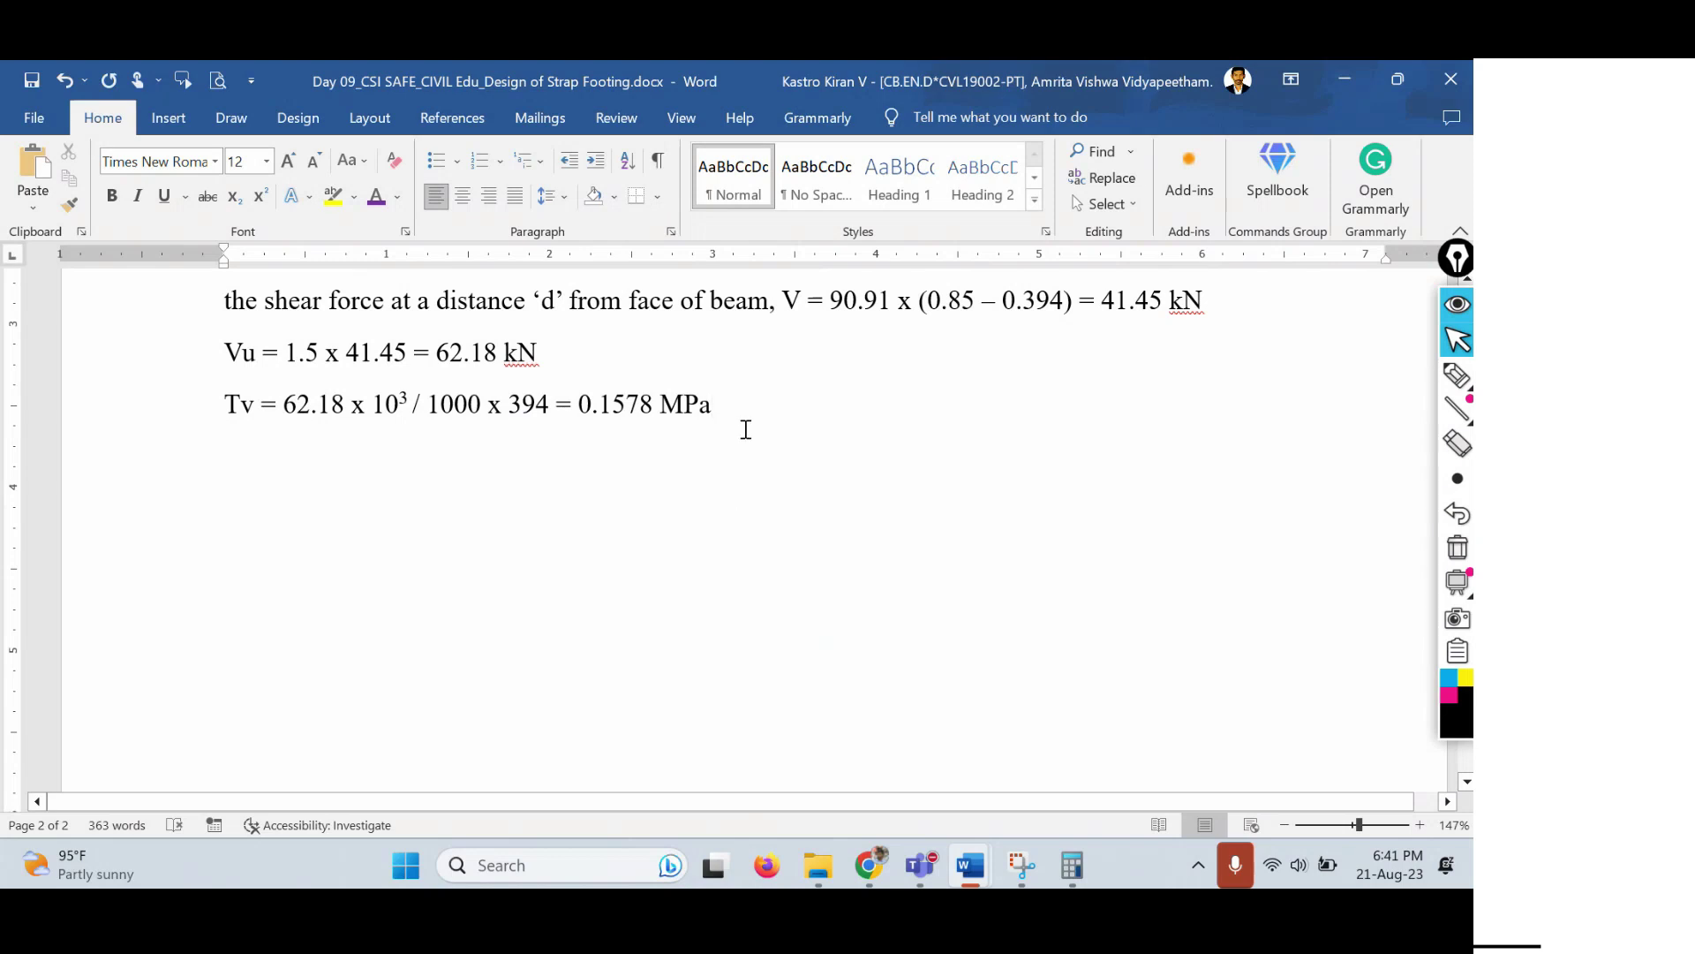
Add the lines Pt = 0.12% and Tc = 0.28 MPa below the Tv result.
{"action": "key", "text": "Return"}
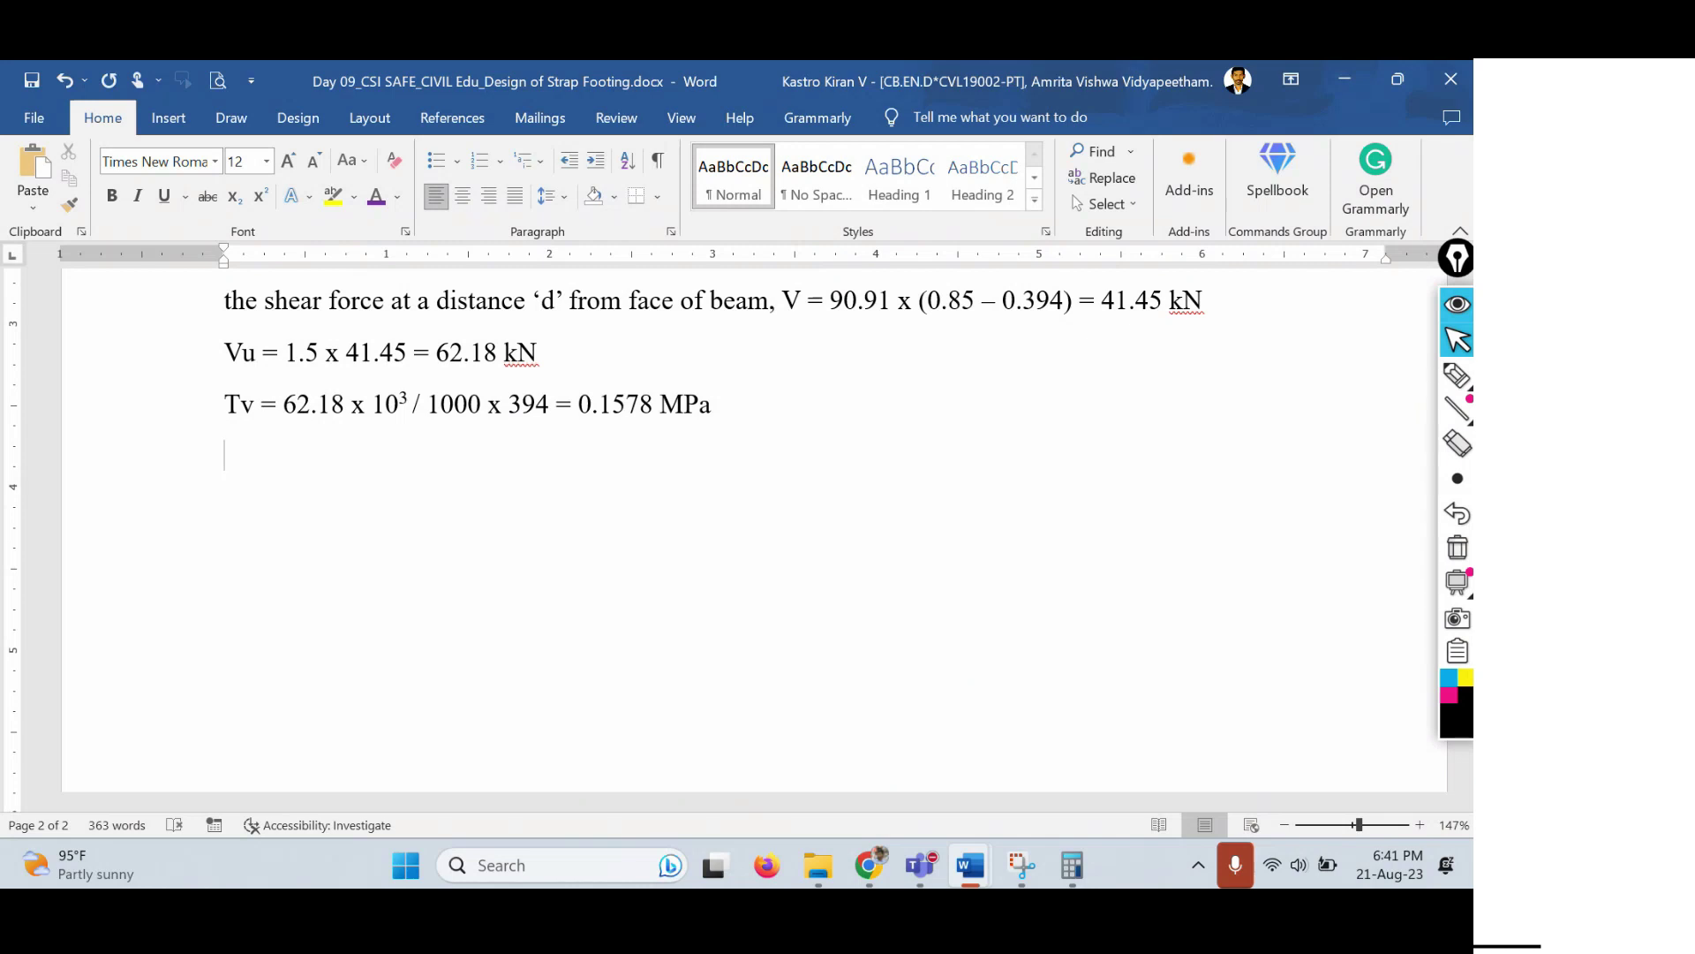
{"action": "type", "text": "Pt = 0.12%"}
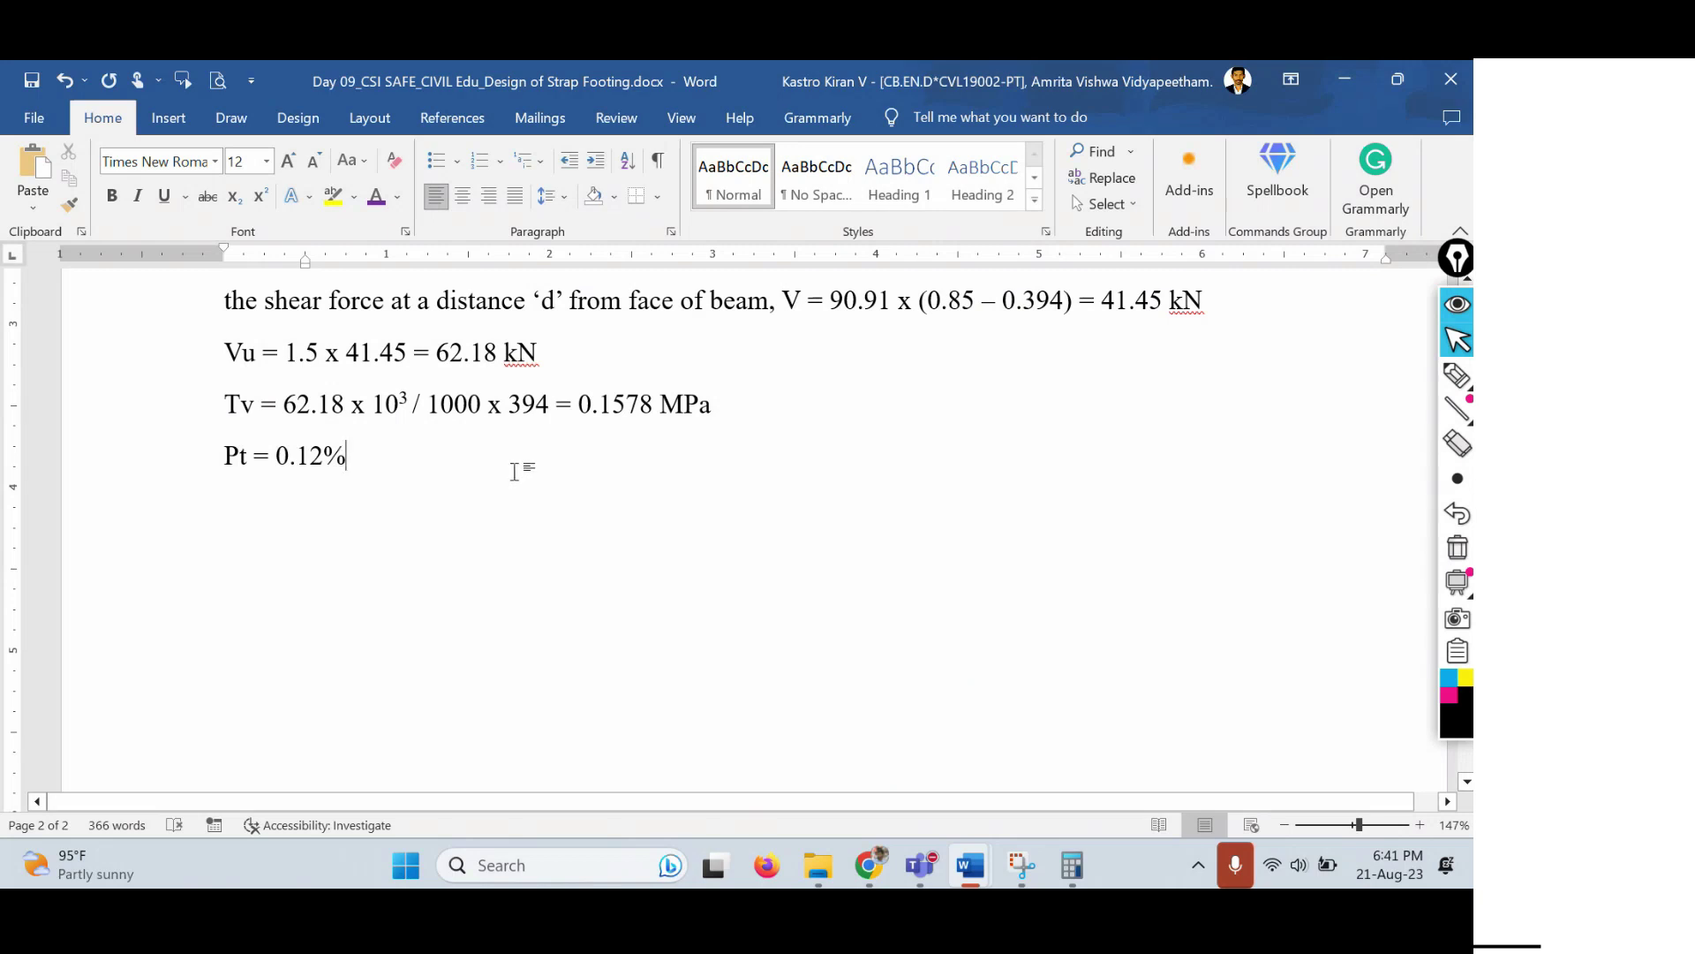
{"action": "key", "text": "Return"}
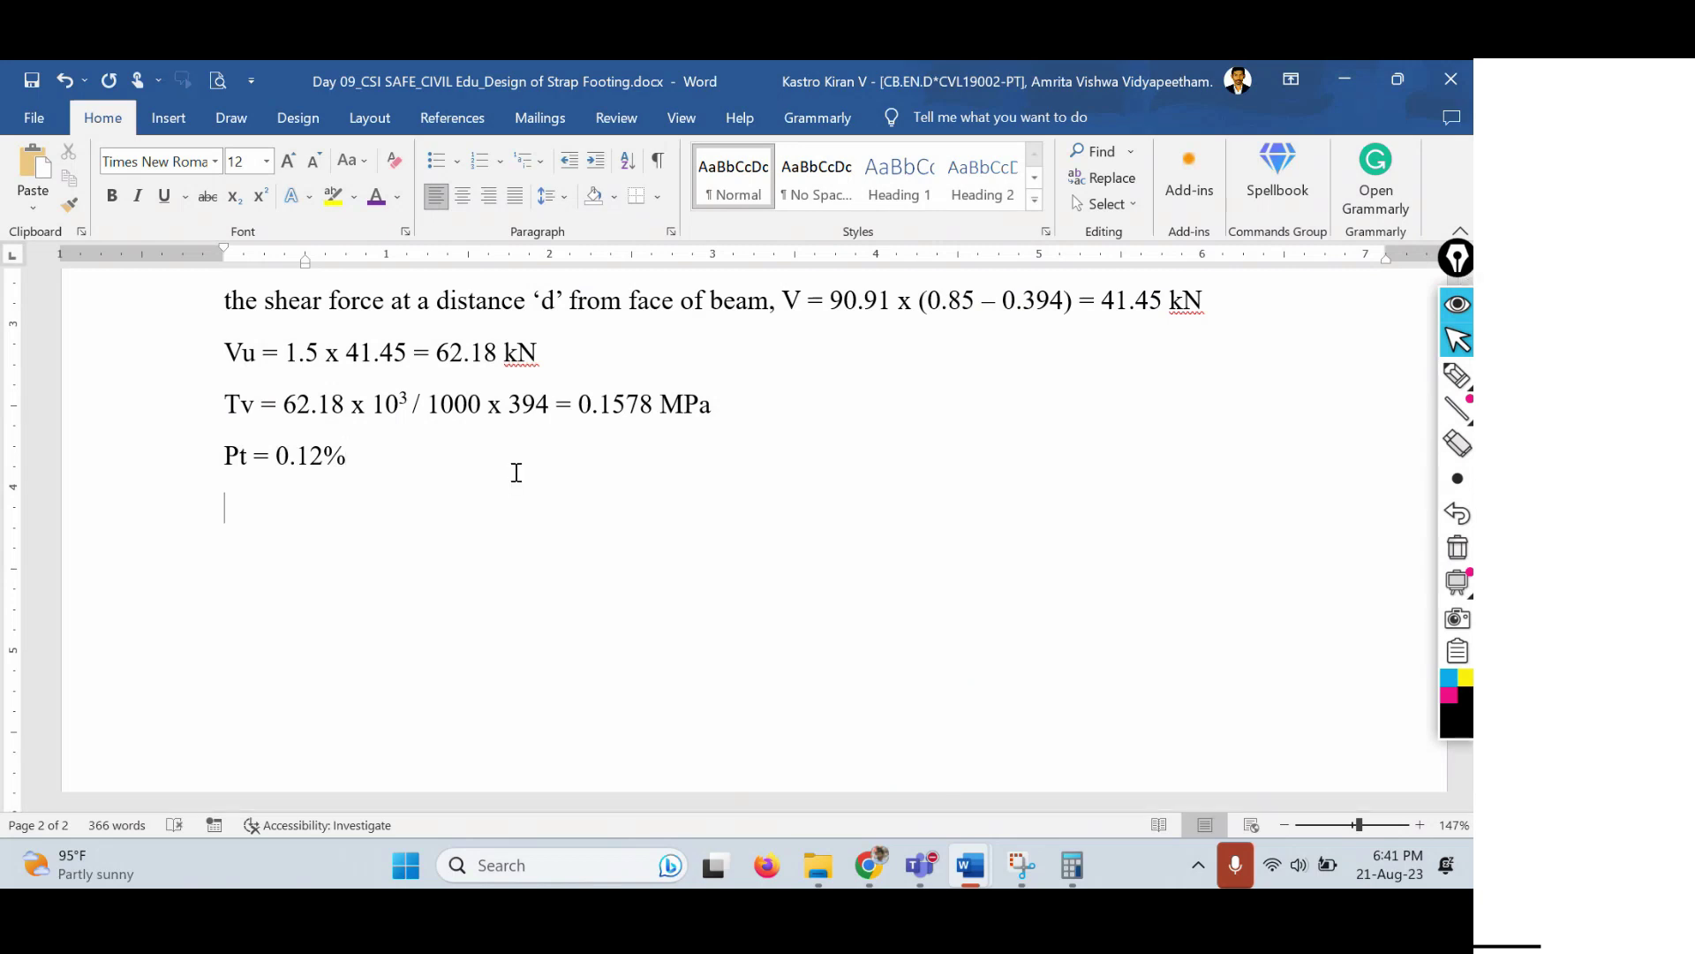
{"action": "type", "text": "Tc = 0.28 Mpa"}
{"action": "key", "text": "BackSpace"}
{"action": "key", "text": "BackSpace"}
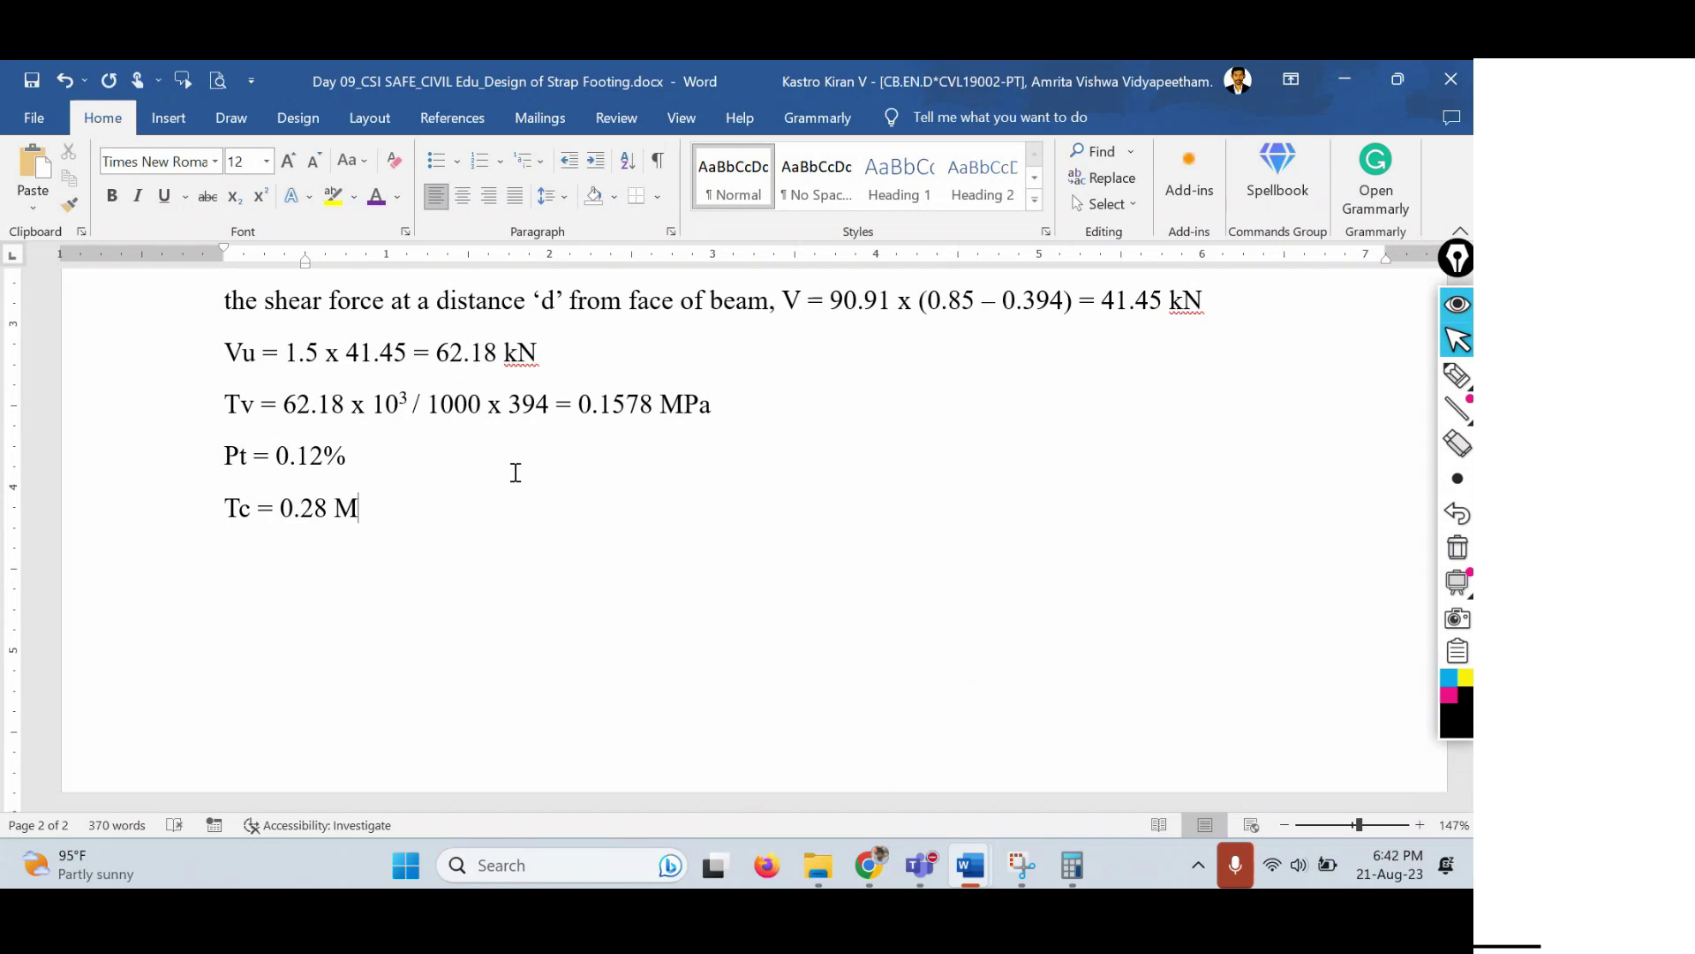
{"action": "type", "text": "Pa"}
Append the italic note '(need to do own calculations)' to the Pt = 0.12% line.
{"action": "left_click", "coordinate": [484, 452]}
{"action": "type", "text": "("}
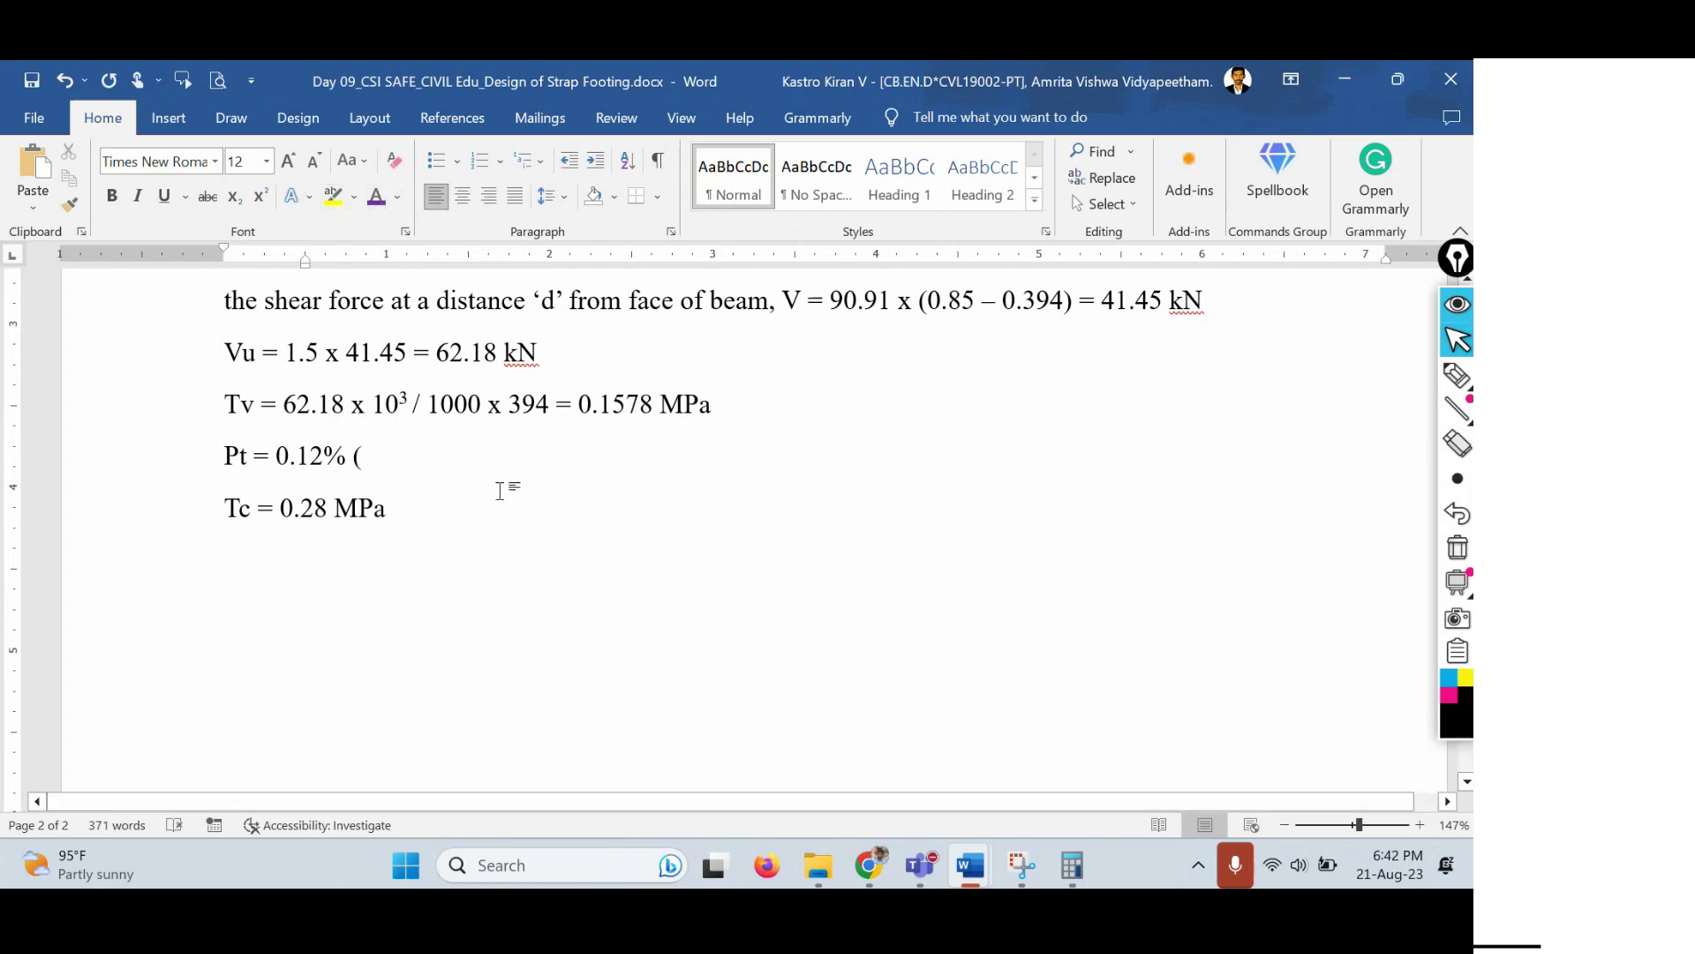
{"action": "type", "text": "need to do"}
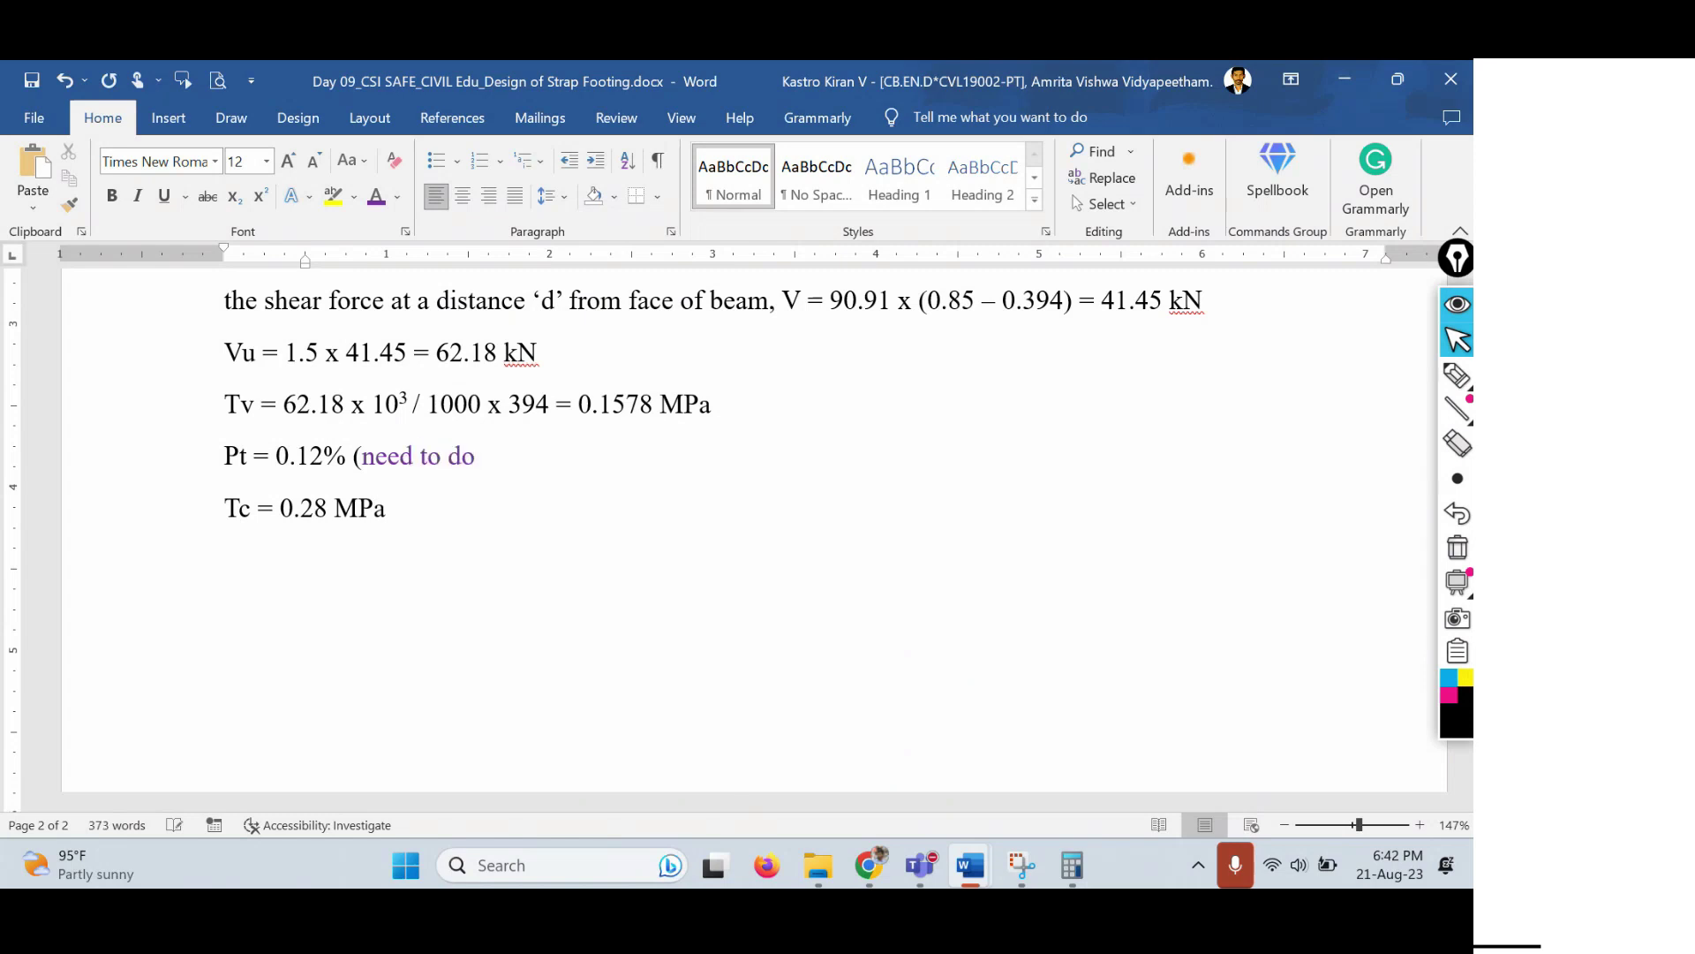
{"action": "type", "text": " own calculations"}
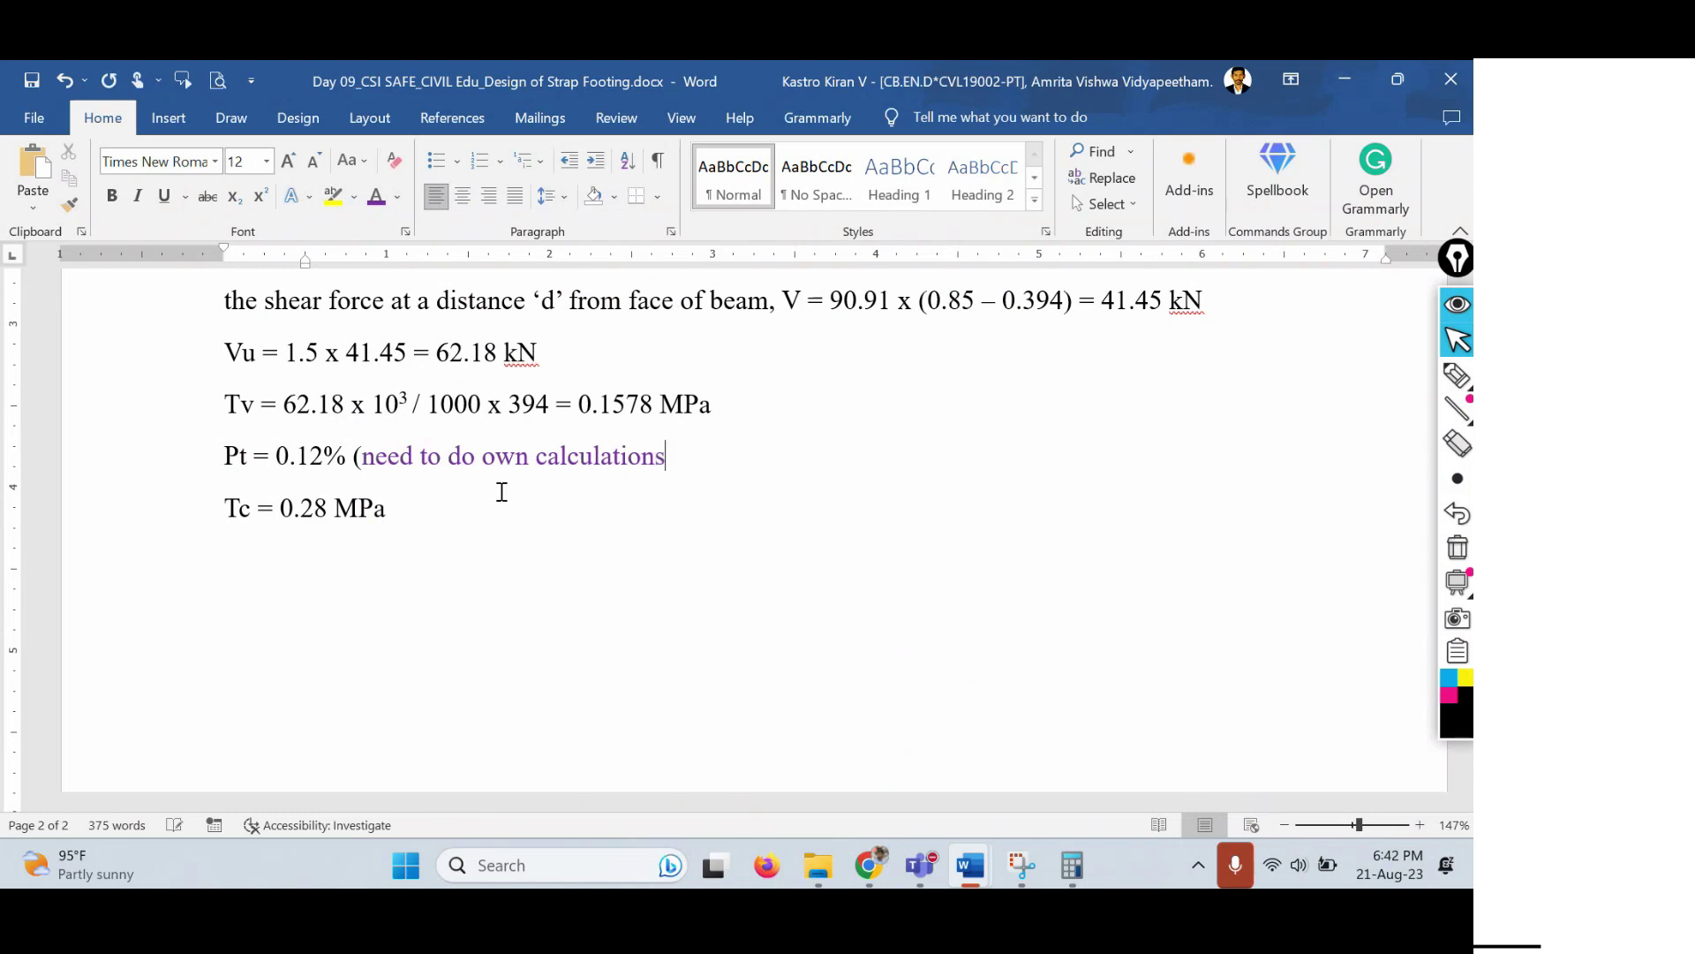
{"action": "type", "text": ")"}
{"action": "left_click_drag", "start_coordinate": [704, 460], "coordinate": [353, 457]}
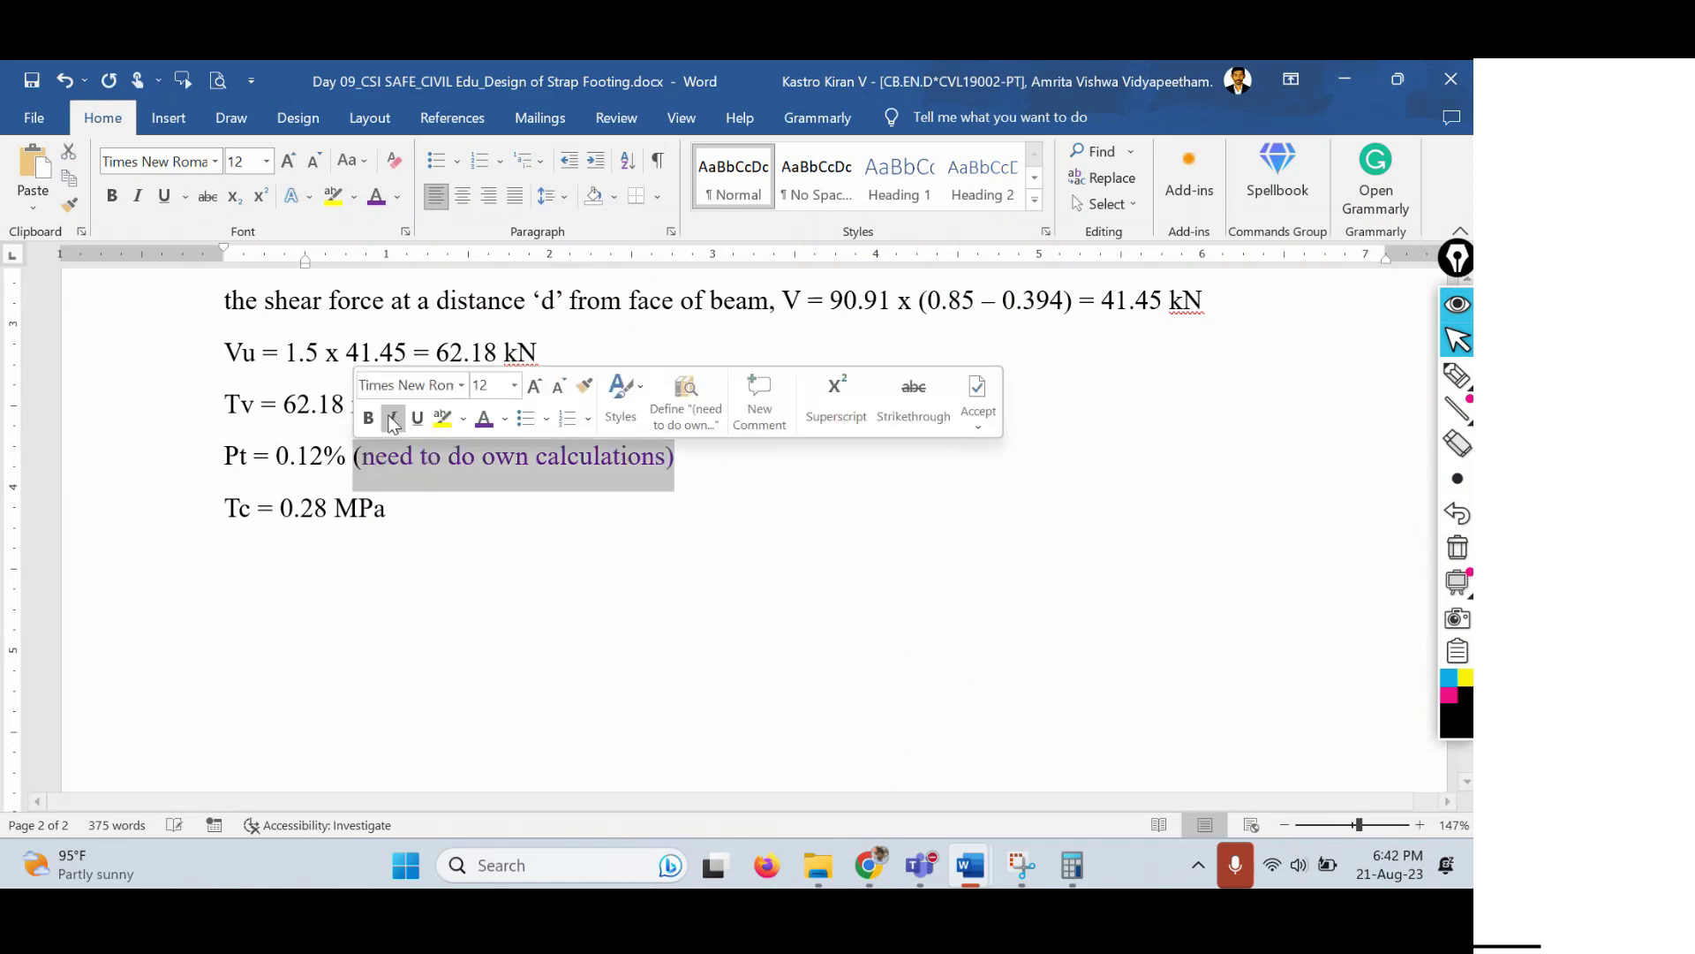
{"action": "left_click", "coordinate": [394, 420]}
{"action": "left_click", "coordinate": [726, 658]}
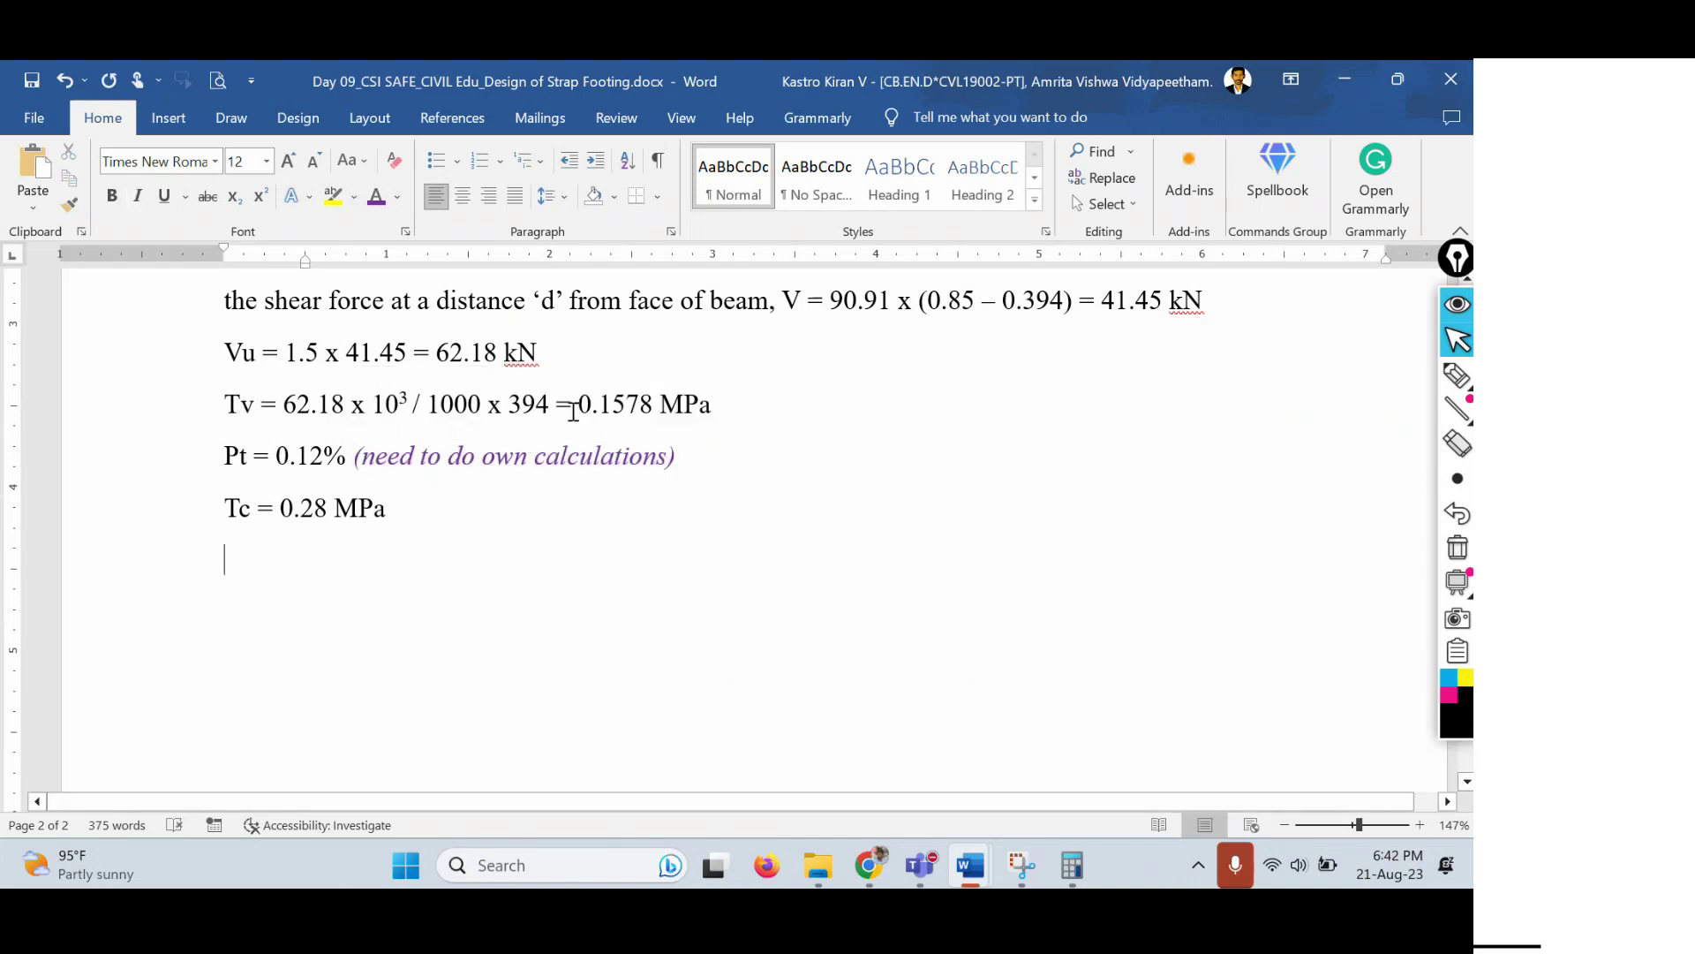
Compare Tv 0.1578 MPa with Tc 0.28 and begin the line 'Since Tv < Tc, no shear reinf'.
{"action": "left_click_drag", "start_coordinate": [576, 408], "coordinate": [722, 404]}
{"action": "left_click_drag", "start_coordinate": [279, 507], "coordinate": [325, 508]}
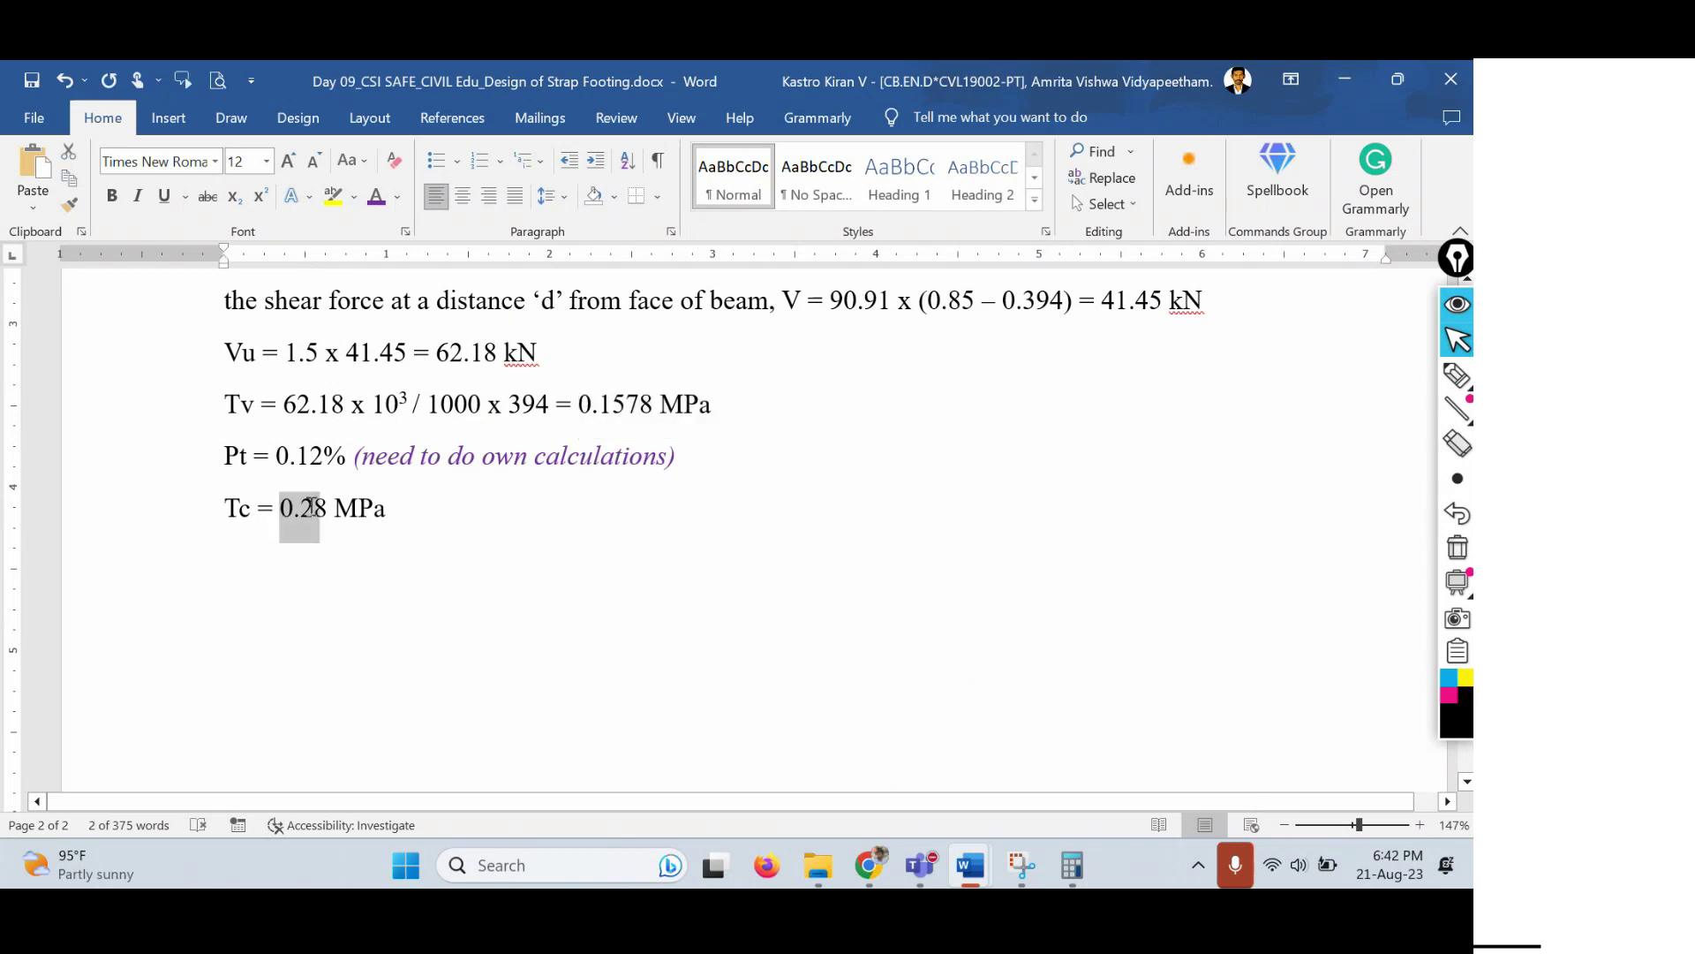
{"action": "left_click", "coordinate": [513, 585]}
{"action": "left_click", "coordinate": [491, 515]}
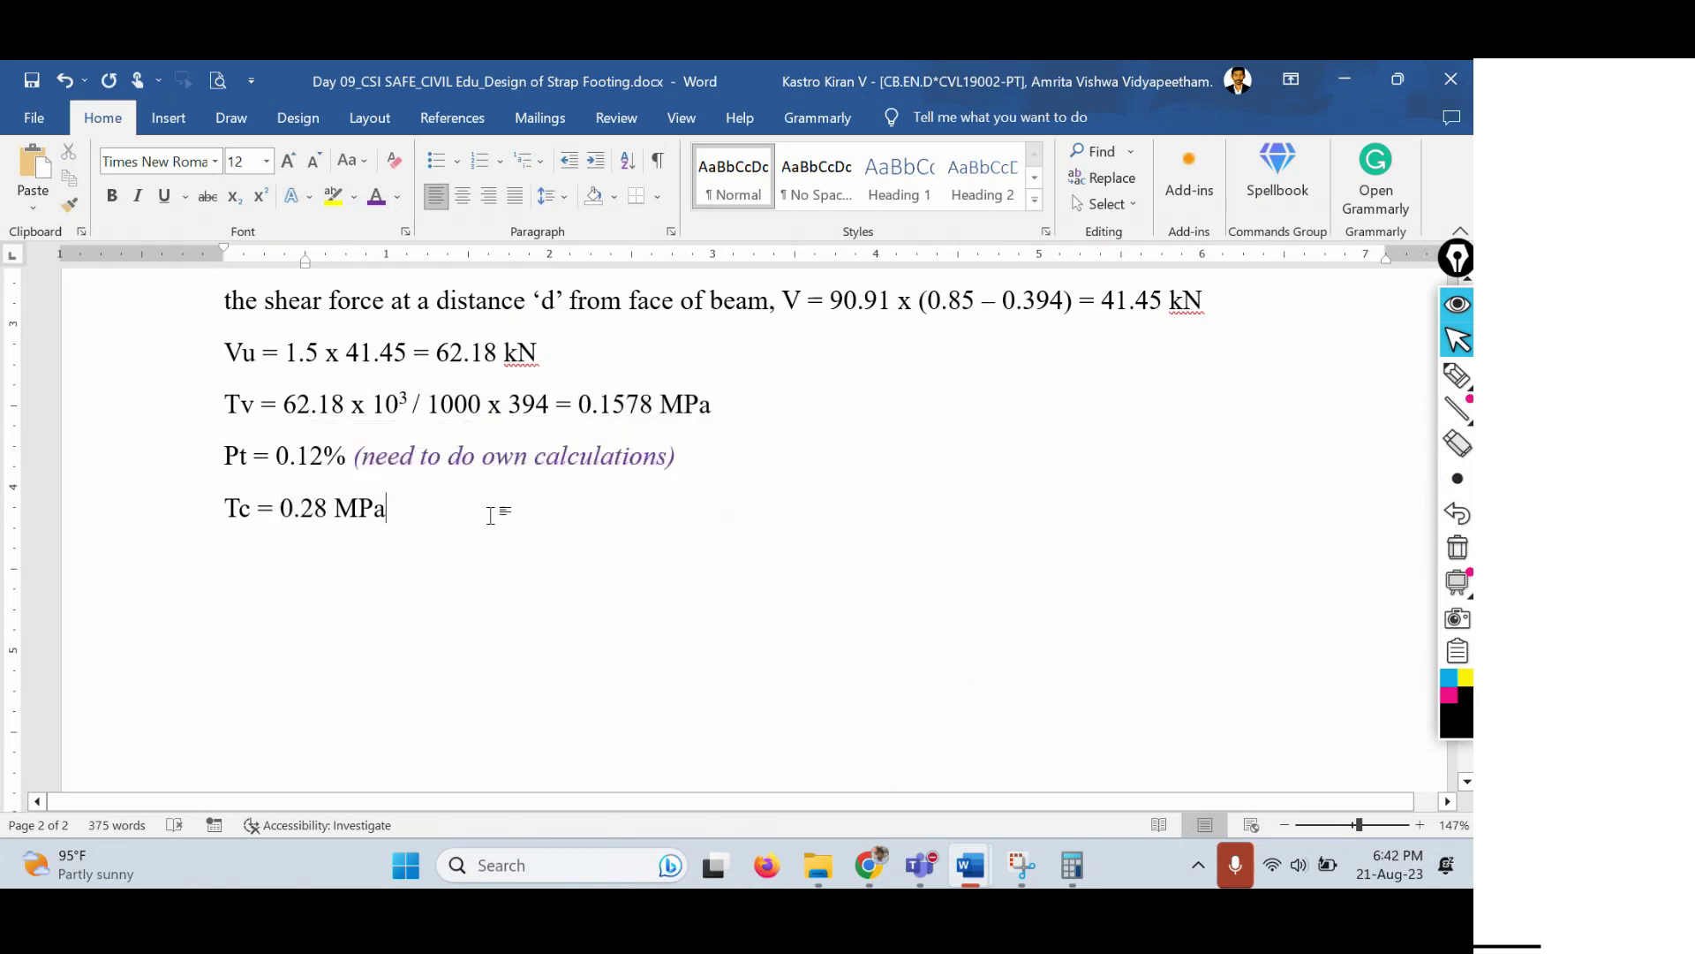
{"action": "key", "text": "Return"}
{"action": "type", "text": "Since"}
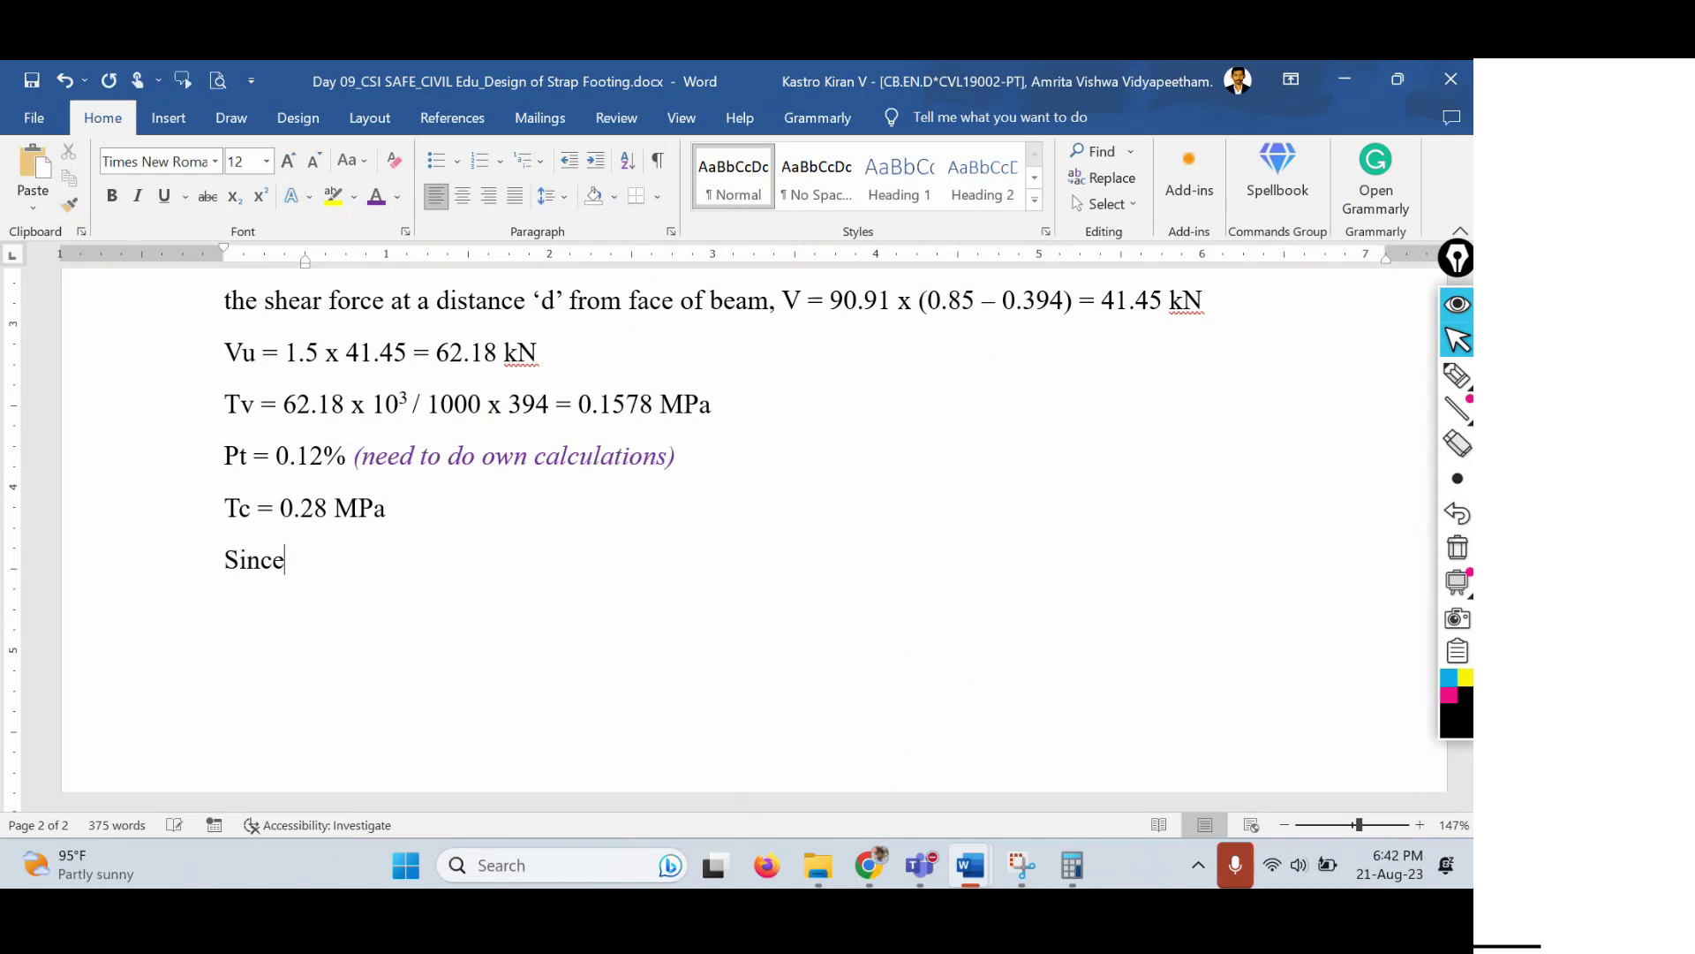
{"action": "type", "text": " Tv < Tc, no shear "}
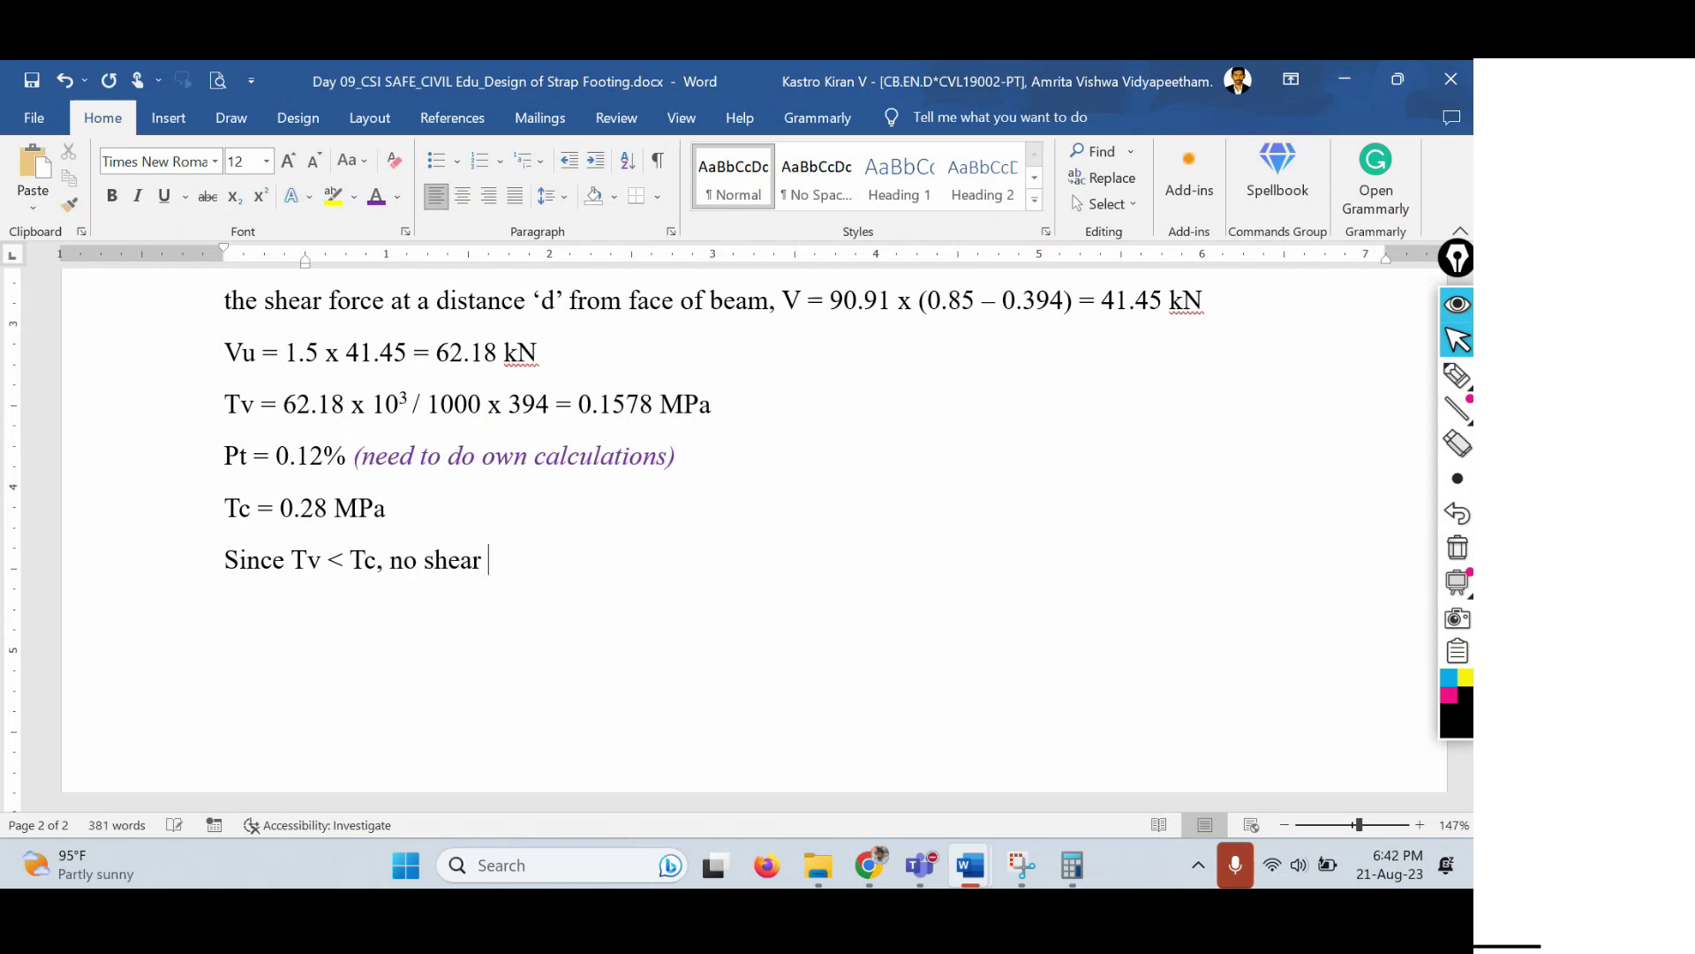
{"action": "type", "text": "reinf"}
Finish the conclusion as 'Since Tv < Tc, no shear rein. is required in the slab'.
{"action": "key", "text": "BackSpace"}
{"action": "type", "text": ". is required in"}
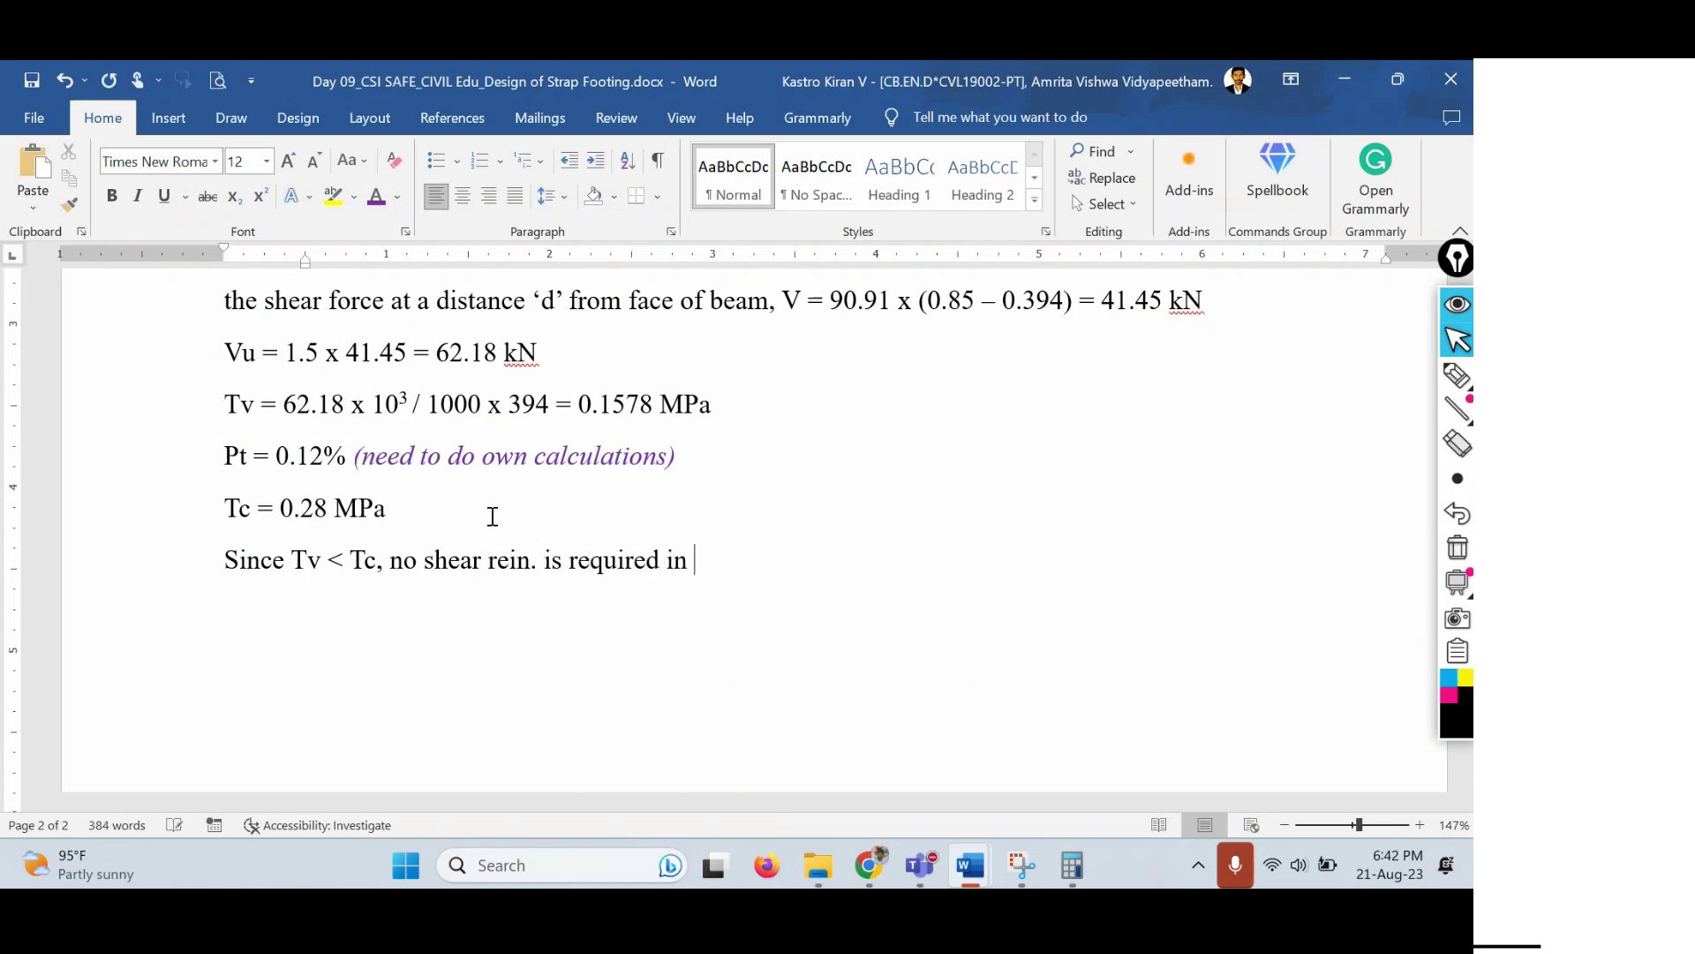
{"action": "key", "text": "ctrl+h"}
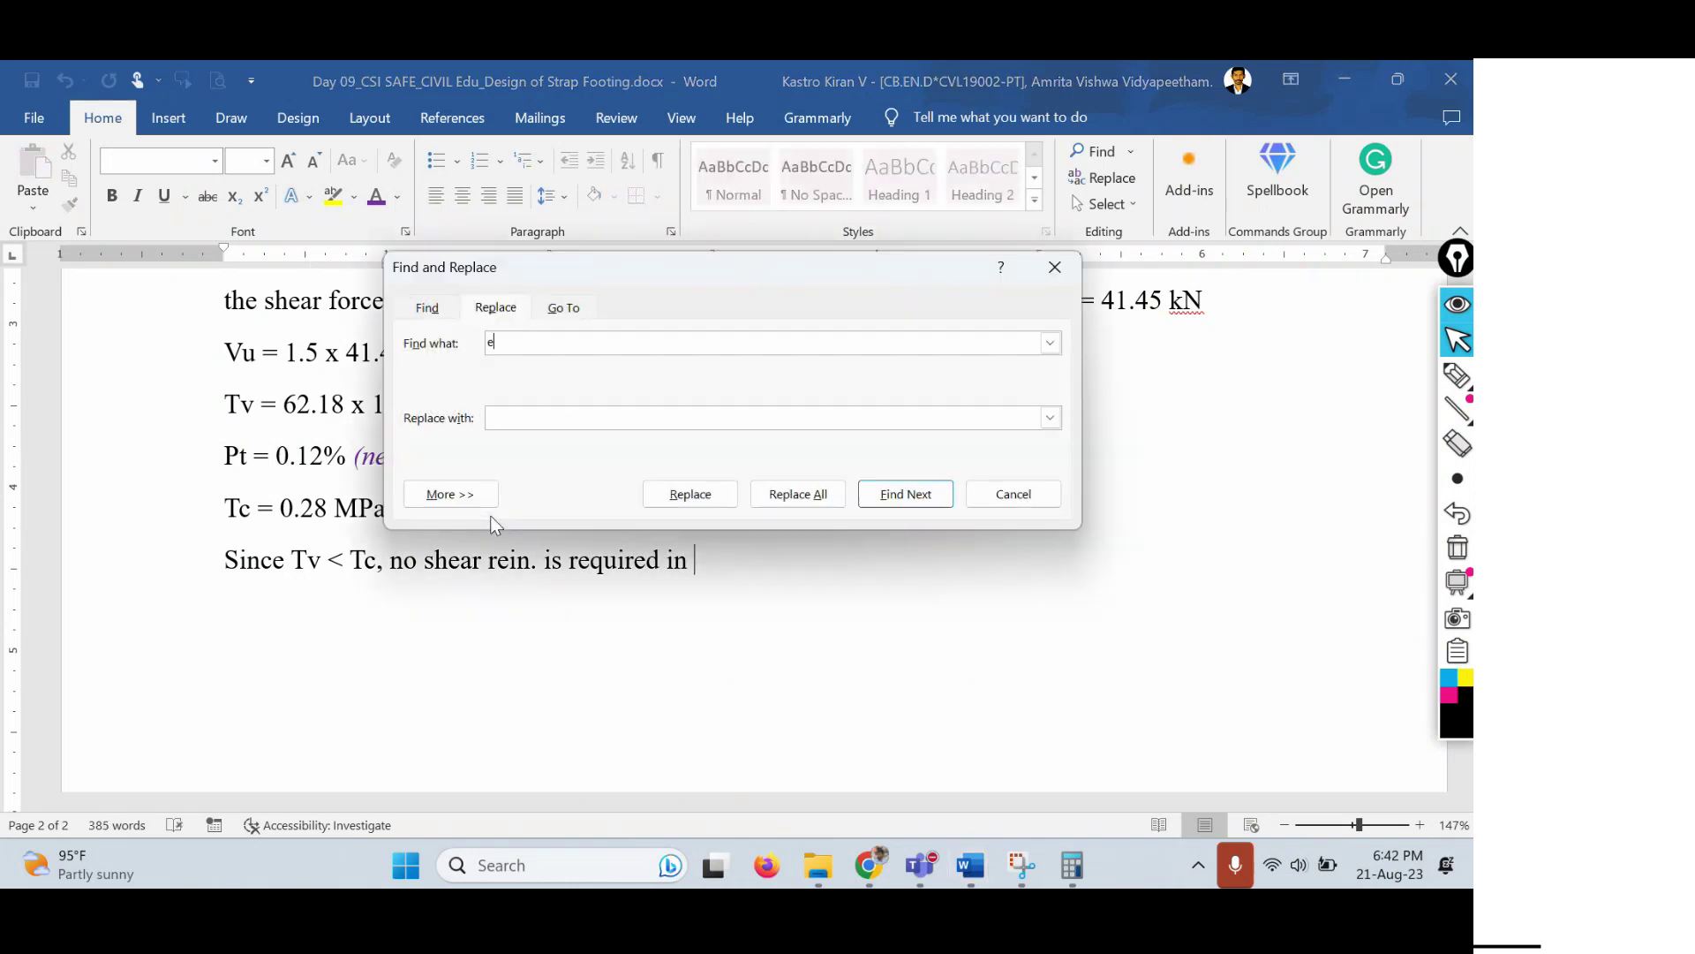
{"action": "key", "text": "Escape"}
{"action": "type", "text": "the slab."}
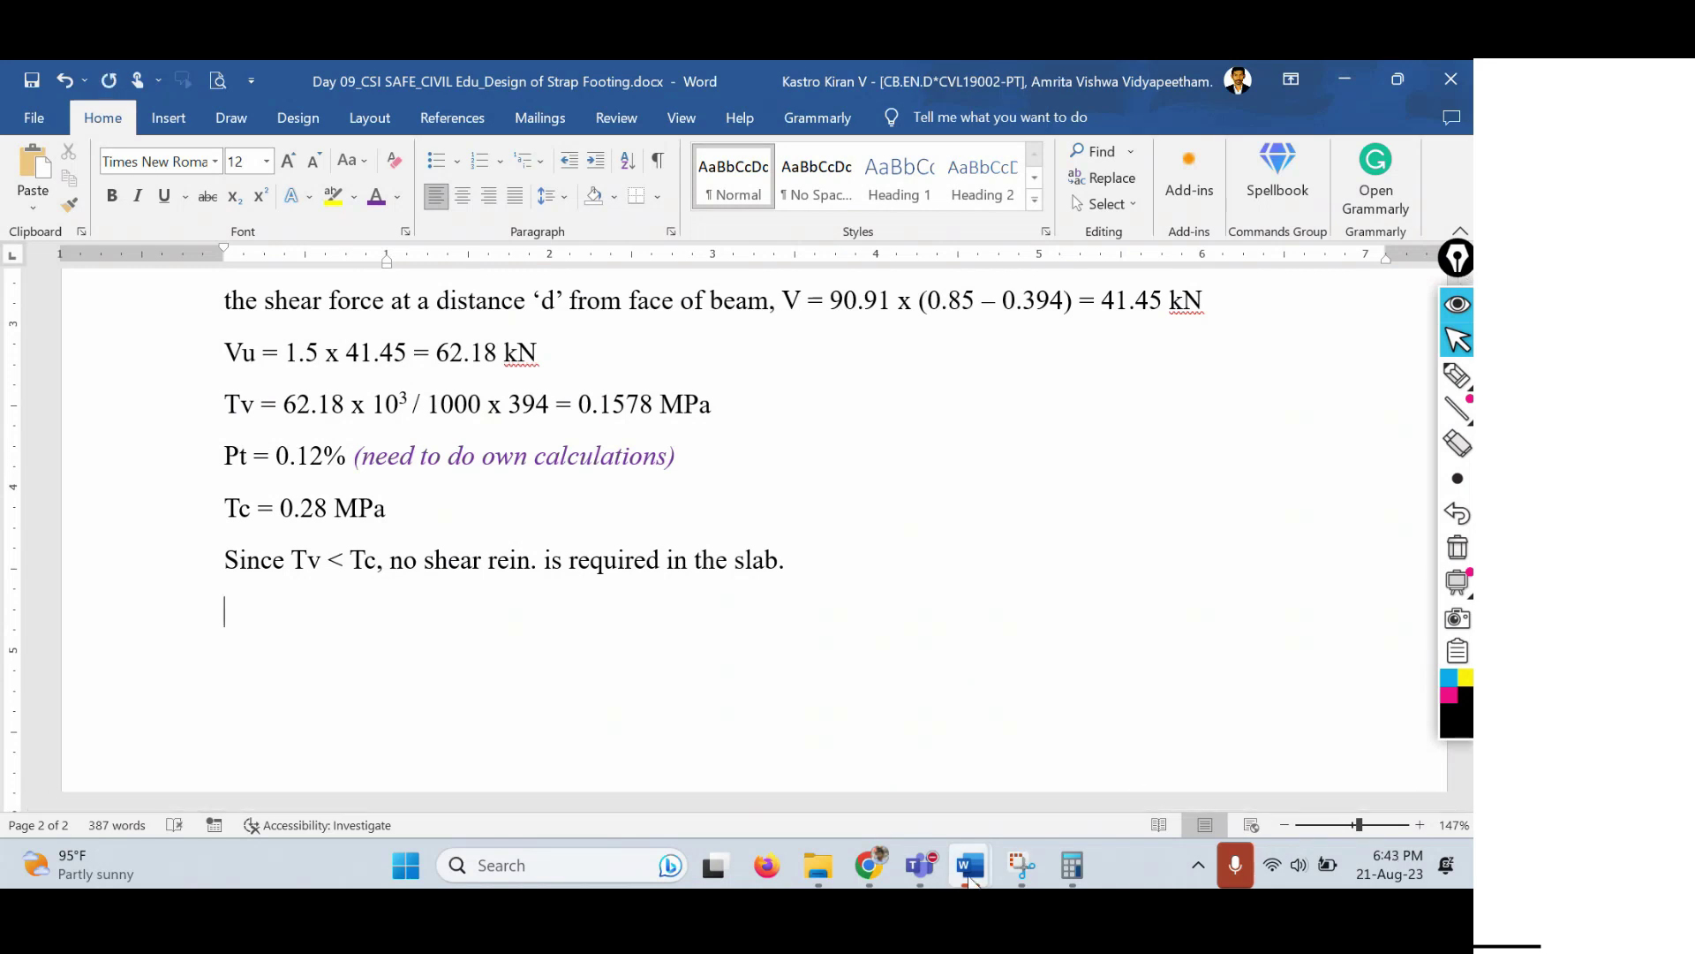
{"action": "mouse_move", "coordinate": [972, 878]}
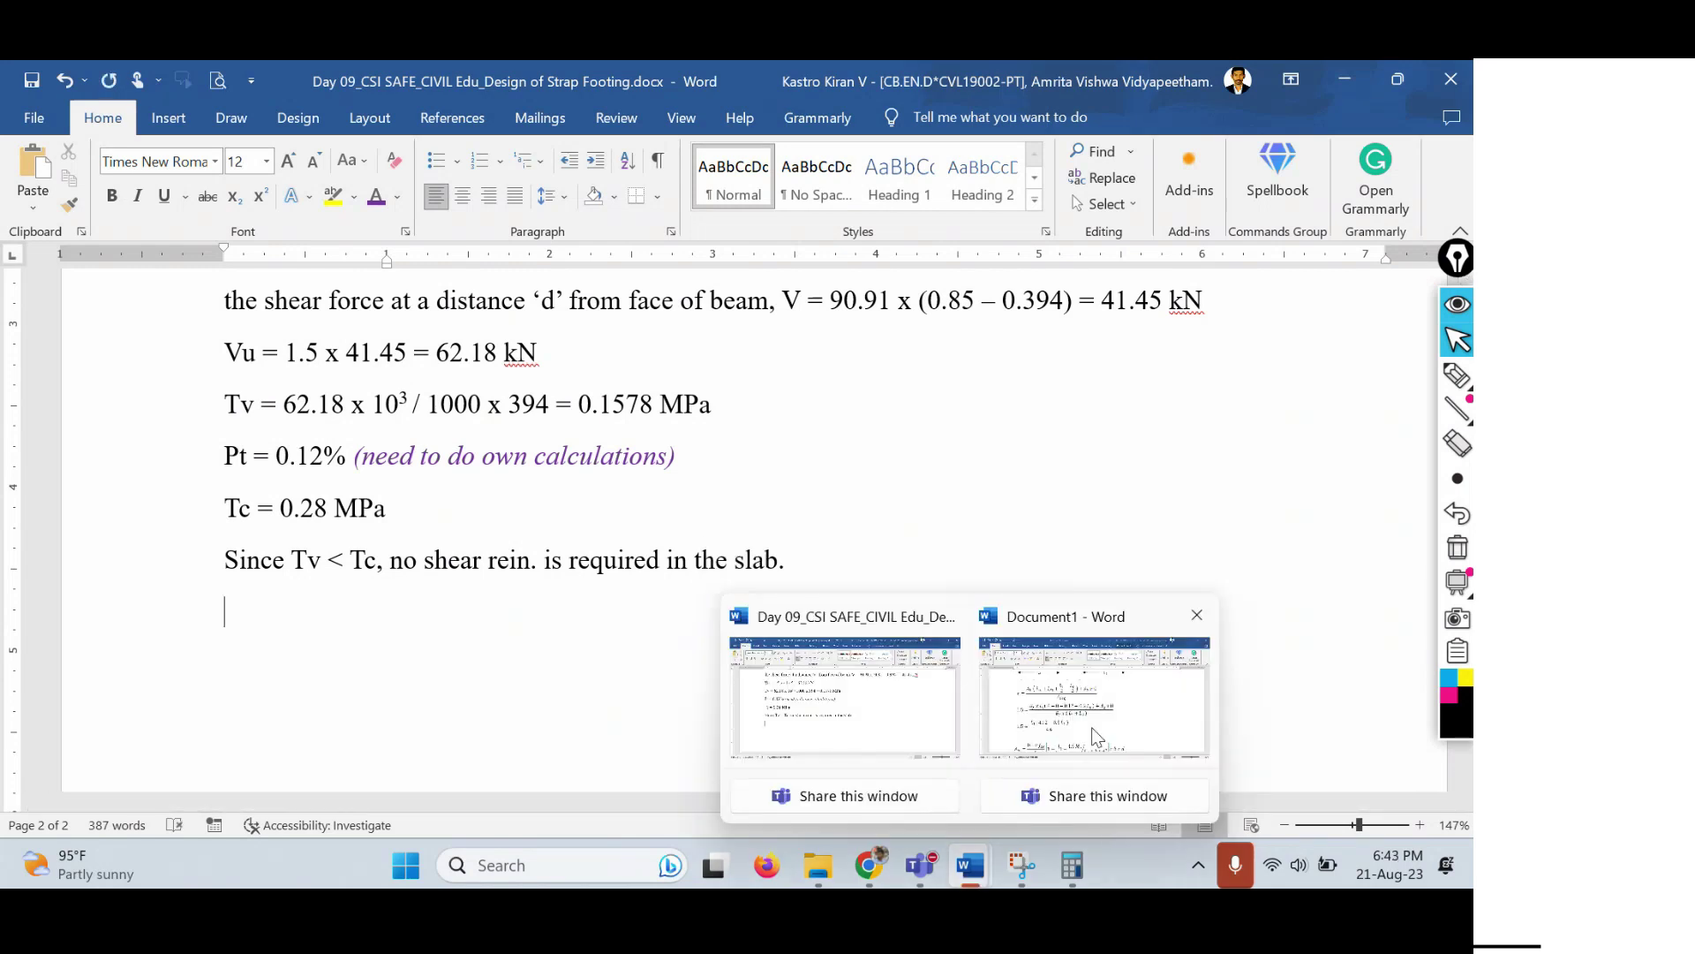
{"action": "left_click", "coordinate": [1035, 694]}
{"action": "left_click", "coordinate": [746, 575]}
{"action": "scroll", "coordinate": [564, 685], "scroll_direction": "down", "scroll_amount": 4}
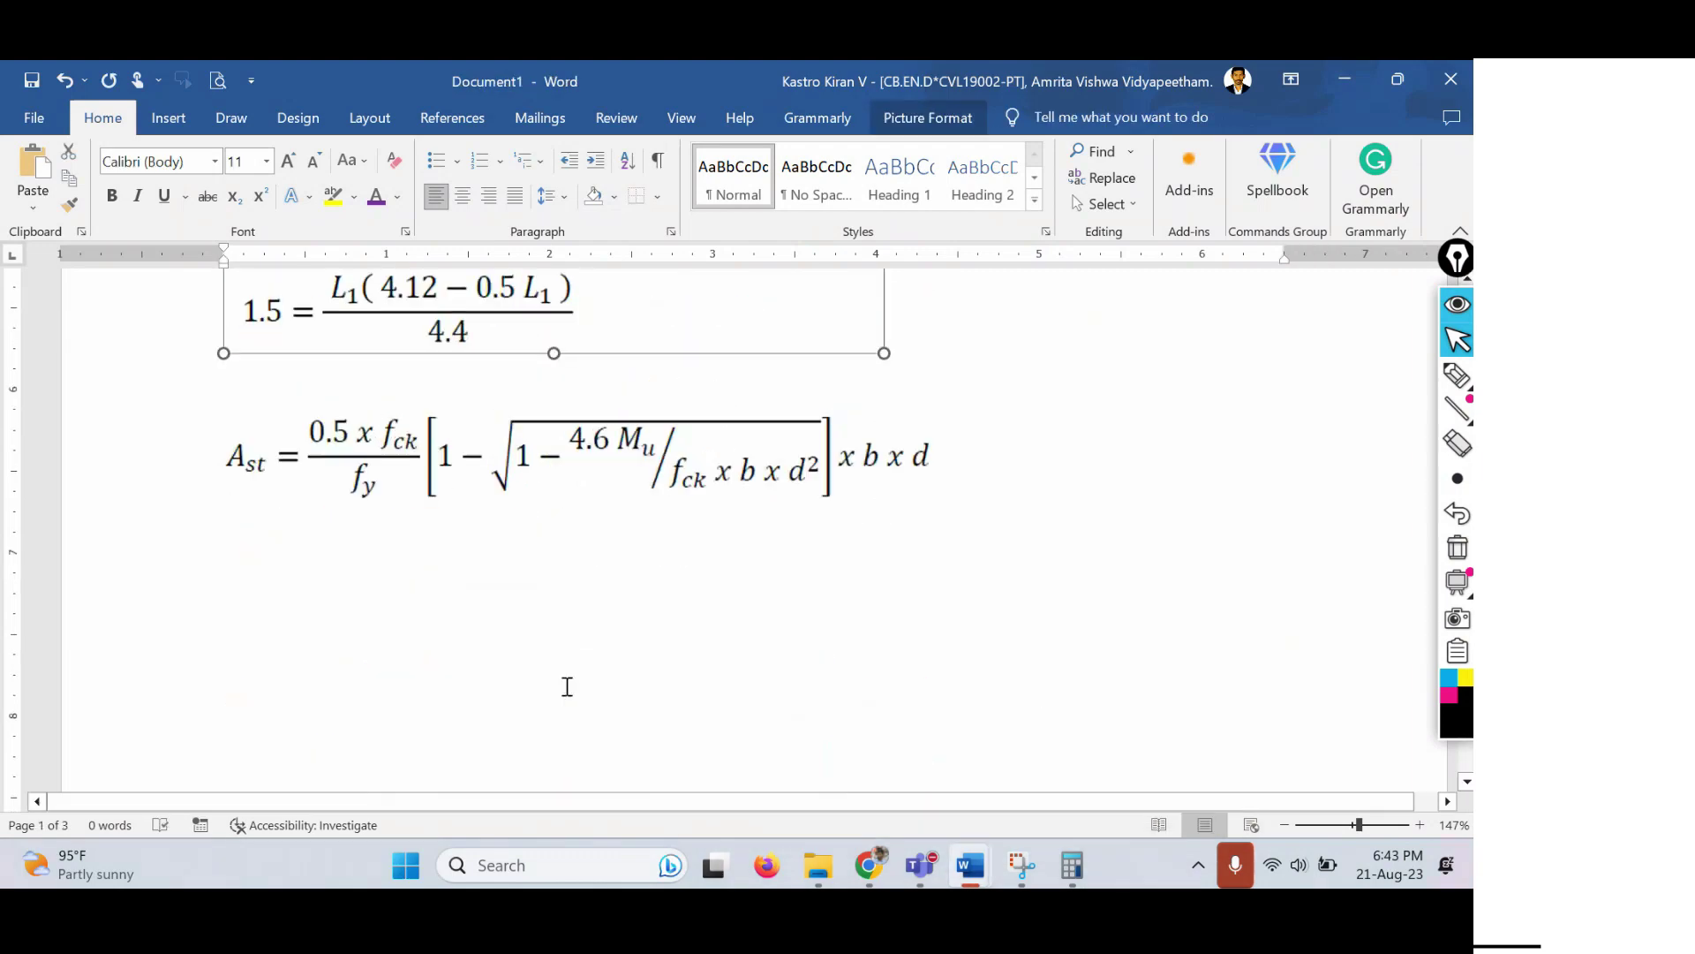
{"action": "left_click", "coordinate": [507, 472]}
{"action": "mouse_move", "coordinate": [971, 865]}
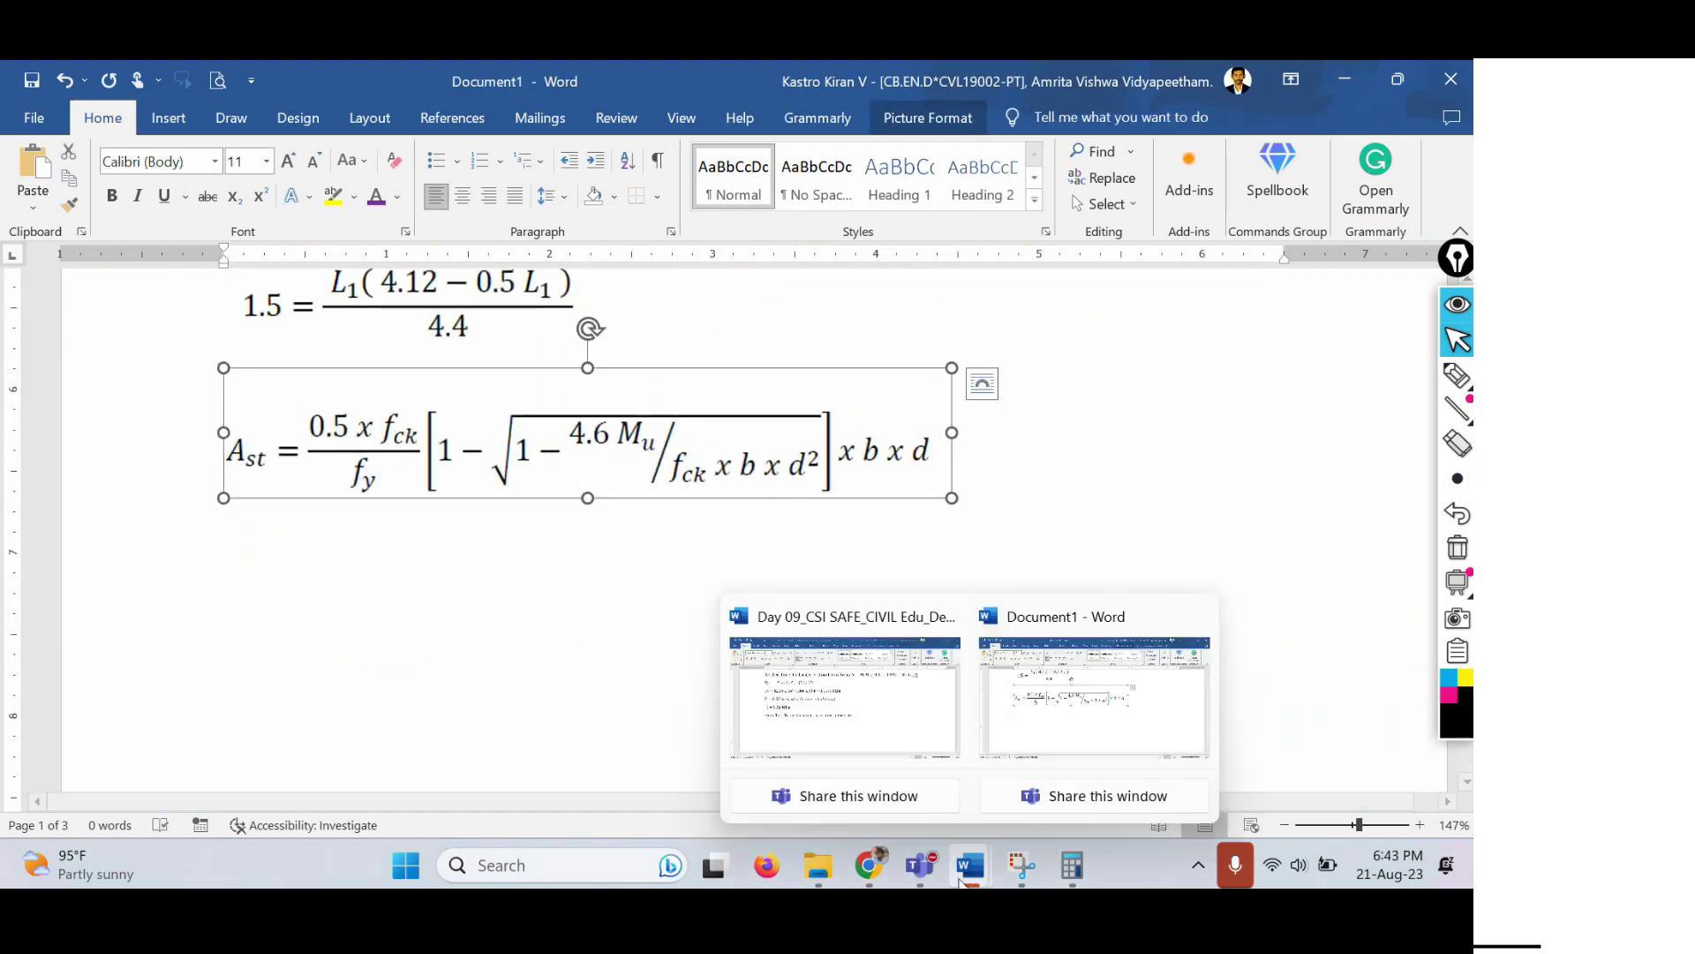
{"action": "left_click", "coordinate": [885, 740]}
{"action": "key", "text": "ctrl+v"}
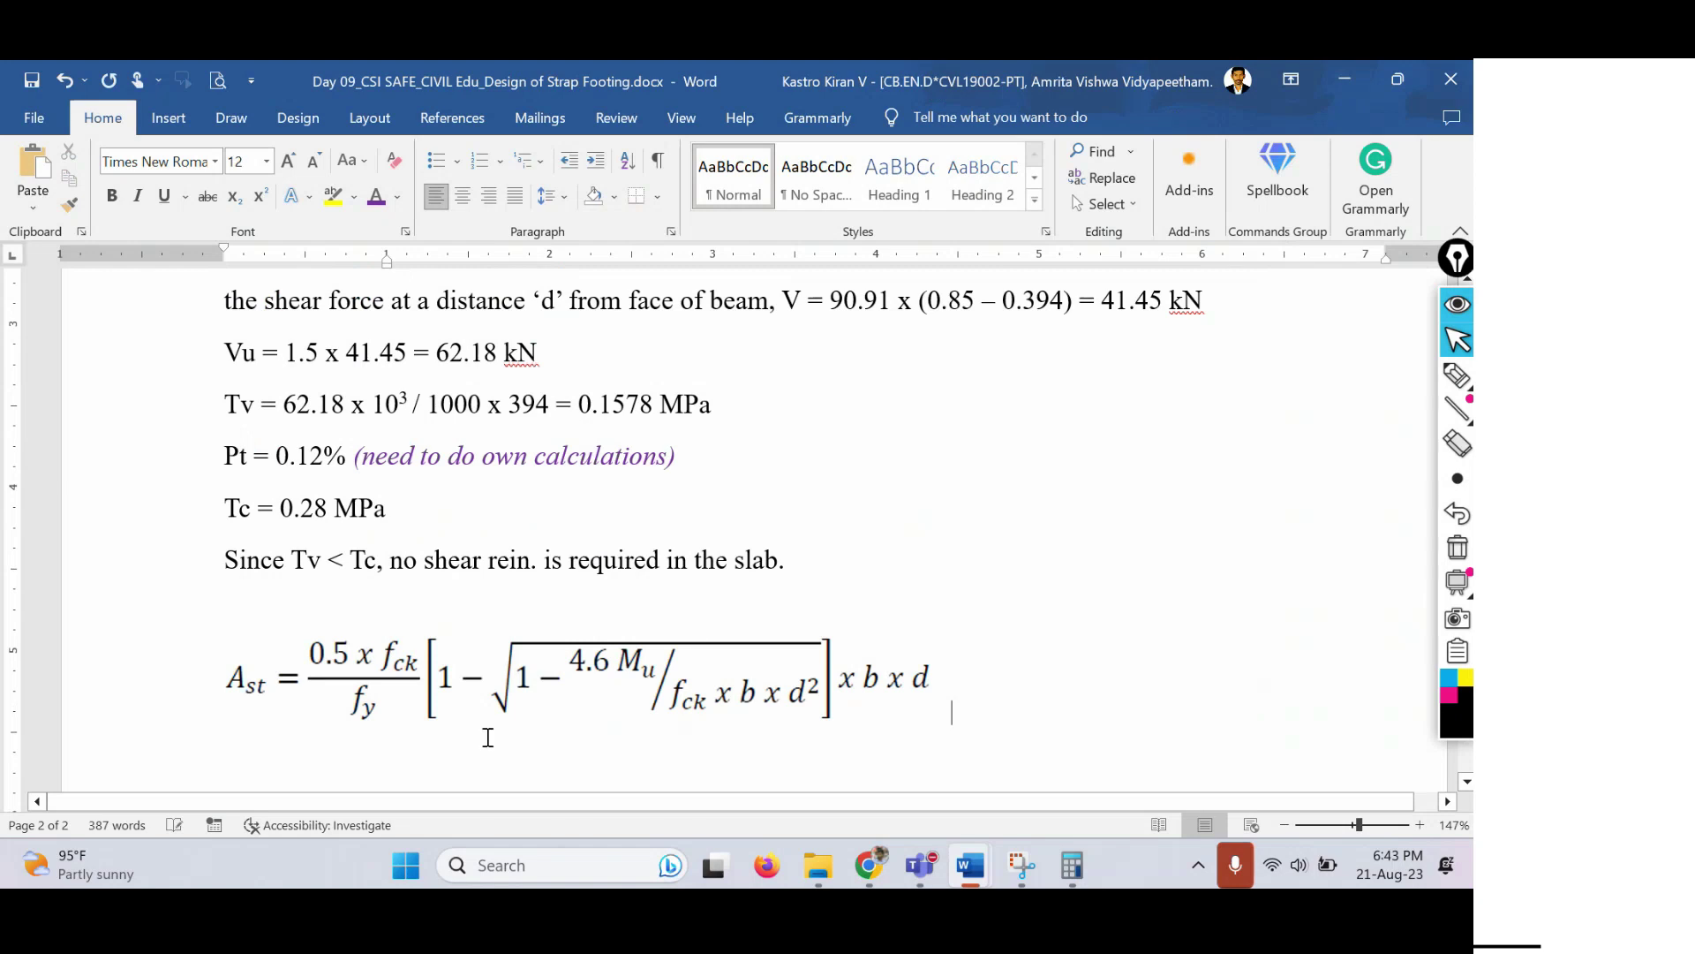
{"action": "scroll", "coordinate": [1116, 671], "scroll_direction": "down", "scroll_amount": 1}
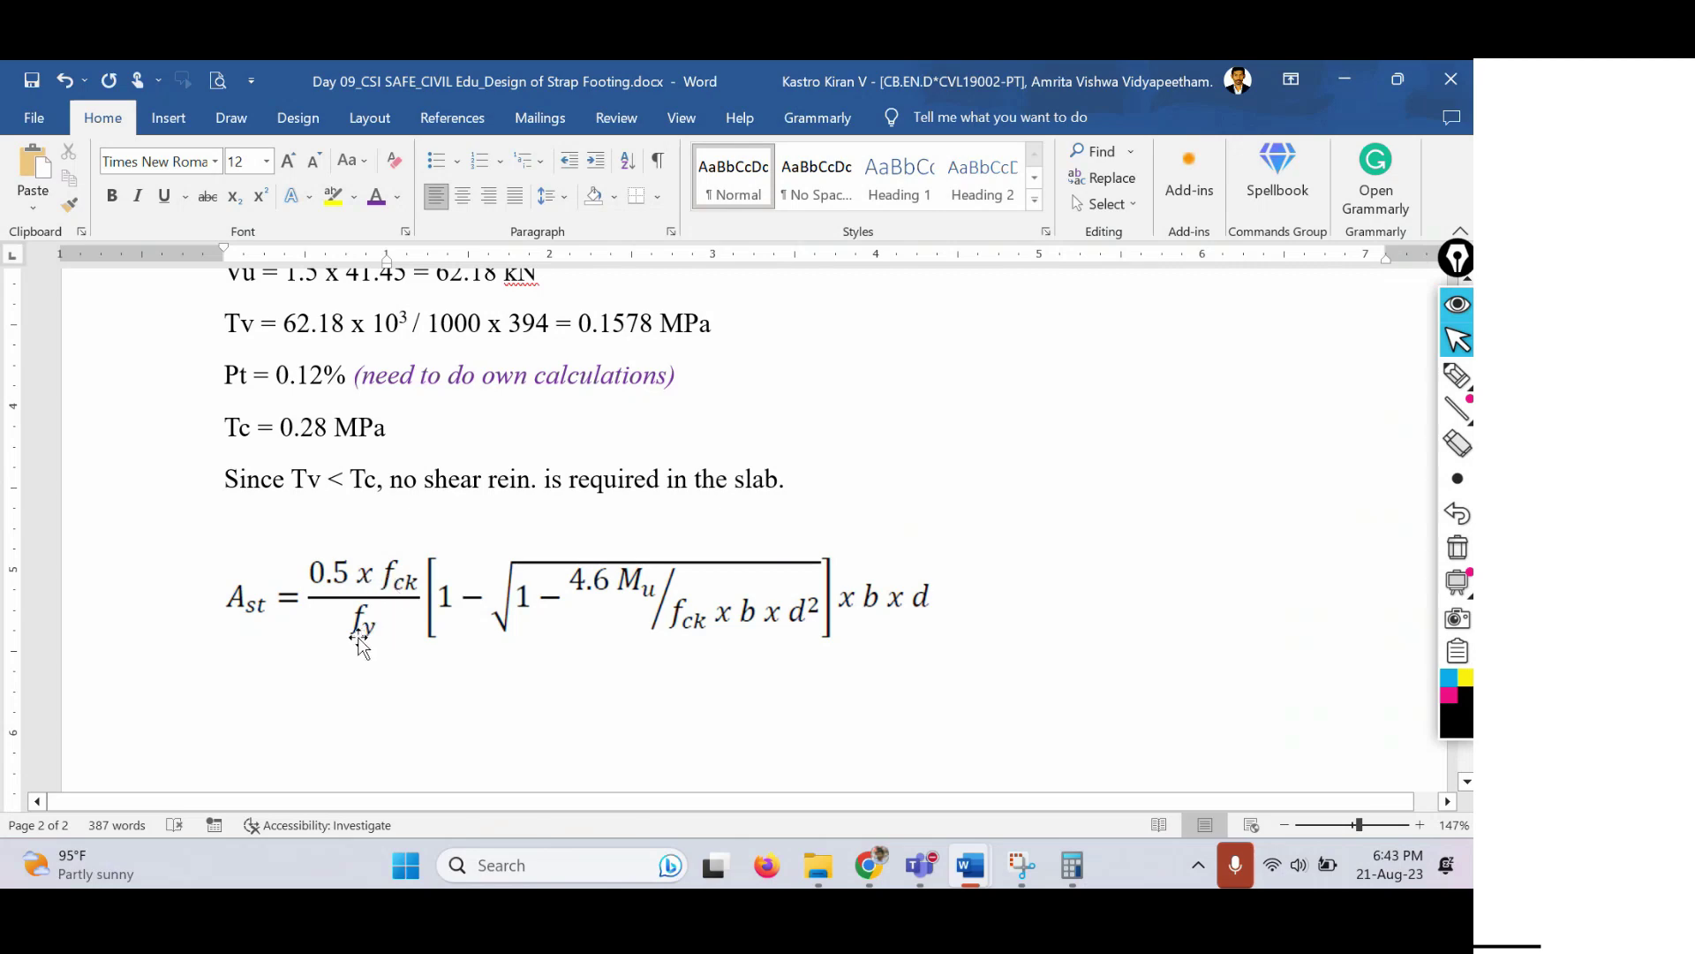
{"action": "scroll", "coordinate": [624, 609], "scroll_direction": "up", "scroll_amount": 3}
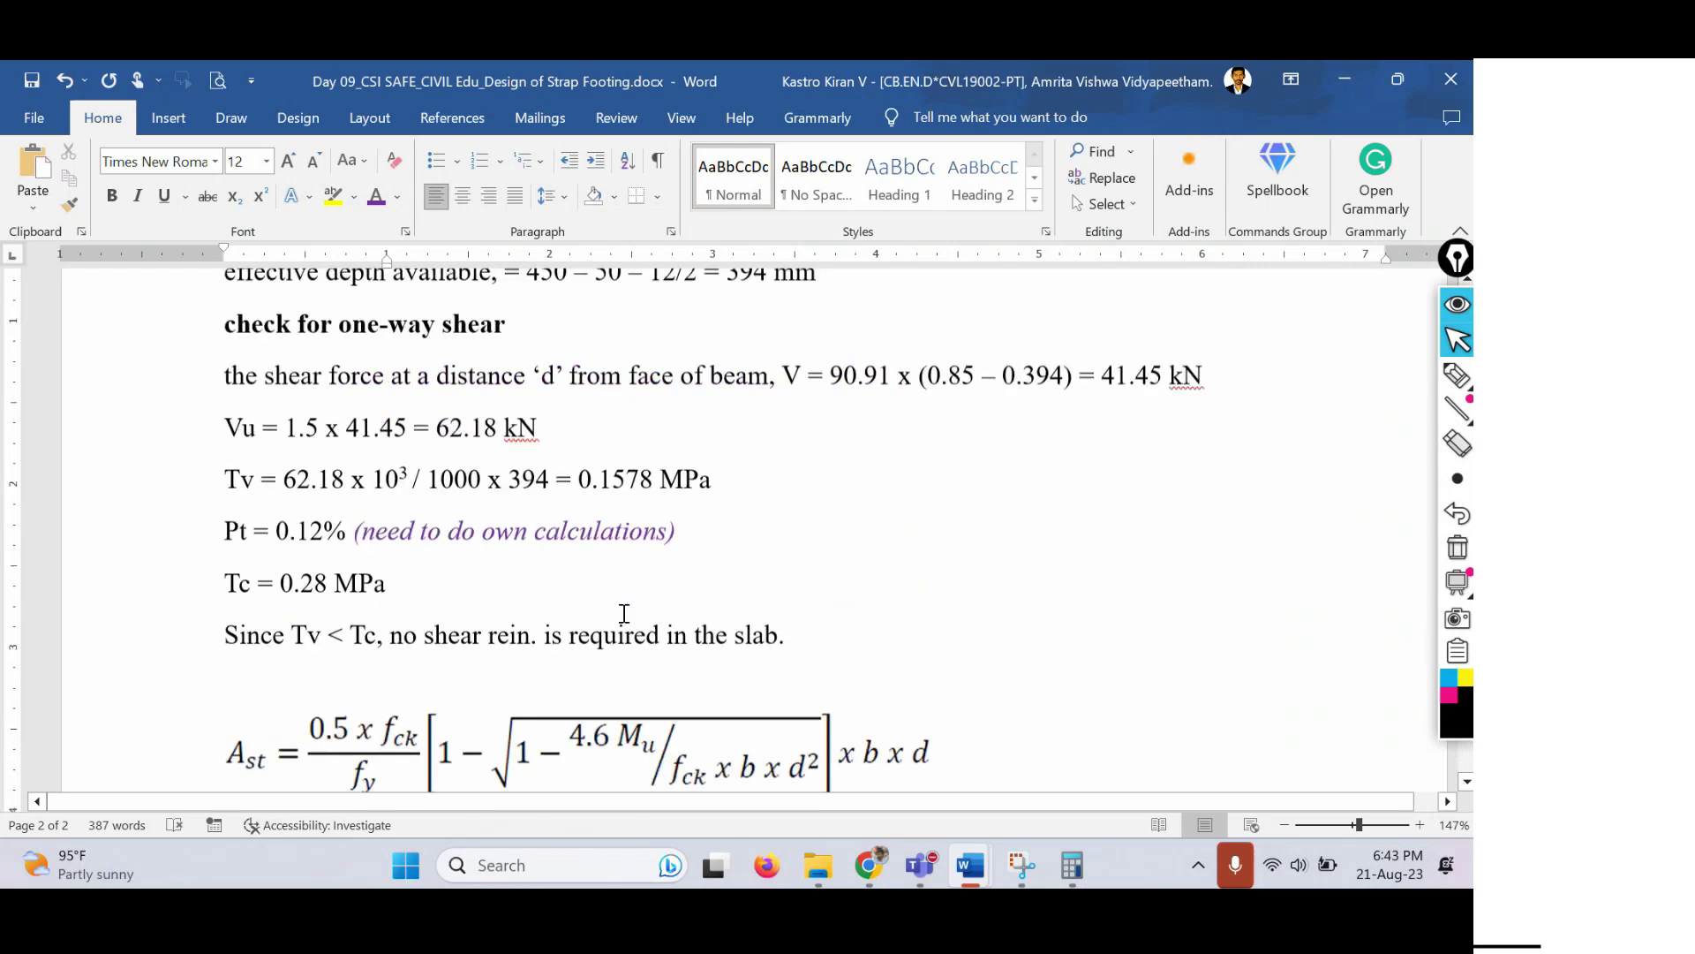
{"action": "scroll", "coordinate": [625, 613], "scroll_direction": "up", "scroll_amount": 9}
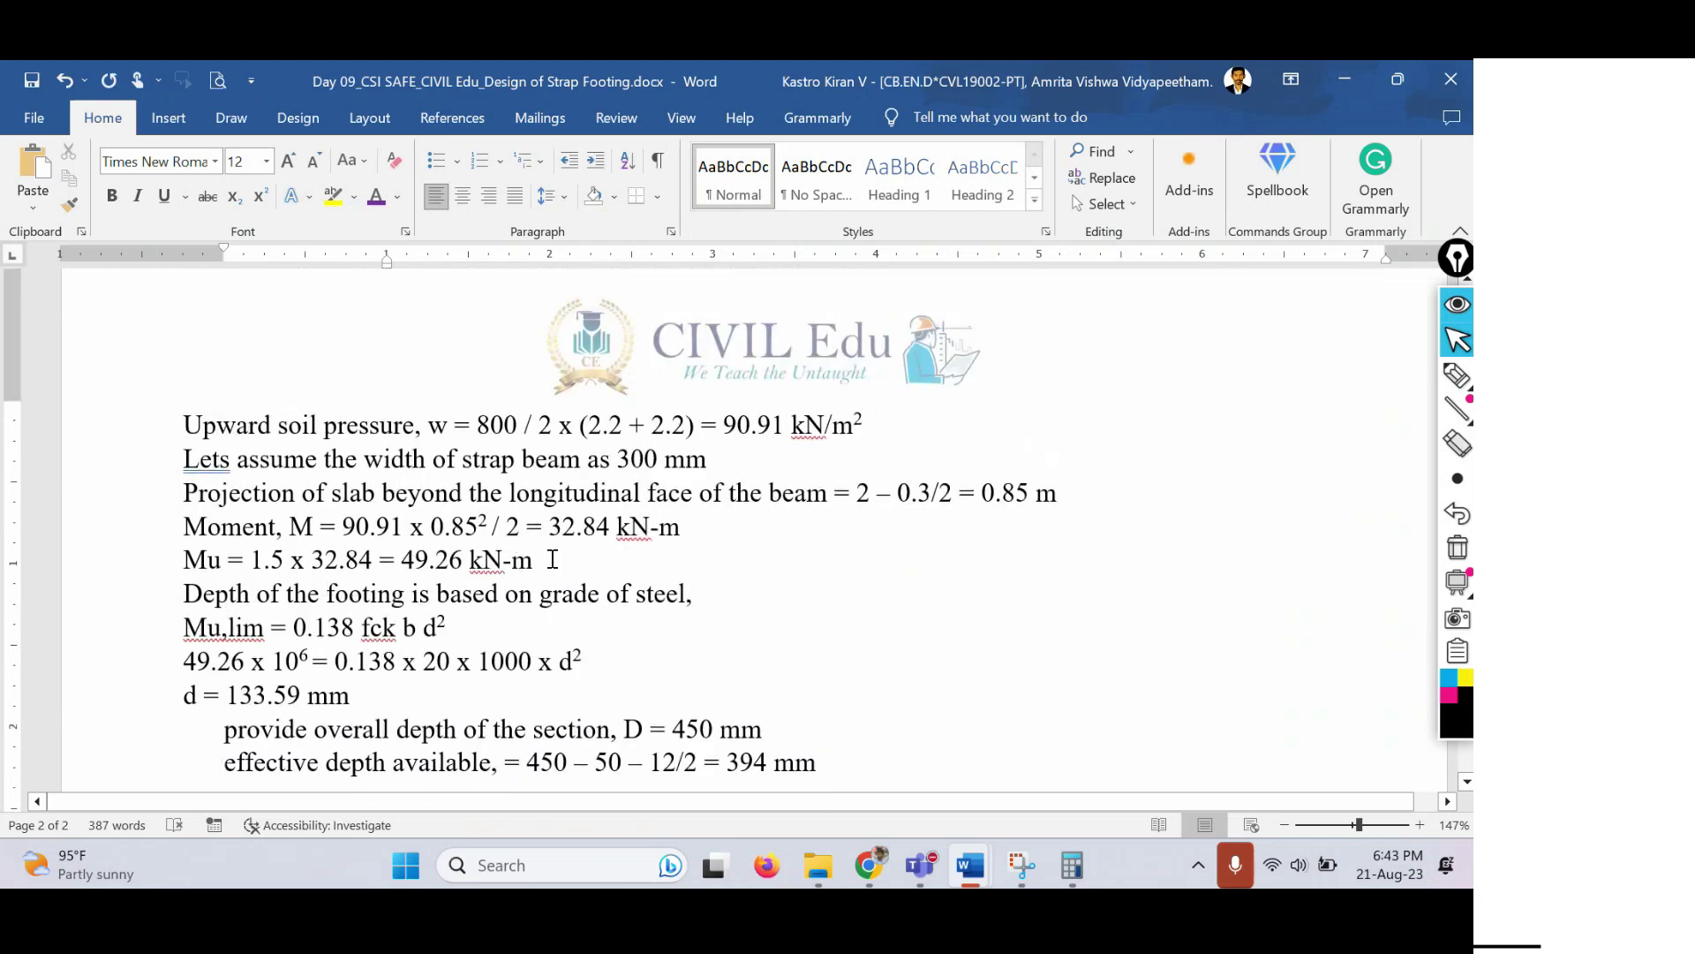
{"action": "left_click_drag", "start_coordinate": [554, 559], "coordinate": [403, 559]}
{"action": "scroll", "coordinate": [610, 601], "scroll_direction": "down", "scroll_amount": 11}
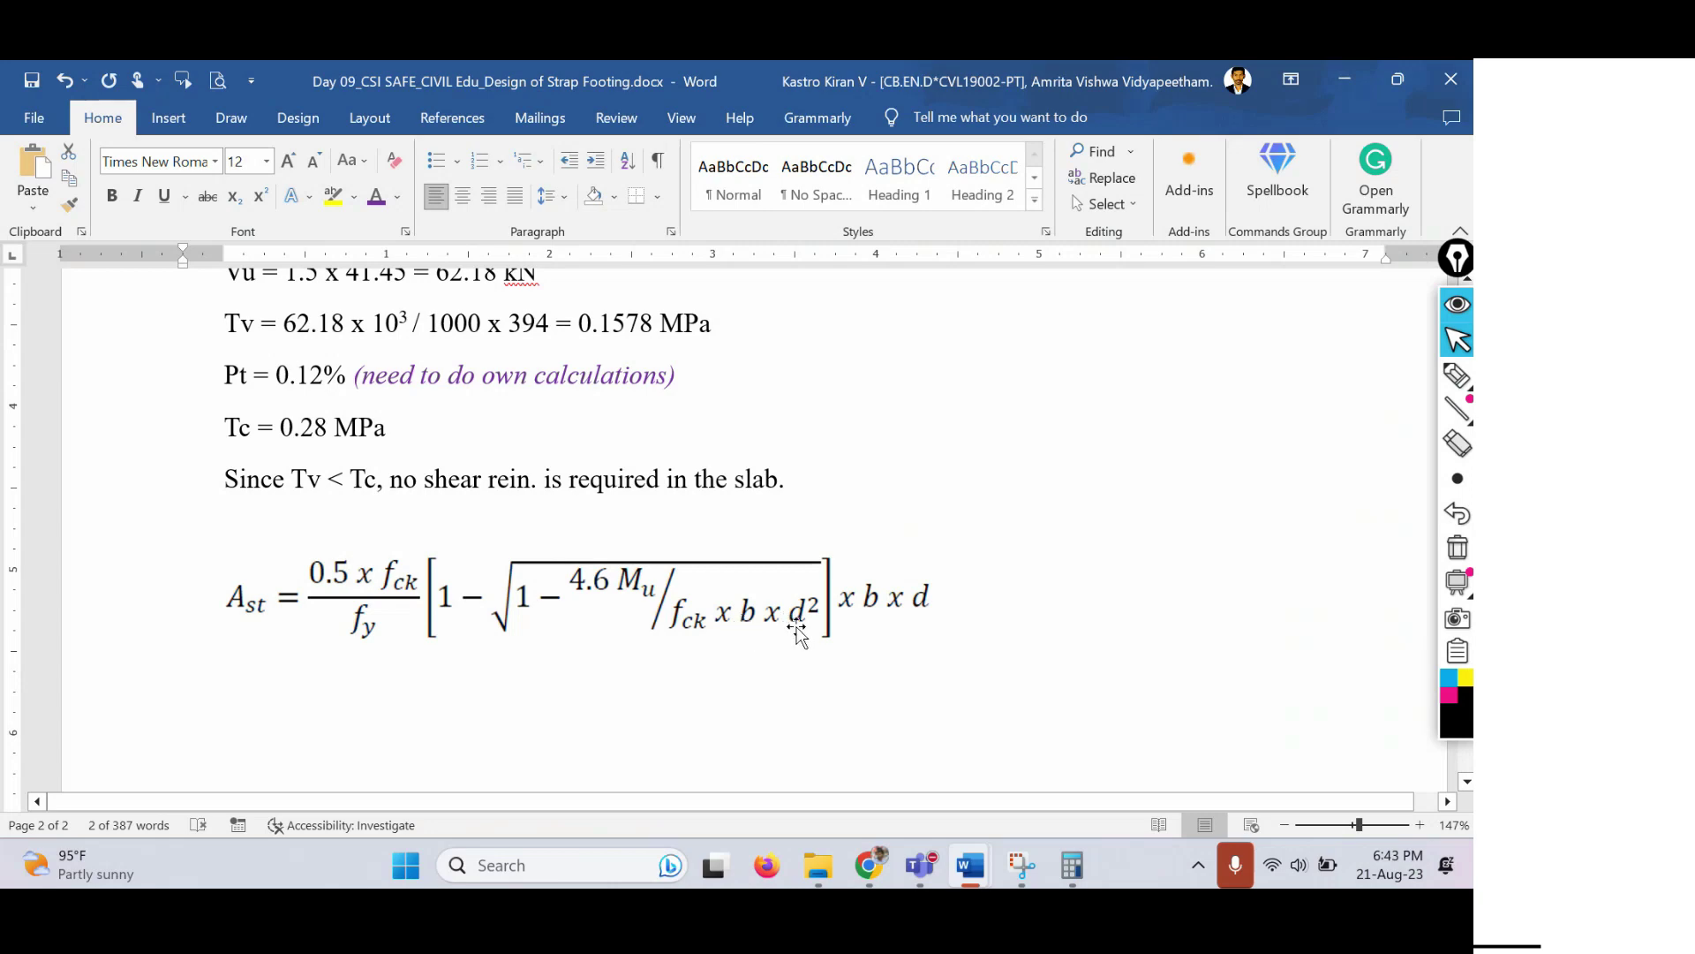
{"action": "scroll", "coordinate": [790, 624], "scroll_direction": "up", "scroll_amount": 3}
{"action": "left_click_drag", "start_coordinate": [810, 457], "coordinate": [677, 454]}
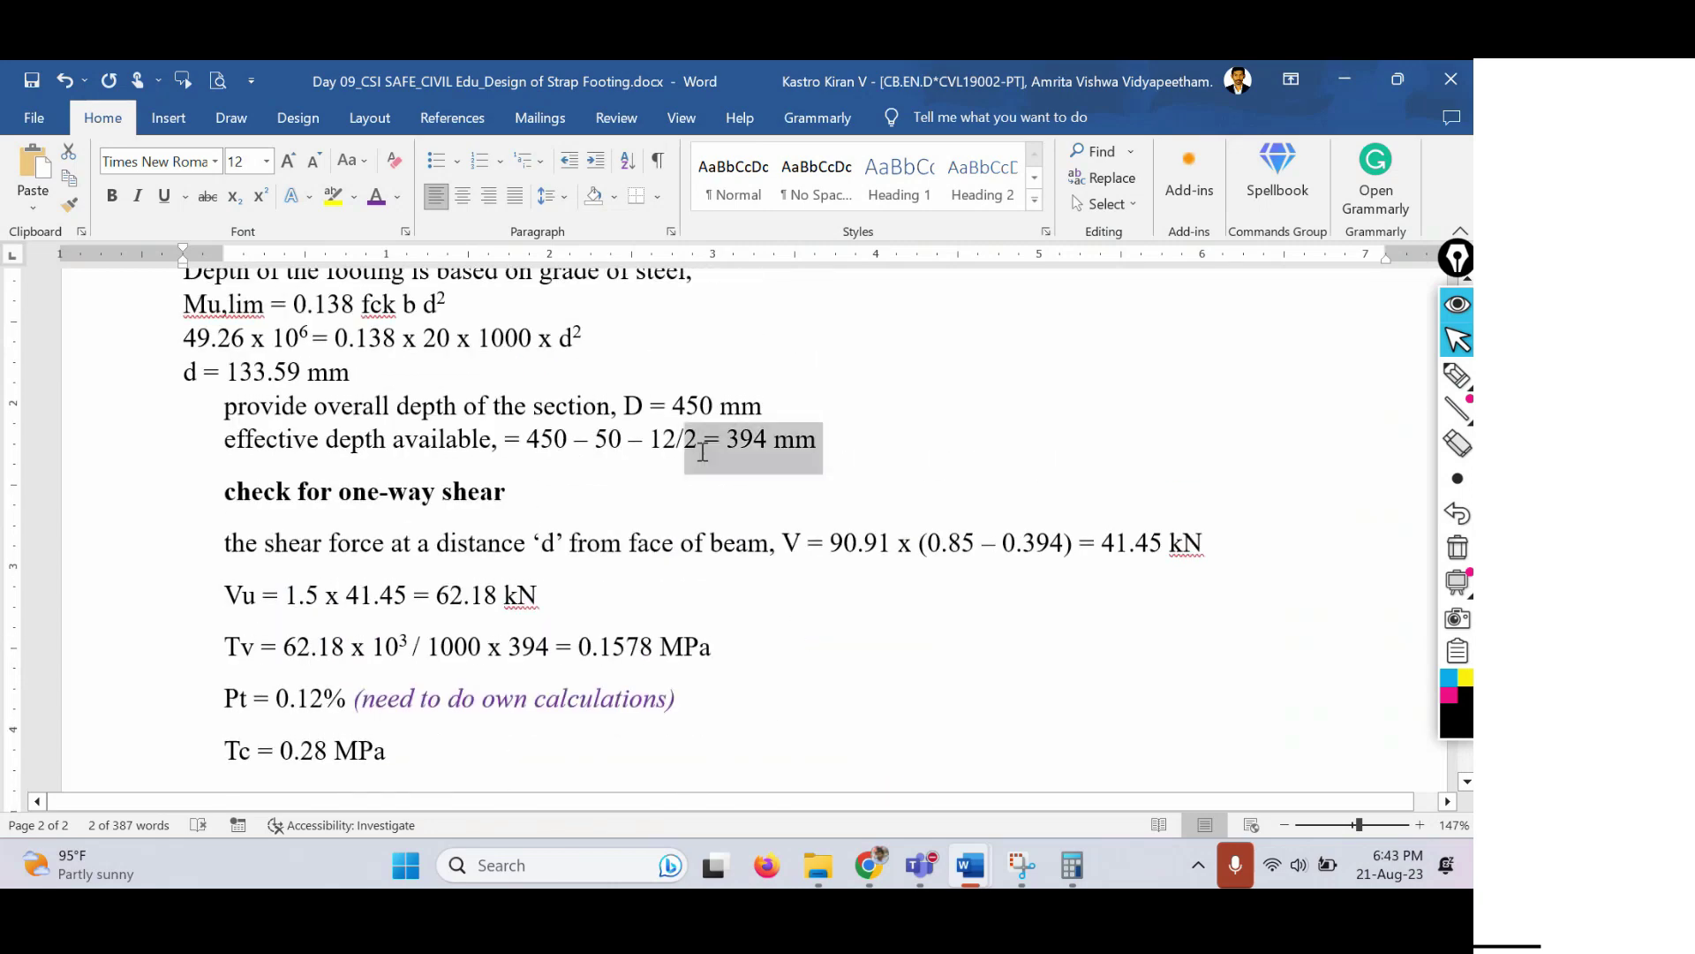
{"action": "scroll", "coordinate": [560, 597], "scroll_direction": "down", "scroll_amount": 4}
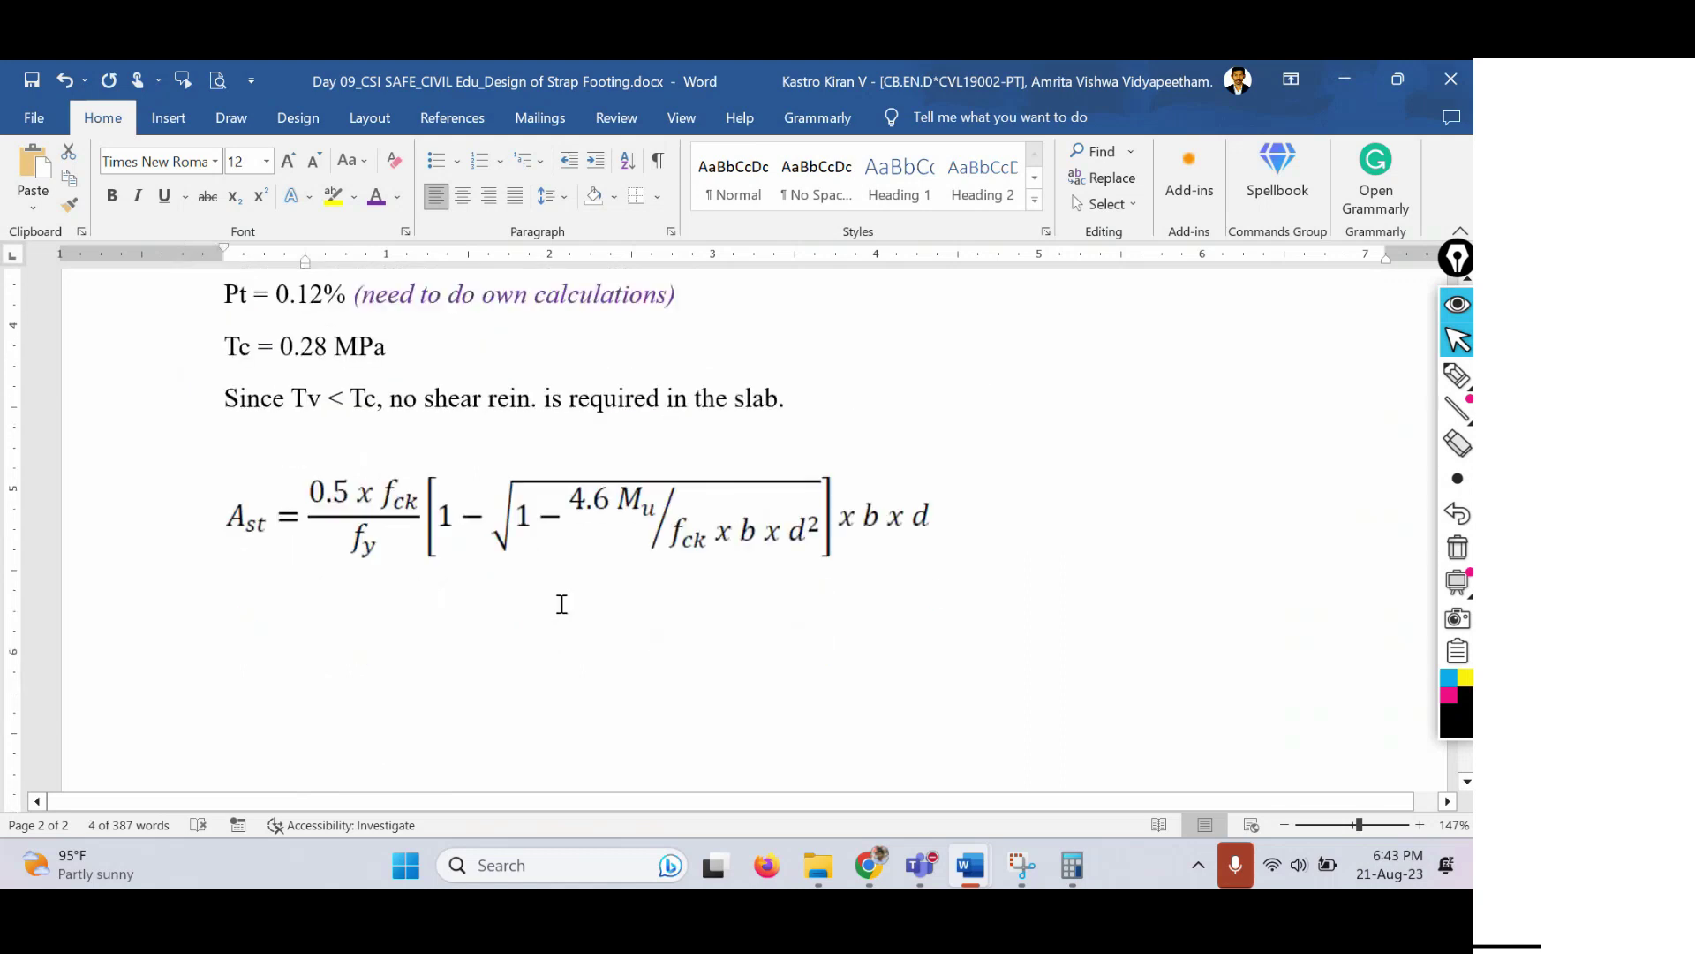
Add Ast = 353.019 mm² below the Ast formula, with the 2 superscripted.
{"action": "left_click", "coordinate": [980, 517]}
{"action": "key", "text": "Return"}
{"action": "type", "text": "As"}
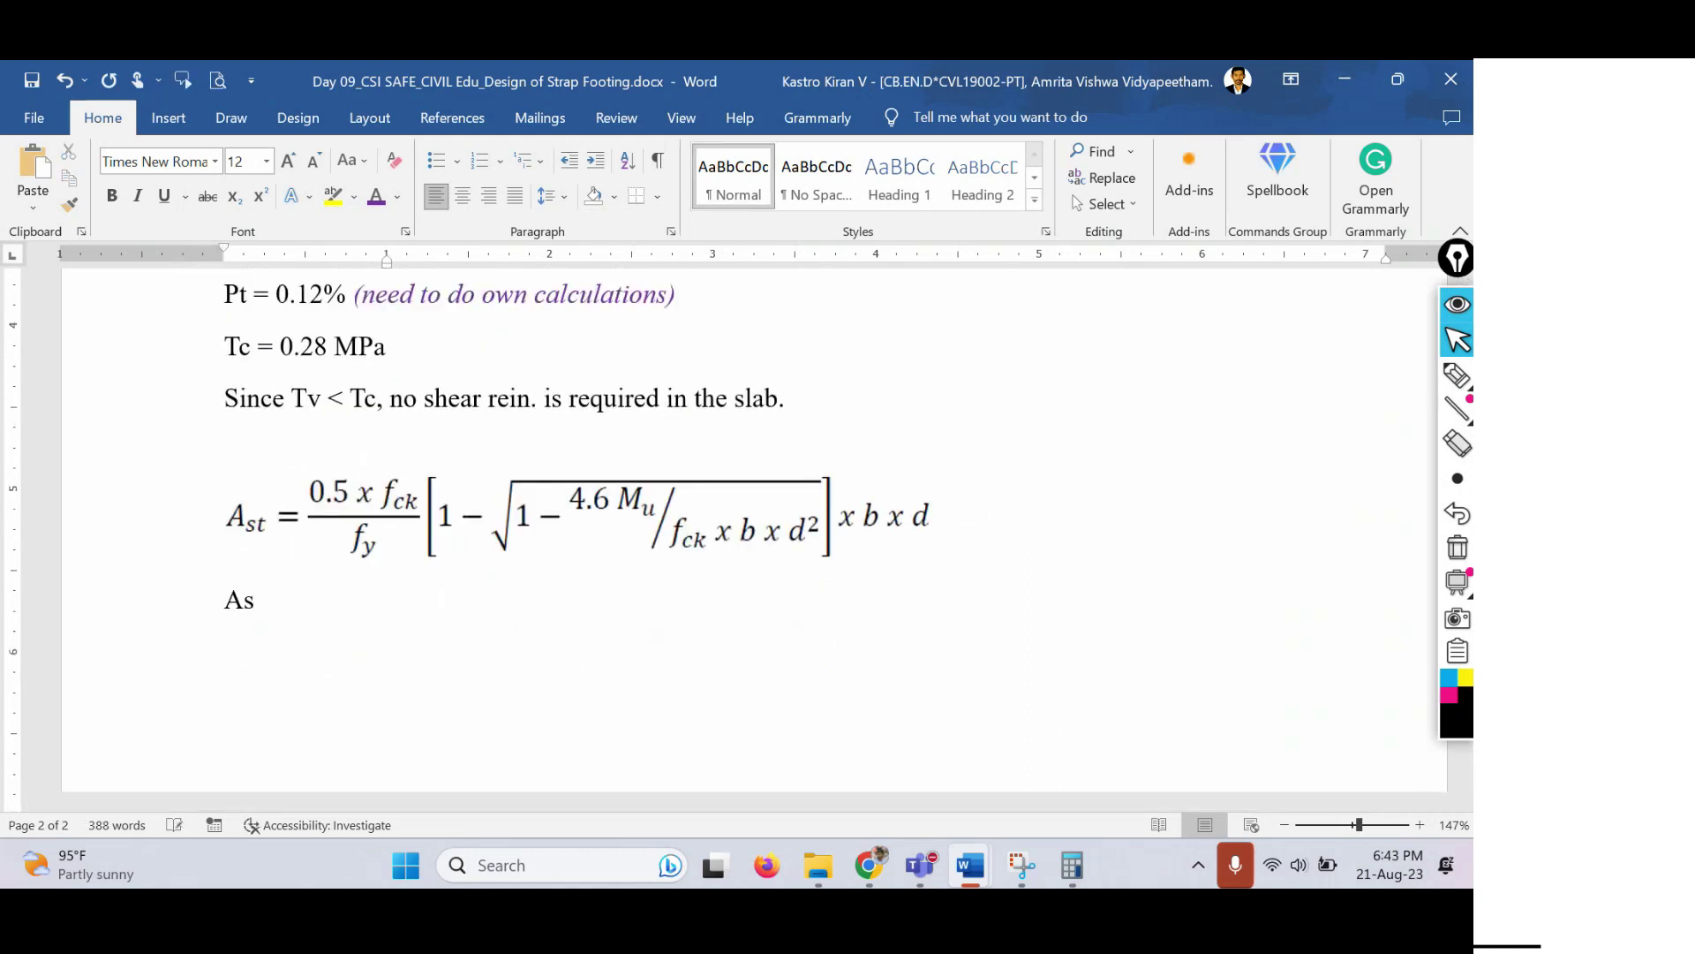
{"action": "type", "text": "t = 353.019 mm2"}
{"action": "key", "text": "Left"}
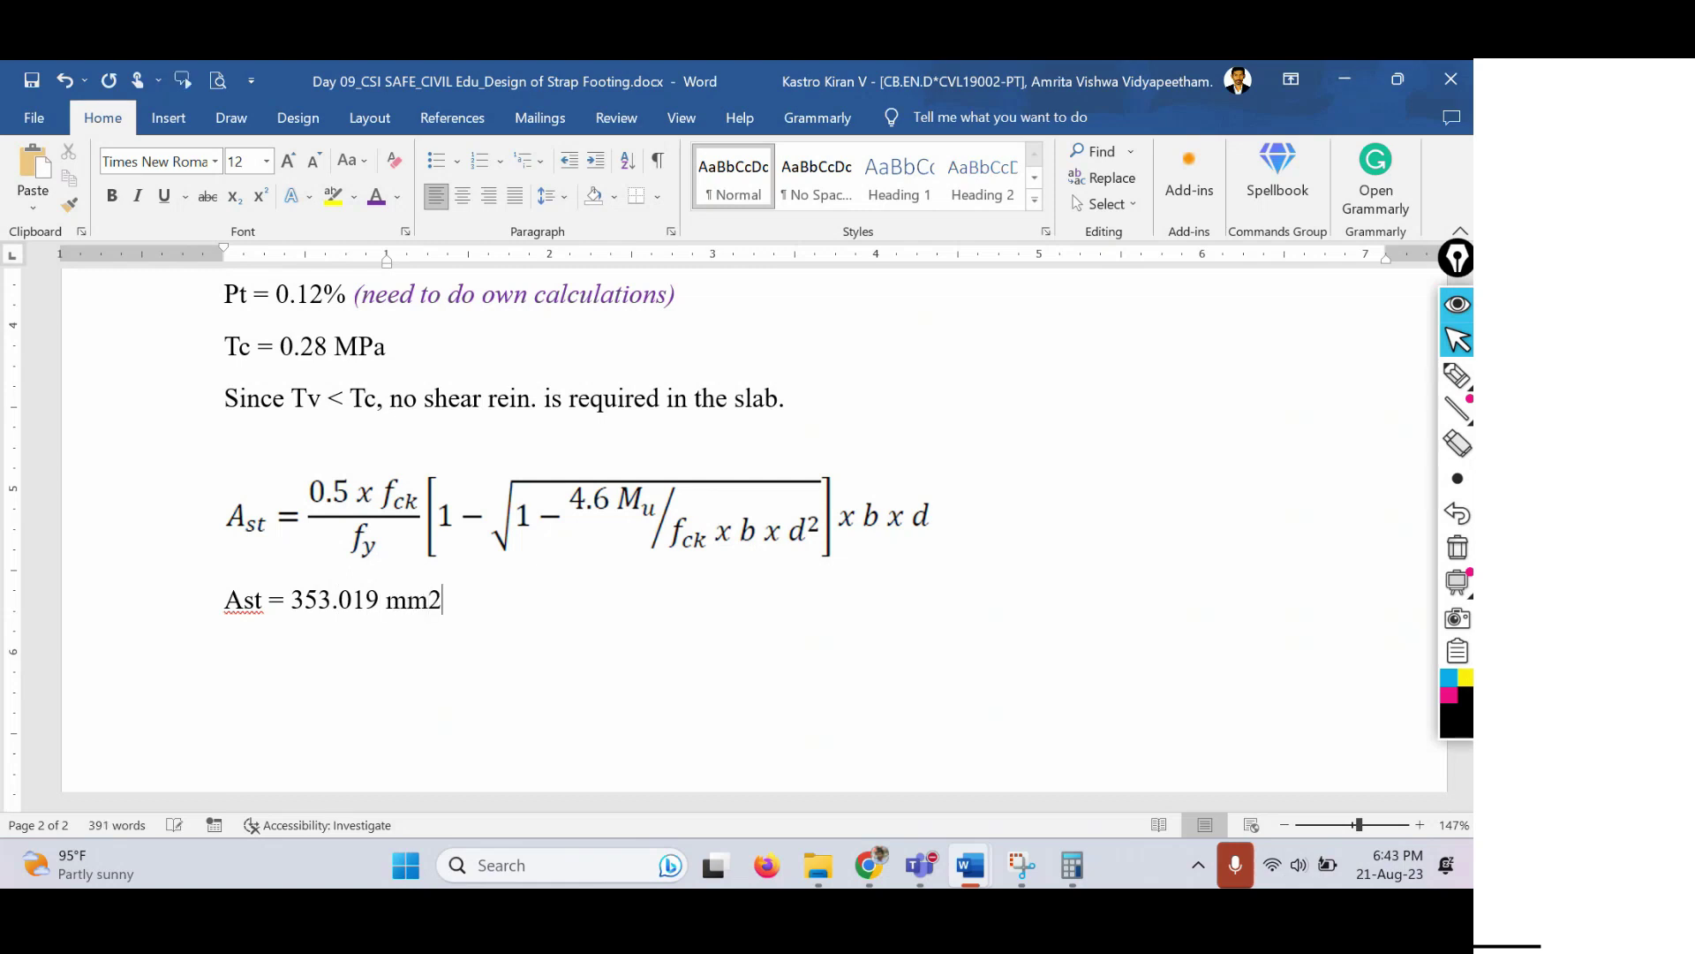
{"action": "key", "text": "shift+Left"}
{"action": "key", "text": "ctrl+shift+equal"}
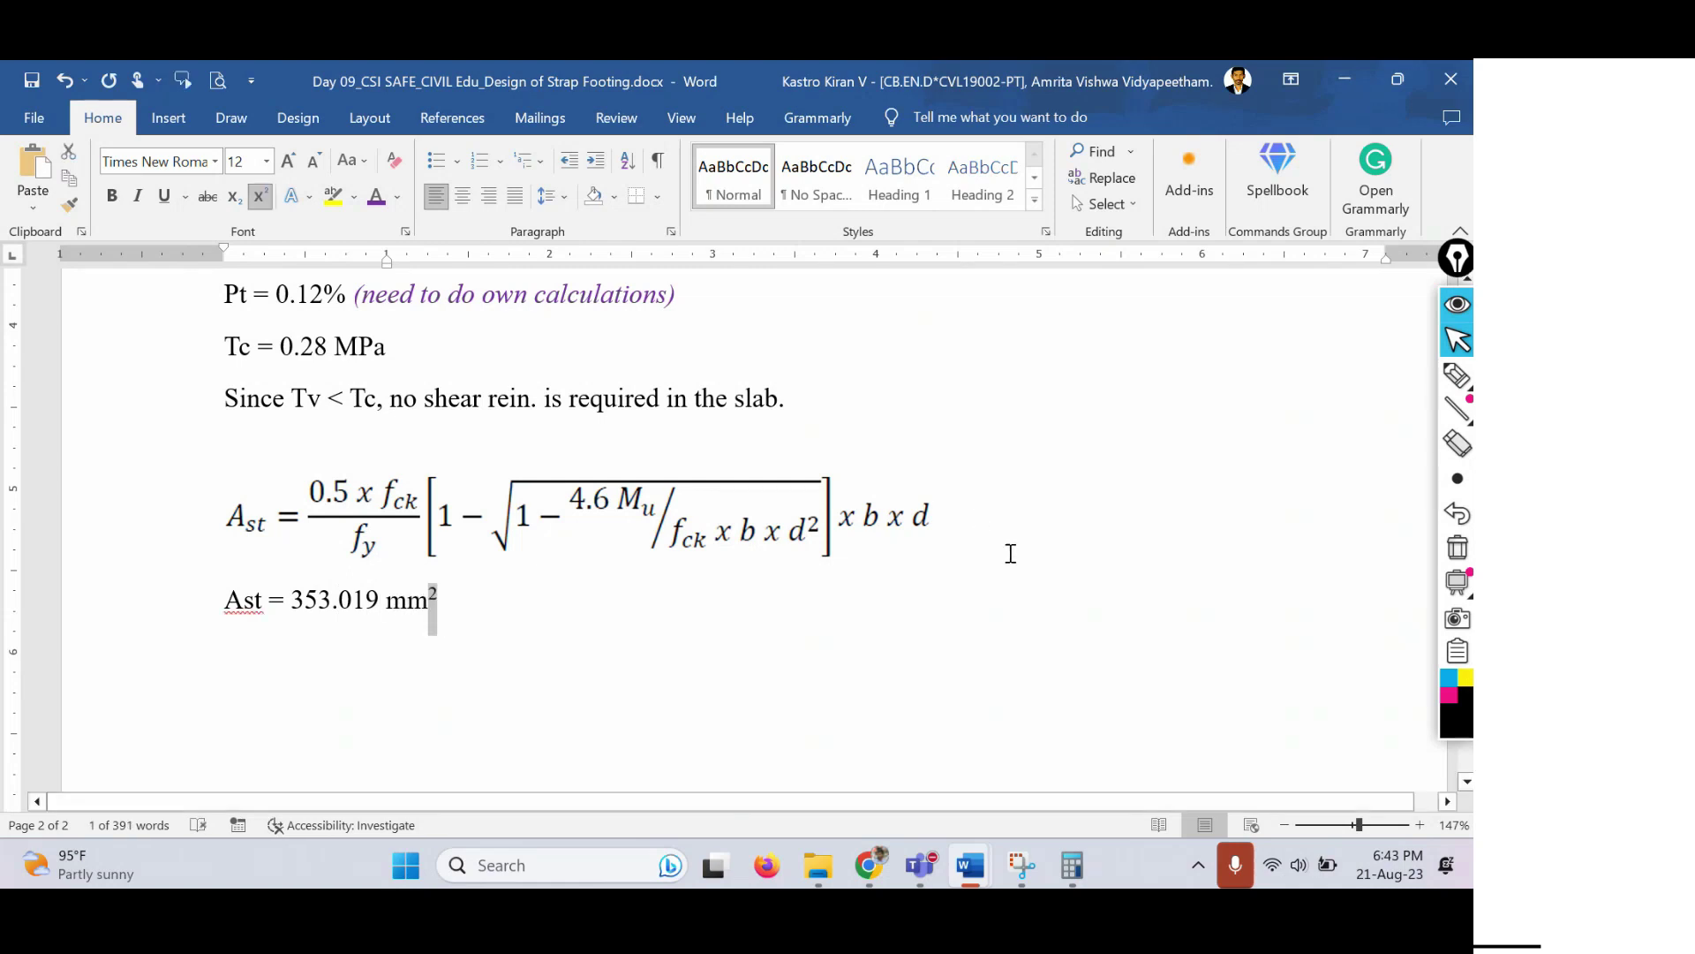
{"action": "left_click", "coordinate": [1027, 572]}
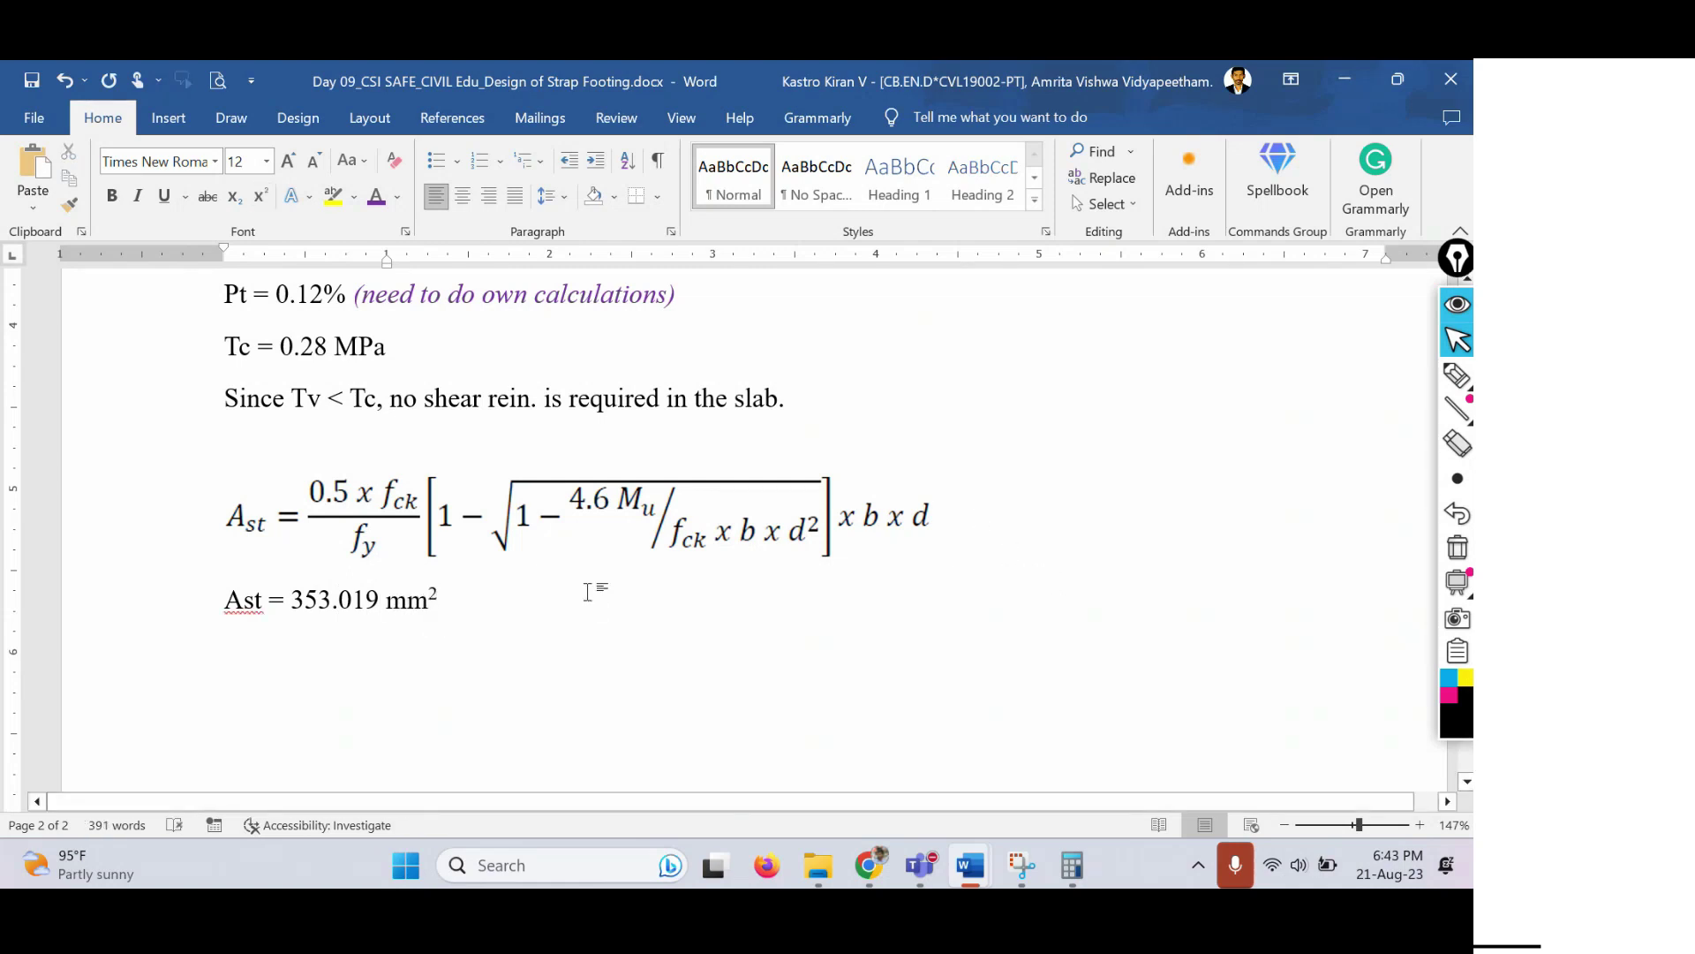
Add the line Ast, min = 0.12% x 1000 x 450 = 540mm² with a superscript 2.
{"action": "key", "text": "End"}
{"action": "key", "text": "Return"}
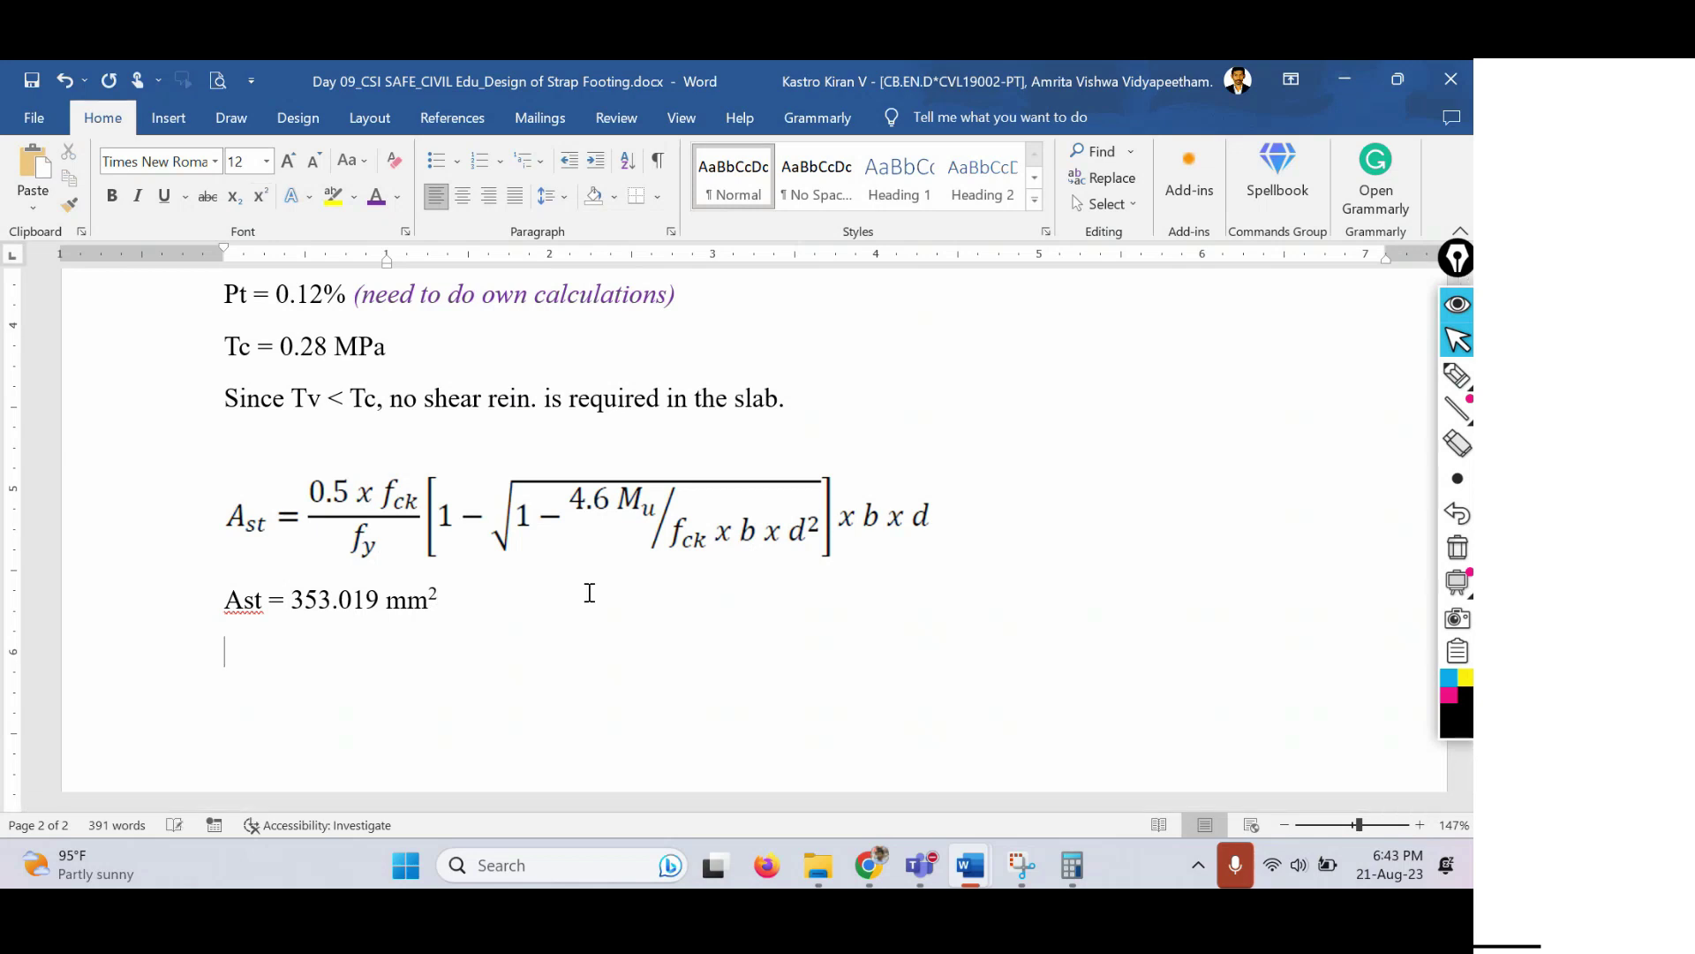
{"action": "type", "text": "Ast, min = 1"}
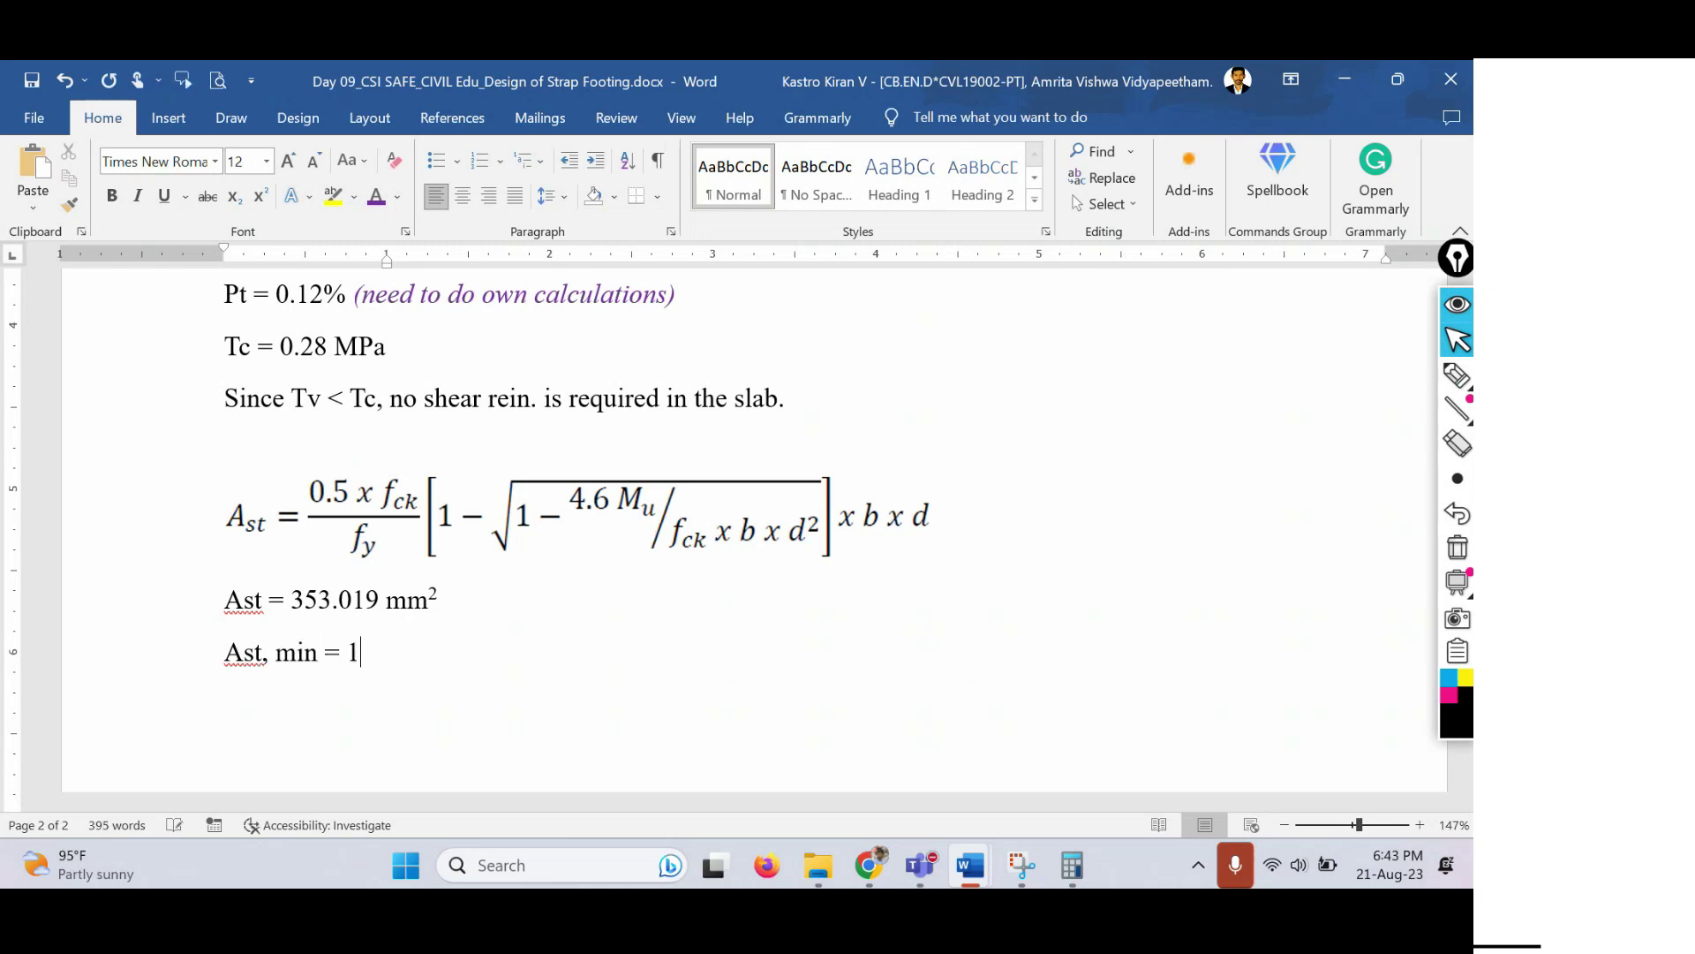
{"action": "type", "text": "."}
{"action": "key", "text": "BackSpace"}
{"action": "key", "text": "BackSpace"}
{"action": "type", "text": "0.12% x"}
{"action": "key", "text": "BackSpace"}
{"action": "type", "text": "x 1000"}
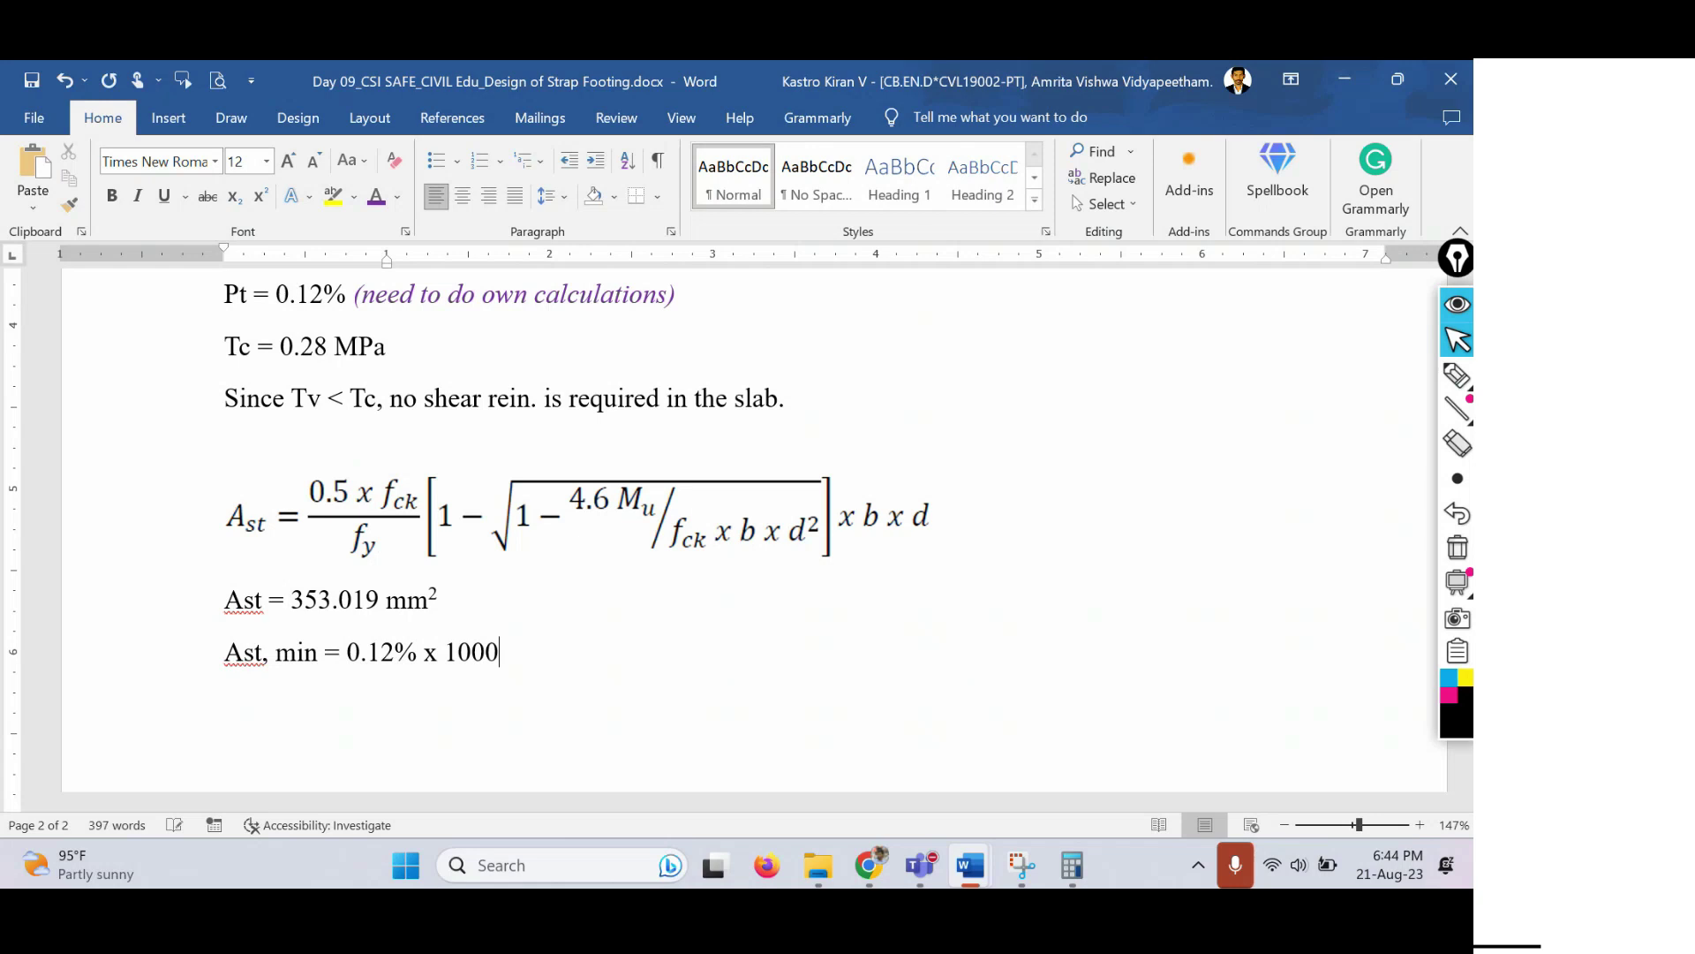
{"action": "type", "text": "x 450 = 540mm2"}
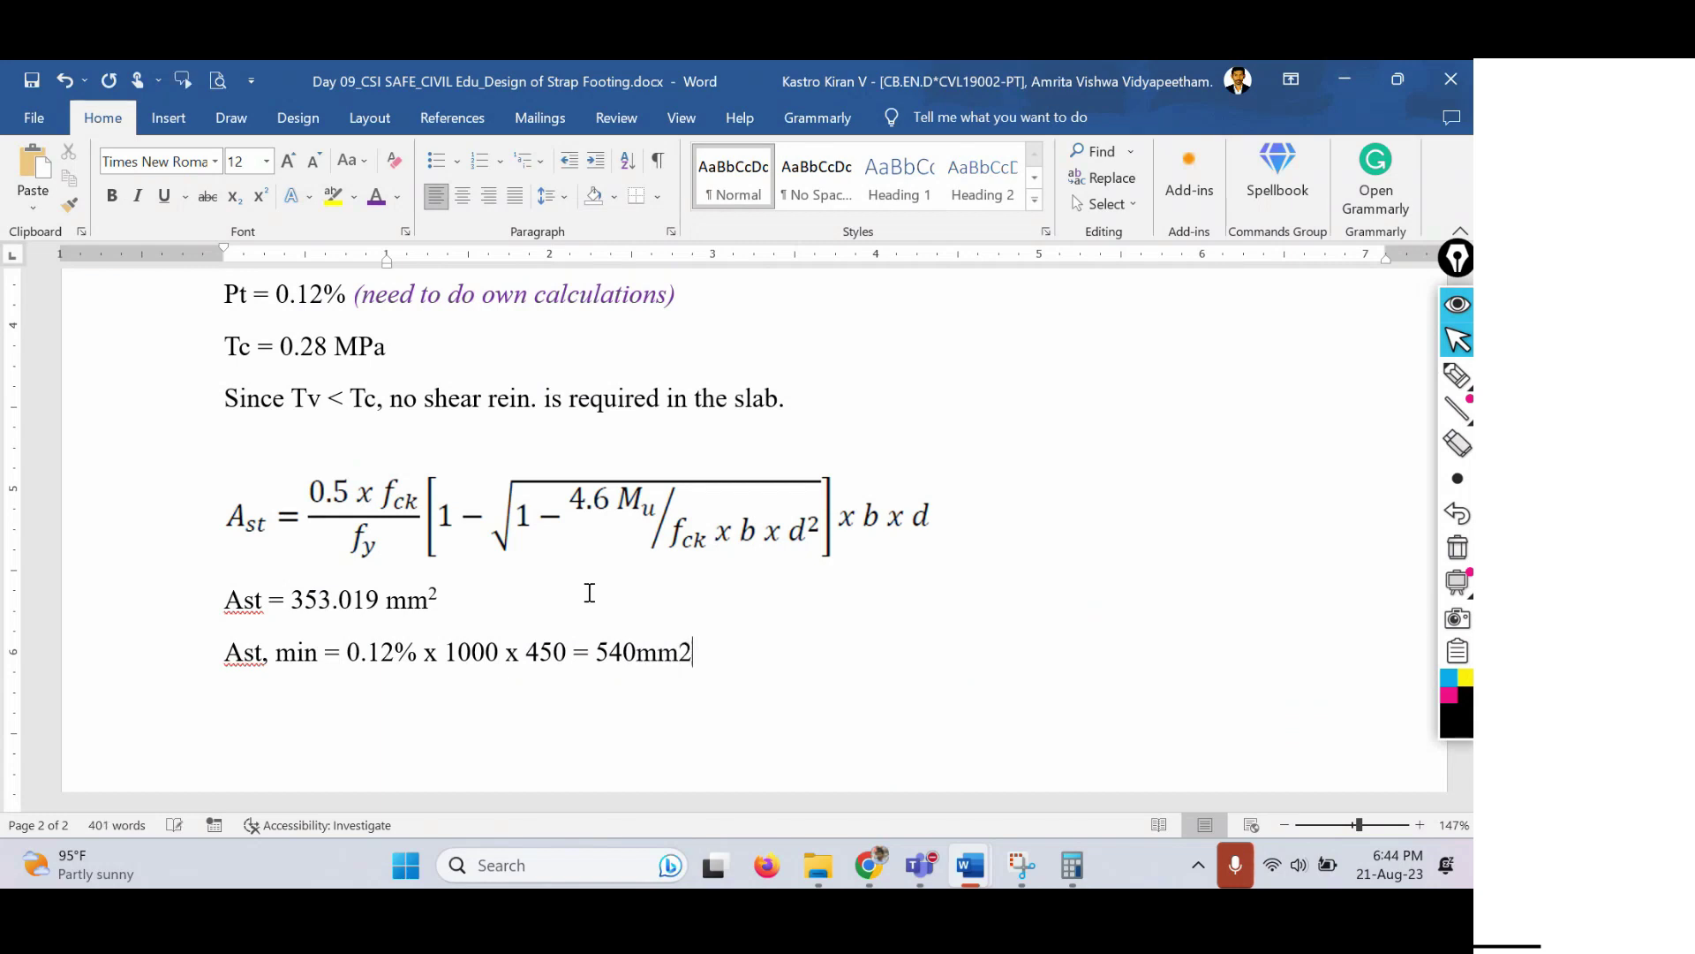
{"action": "key", "text": "shift+Left"}
{"action": "key", "text": "ctrl+shift+equal"}
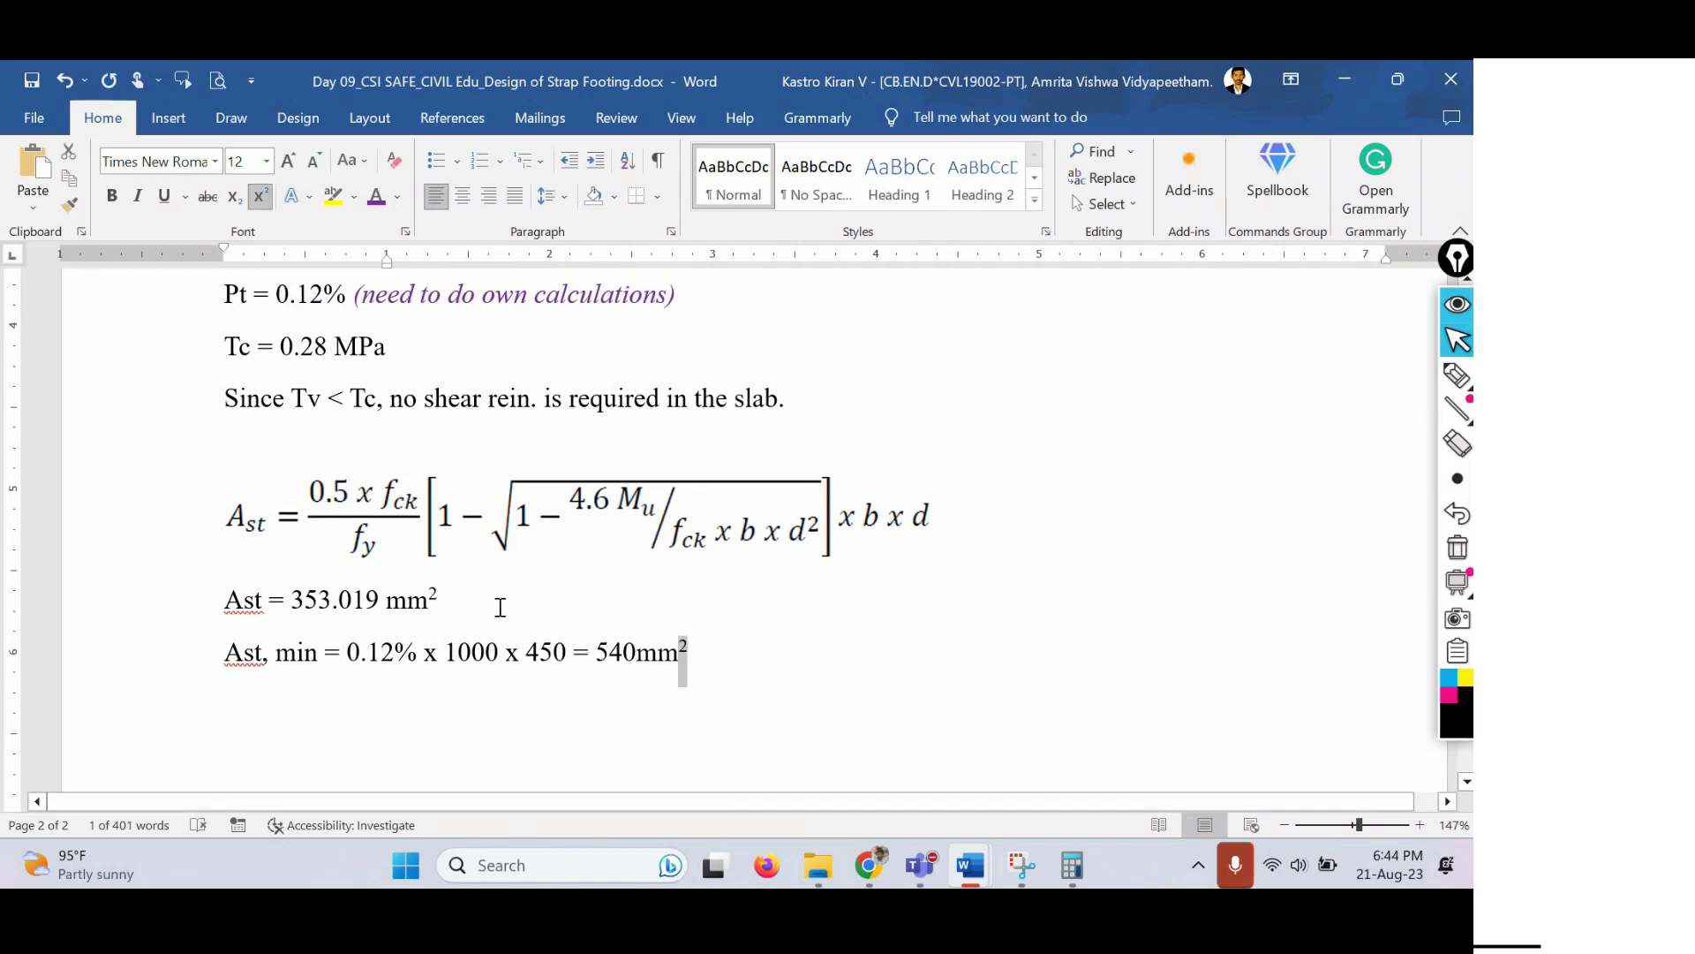
Adjust the Ast, min result so it reads 540 mm² with a space before mm.
{"action": "left_click_drag", "start_coordinate": [439, 600], "coordinate": [299, 598]}
{"action": "left_click", "coordinate": [539, 598]}
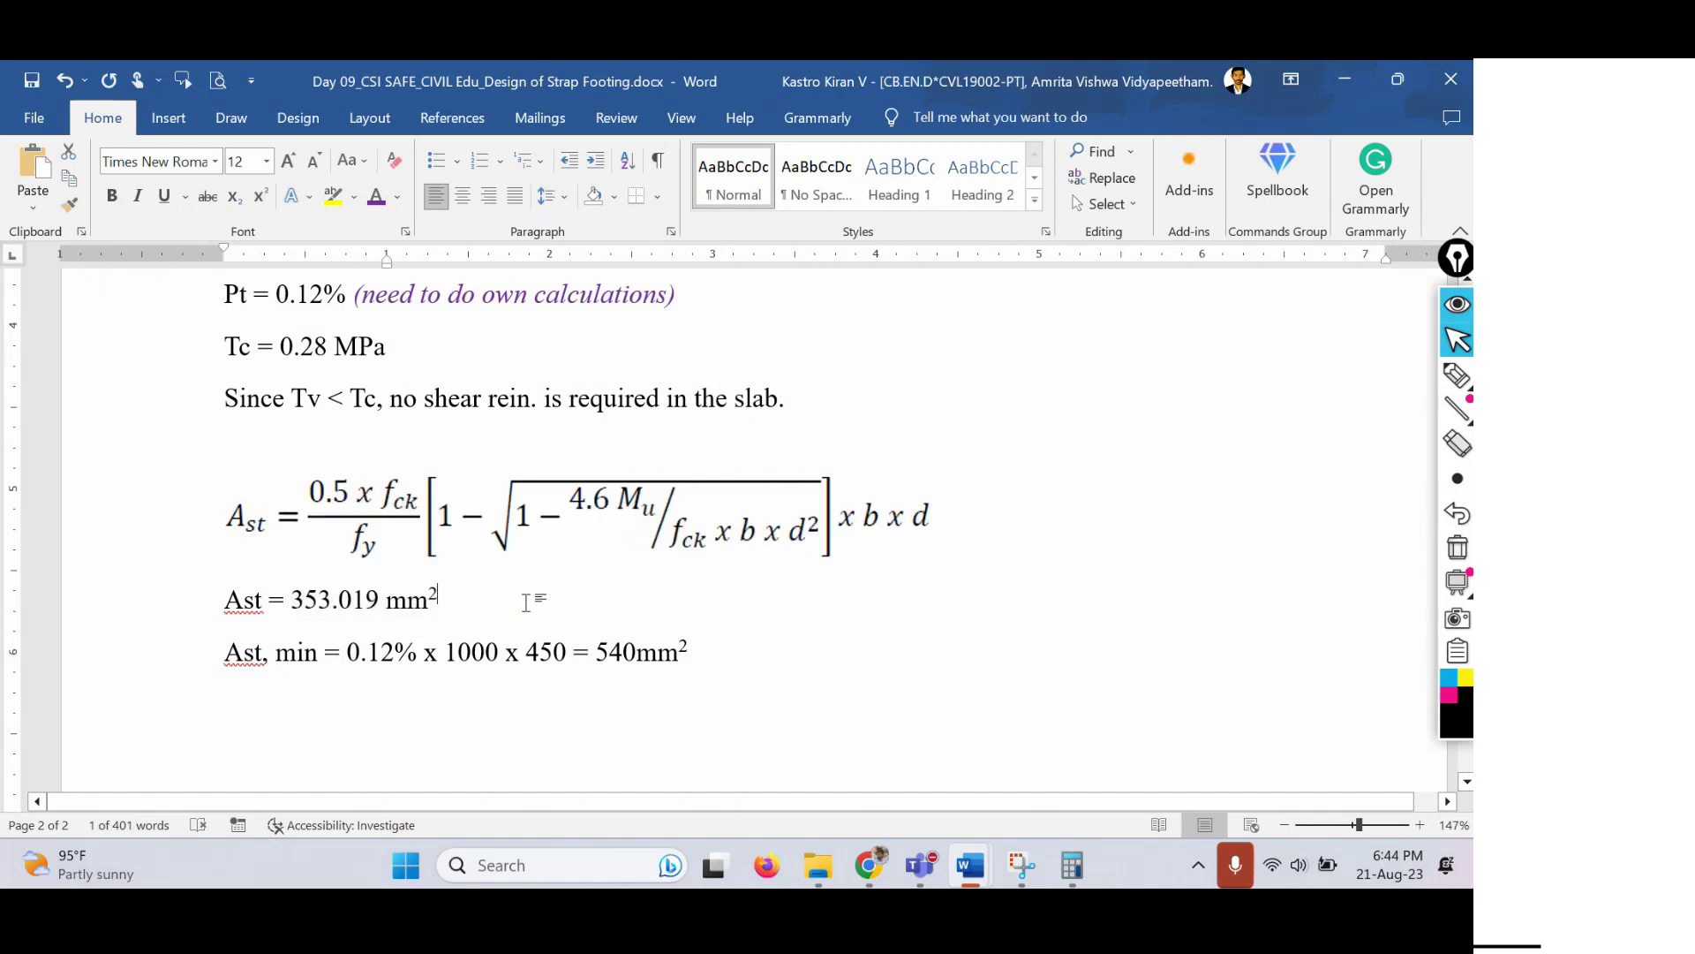
{"action": "left_click_drag", "start_coordinate": [539, 599], "coordinate": [305, 605]}
{"action": "left_click_drag", "start_coordinate": [692, 658], "coordinate": [597, 658]}
{"action": "left_click", "coordinate": [637, 654]}
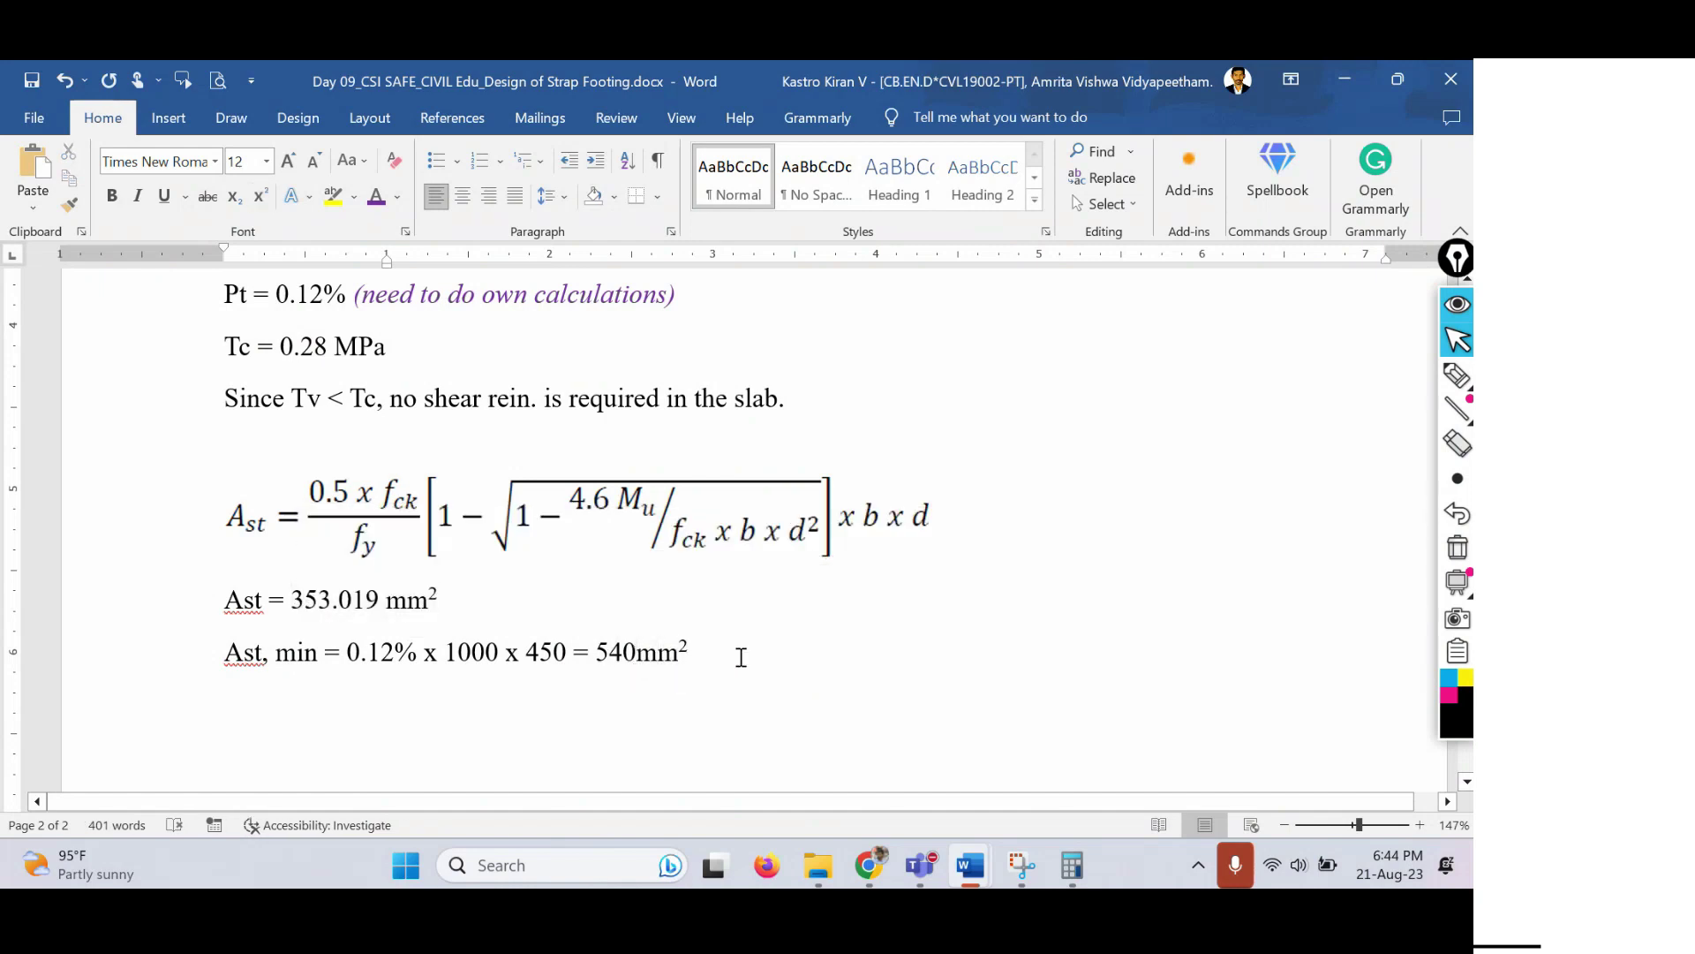
{"action": "left_click_drag", "start_coordinate": [740, 657], "coordinate": [596, 658]}
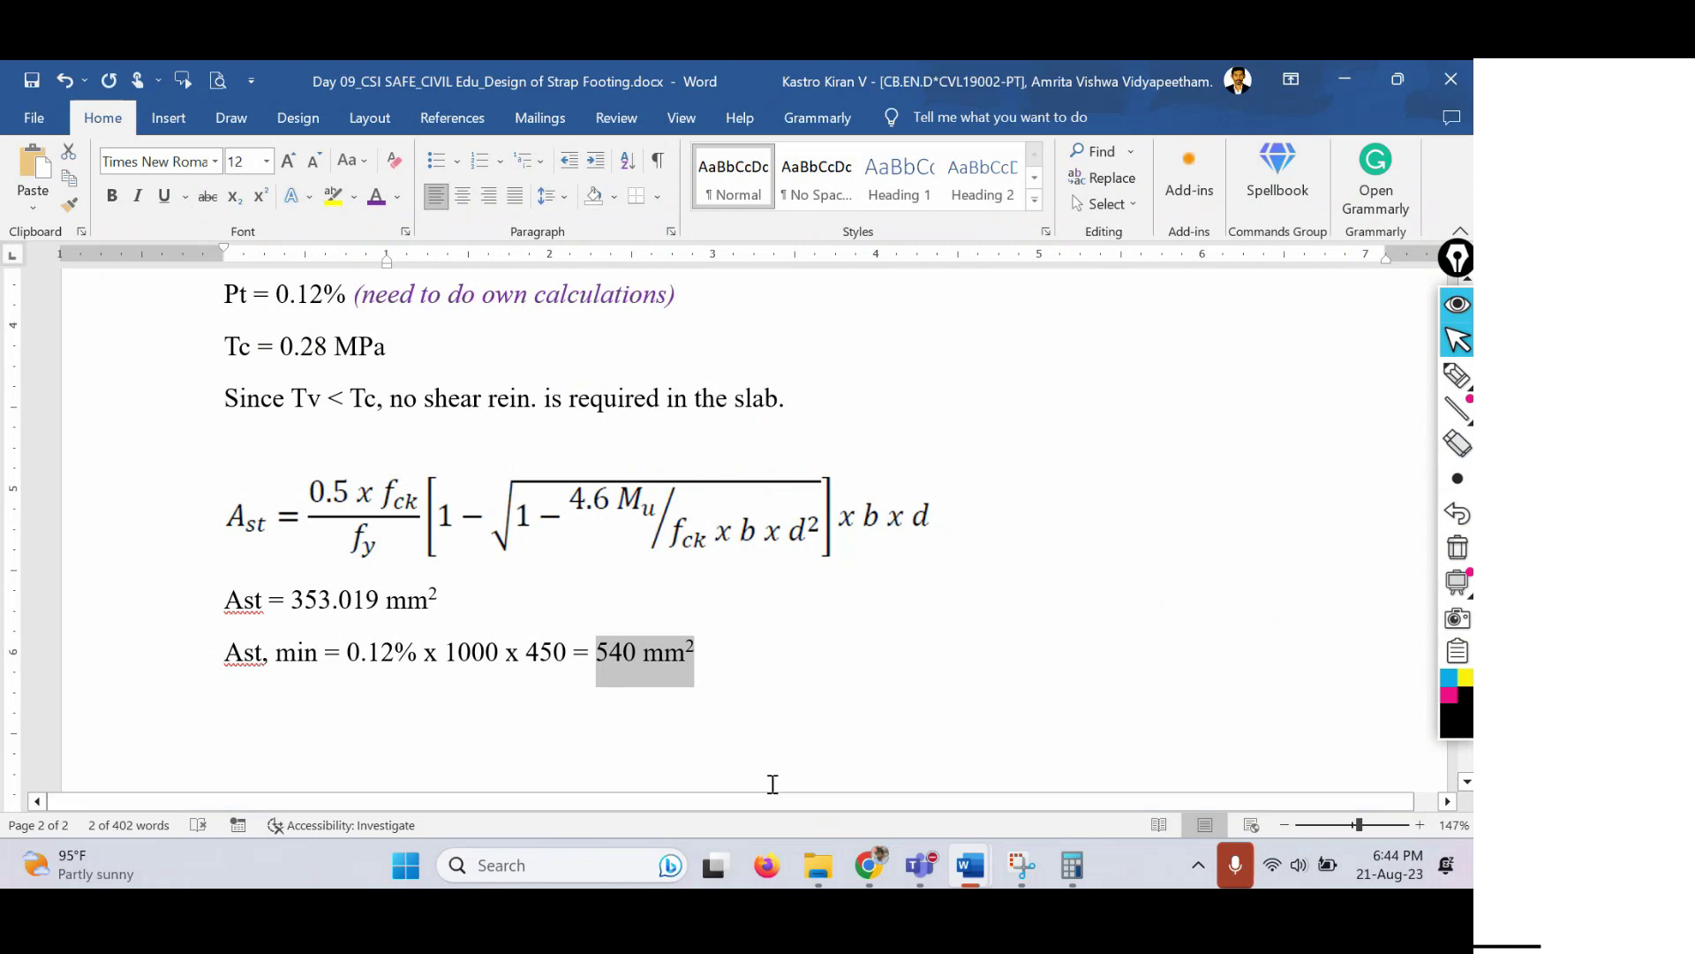
{"action": "left_click", "coordinate": [761, 669]}
Add the line 'provide 12 mm dia bars with cover of 50 mm'.
{"action": "key", "text": "Return"}
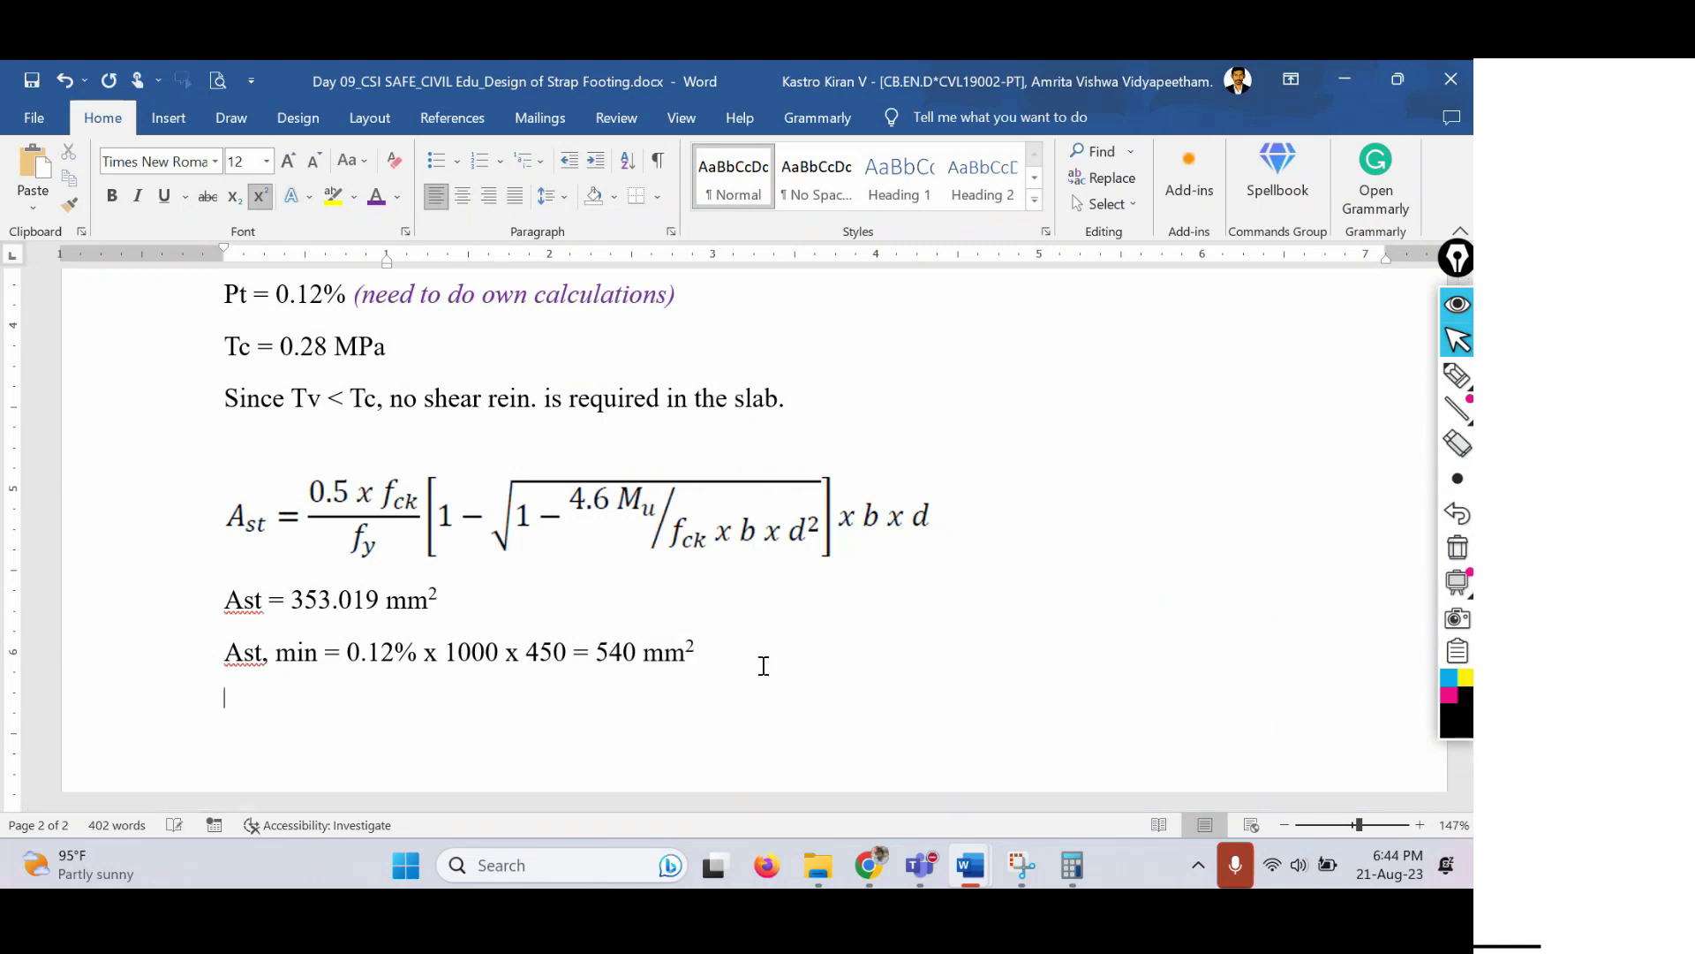
{"action": "type", "text": "p"}
{"action": "key", "text": "BackSpace"}
{"action": "type", "text": "provide "}
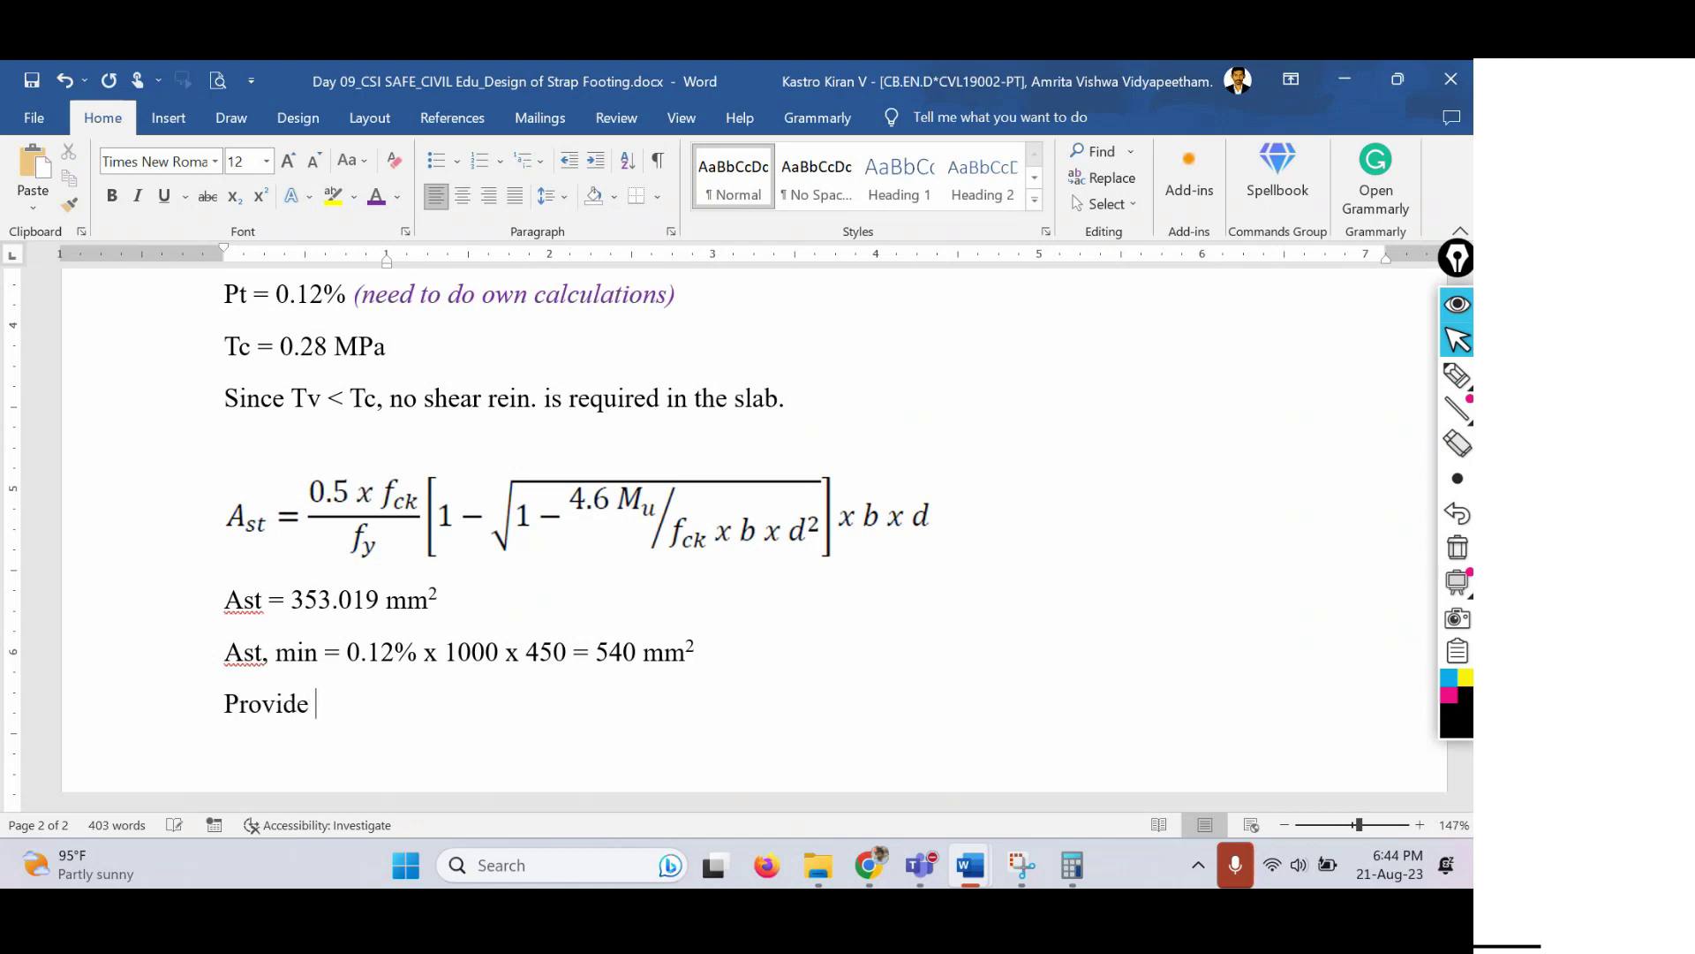
{"action": "type", "text": "12 mm dia bars with "}
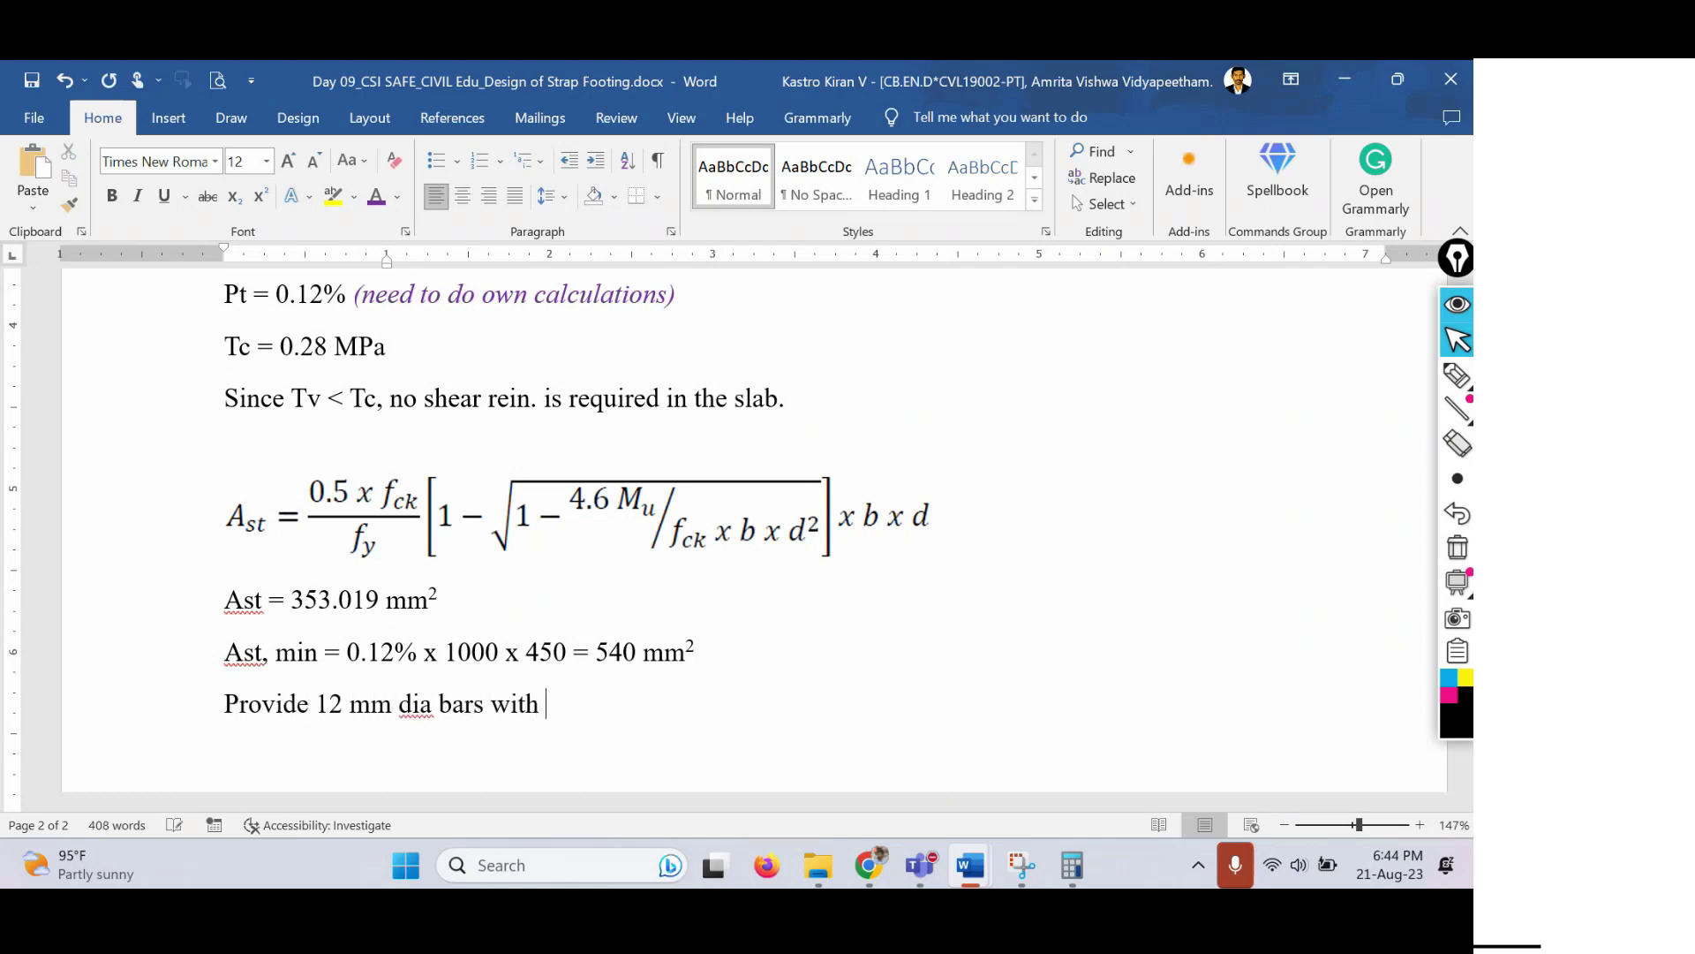
{"action": "type", "text": "cover of 500"}
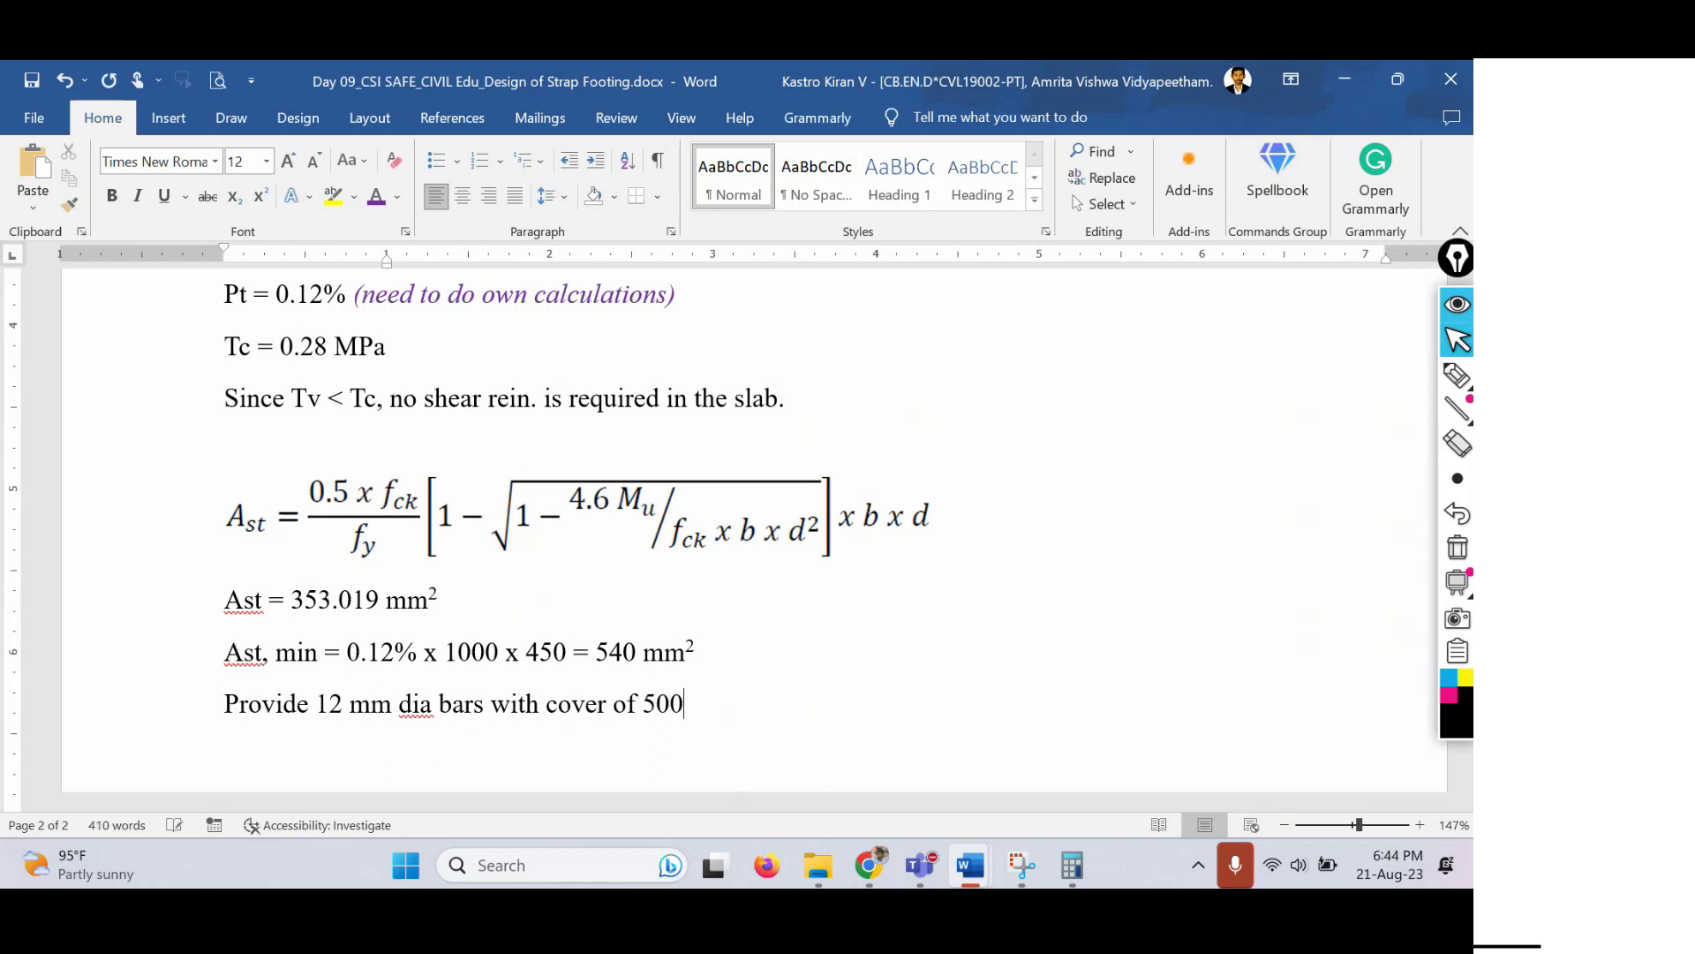
{"action": "key", "text": "BackSpace"}
{"action": "type", "text": "mm"}
Add 'Area of one bar of dia 12 mm is = 113 mm²' with a superscript 2.
{"action": "key", "text": "Return"}
{"action": "type", "text": "Area of"}
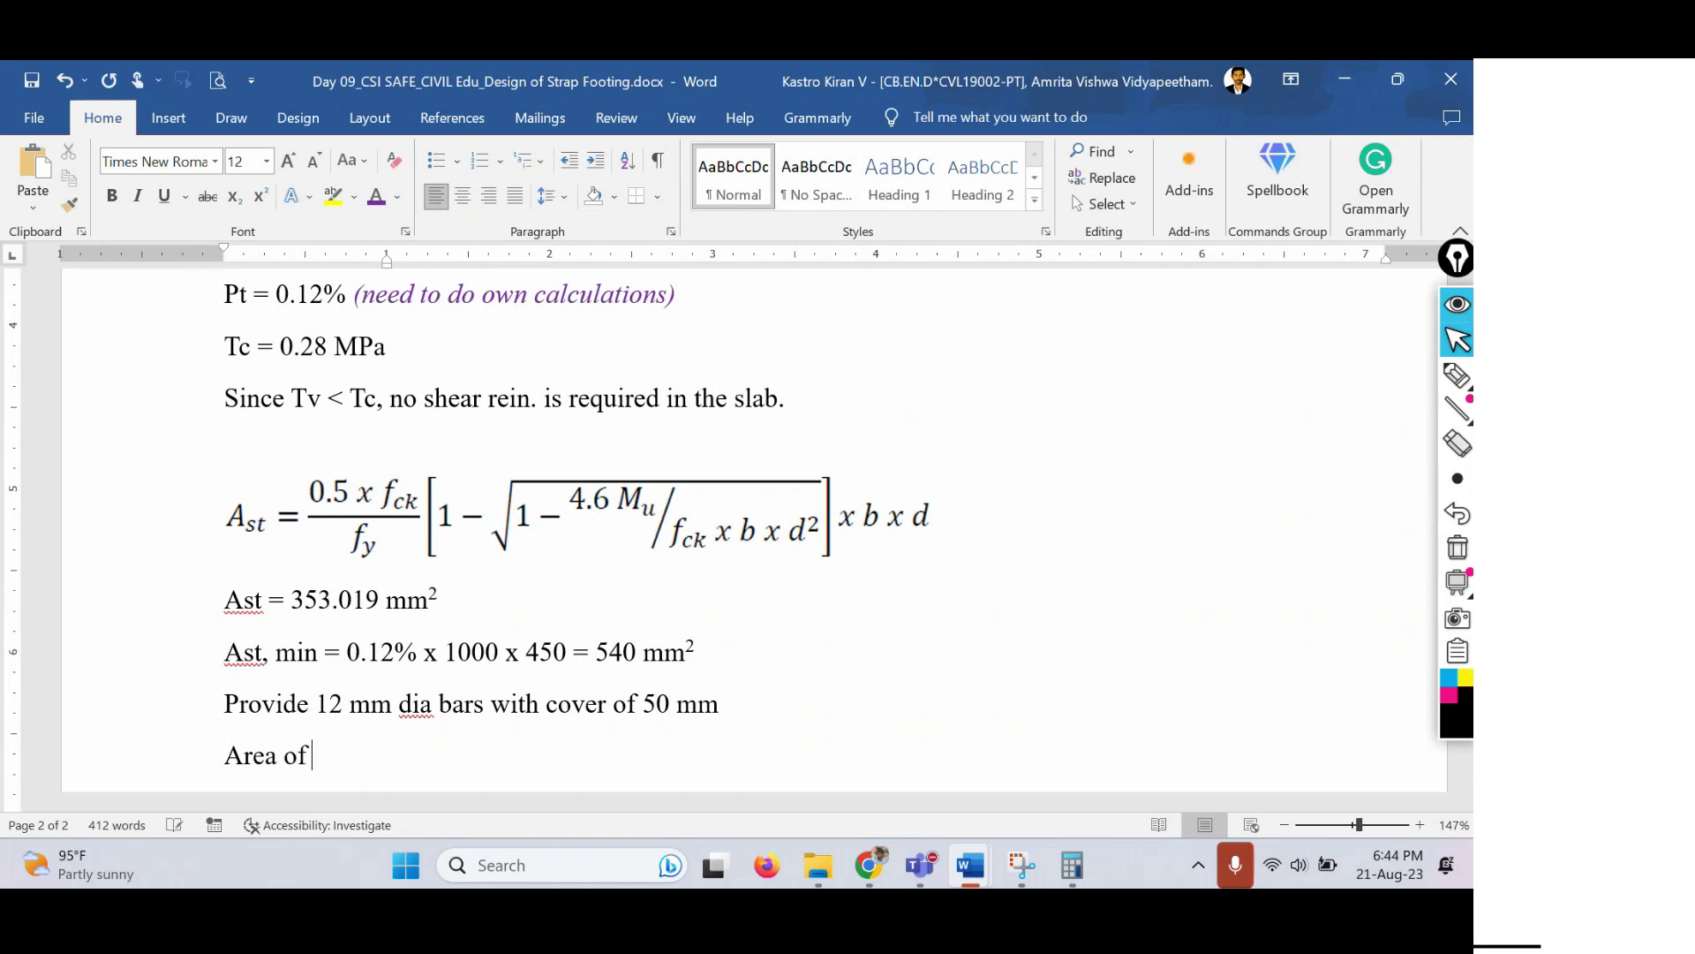
{"action": "type", "text": " one bar of f"}
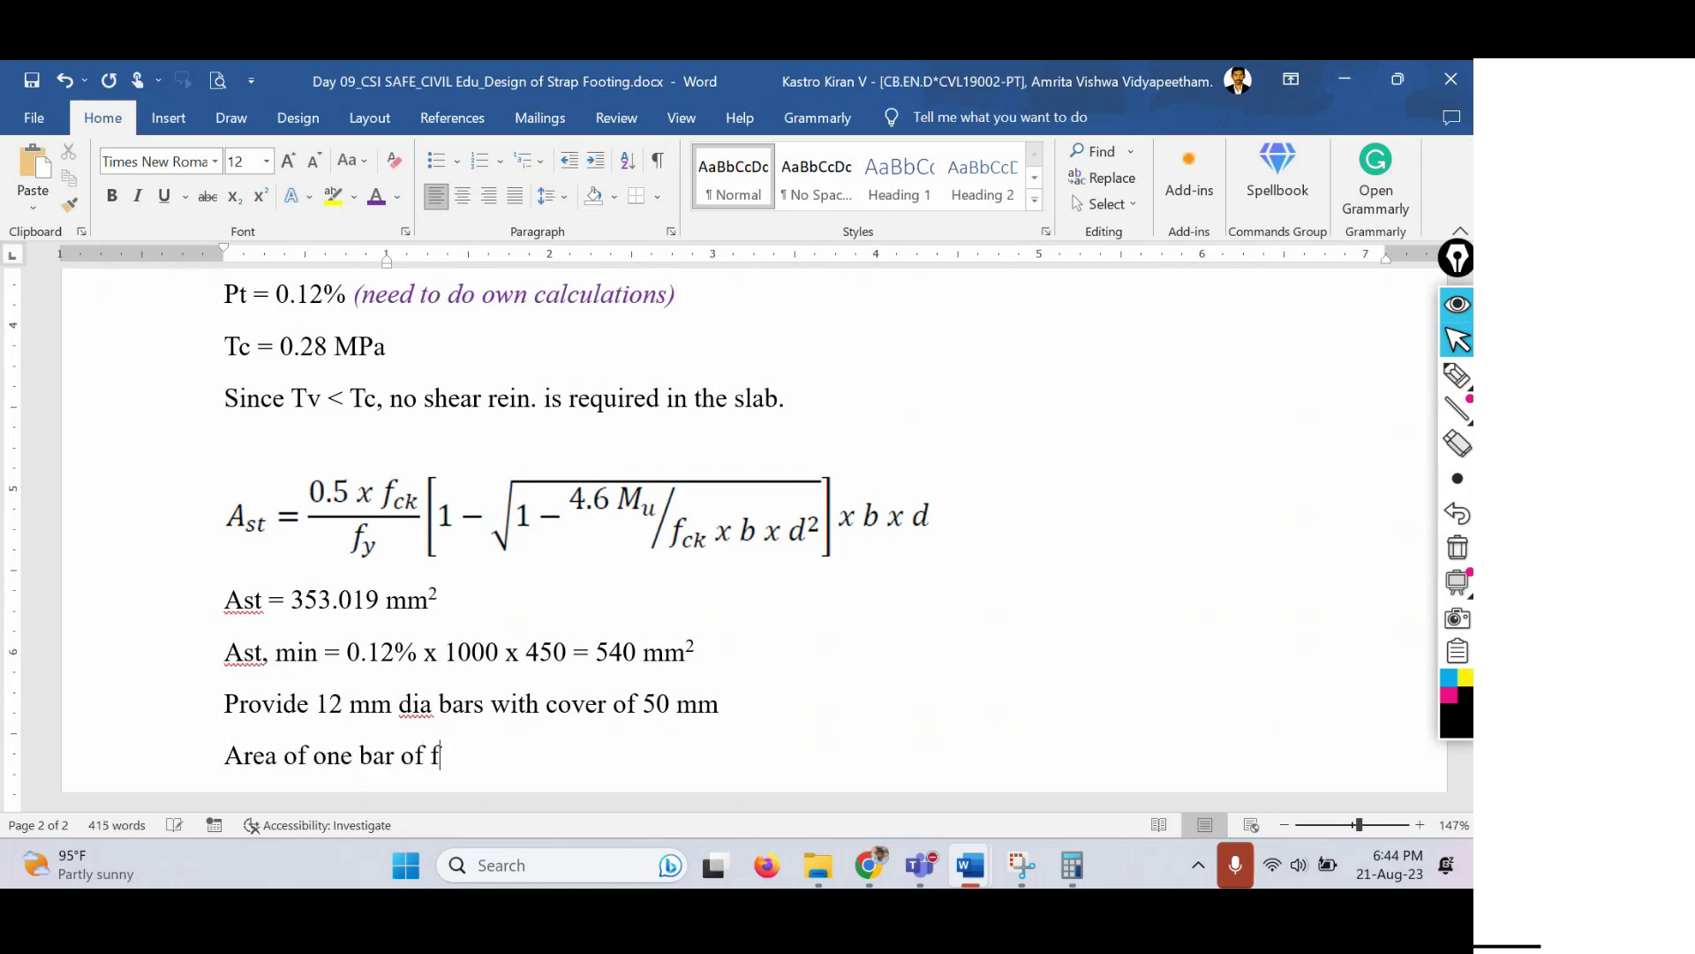
{"action": "key", "text": "BackSpace"}
{"action": "type", "text": "dia 12 mm"}
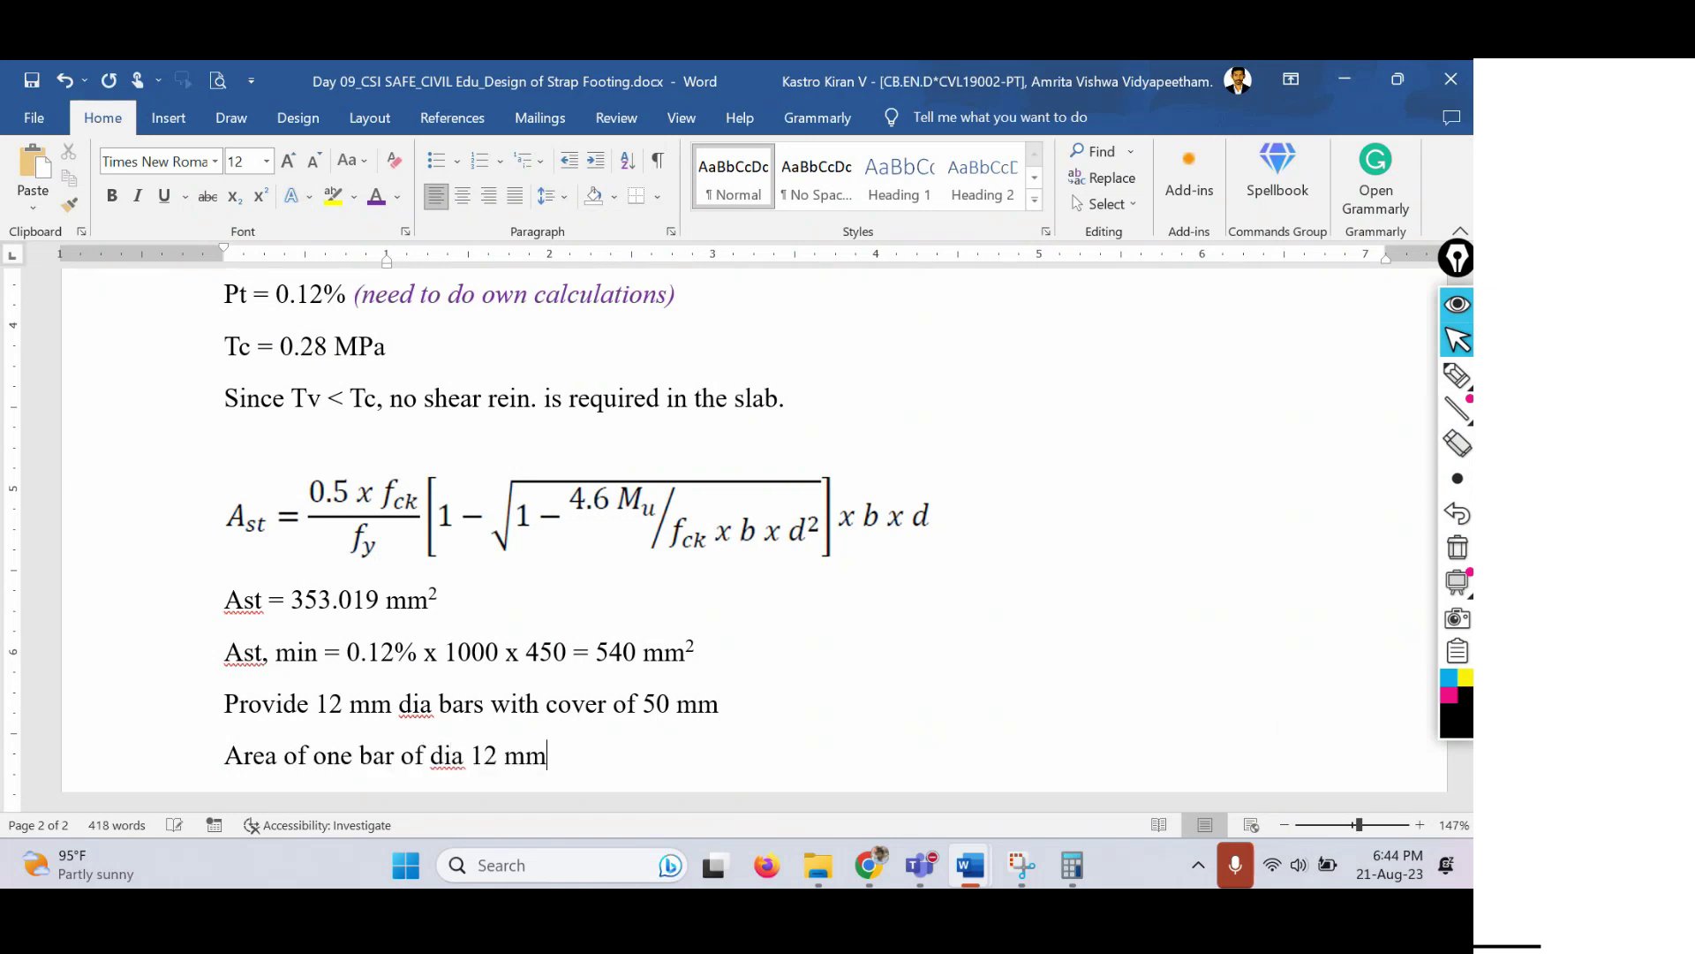
{"action": "type", "text": " is ="}
{"action": "type", "text": "113 mm2"}
{"action": "key", "text": "shift+Left"}
{"action": "key", "text": "ctrl+shift+plus"}
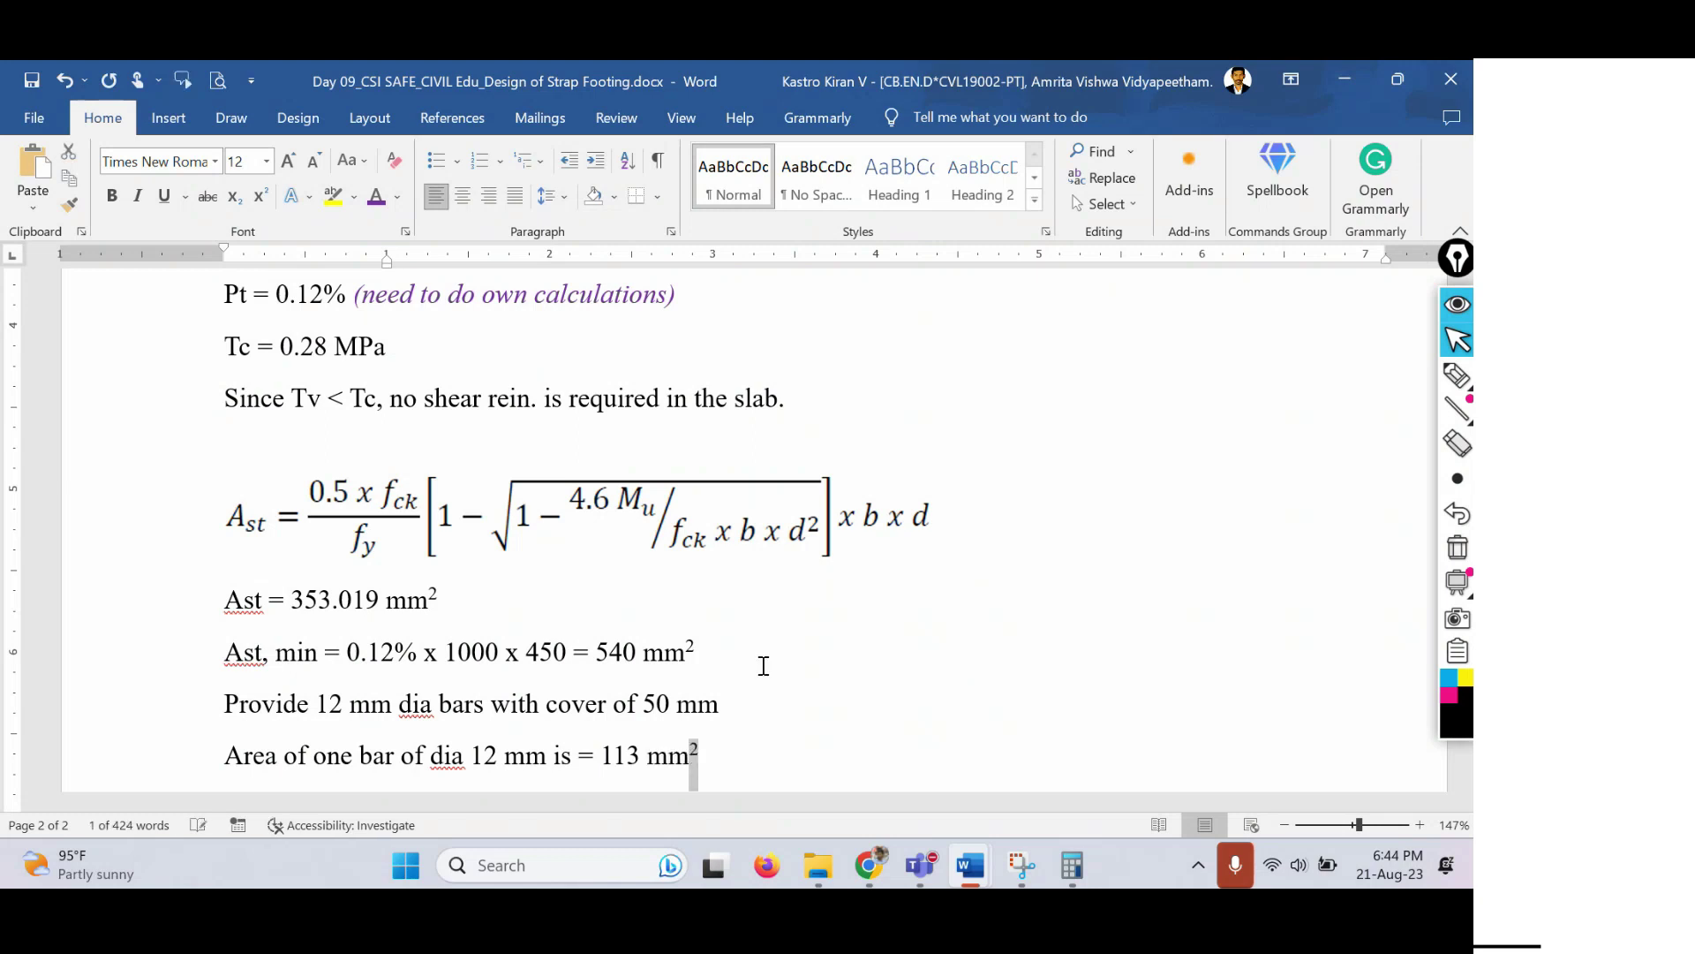
{"action": "scroll", "coordinate": [336, 567], "scroll_direction": "down", "scroll_amount": 1}
{"action": "scroll", "coordinate": [337, 567], "scroll_direction": "down", "scroll_amount": 2}
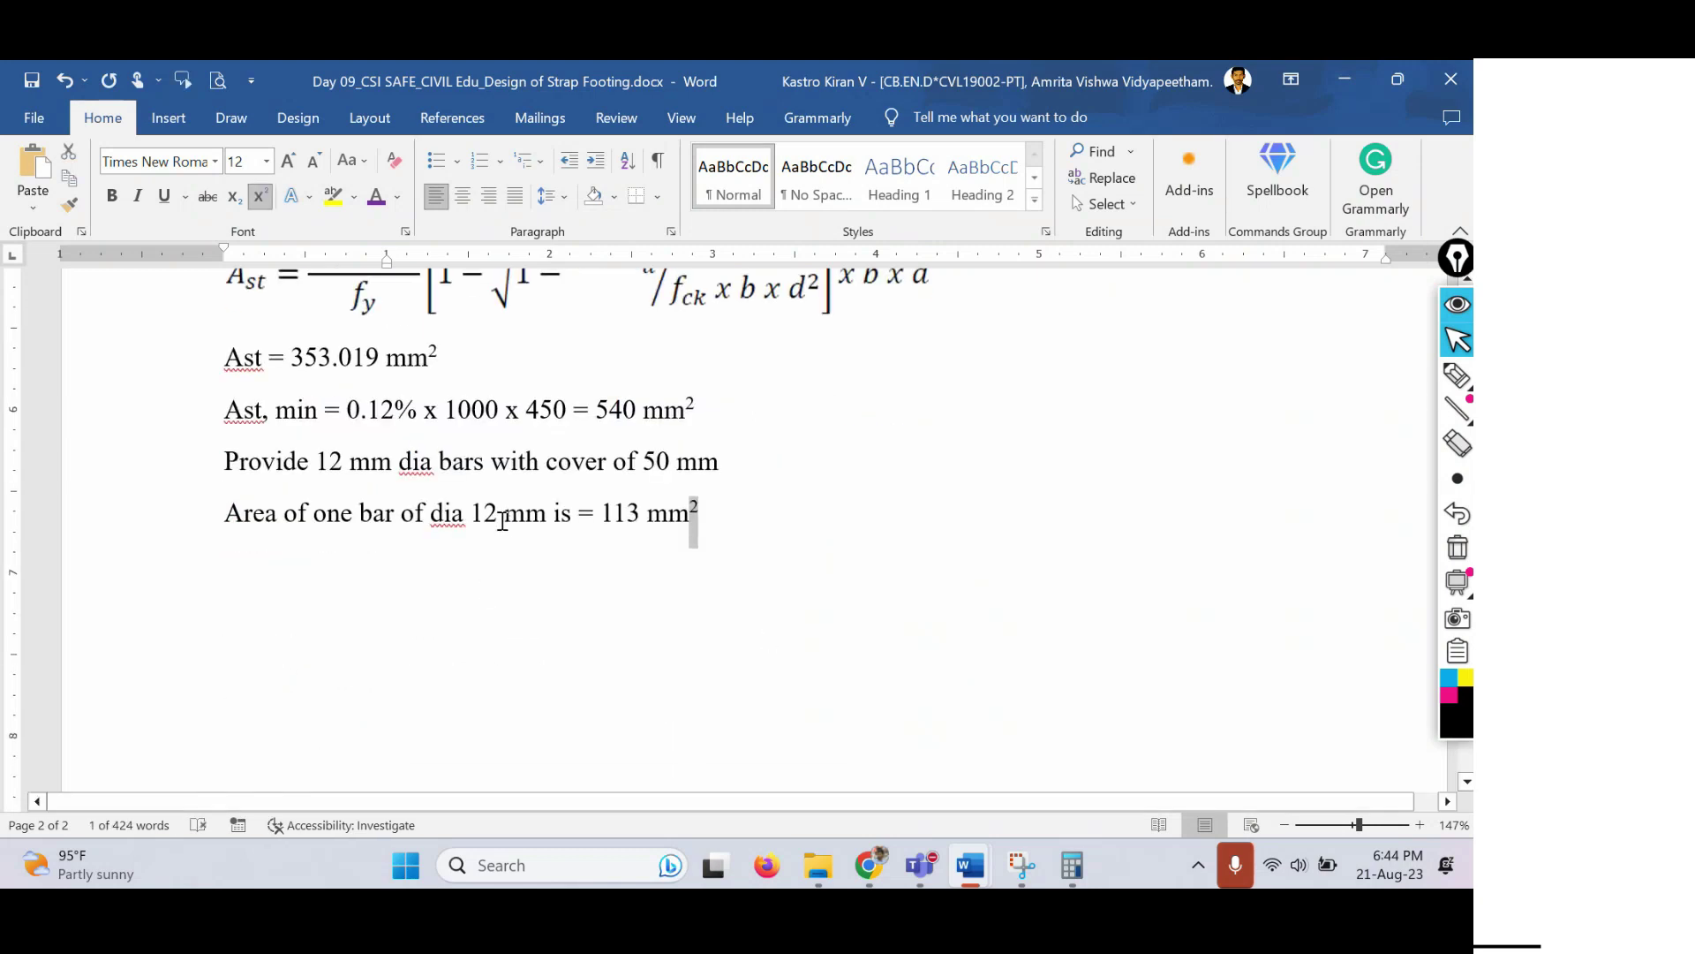
{"action": "left_click_drag", "start_coordinate": [483, 528], "coordinate": [499, 541]}
{"action": "left_click", "coordinate": [499, 552]}
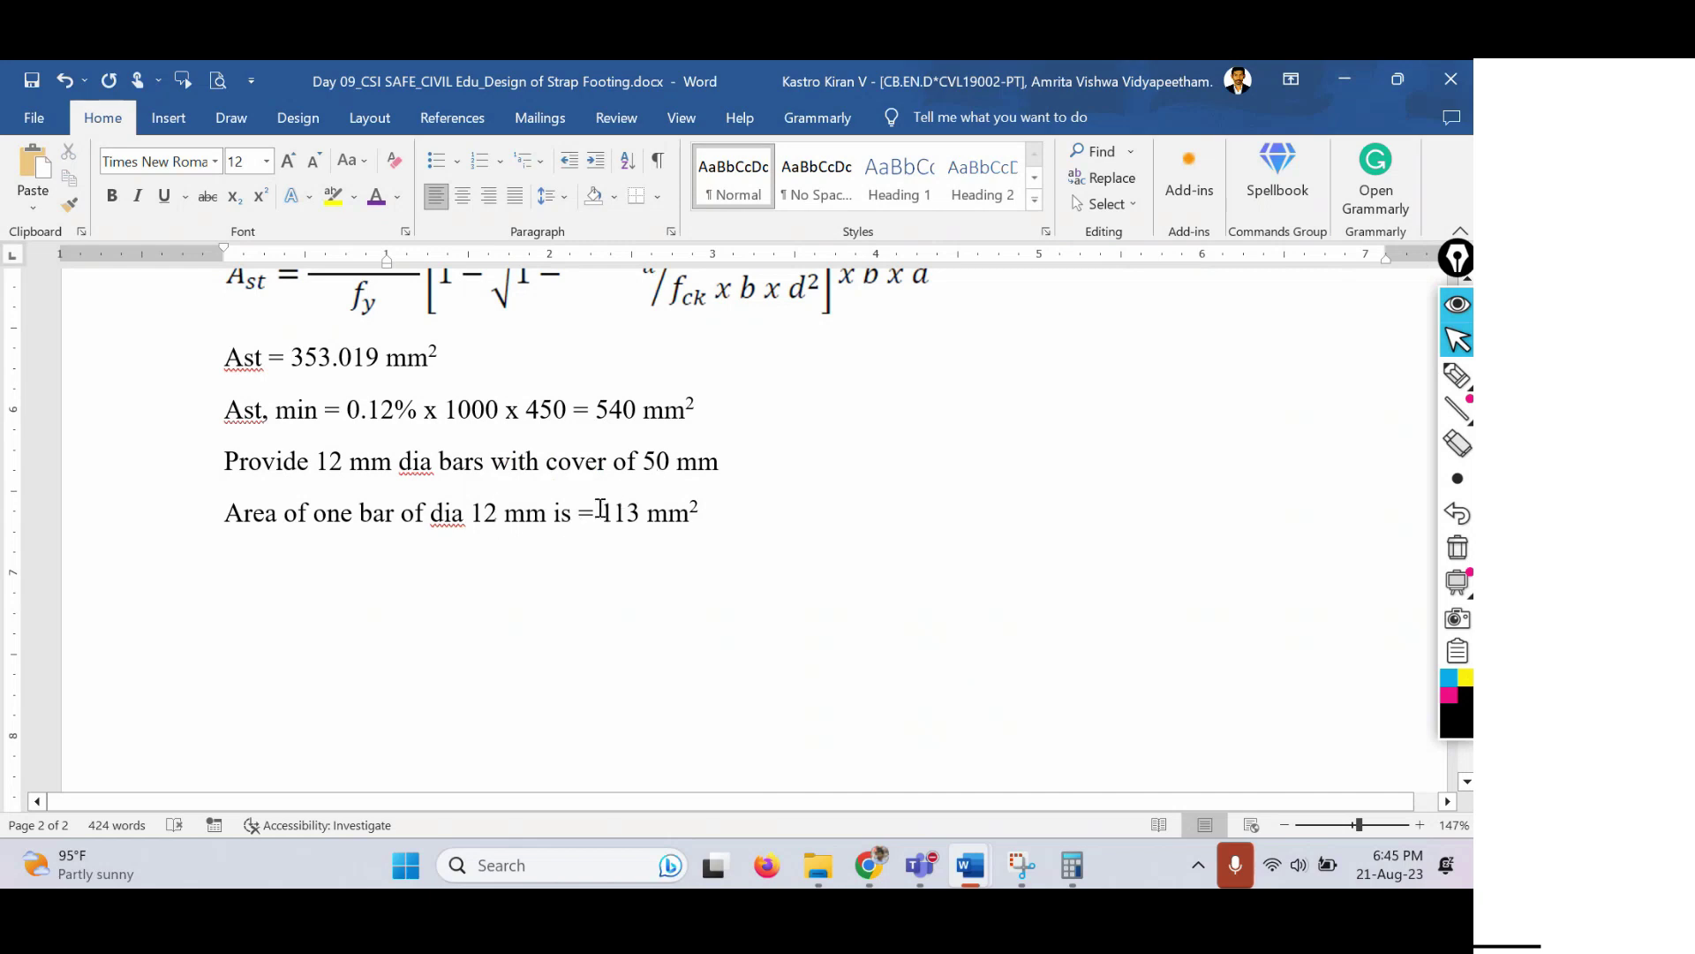
{"action": "left_click_drag", "start_coordinate": [595, 514], "coordinate": [698, 521]}
{"action": "left_click", "coordinate": [892, 538]}
Type 'Spacing, S = 113/540 x 1000 = 209 mm = 200 mm c/c' below the bar area.
{"action": "key", "text": "Return"}
{"action": "type", "text": "Spacing"}
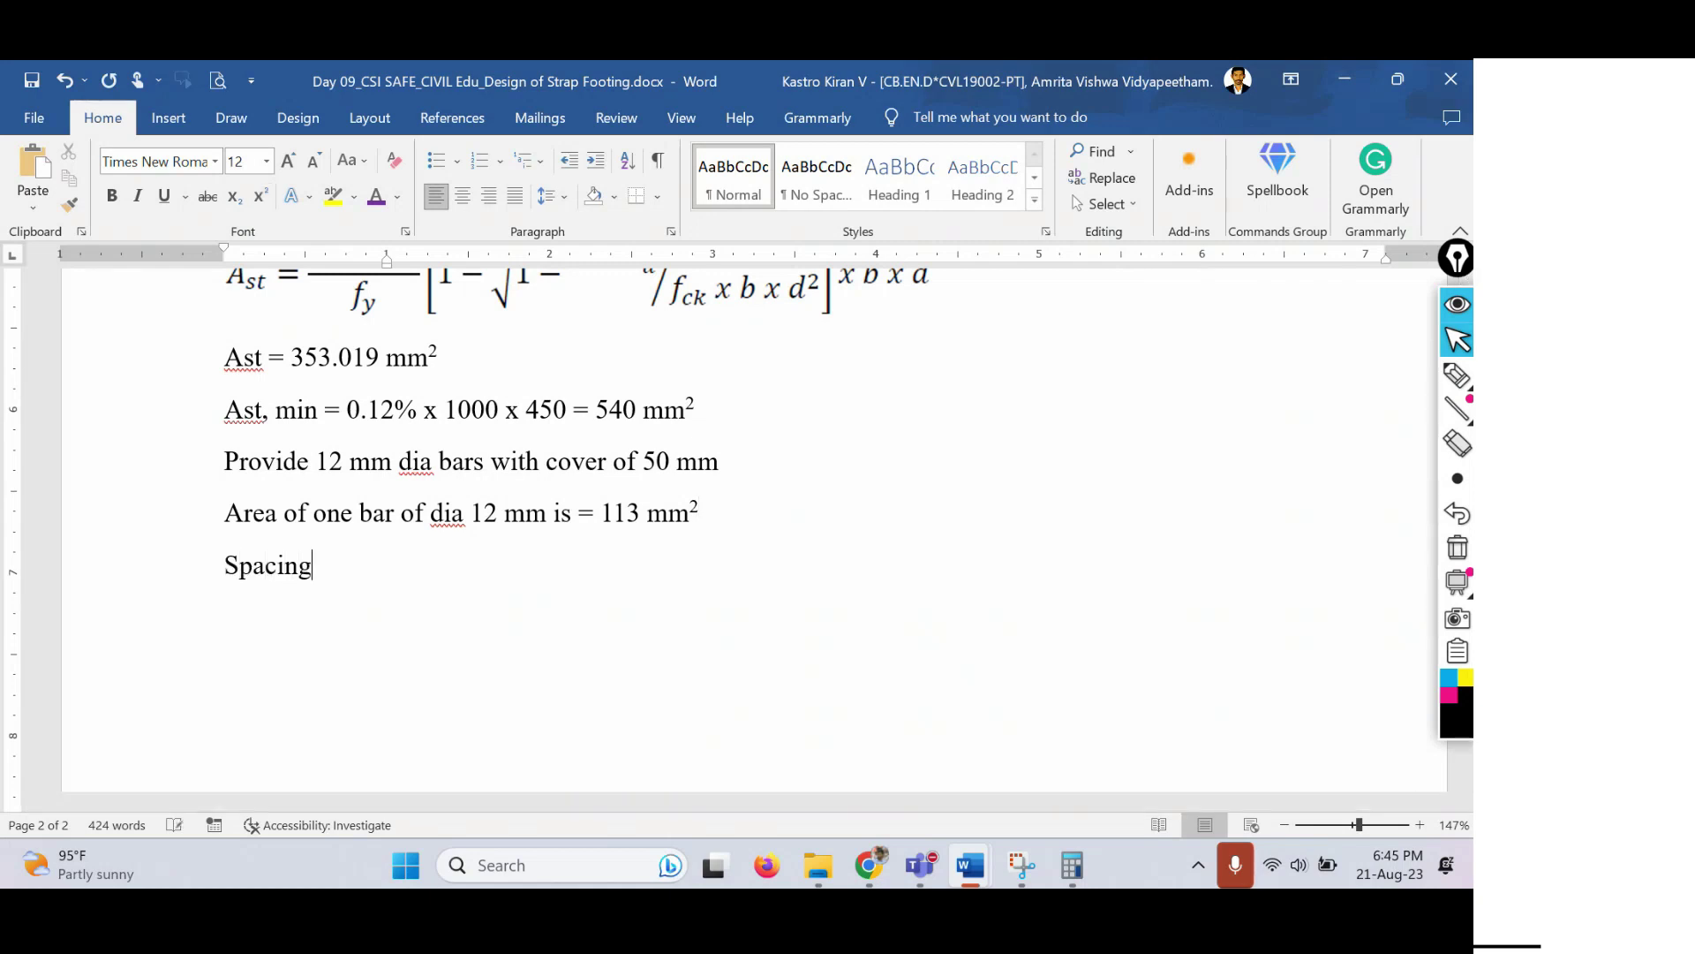
{"action": "type", "text": ", S = 113/"}
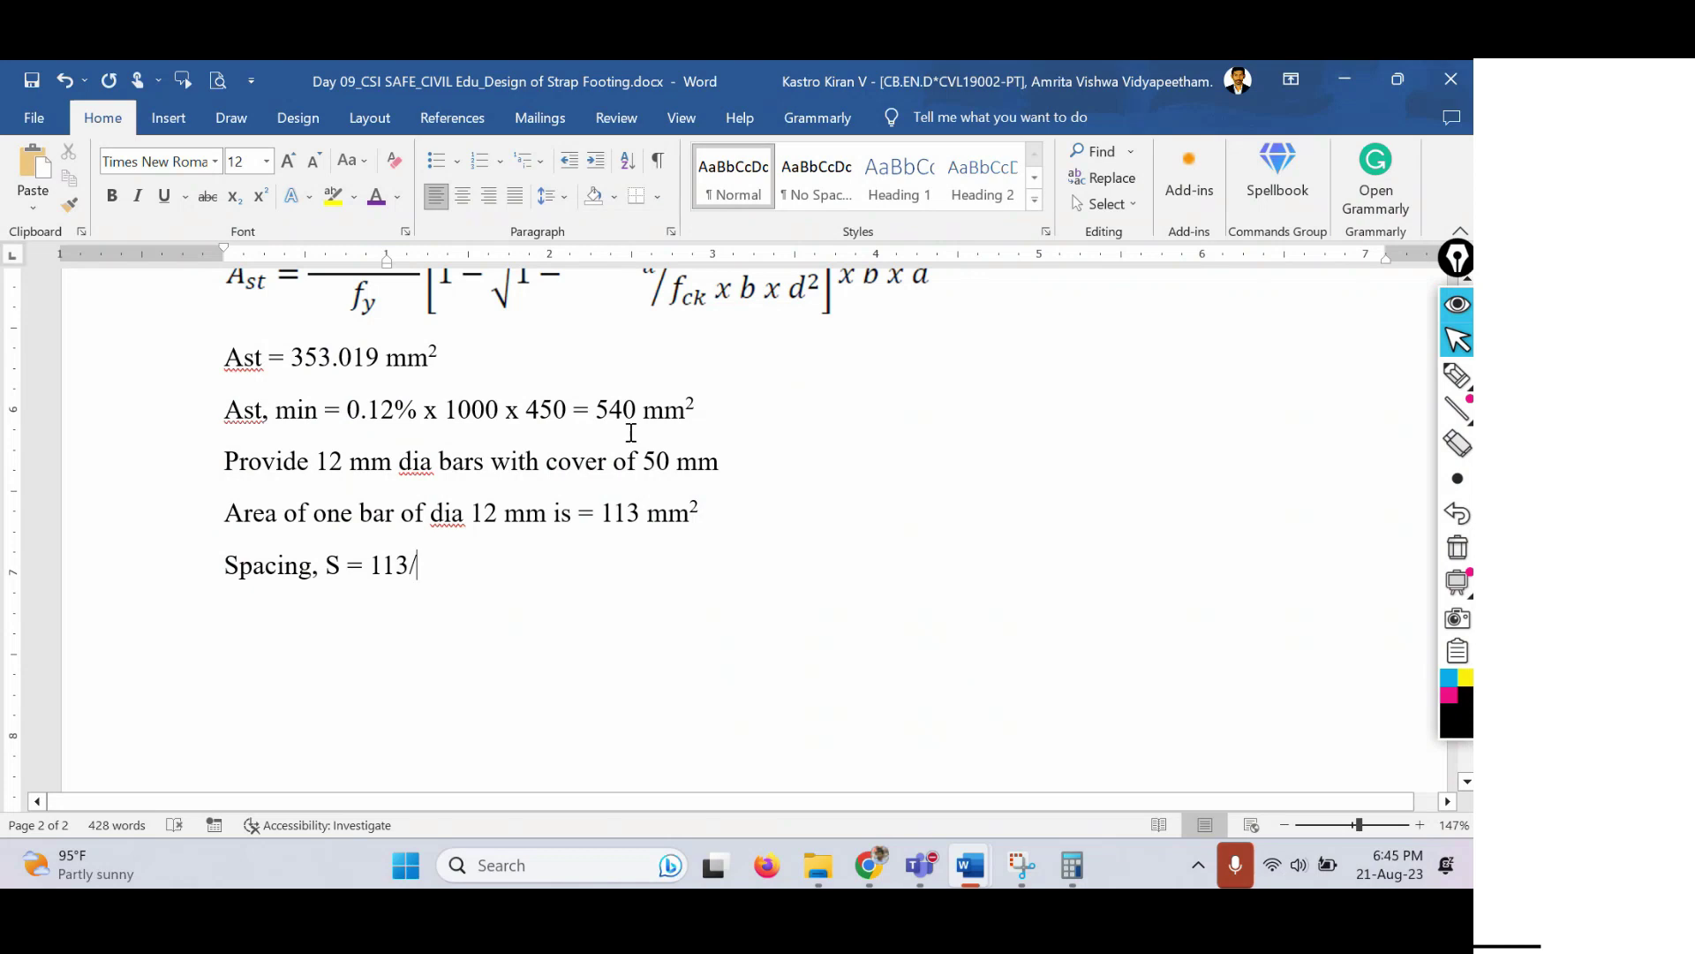
{"action": "left_click_drag", "start_coordinate": [701, 403], "coordinate": [615, 402]}
{"action": "left_click", "coordinate": [468, 569]}
{"action": "type", "text": "540"}
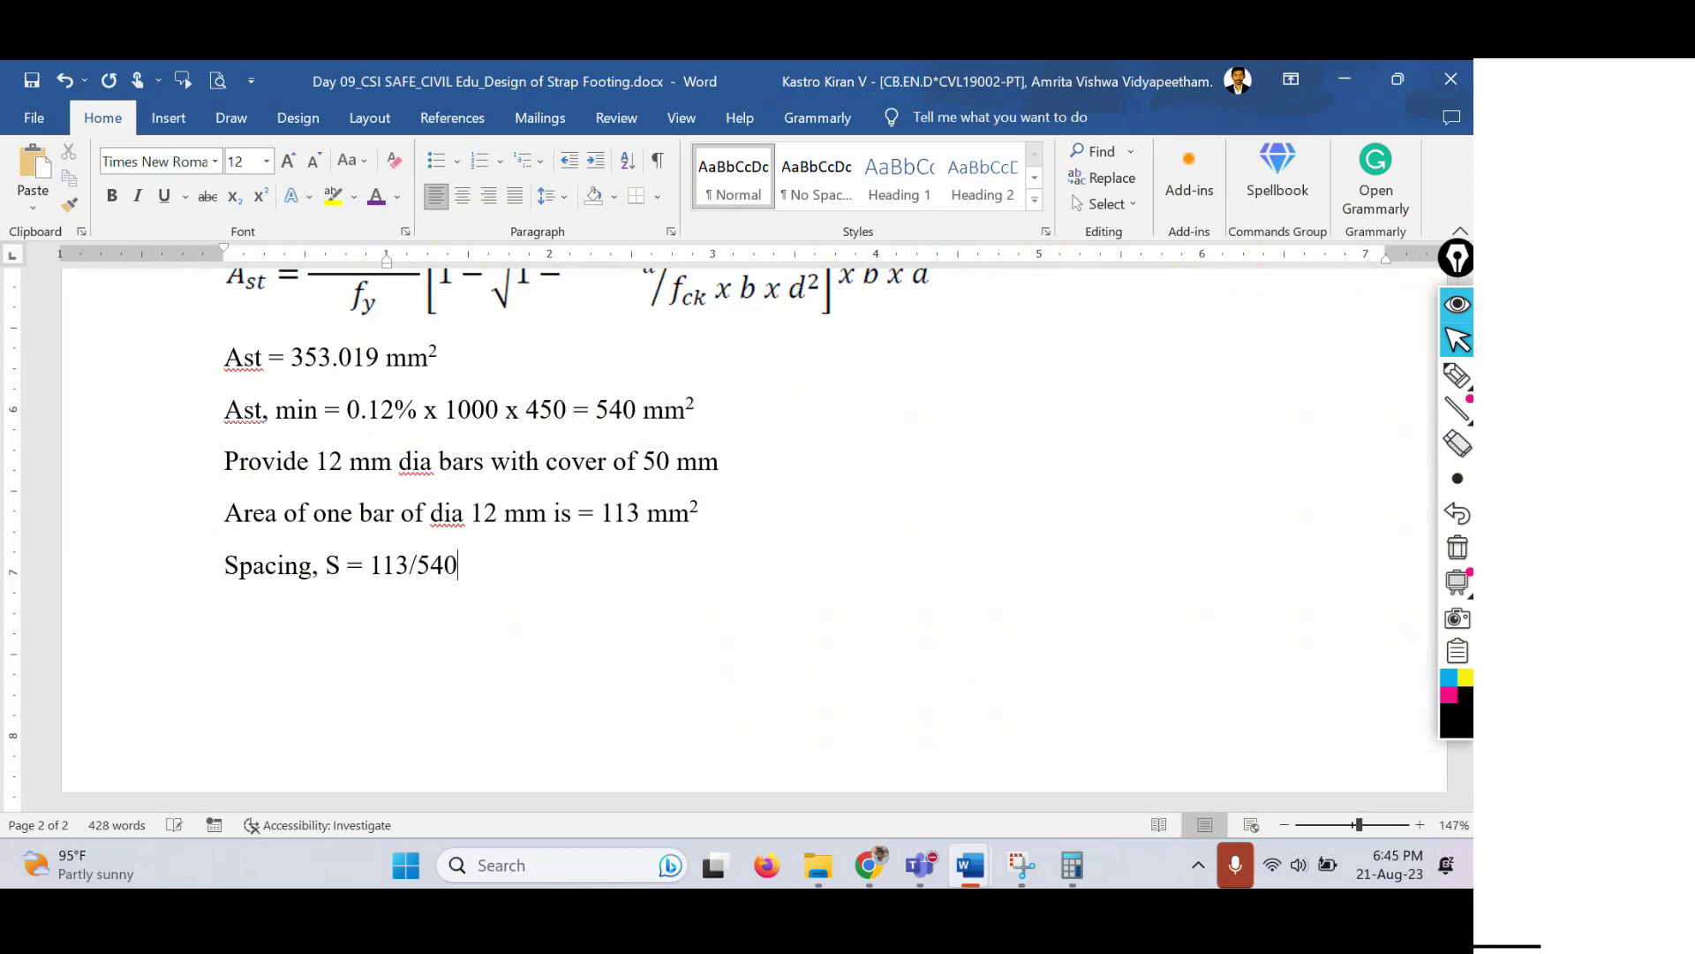
{"action": "type", "text": " x 1000 = 209 mm"}
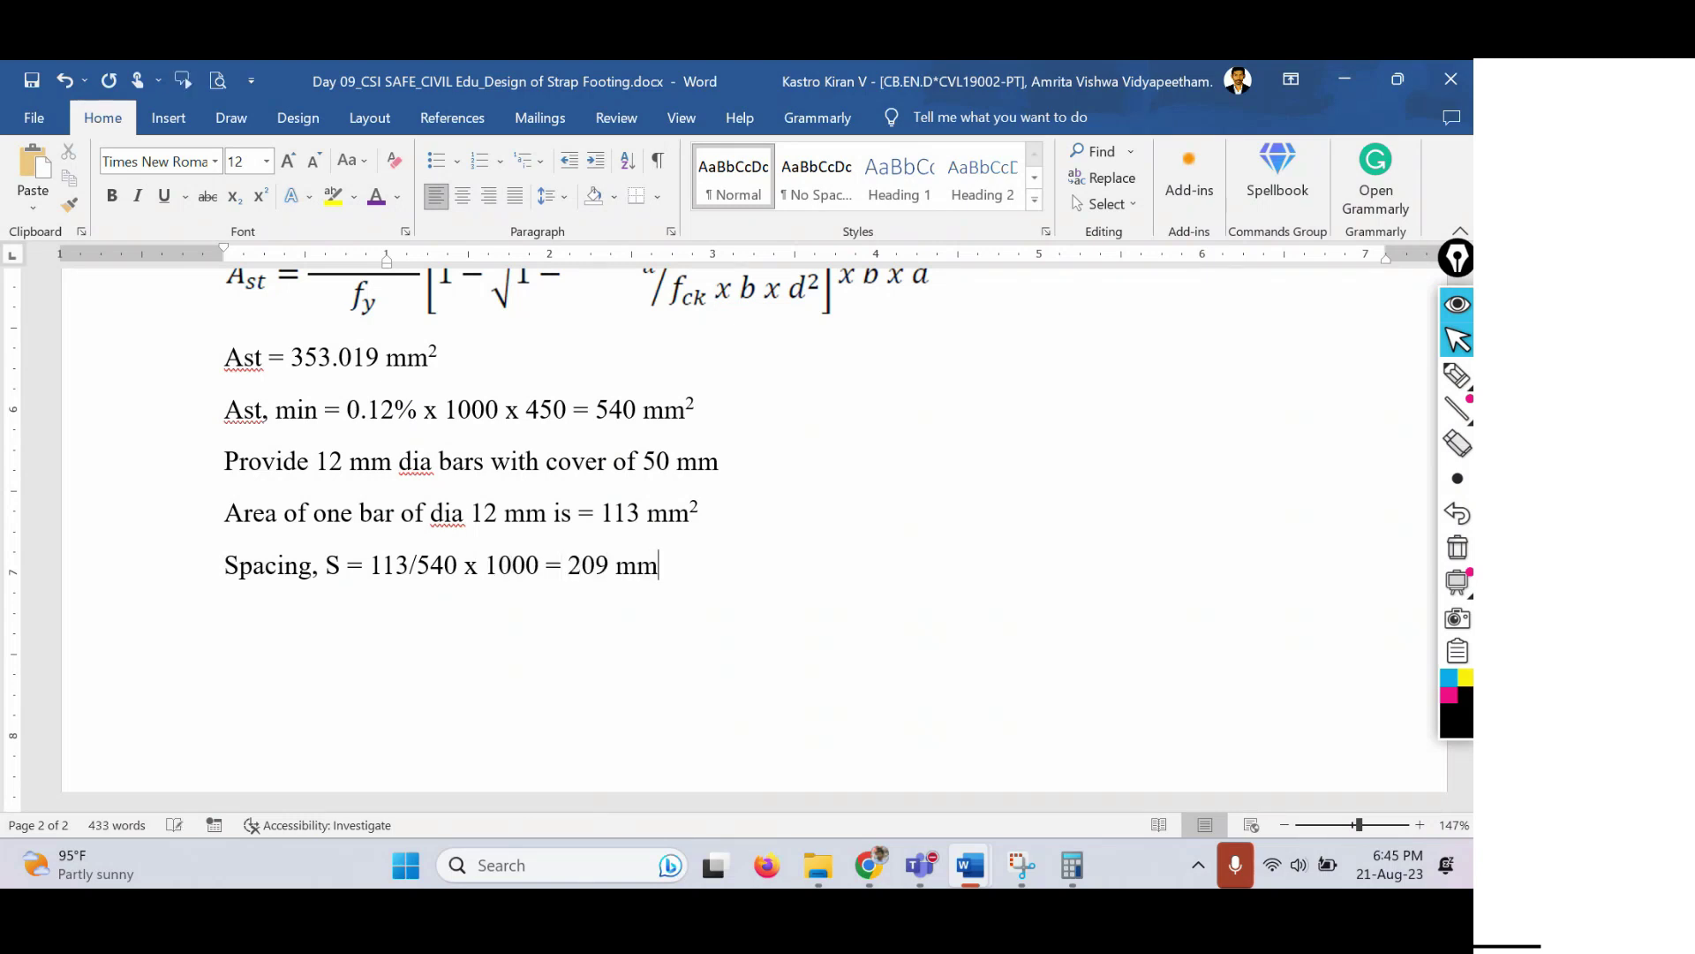
{"action": "type", "text": " = 200 mm c/c"}
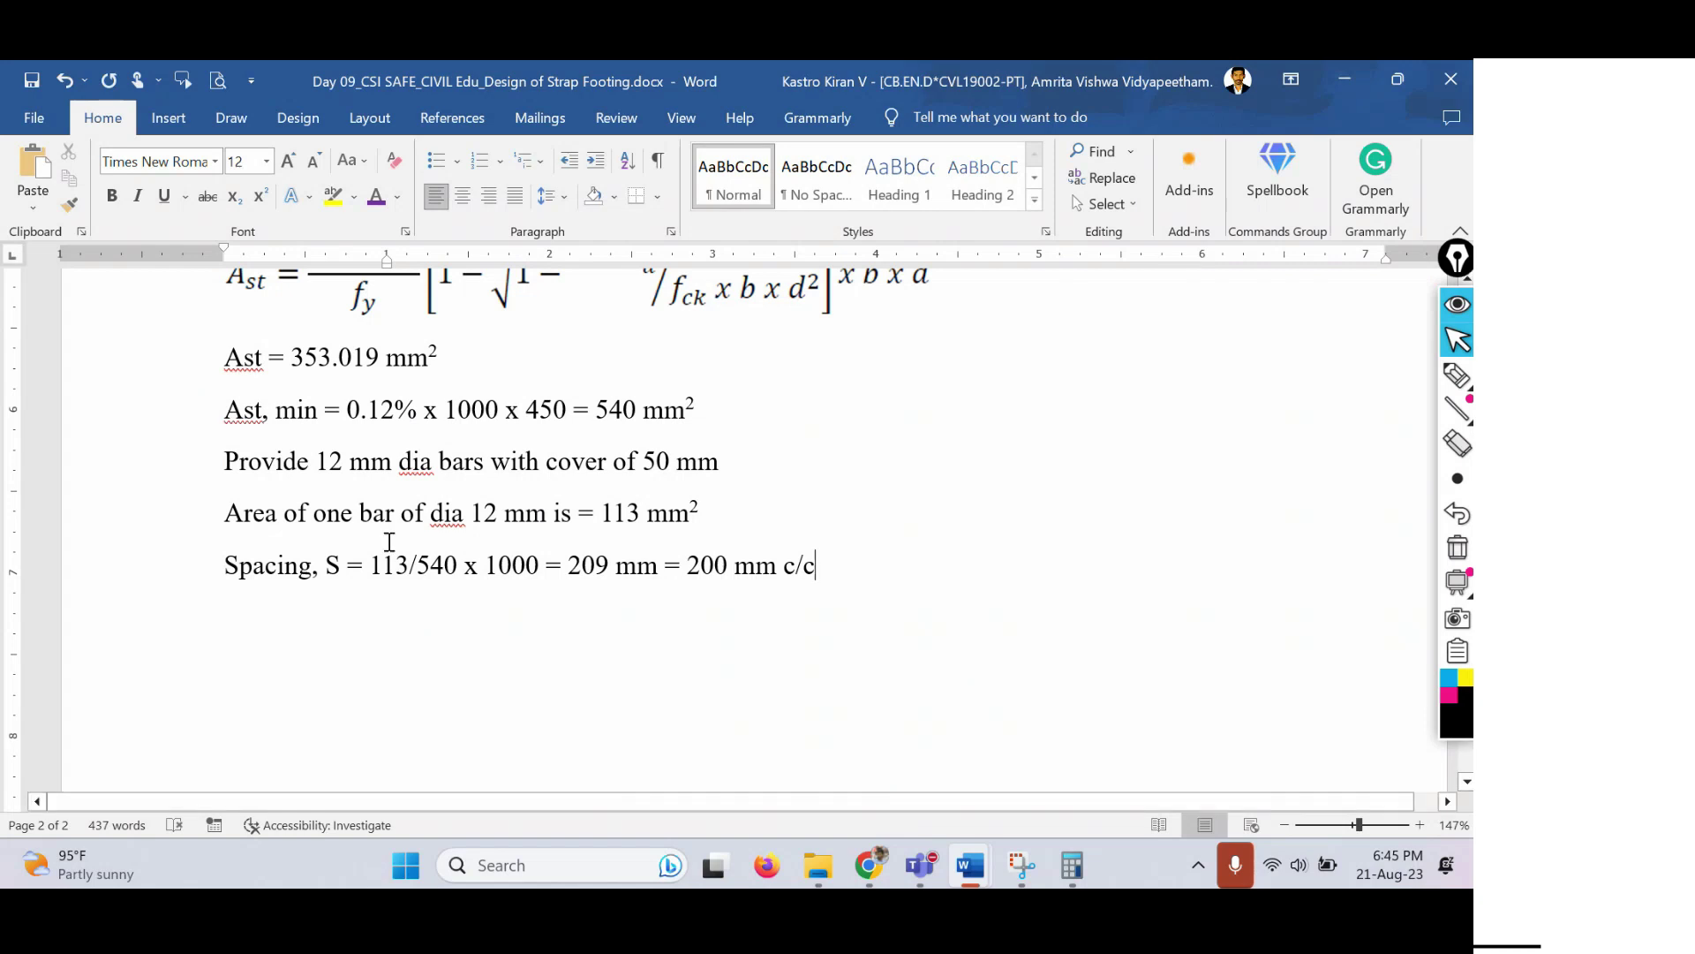
{"action": "double_click", "coordinate": [484, 514]}
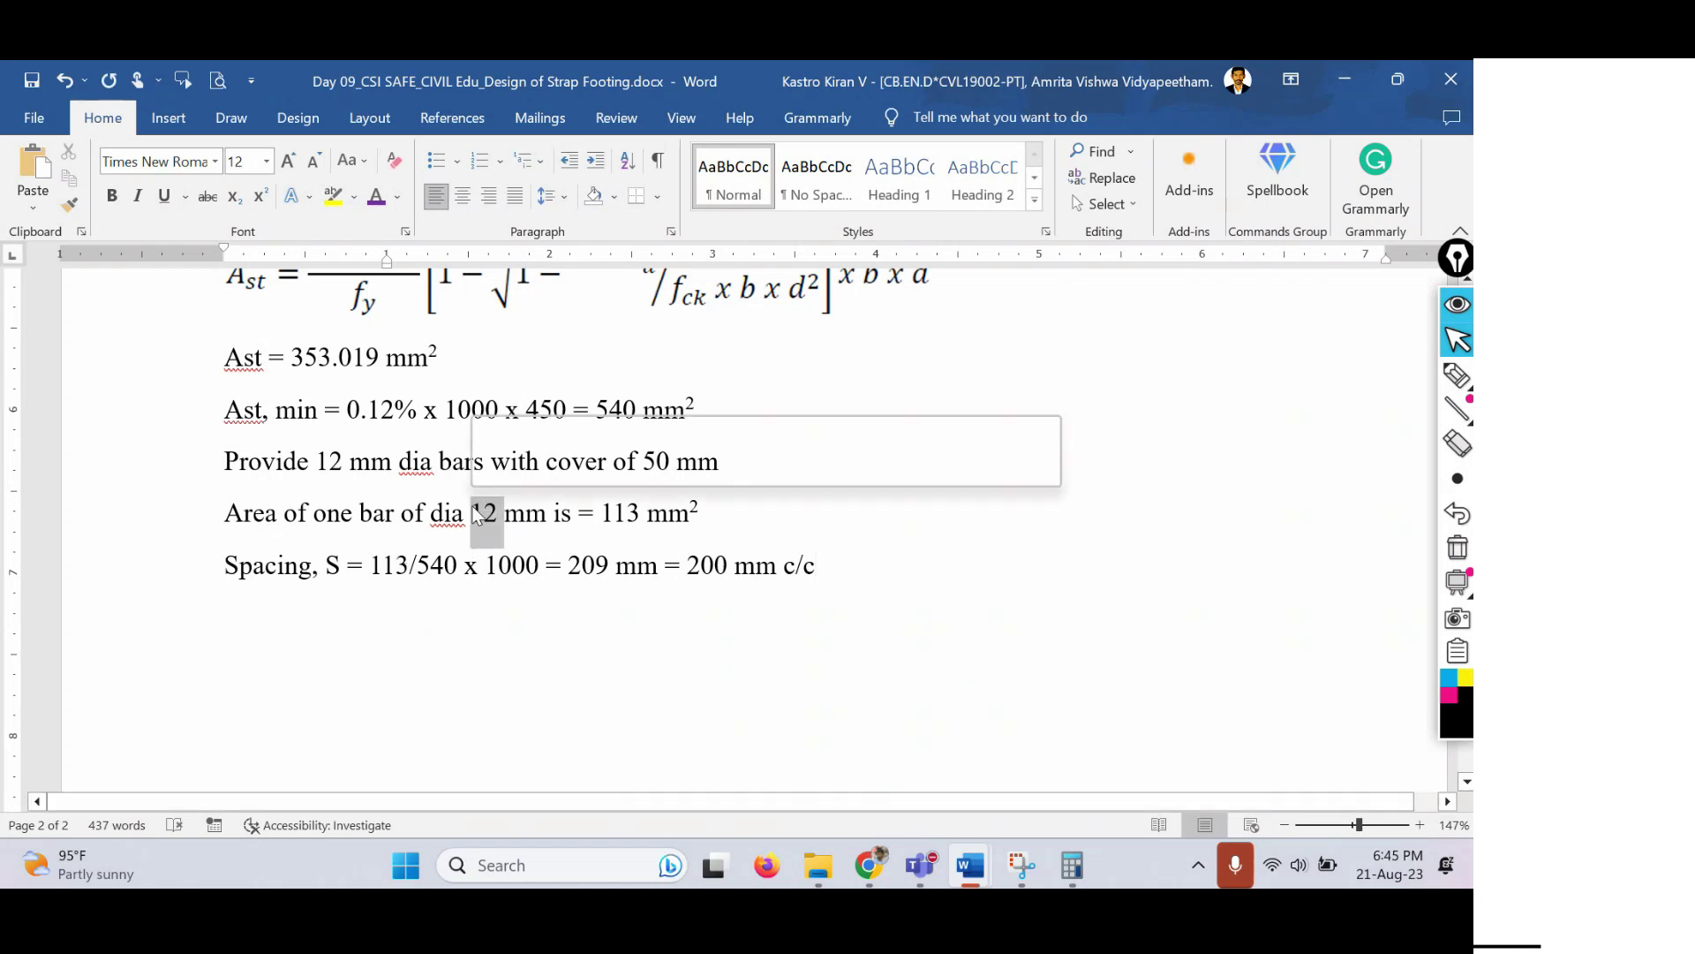
{"action": "left_click_drag", "start_coordinate": [826, 565], "coordinate": [662, 562]}
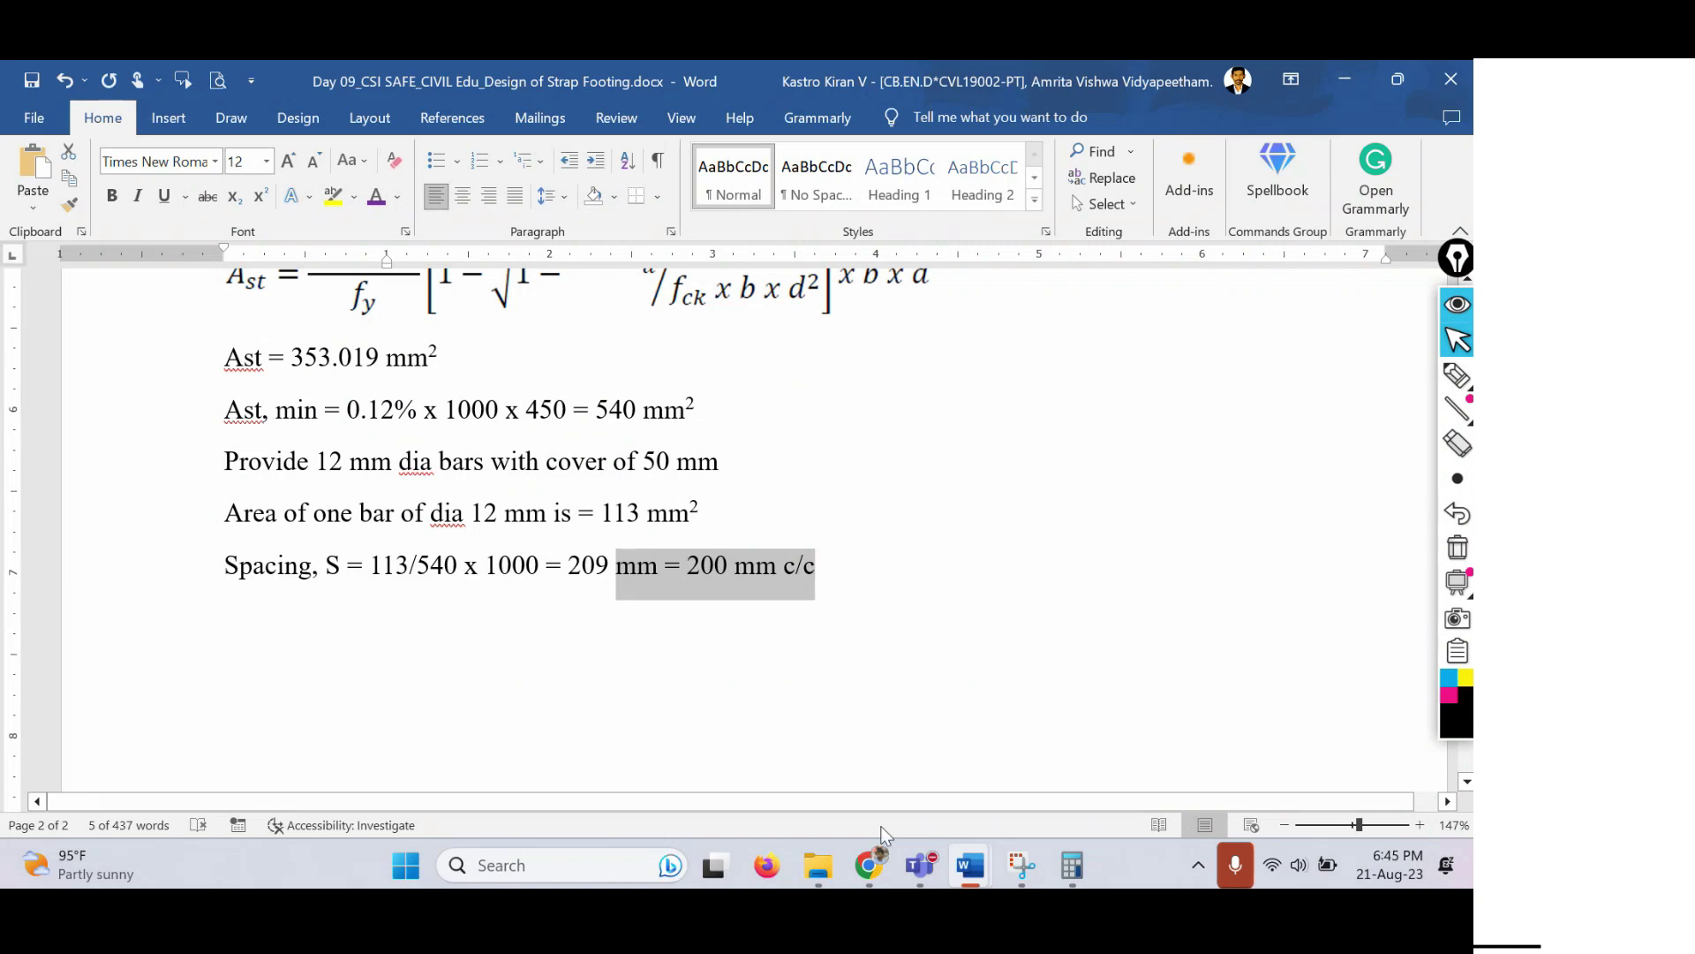
{"action": "mouse_move", "coordinate": [897, 853]}
{"action": "left_click", "coordinate": [831, 589]}
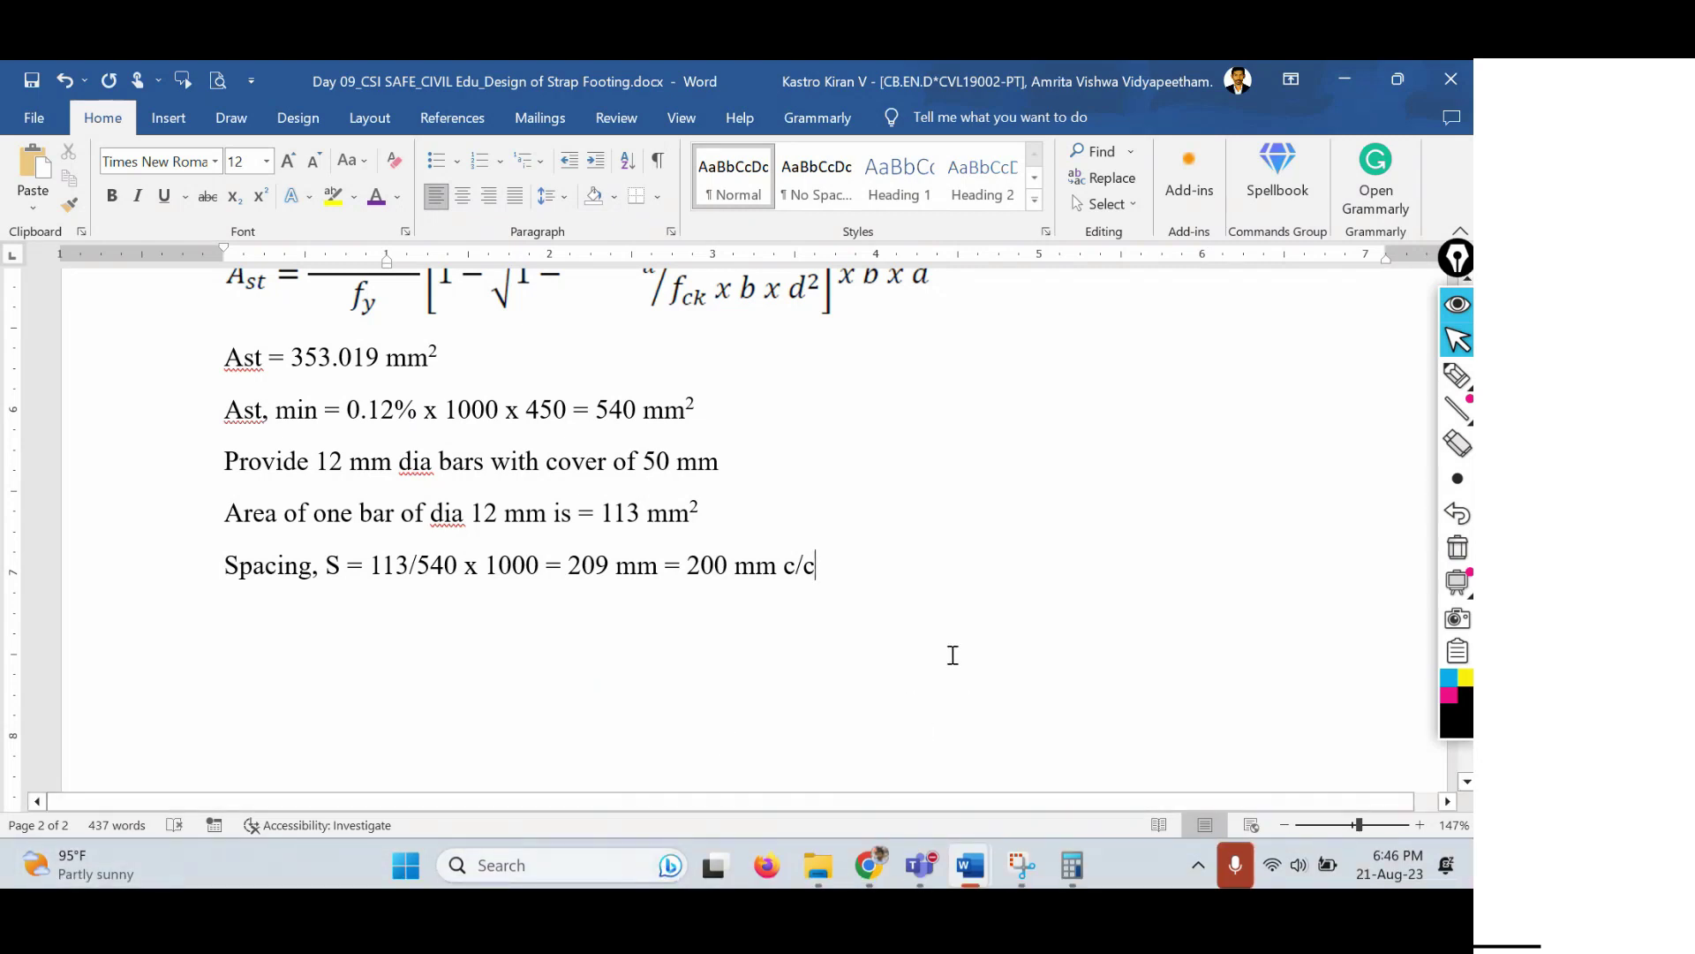
{"action": "scroll", "coordinate": [953, 655], "scroll_direction": "down", "scroll_amount": 3}
Select and copy the strap footing plan-layout diagram in Document1.
{"action": "mouse_move", "coordinate": [963, 869]}
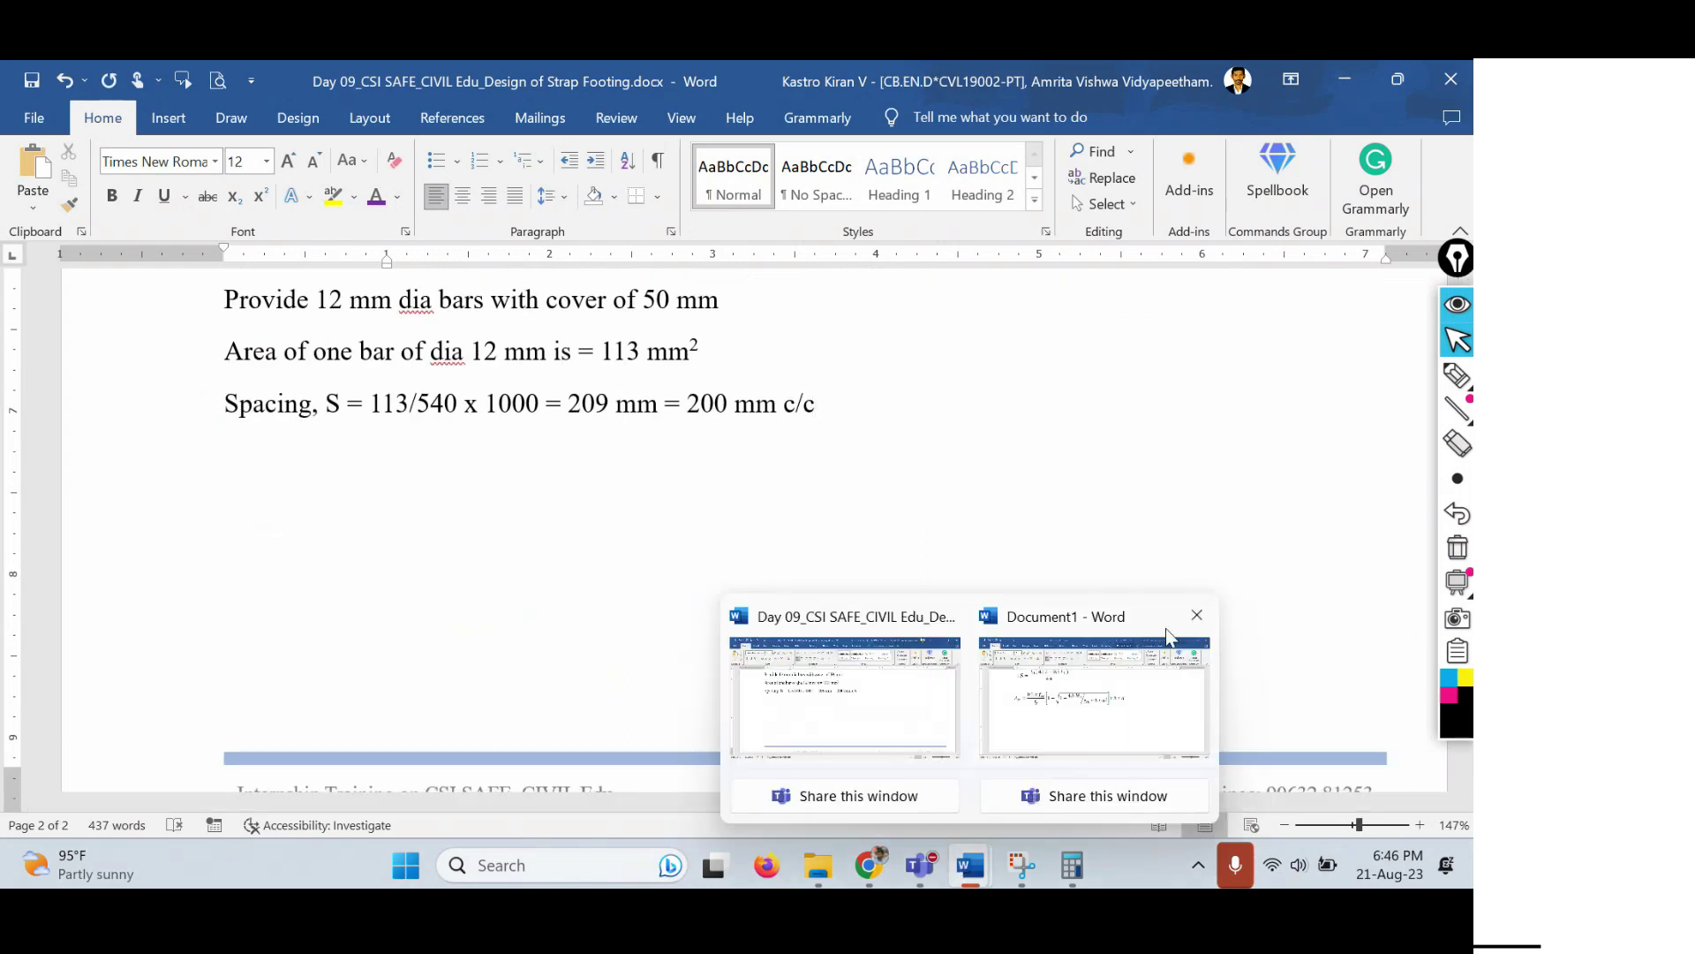
{"action": "left_click", "coordinate": [1087, 726]}
{"action": "scroll", "coordinate": [1060, 568], "scroll_direction": "up", "scroll_amount": 20}
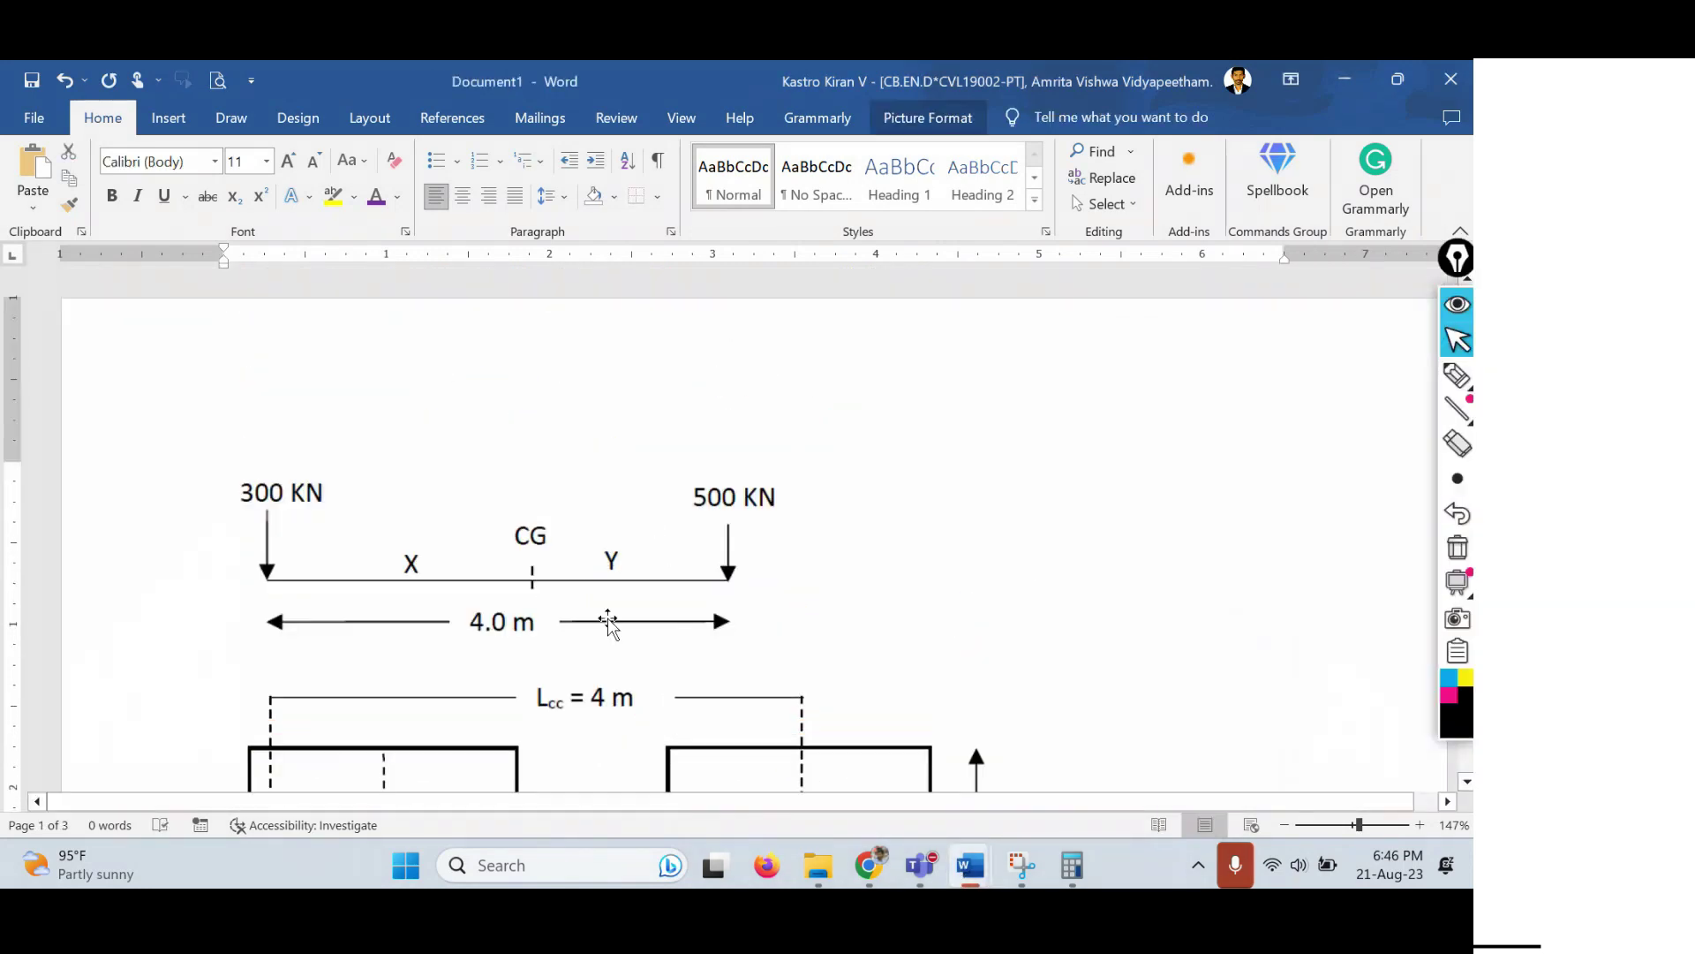
{"action": "scroll", "coordinate": [633, 549], "scroll_direction": "down", "scroll_amount": 6}
{"action": "left_click", "coordinate": [632, 549]}
{"action": "scroll", "coordinate": [707, 552], "scroll_direction": "down", "scroll_amount": 10}
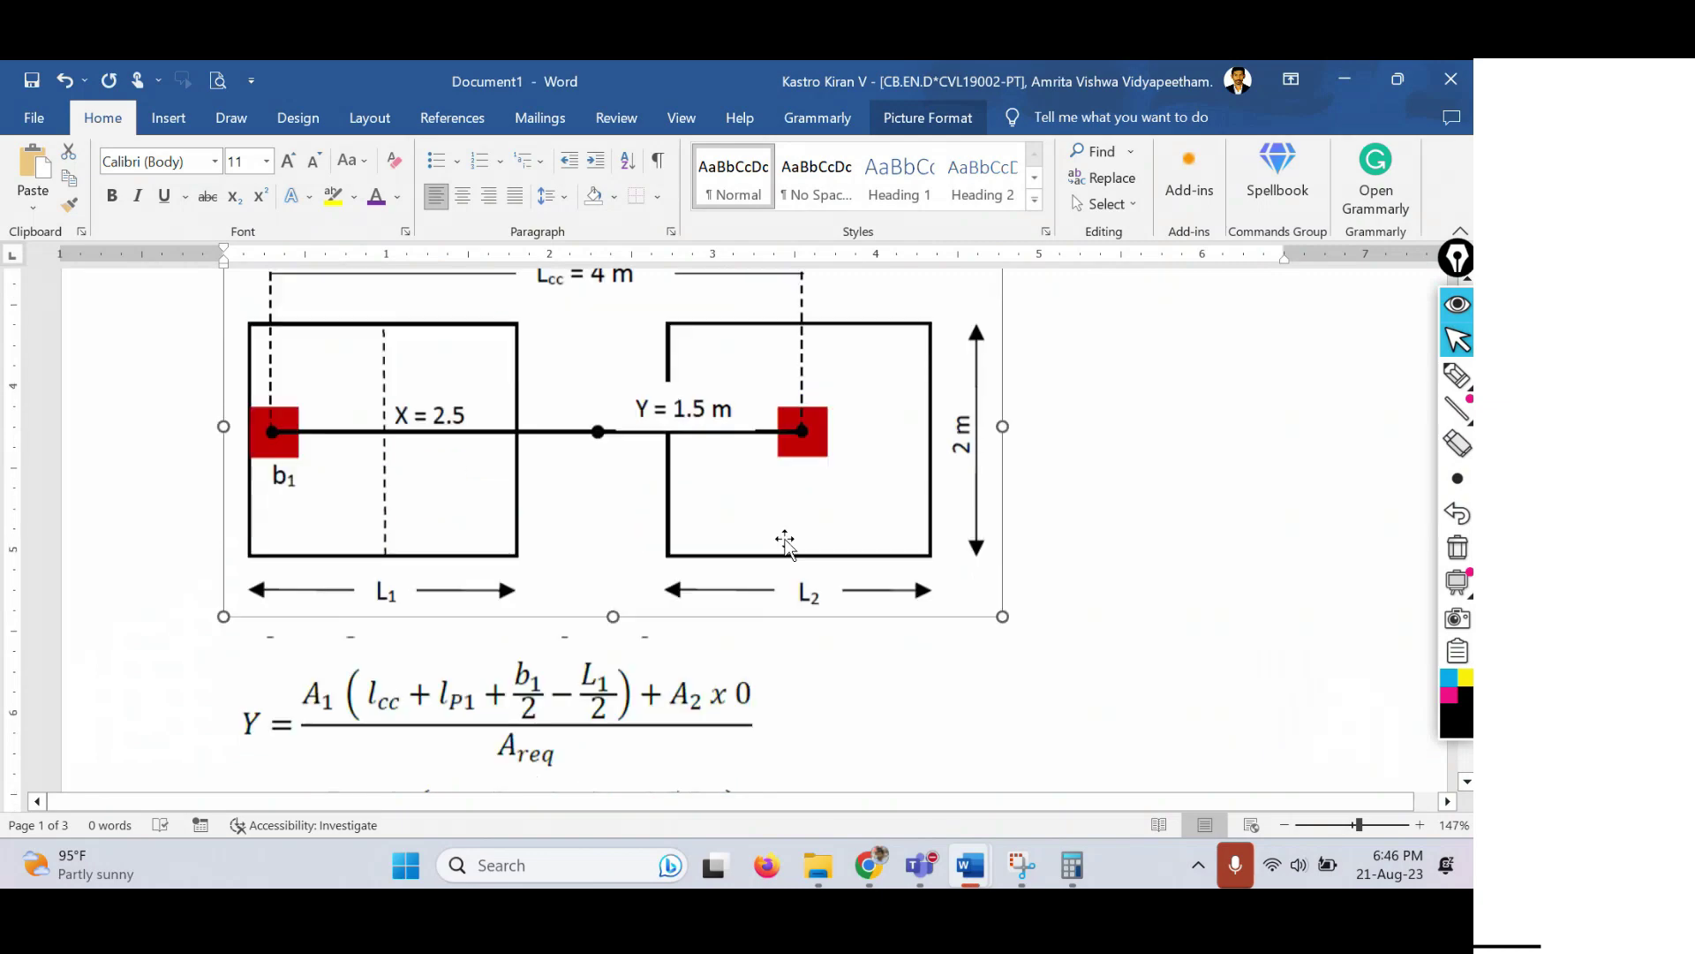
{"action": "scroll", "coordinate": [778, 556], "scroll_direction": "up", "scroll_amount": 8}
{"action": "scroll", "coordinate": [515, 574], "scroll_direction": "down", "scroll_amount": 3}
{"action": "left_click", "coordinate": [680, 425]}
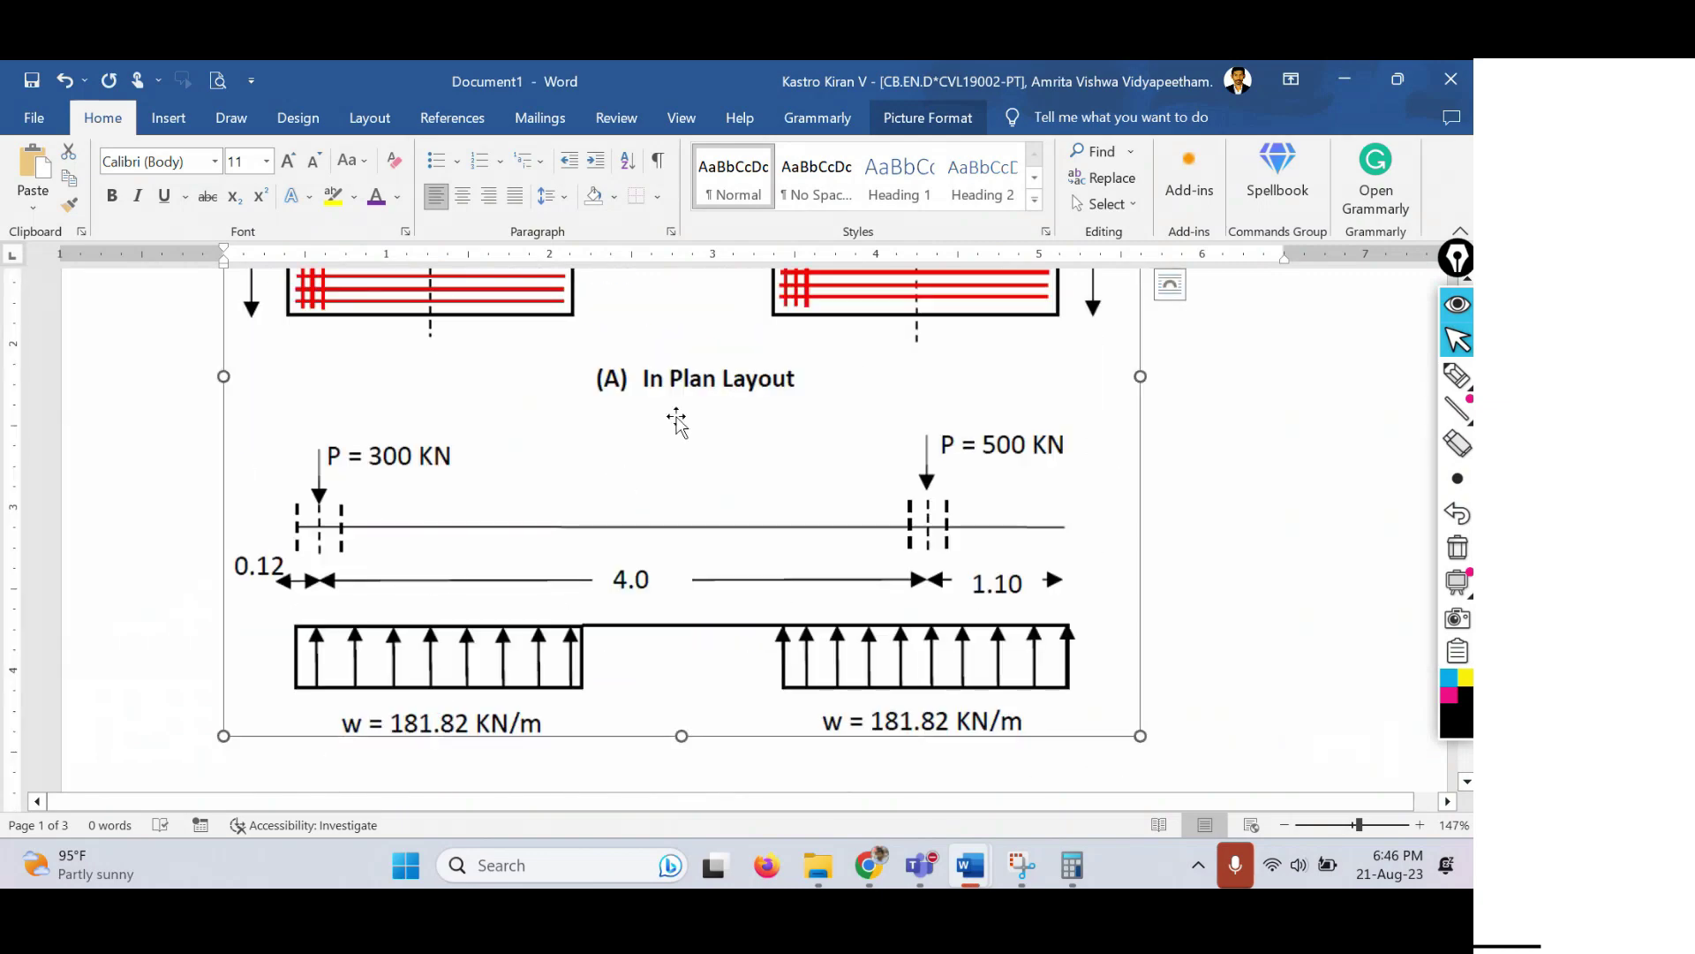
{"action": "scroll", "coordinate": [1001, 578], "scroll_direction": "down", "scroll_amount": 10}
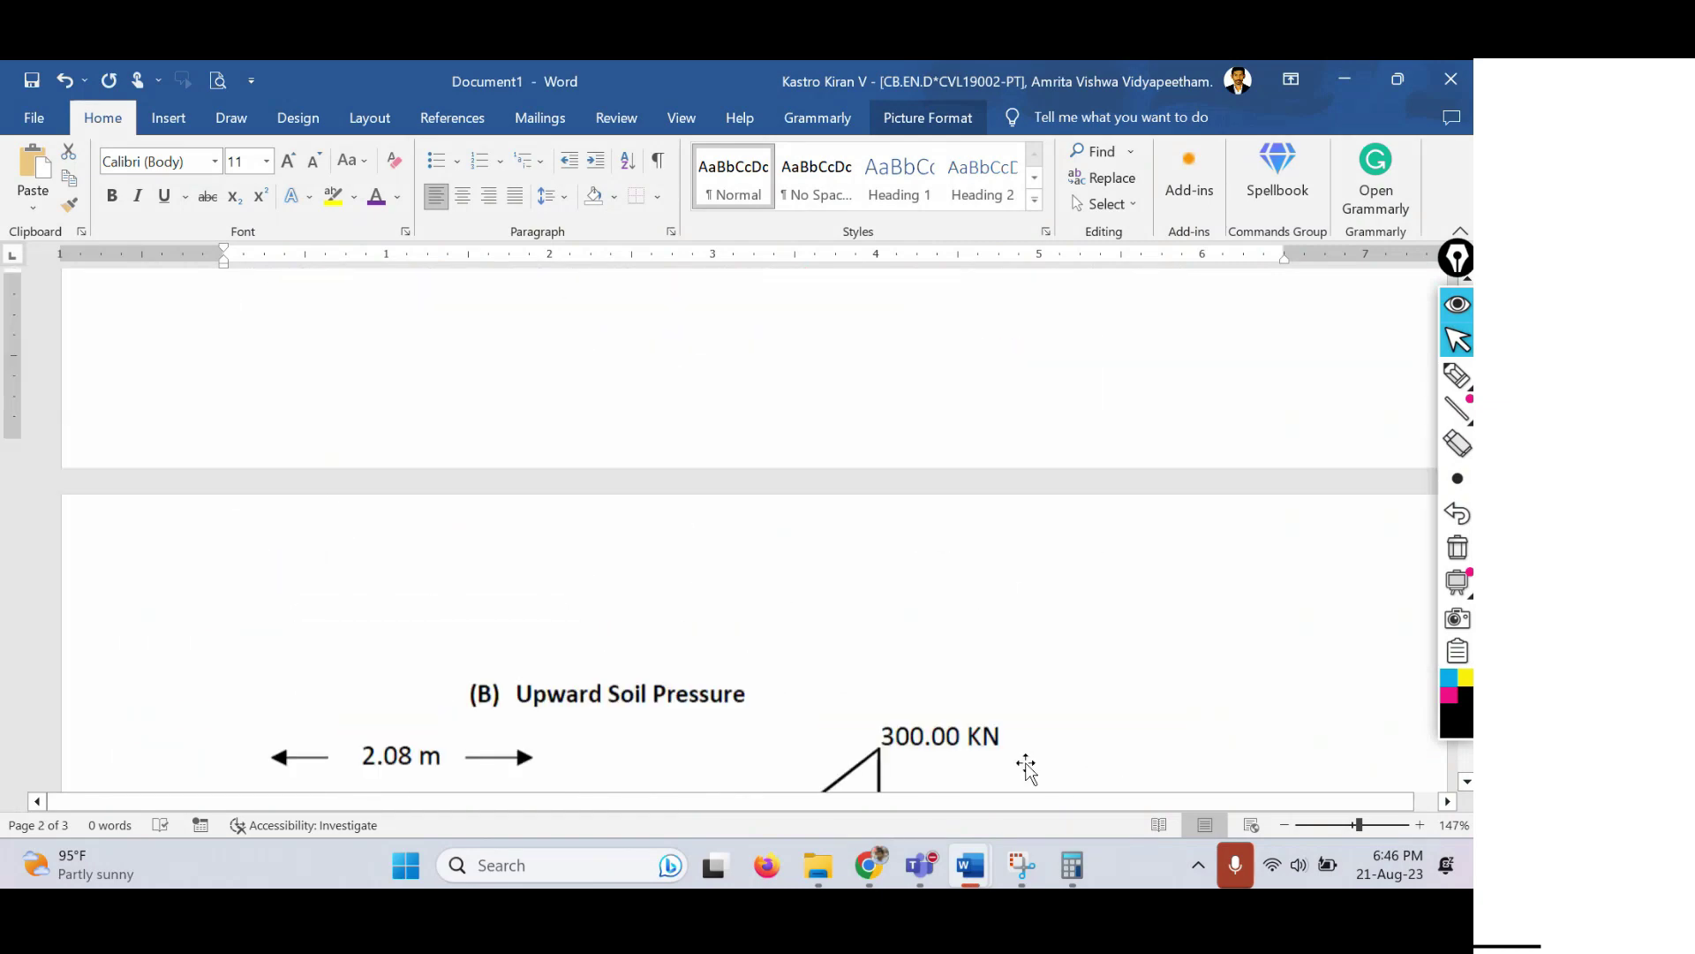
{"action": "scroll", "coordinate": [902, 671], "scroll_direction": "down", "scroll_amount": 6}
{"action": "scroll", "coordinate": [867, 662], "scroll_direction": "up", "scroll_amount": 7}
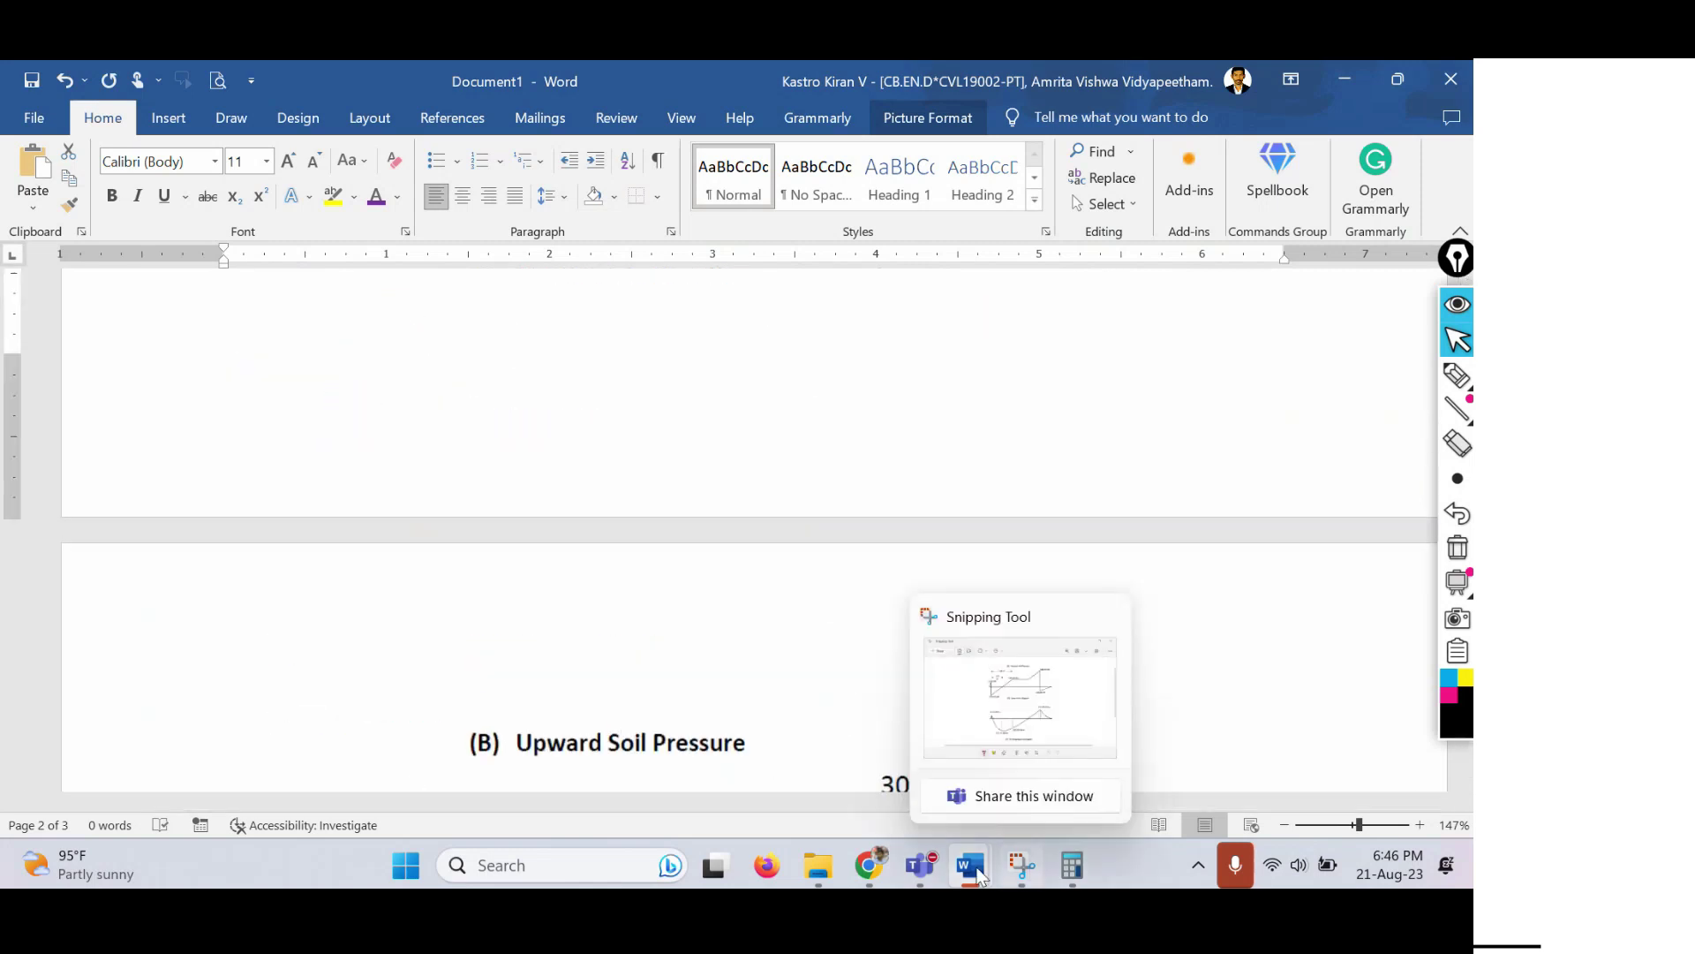
Paste the footing diagram below the spacing calculation in the design document.
{"action": "mouse_move", "coordinate": [953, 858]}
{"action": "left_click", "coordinate": [797, 717]}
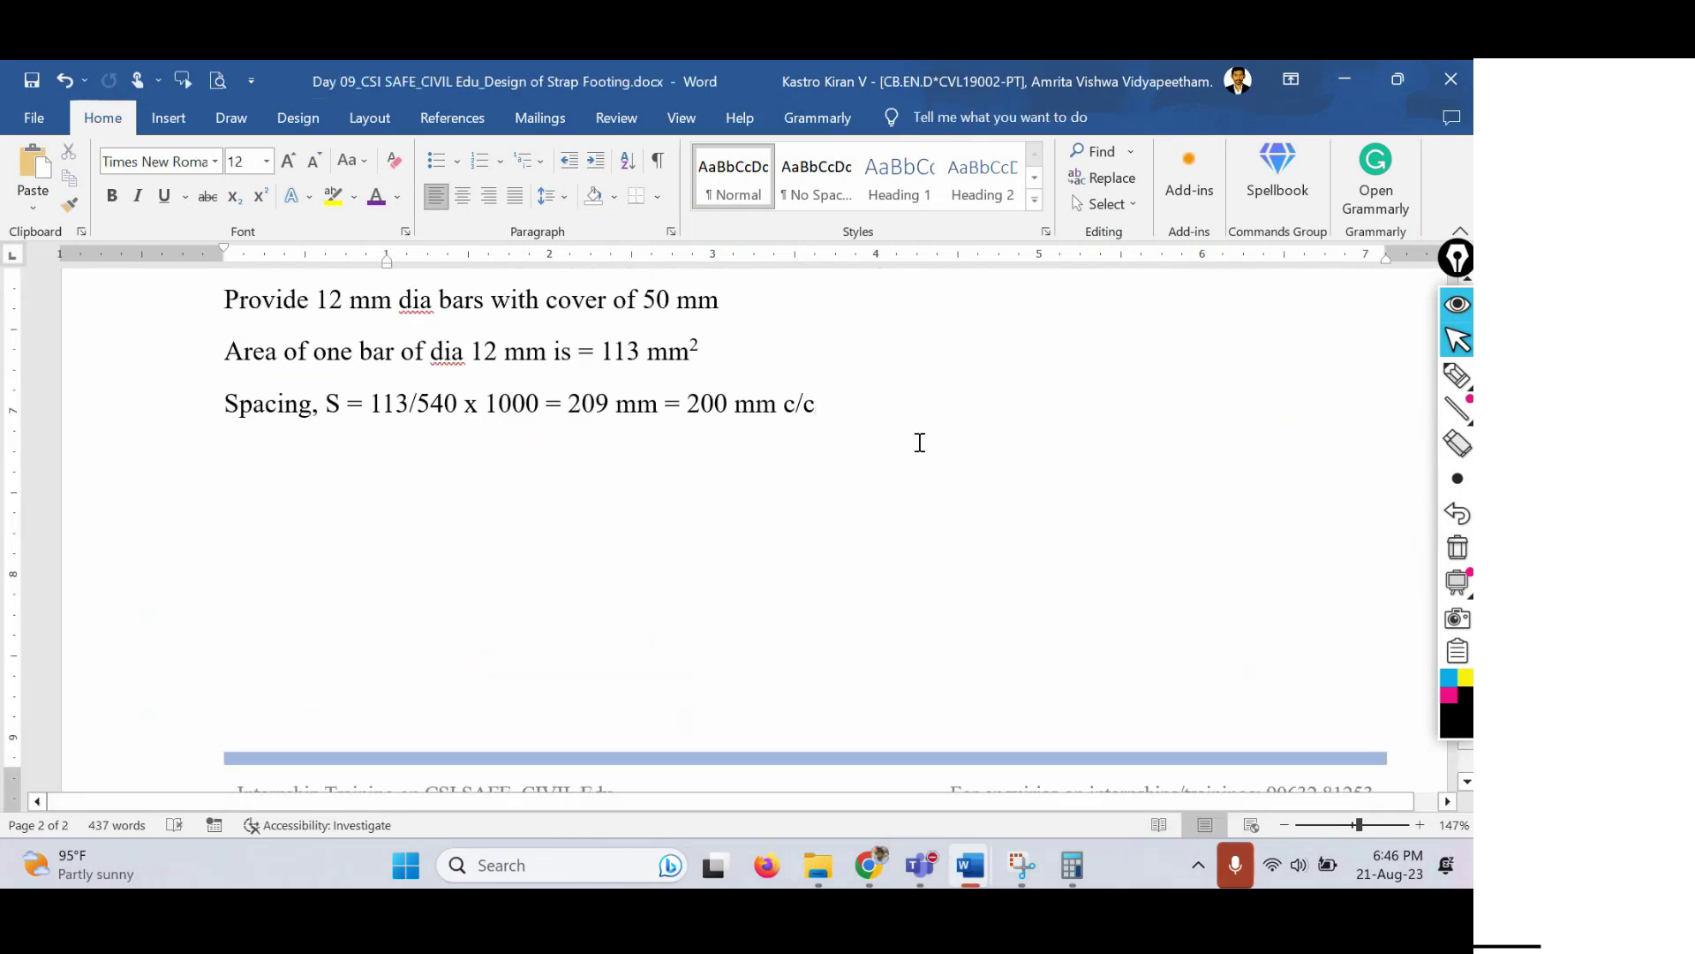
{"action": "key", "text": "ctrl+v"}
{"action": "scroll", "coordinate": [574, 552], "scroll_direction": "up", "scroll_amount": 3}
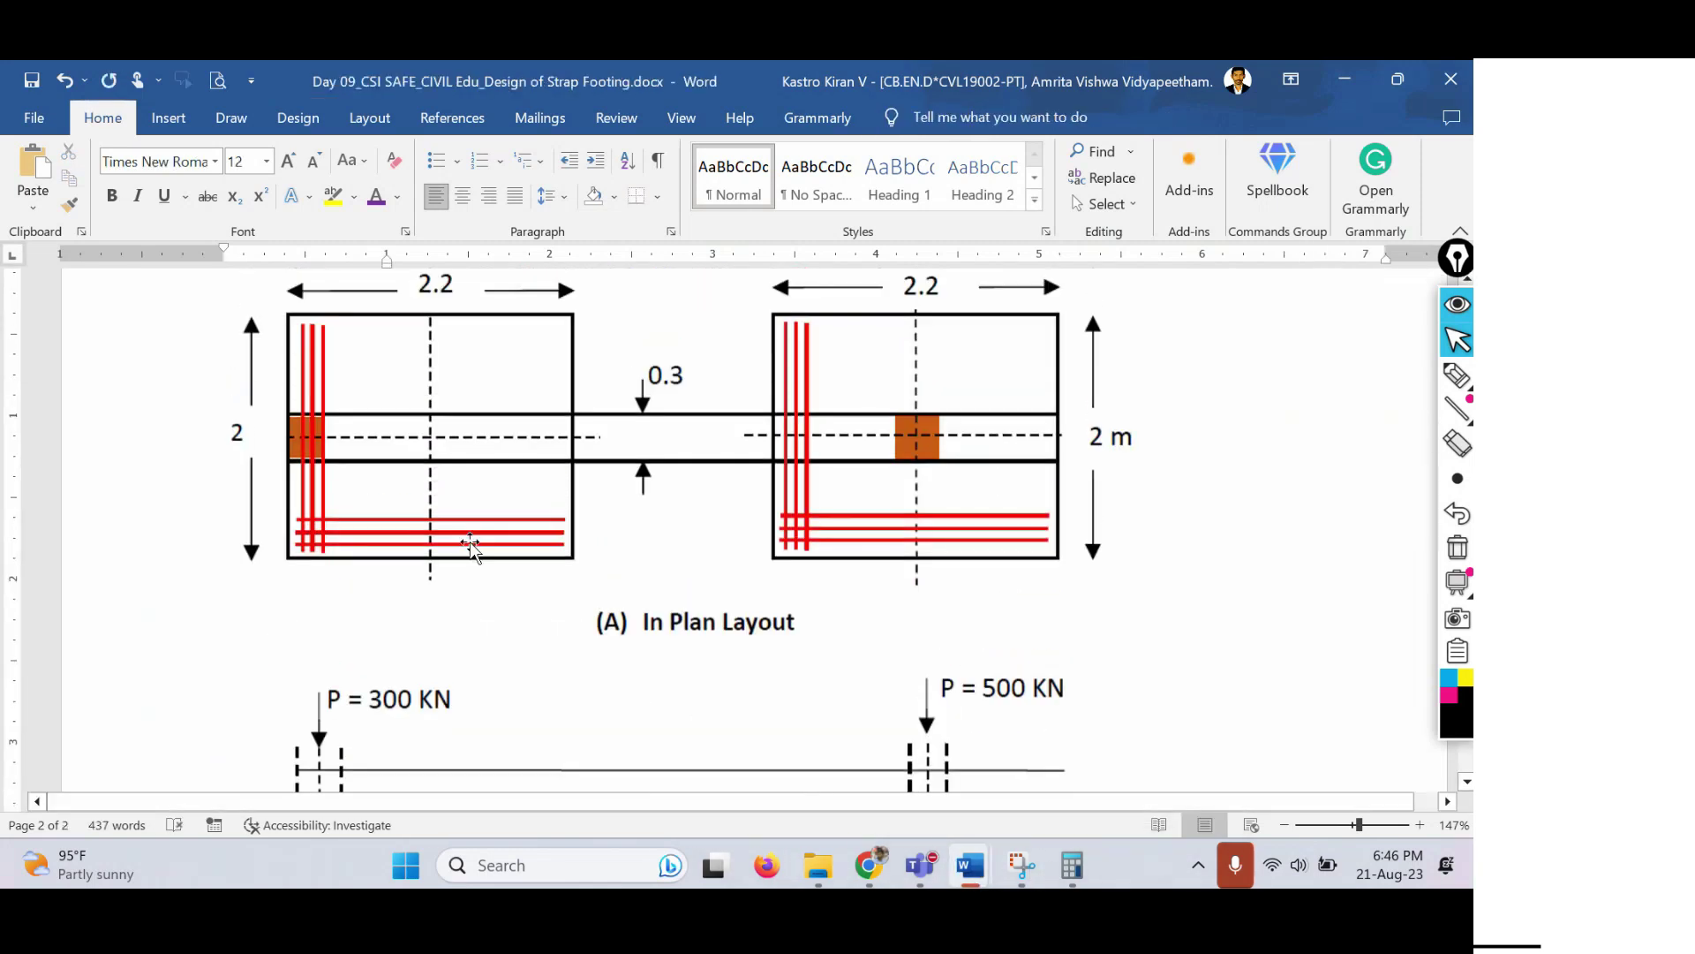
{"action": "scroll", "coordinate": [667, 565], "scroll_direction": "up", "scroll_amount": 1}
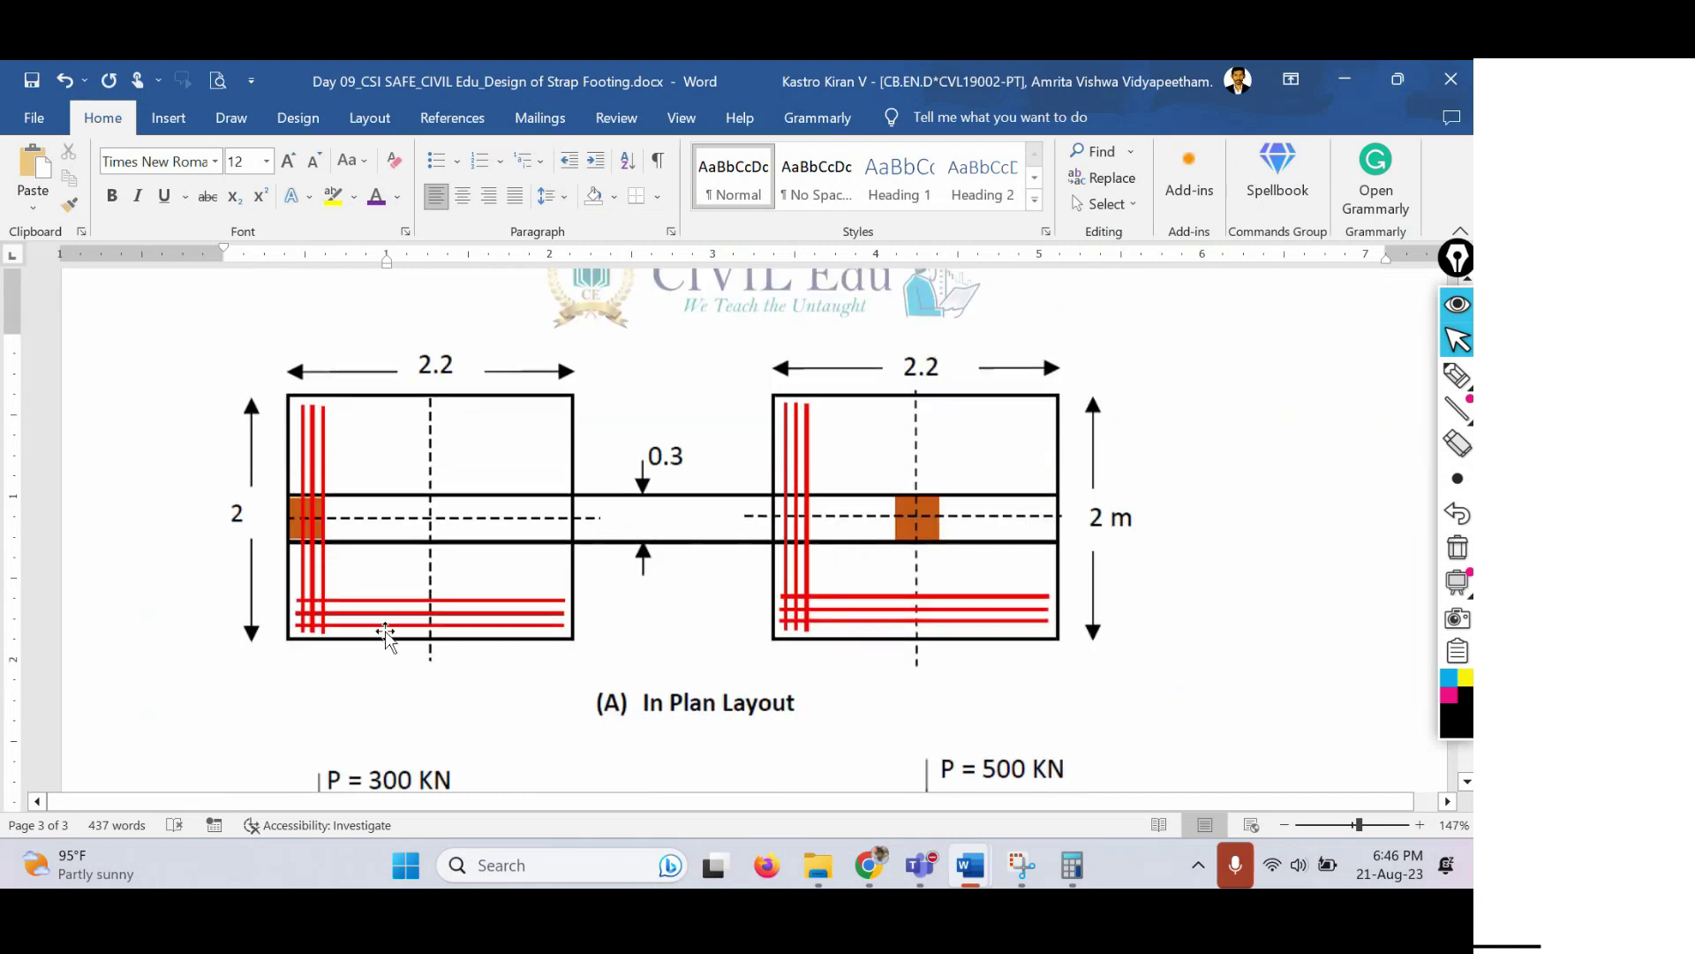
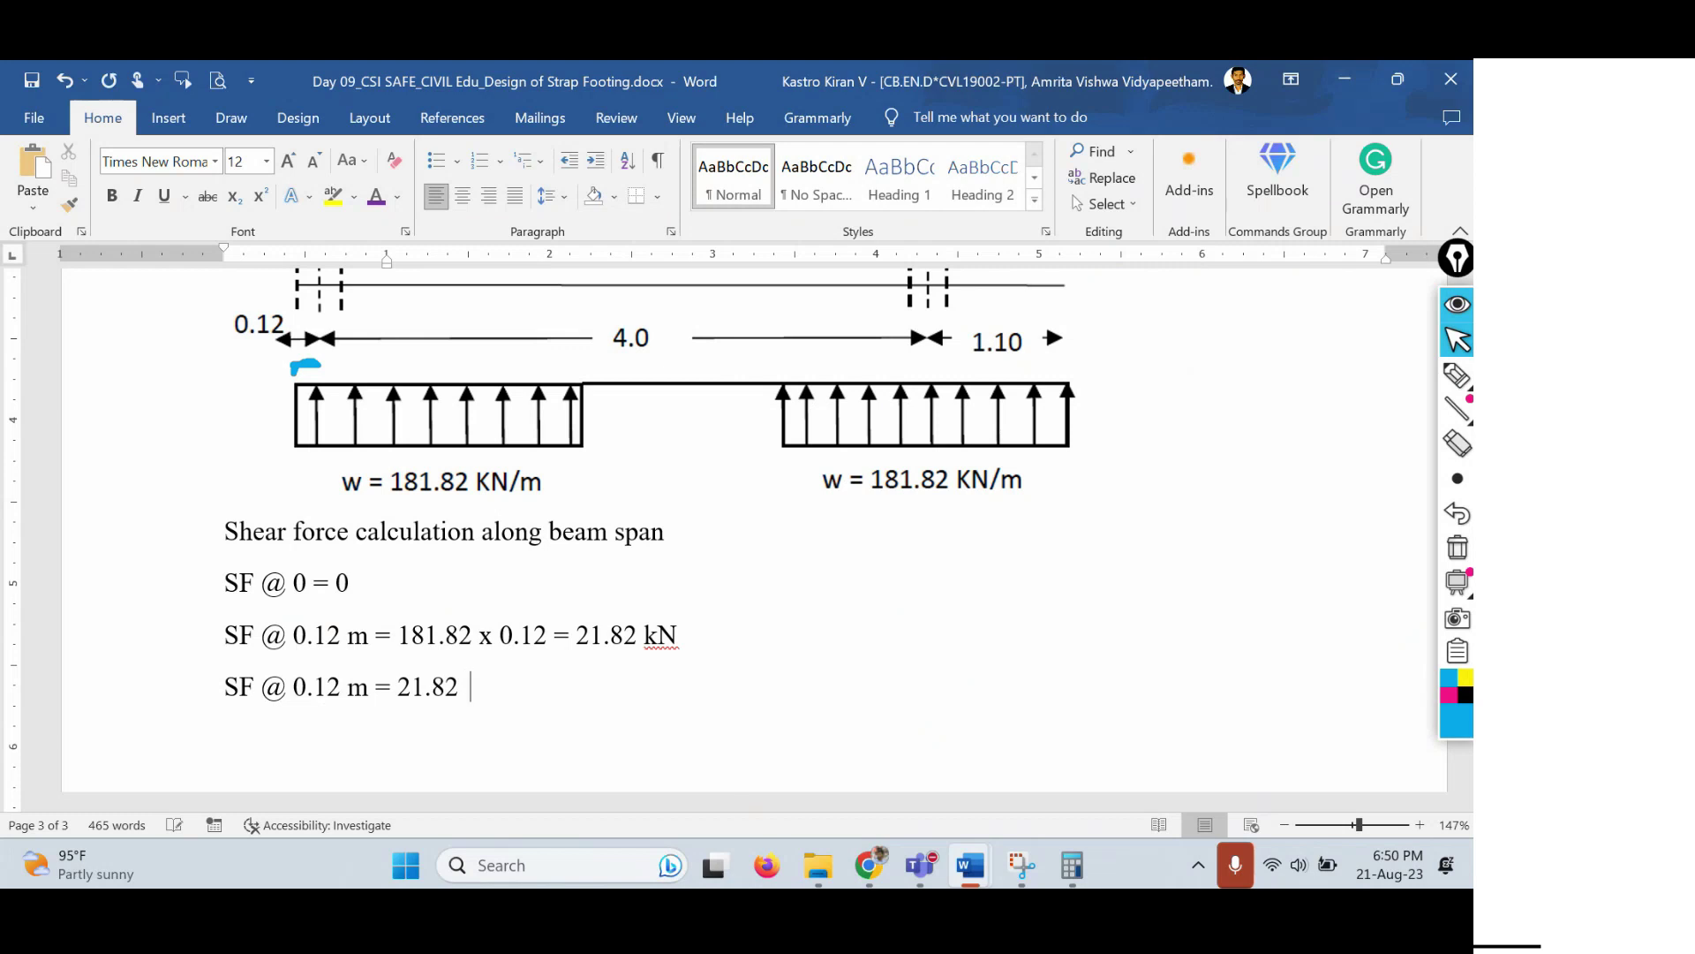
Finish the 0.12 m shear line as 21.82 – 300 = -278.18 kN and start a new line.
{"action": "type", "text": "kN -"}
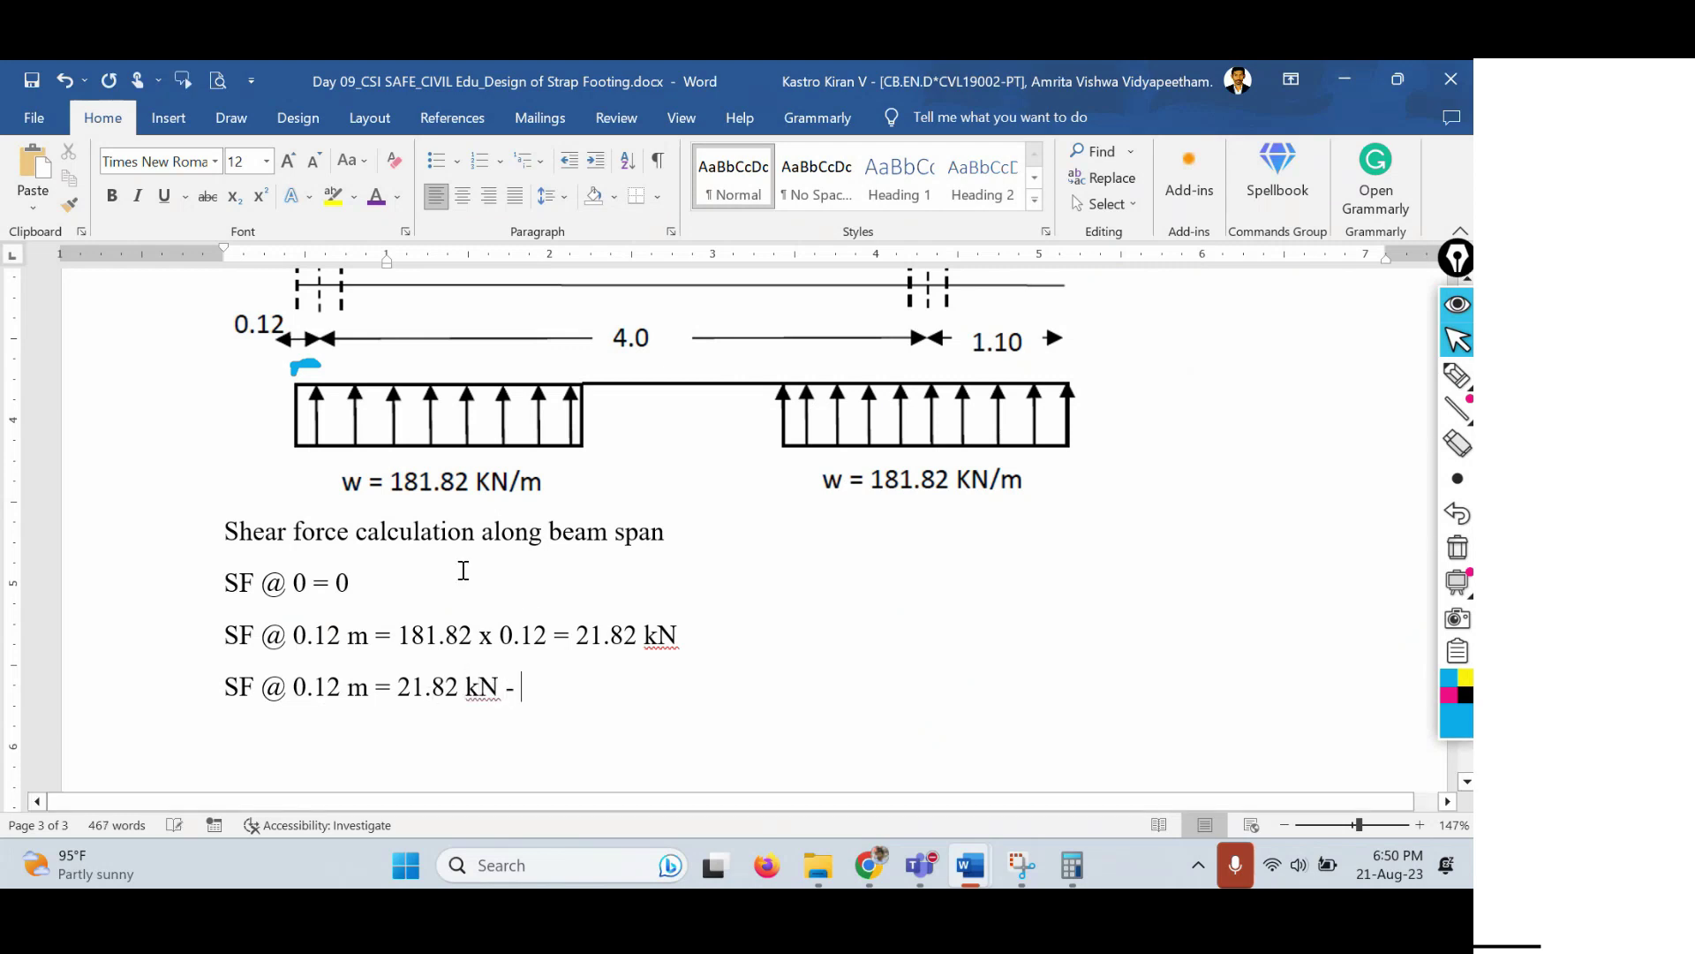
{"action": "scroll", "coordinate": [463, 570], "scroll_direction": "up", "scroll_amount": 2}
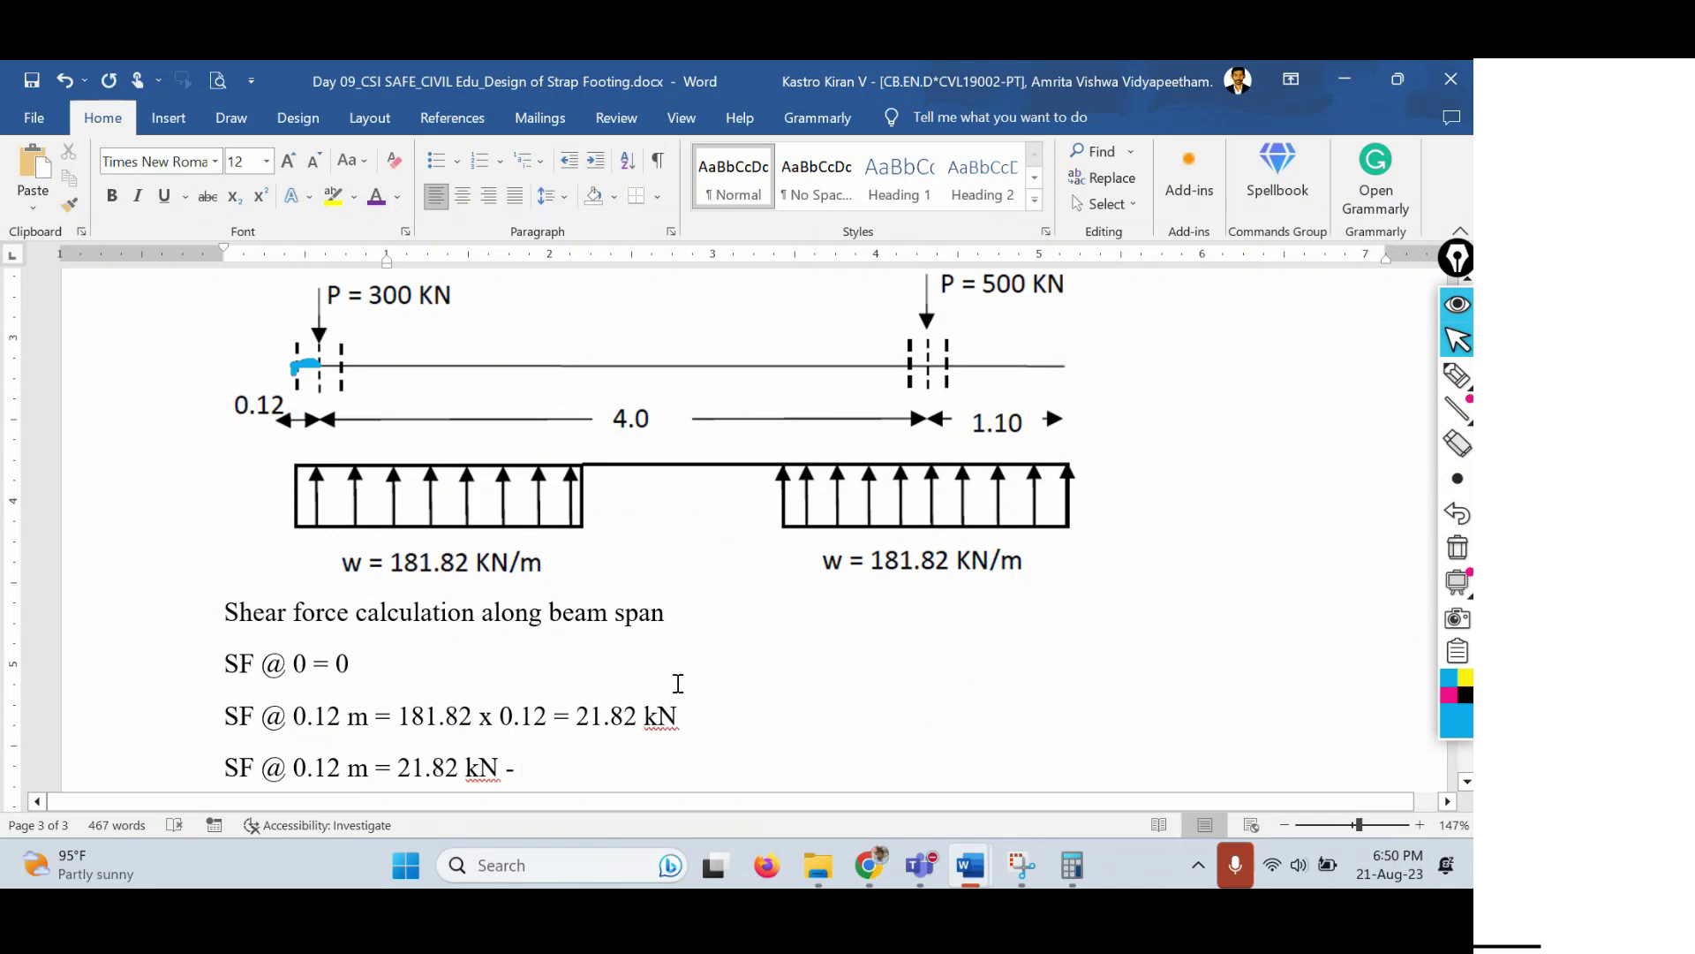
{"action": "key", "text": "BackSpace"}
{"action": "key", "text": "BackSpace"}
{"action": "key", "text": "BackSpace"}
{"action": "key", "text": "BackSpace"}
{"action": "key", "text": "BackSpace"}
{"action": "type", "text": "- 300 = -"}
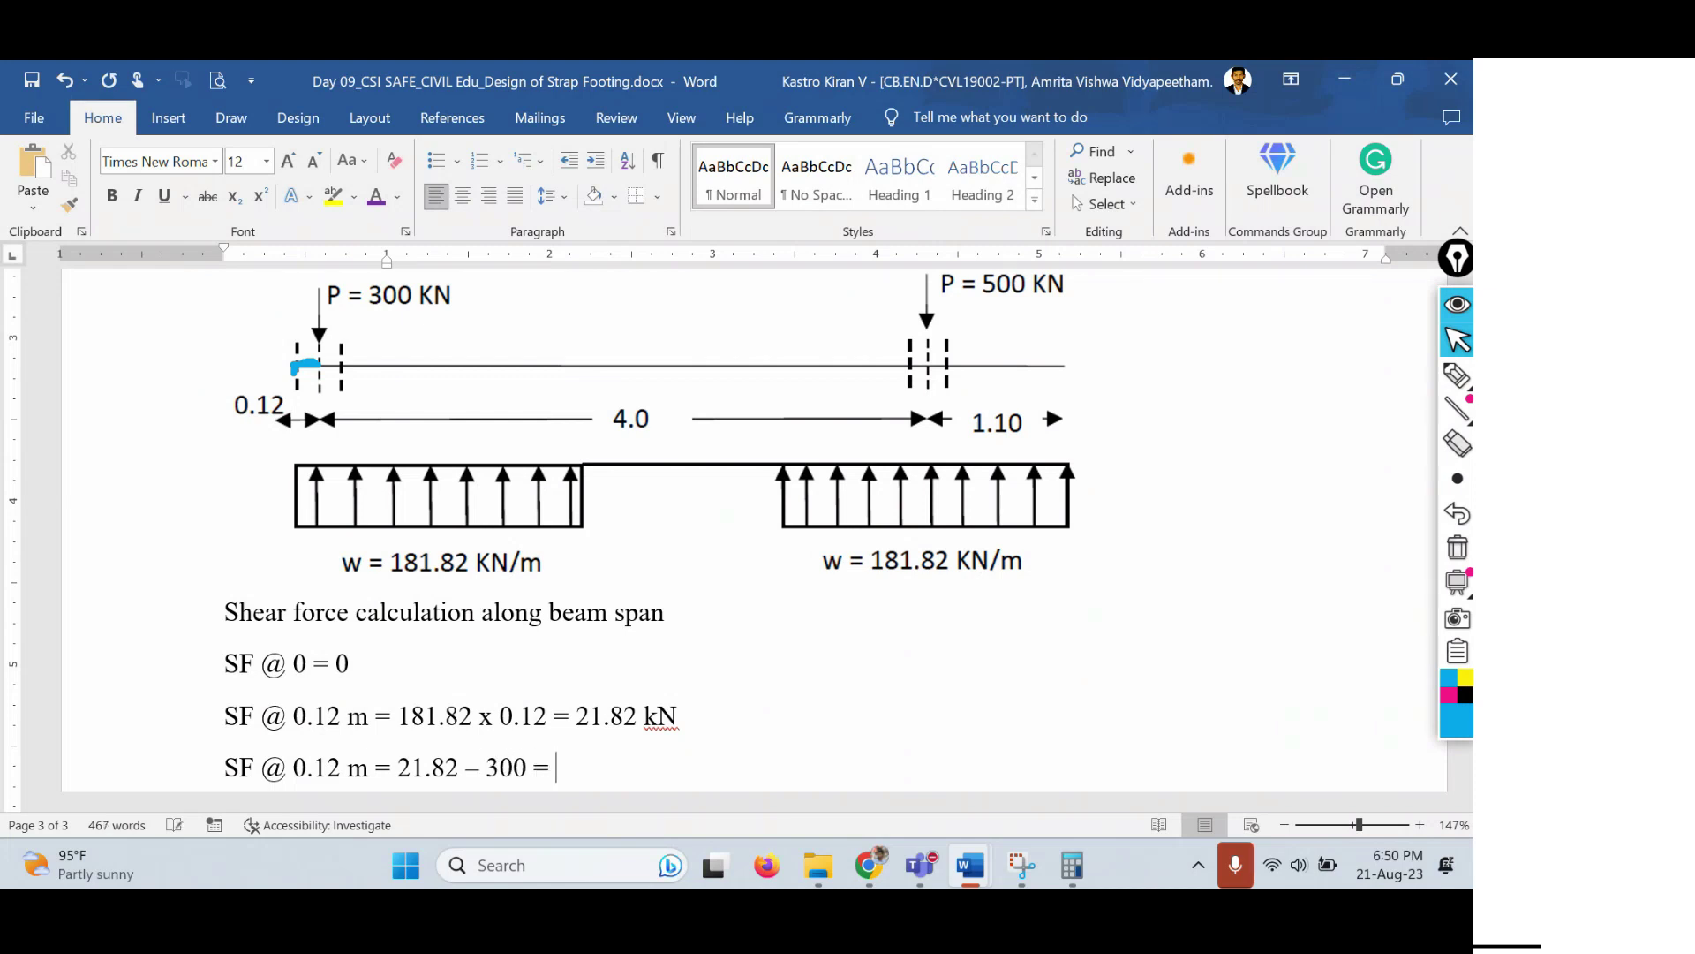
{"action": "type", "text": "278.18 kN"}
{"action": "scroll", "coordinate": [640, 622], "scroll_direction": "down", "scroll_amount": 2}
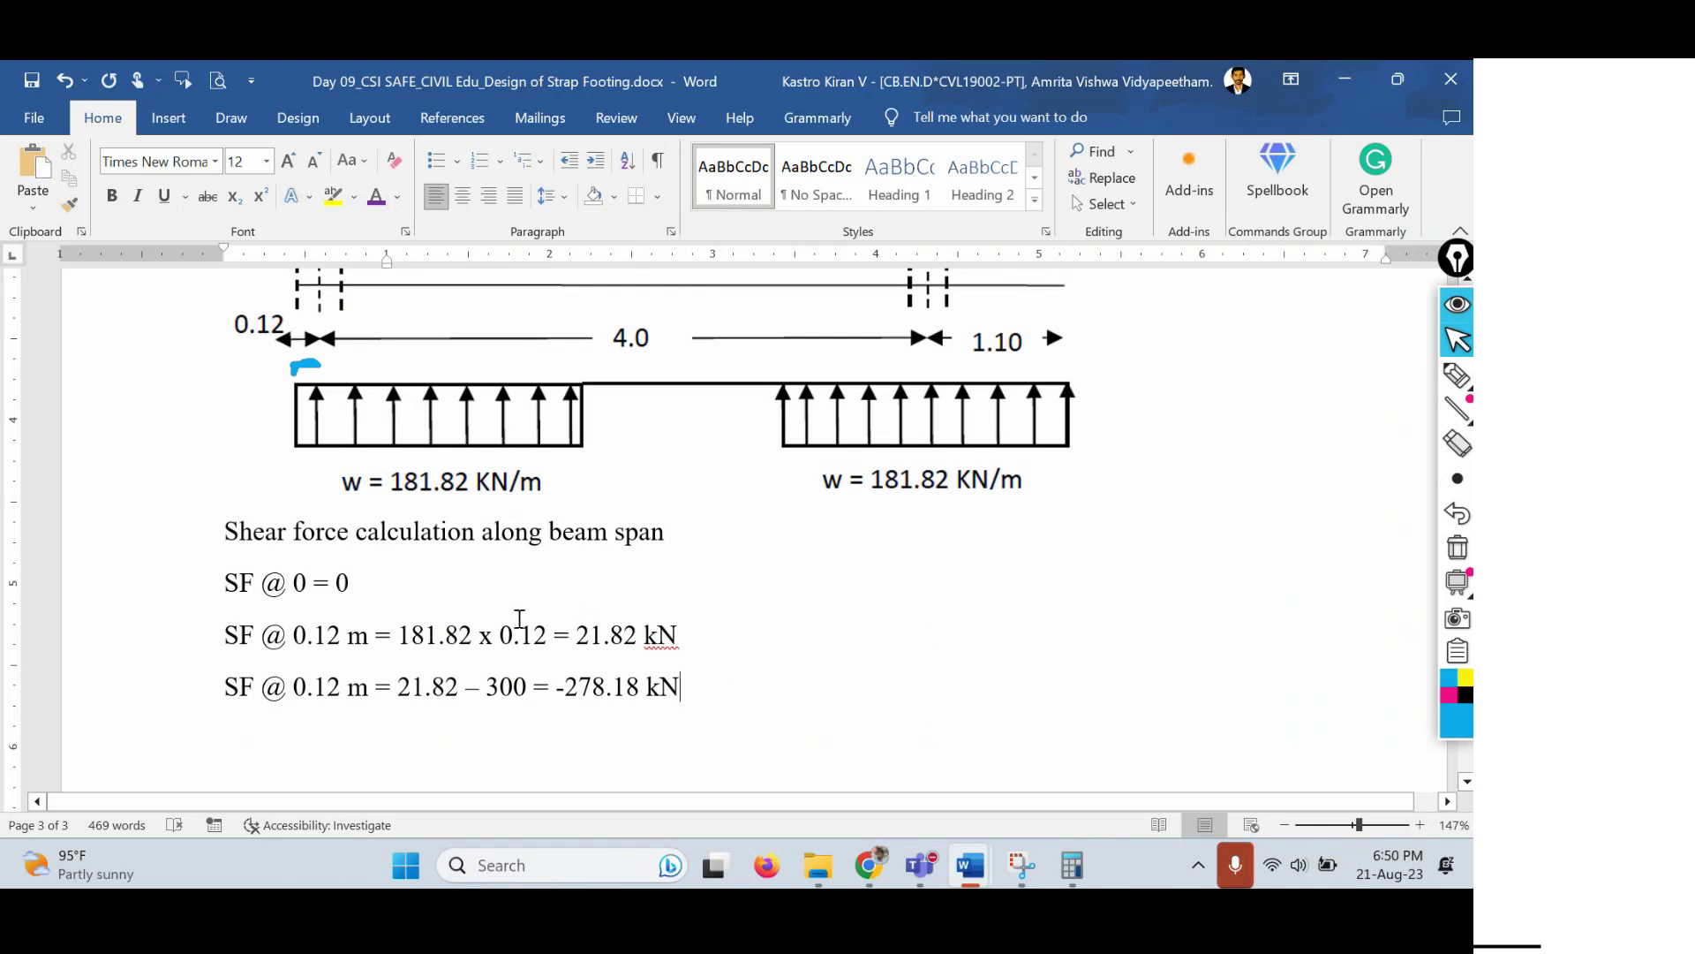
{"action": "scroll", "coordinate": [519, 615], "scroll_direction": "up", "scroll_amount": 2}
{"action": "scroll", "coordinate": [519, 615], "scroll_direction": "up", "scroll_amount": 2}
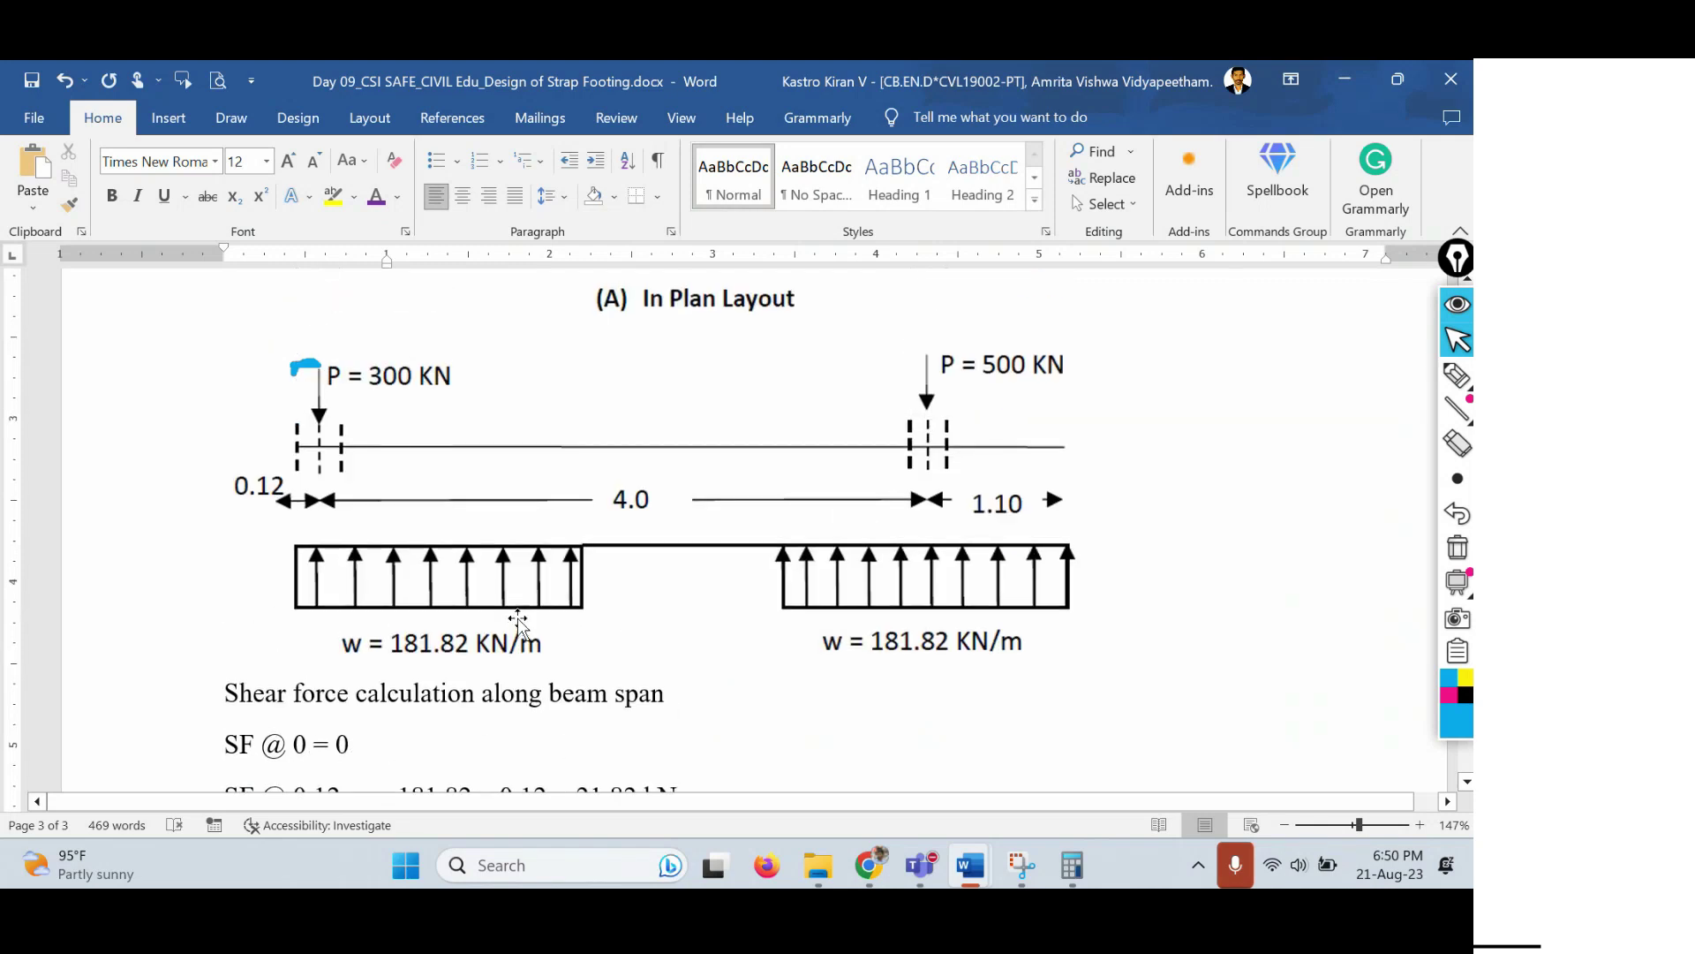
{"action": "scroll", "coordinate": [520, 618], "scroll_direction": "down", "scroll_amount": 2}
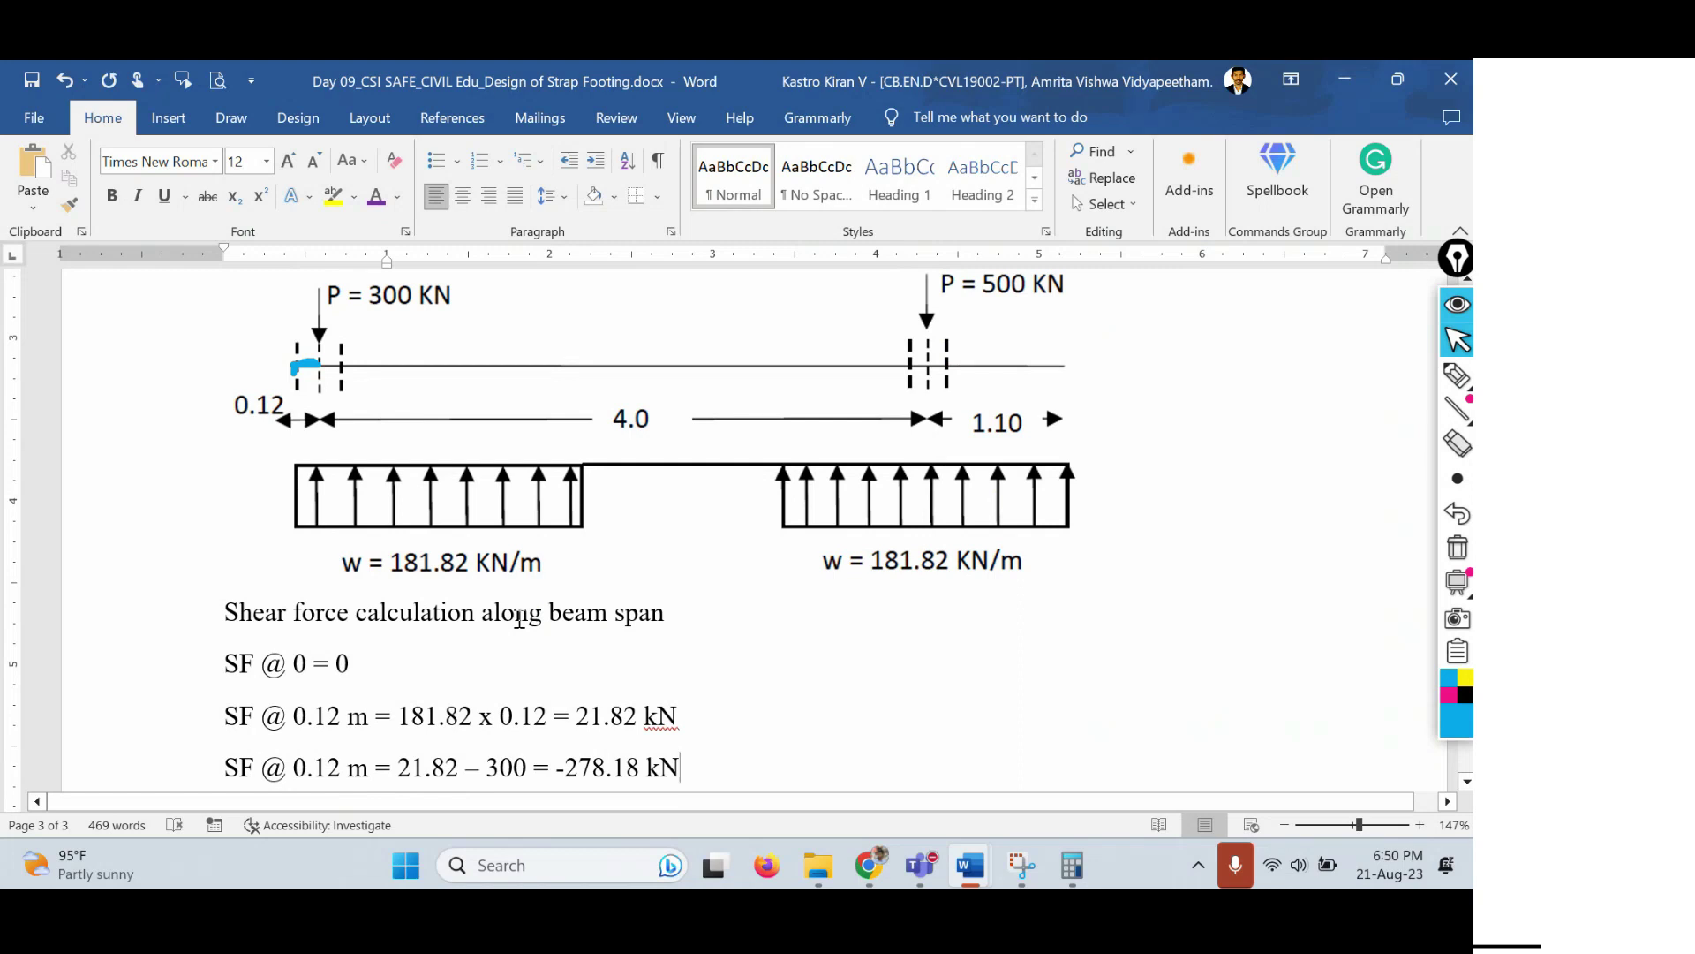
{"action": "scroll", "coordinate": [777, 729], "scroll_direction": "down", "scroll_amount": 2}
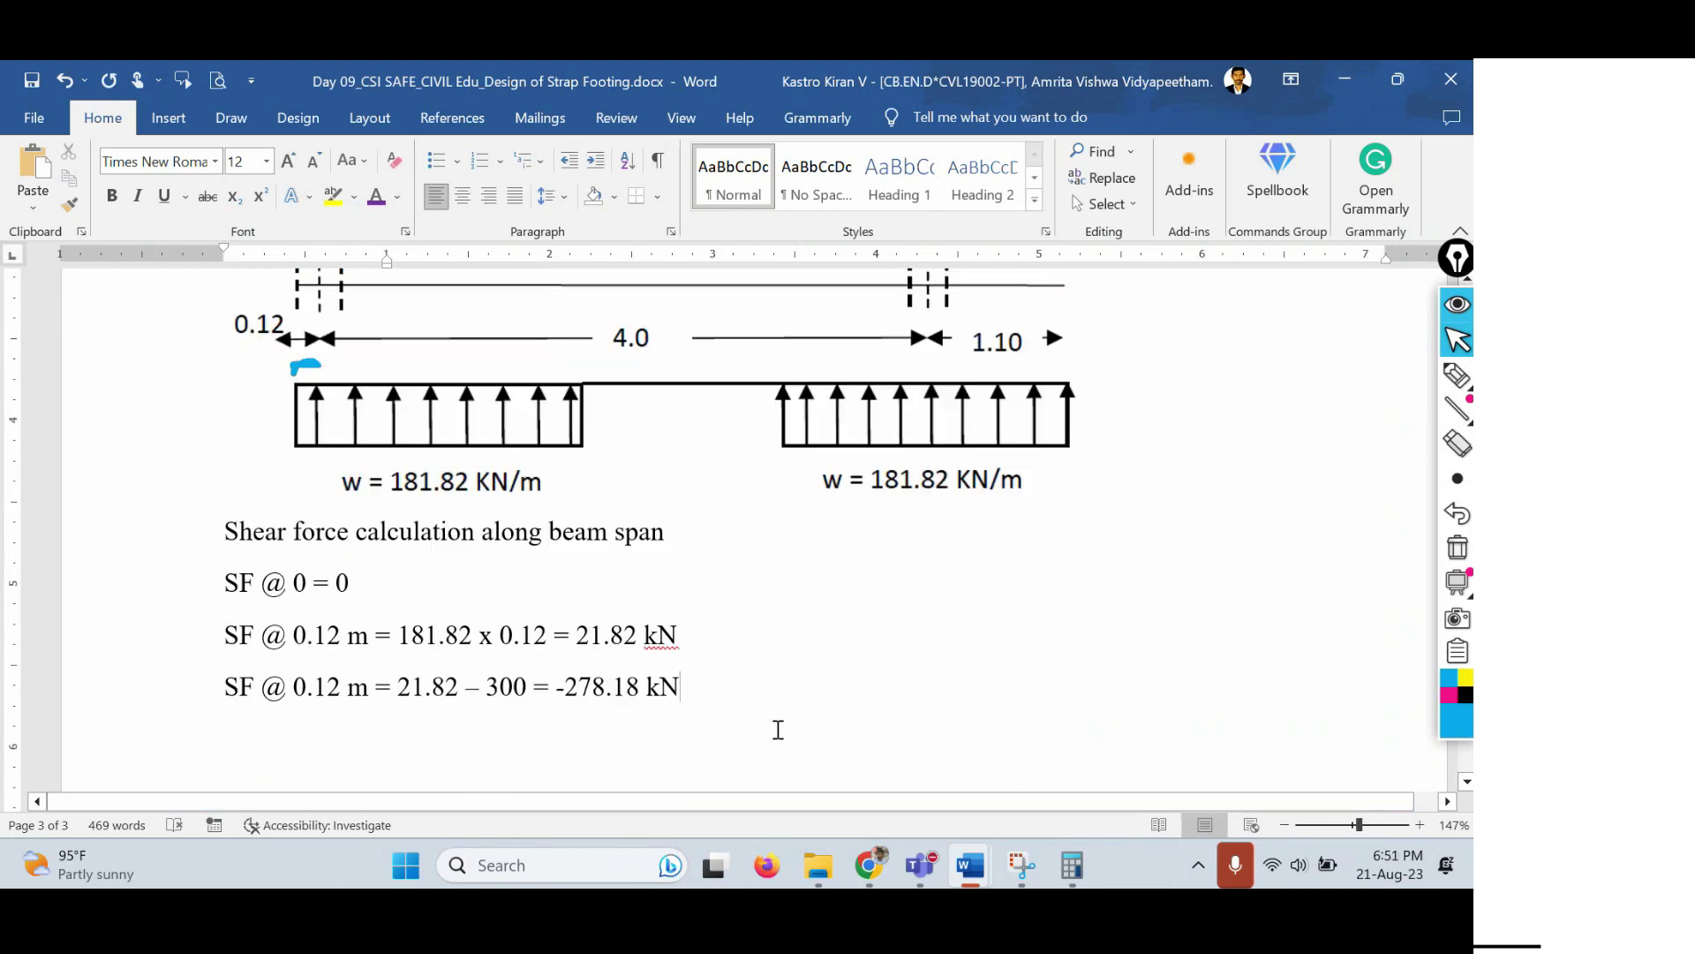
{"action": "key", "text": "Return"}
Write SF @ 2.2 m = -278.18 + 181.82 x 2.08 = 100 kN, then begin 'SF @ 2.2 m = 100 + 181.82 x'.
{"action": "type", "text": "SF @ 2.2 m "}
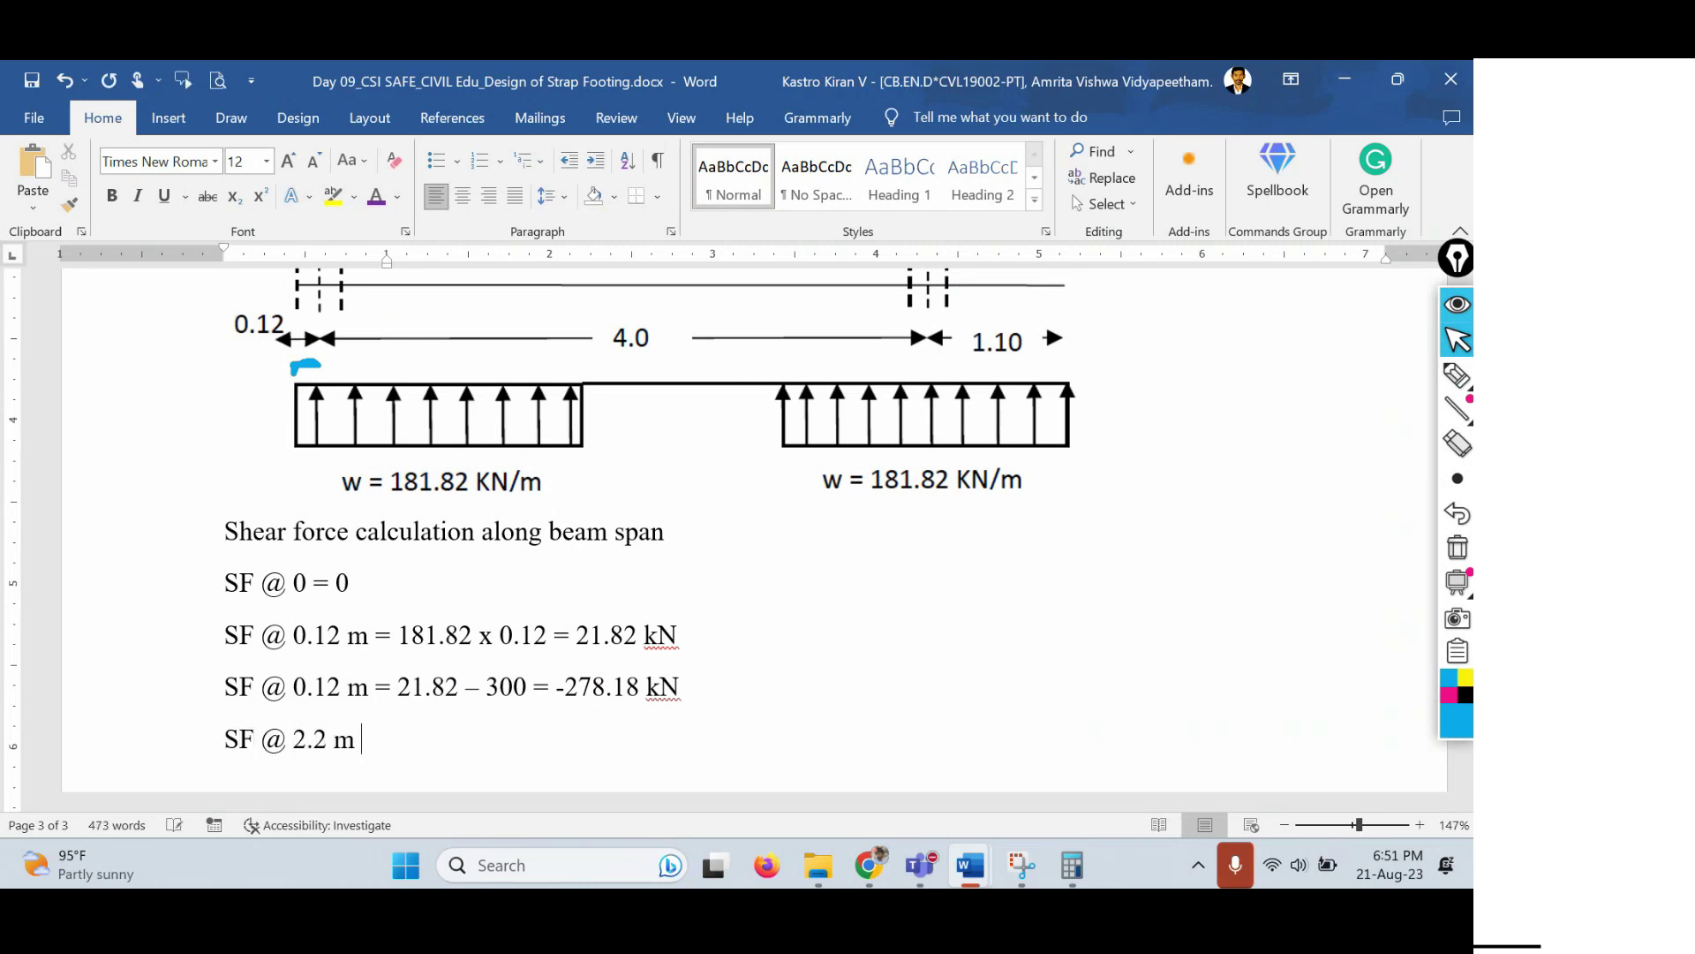
{"action": "type", "text": "= -278.18 + 18"}
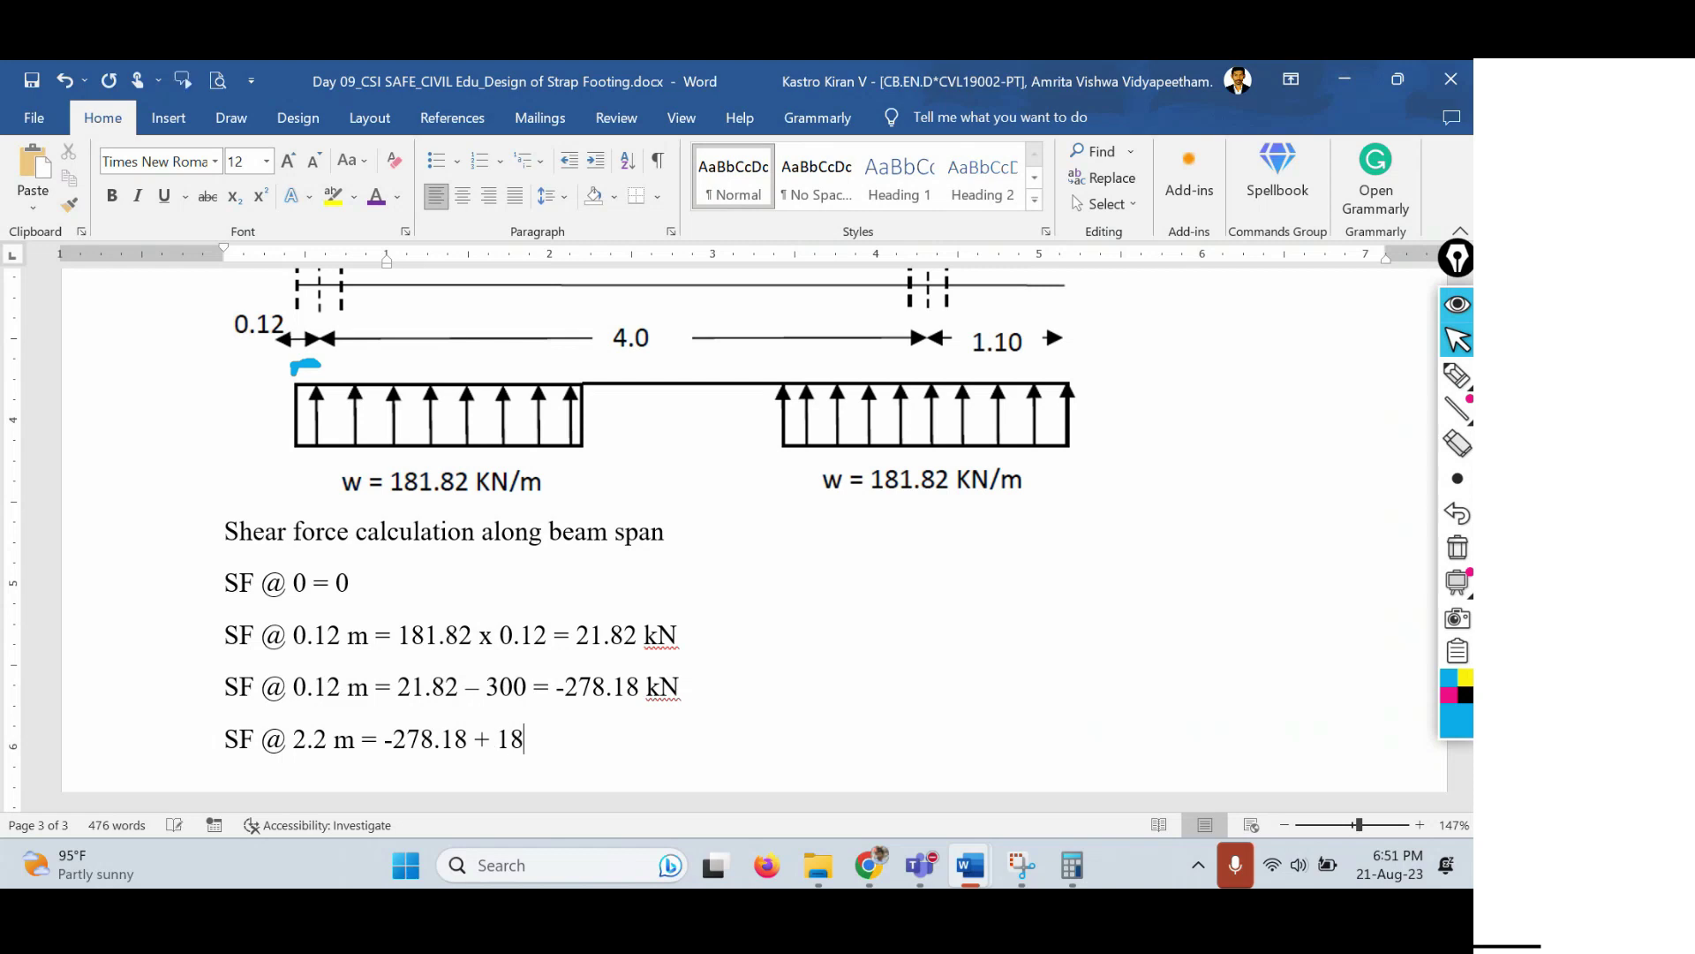
{"action": "type", "text": "1.82 x"}
{"action": "scroll", "coordinate": [813, 627], "scroll_direction": "up", "scroll_amount": 3}
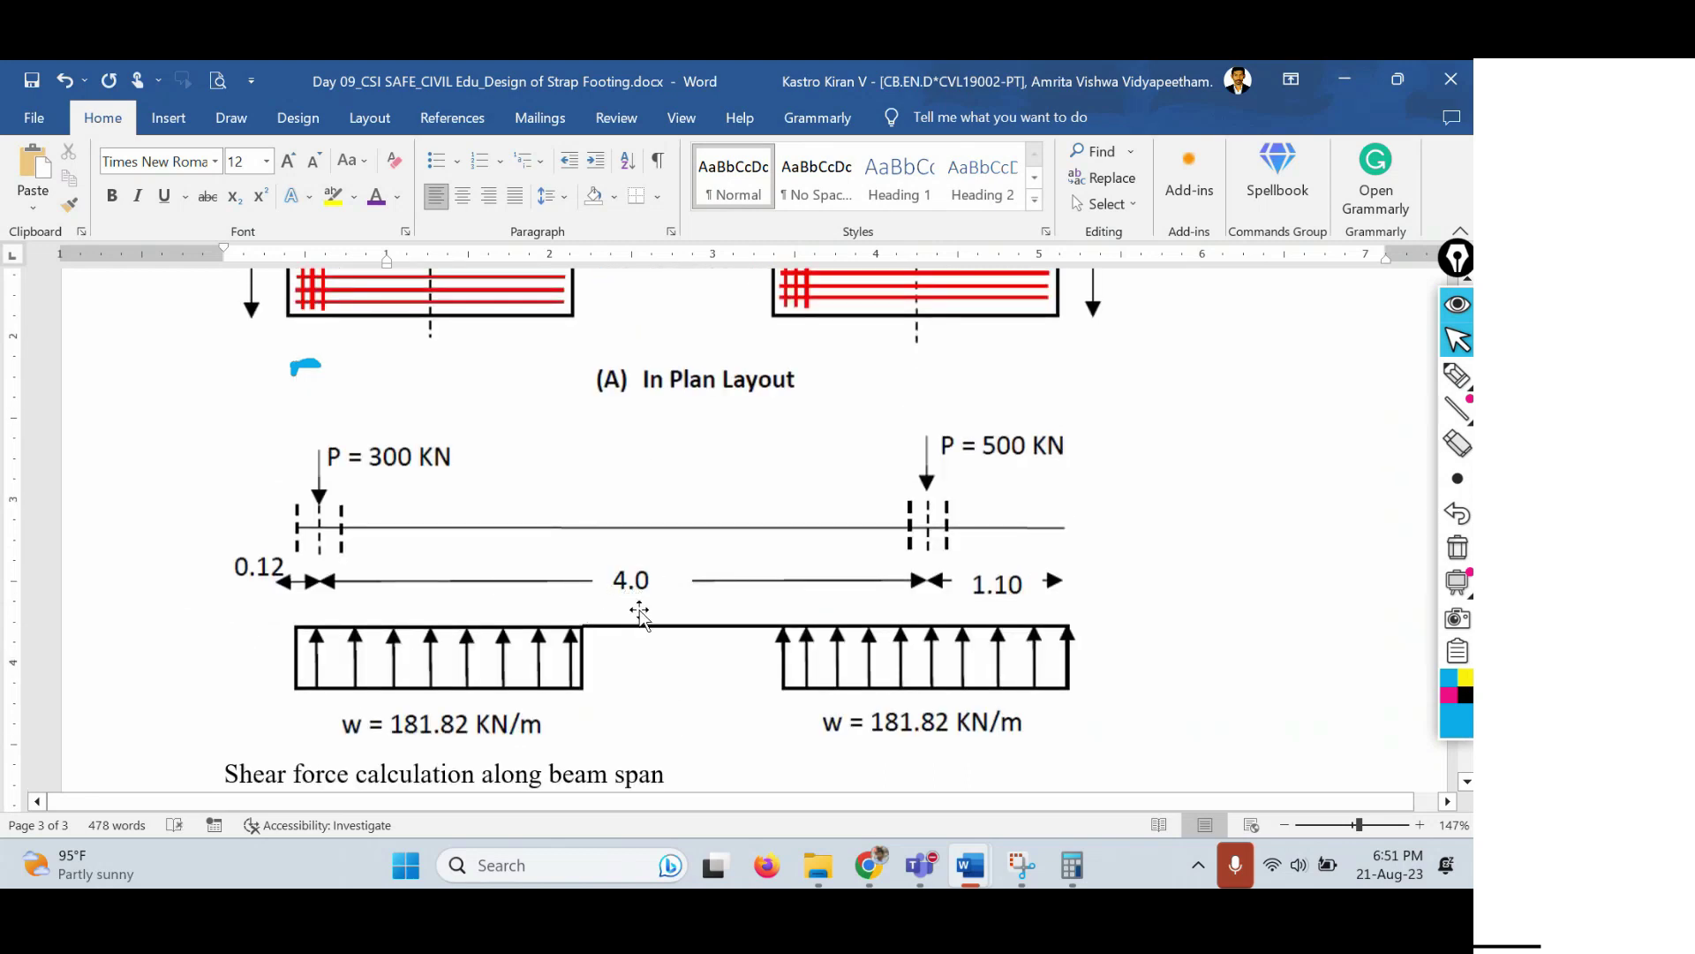
{"action": "scroll", "coordinate": [628, 594], "scroll_direction": "down", "scroll_amount": 2}
{"action": "scroll", "coordinate": [662, 600], "scroll_direction": "down", "scroll_amount": 2}
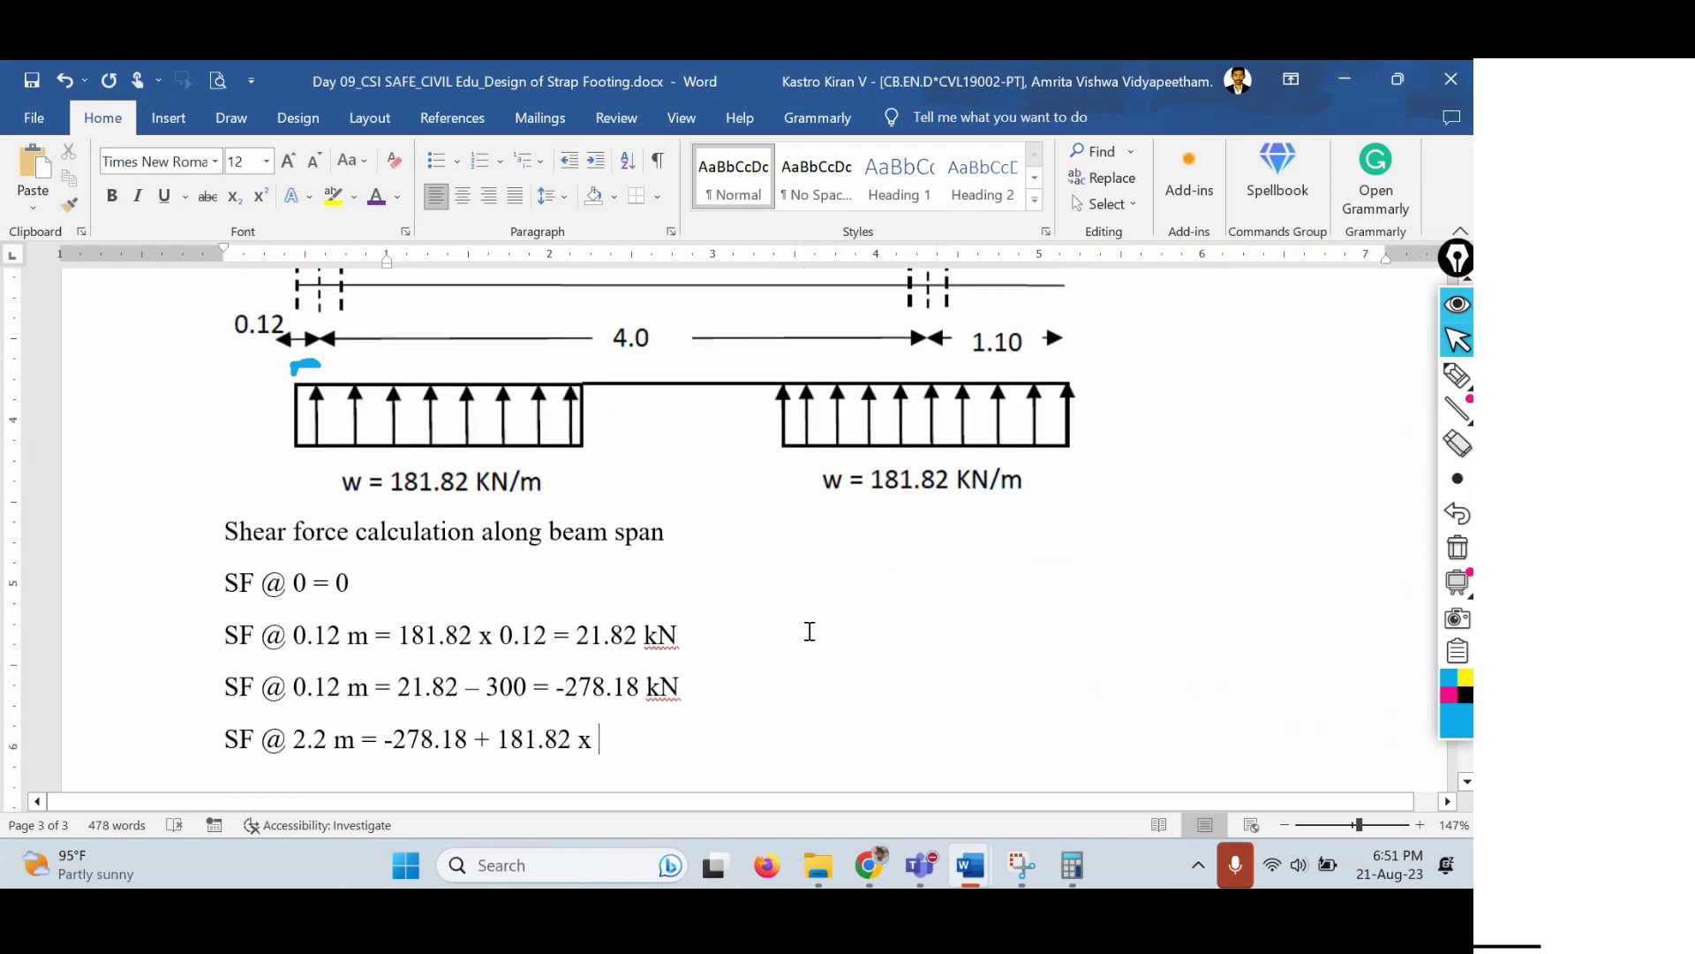
{"action": "type", "text": "2."}
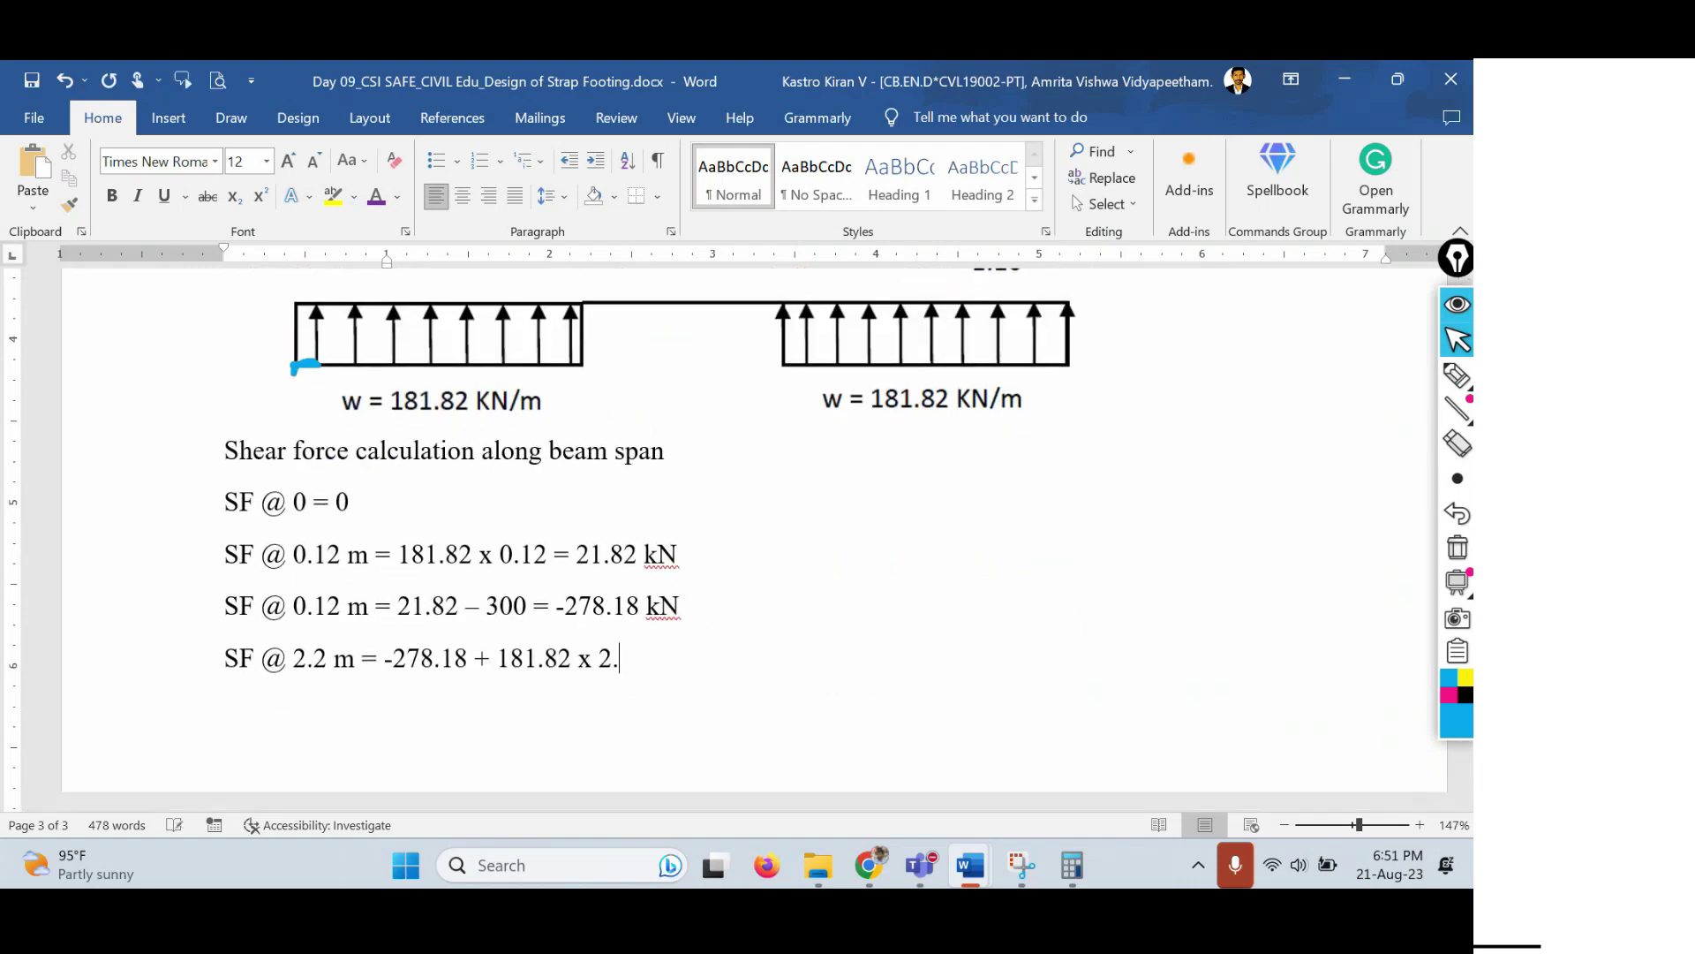
{"action": "type", "text": "08 = 100 kN"}
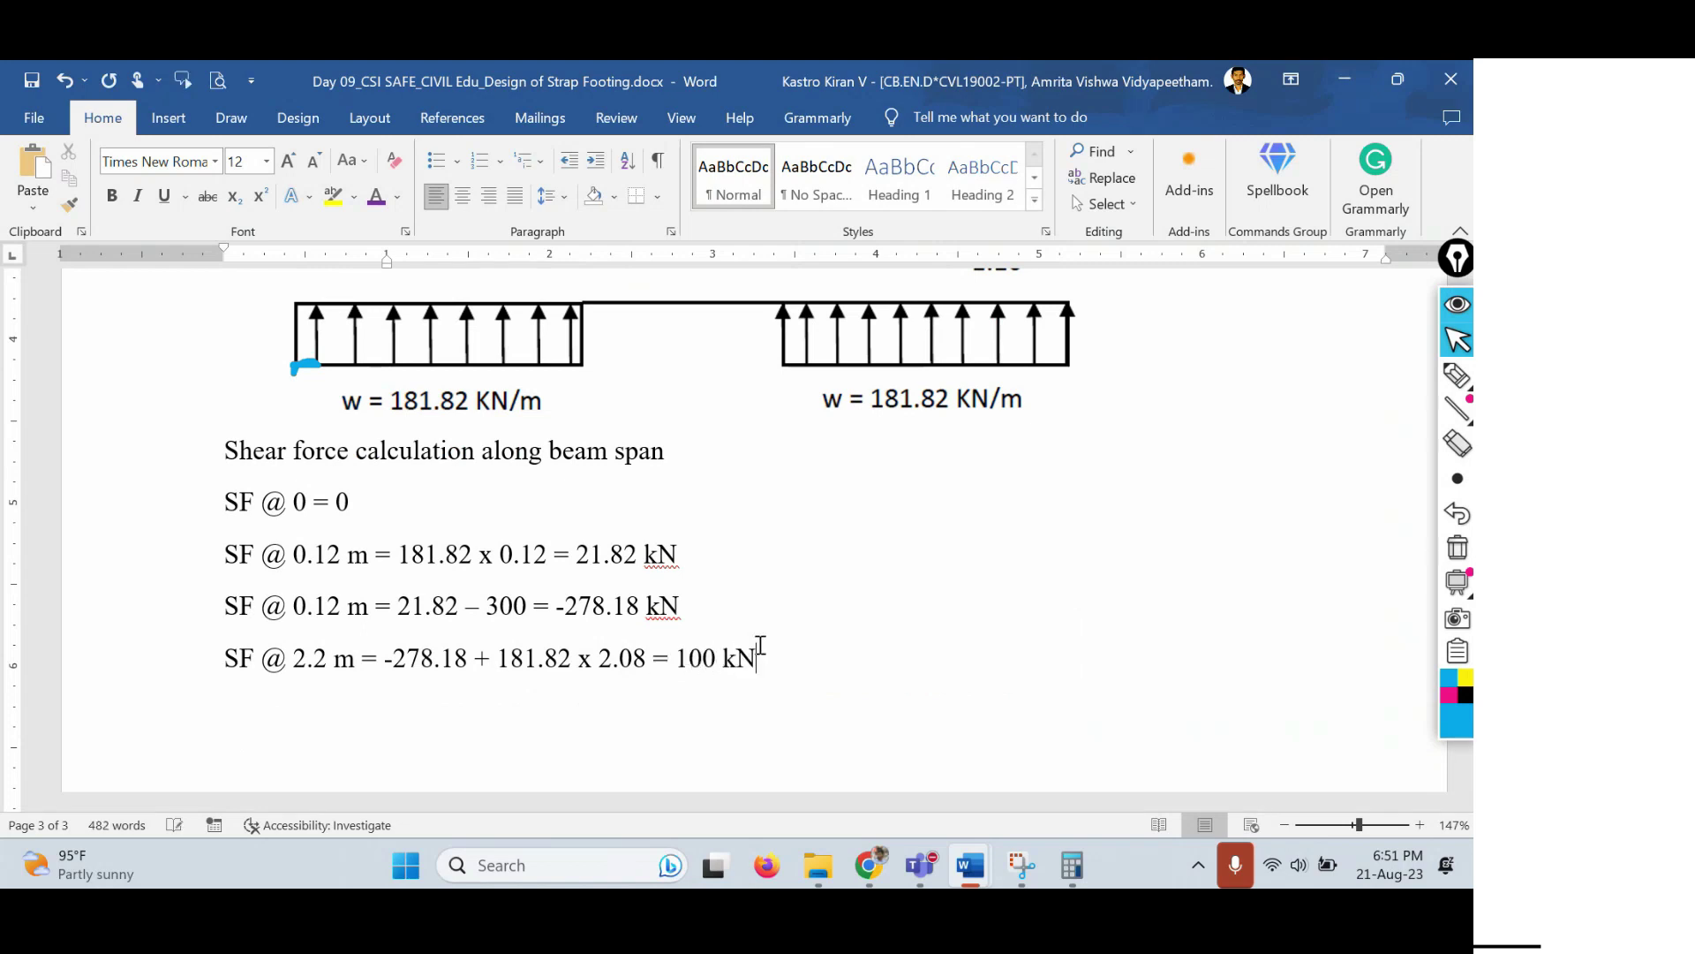
{"action": "key", "text": "Return"}
{"action": "type", "text": "SF @ 2.2"}
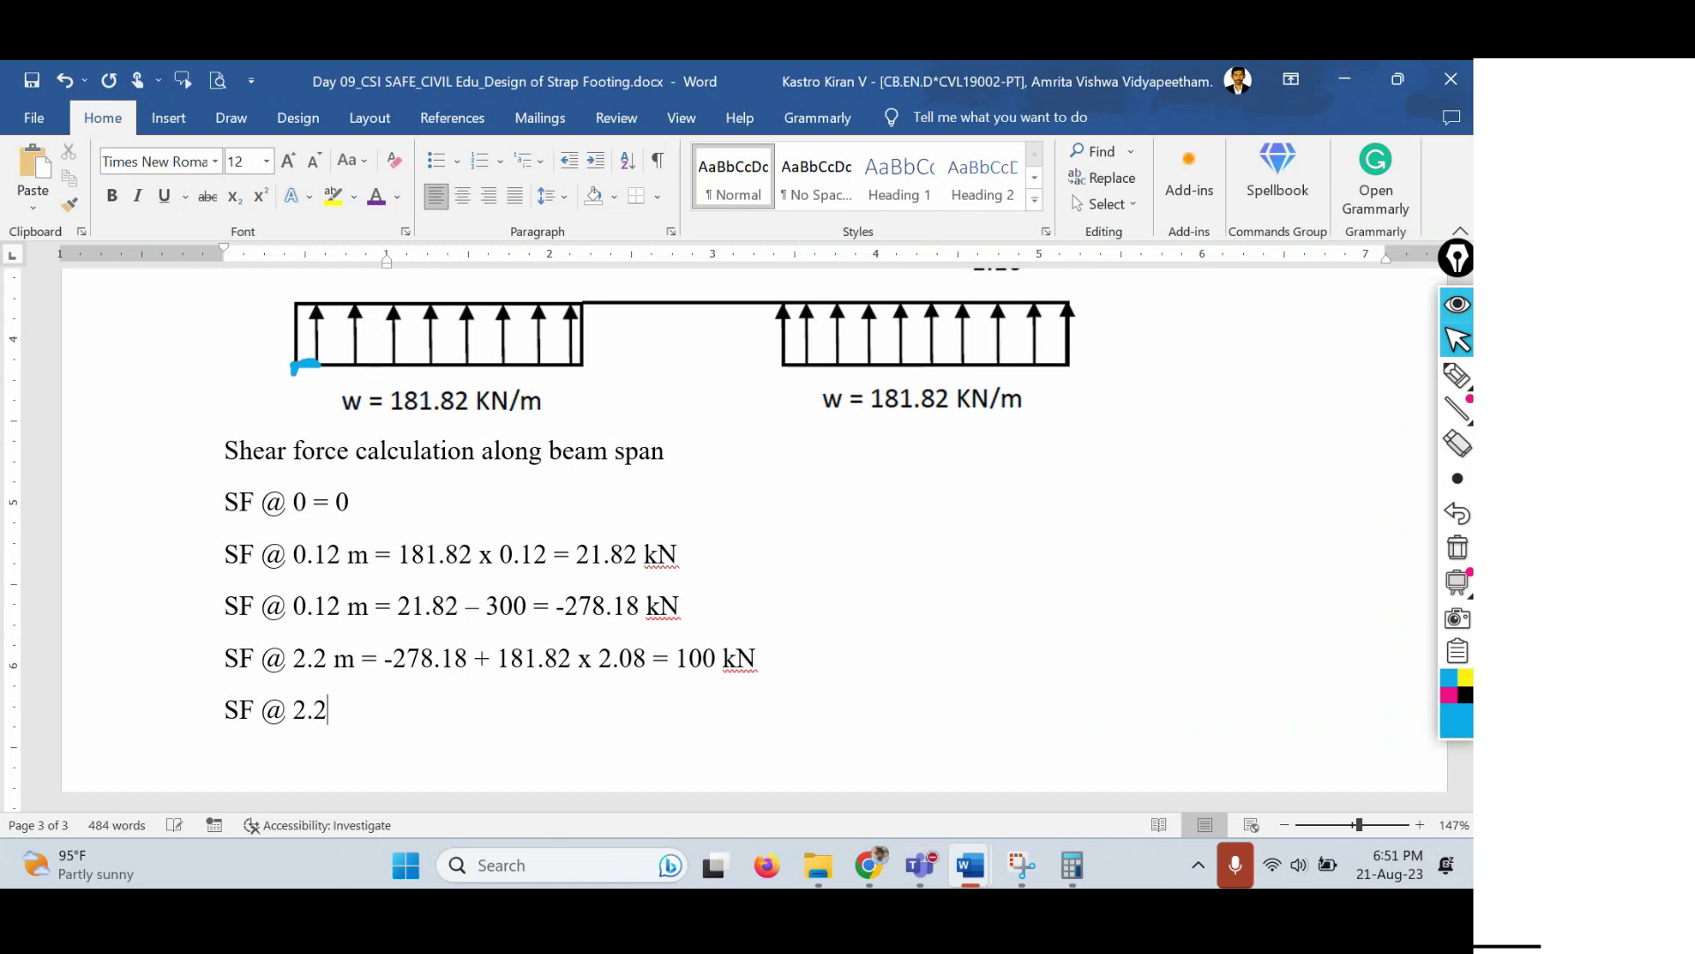
{"action": "type", "text": " m = "}
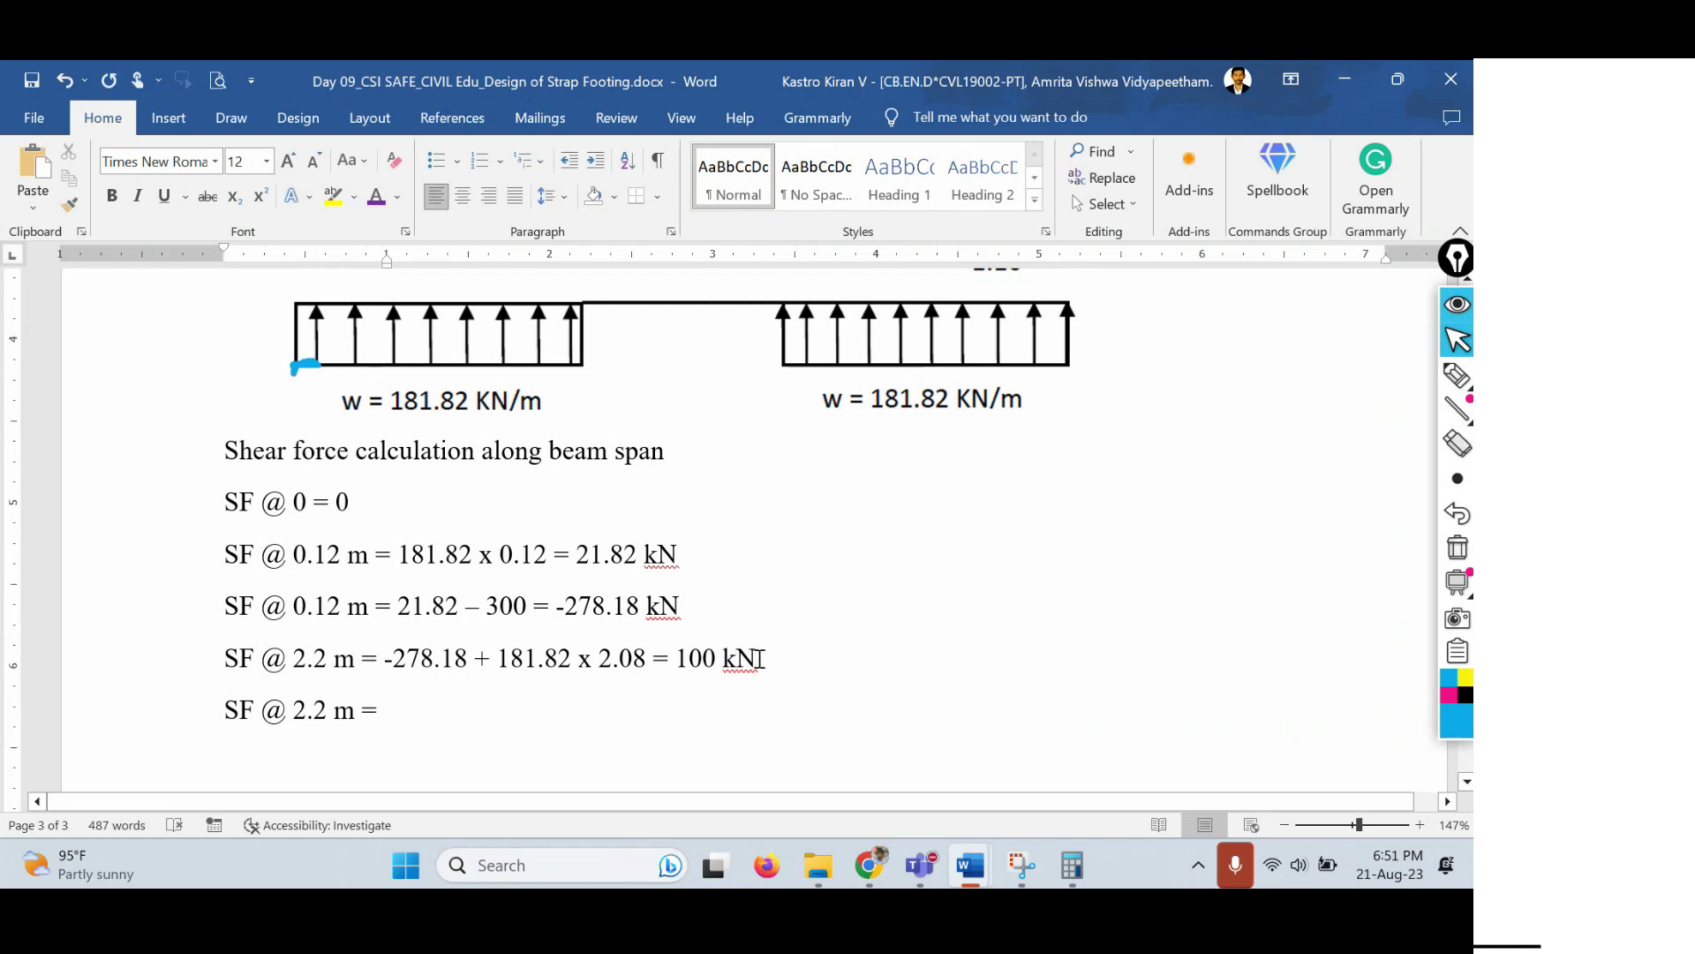
{"action": "type", "text": "100"}
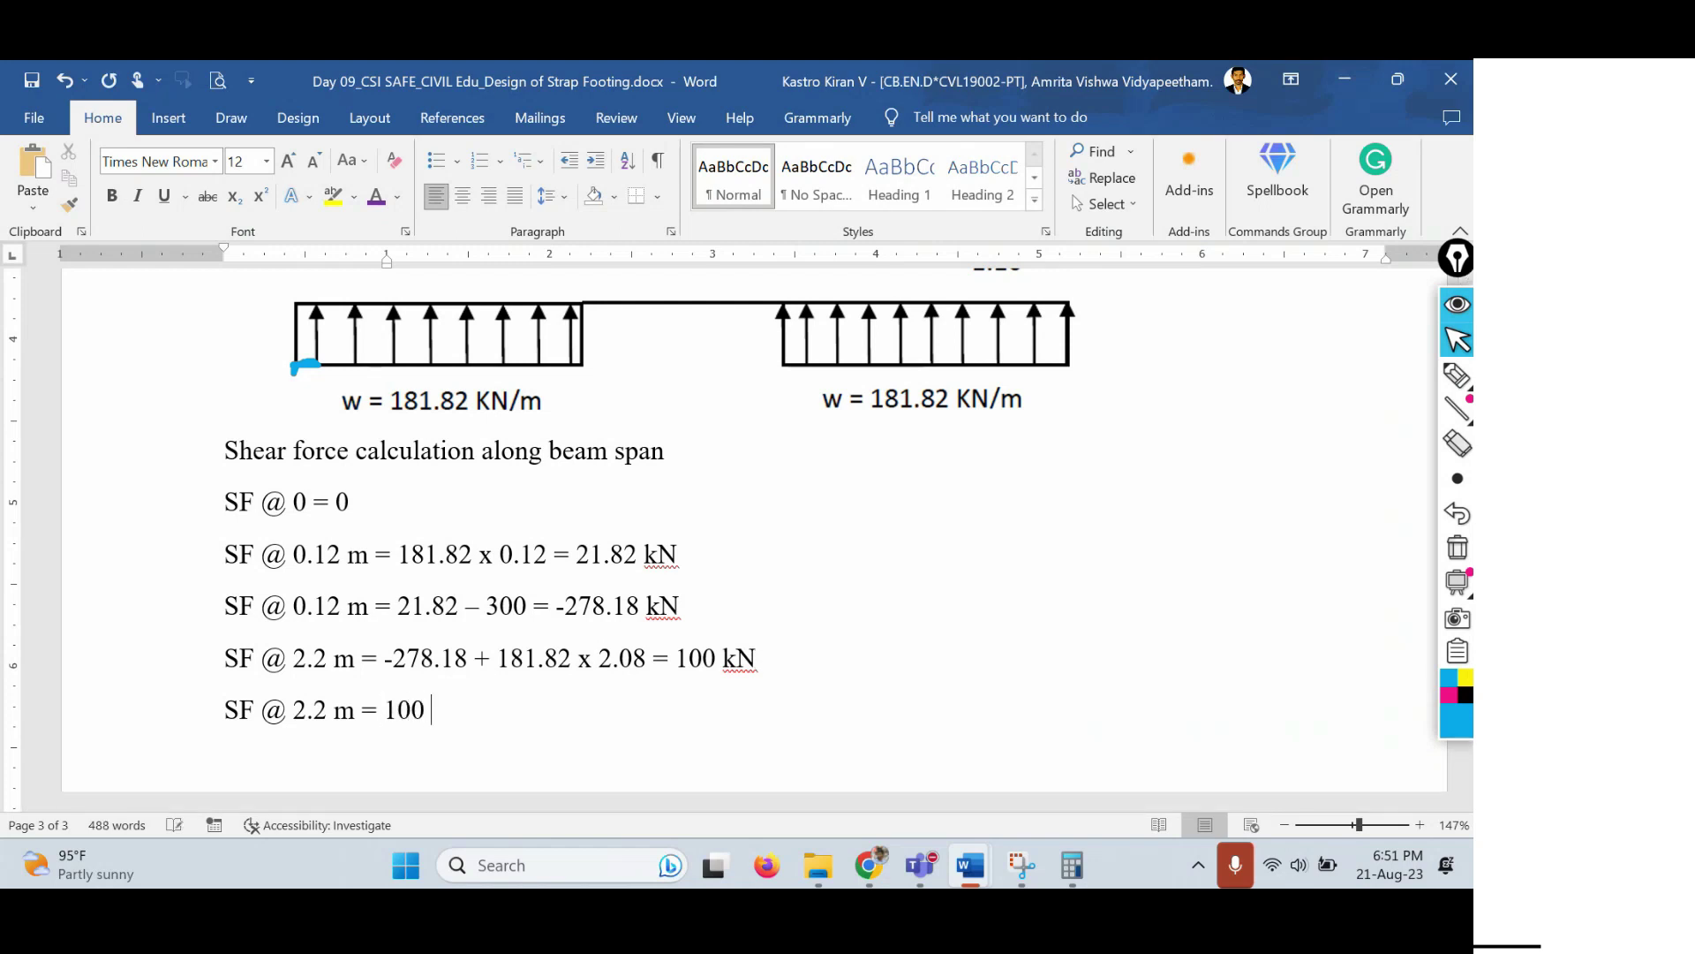
{"action": "type", "text": " + 181.82 x"}
Complete the second 2.2 m shear line as 100 + 181.82 x 1.1 = 300 kN.
{"action": "scroll", "coordinate": [904, 670], "scroll_direction": "up", "scroll_amount": 3}
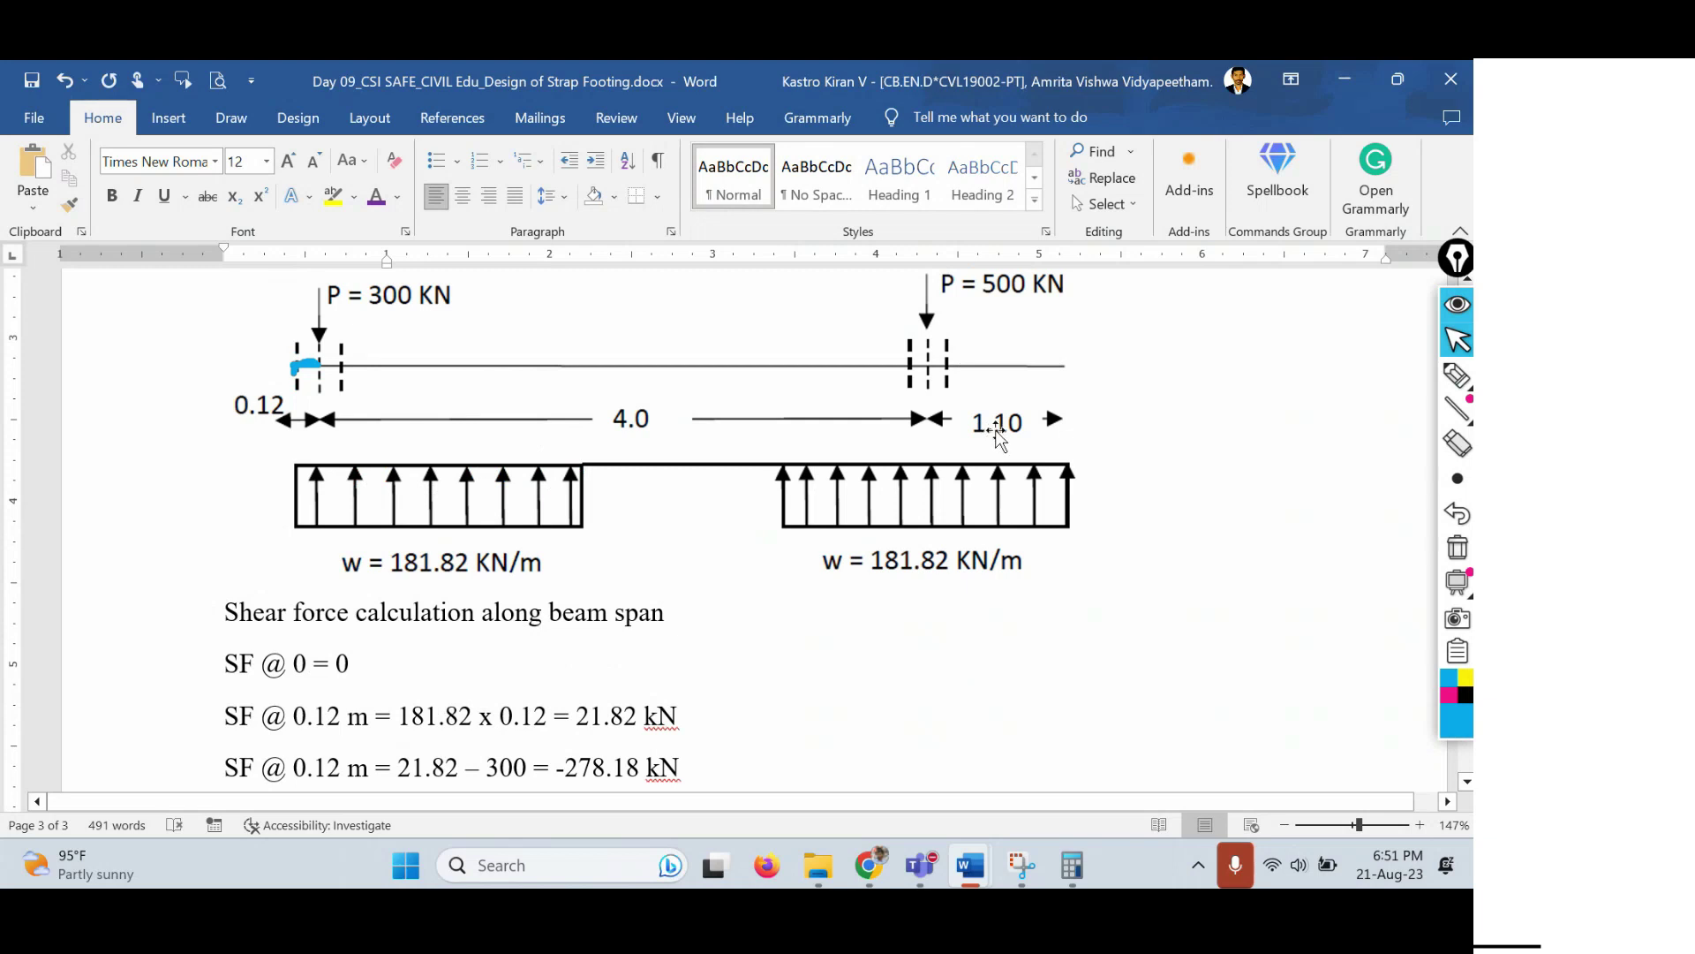
{"action": "scroll", "coordinate": [912, 492], "scroll_direction": "down", "scroll_amount": 4}
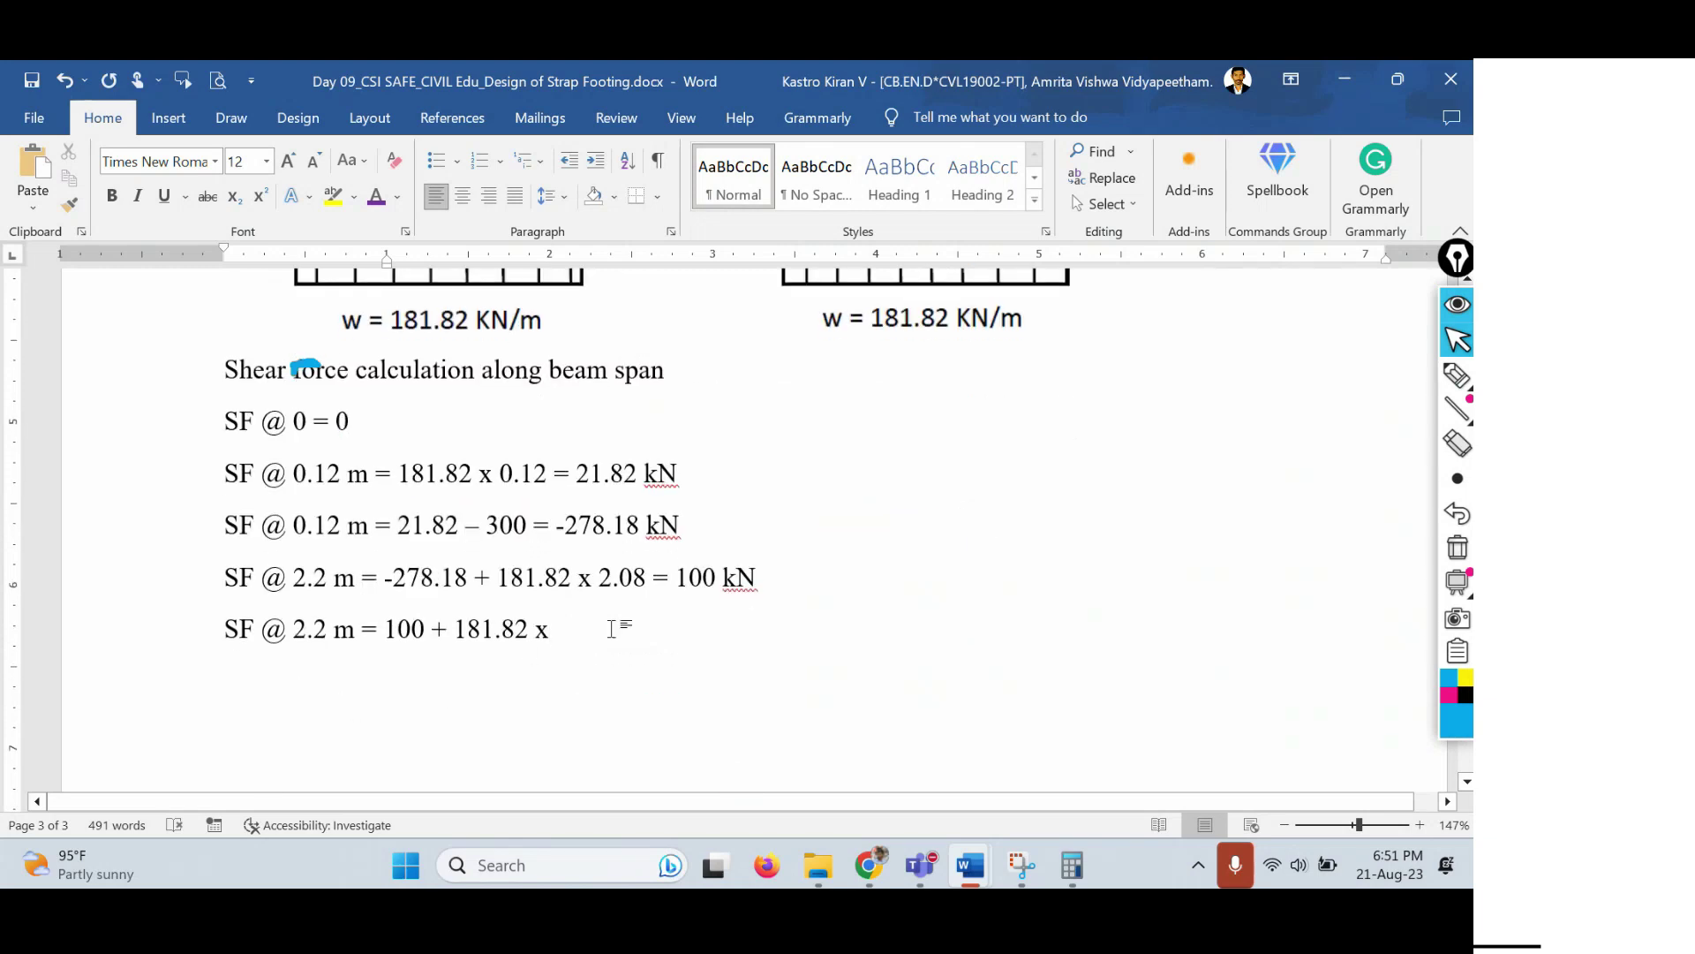
{"action": "type", "text": "1.1 ="}
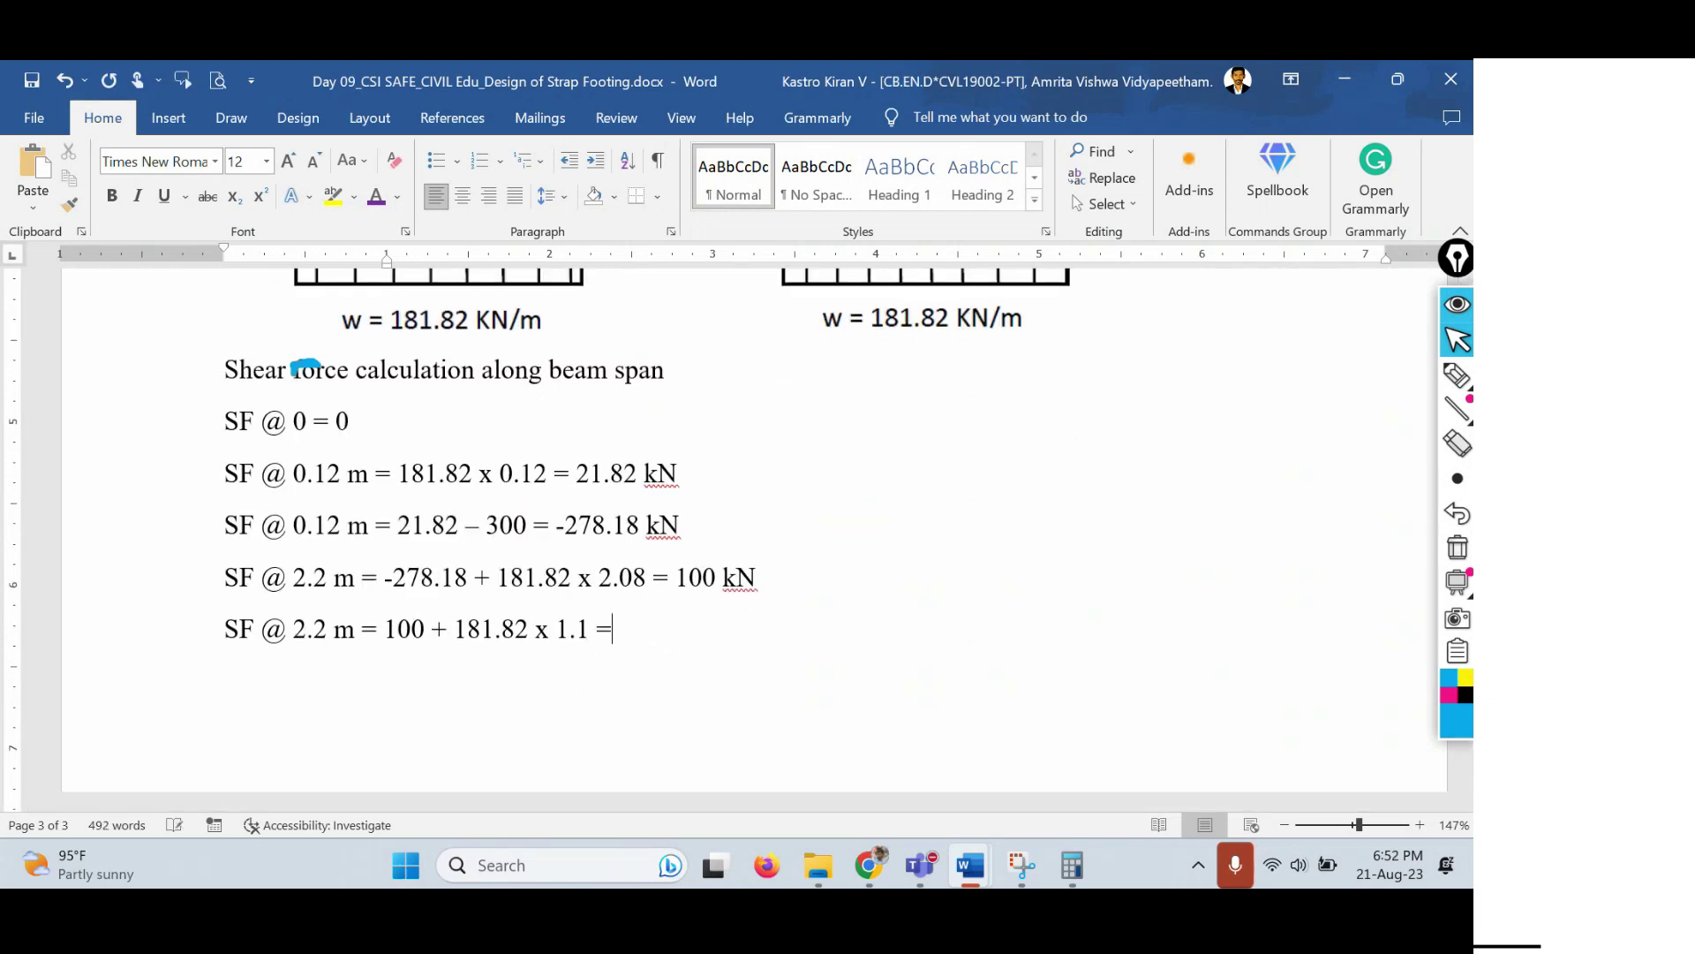
{"action": "type", "text": " 300 kN"}
{"action": "key", "text": "Return"}
Add SF @ 4.12 m = 300 – 500 = -200 kN, removing the stray extra zero.
{"action": "type", "text": "SF"}
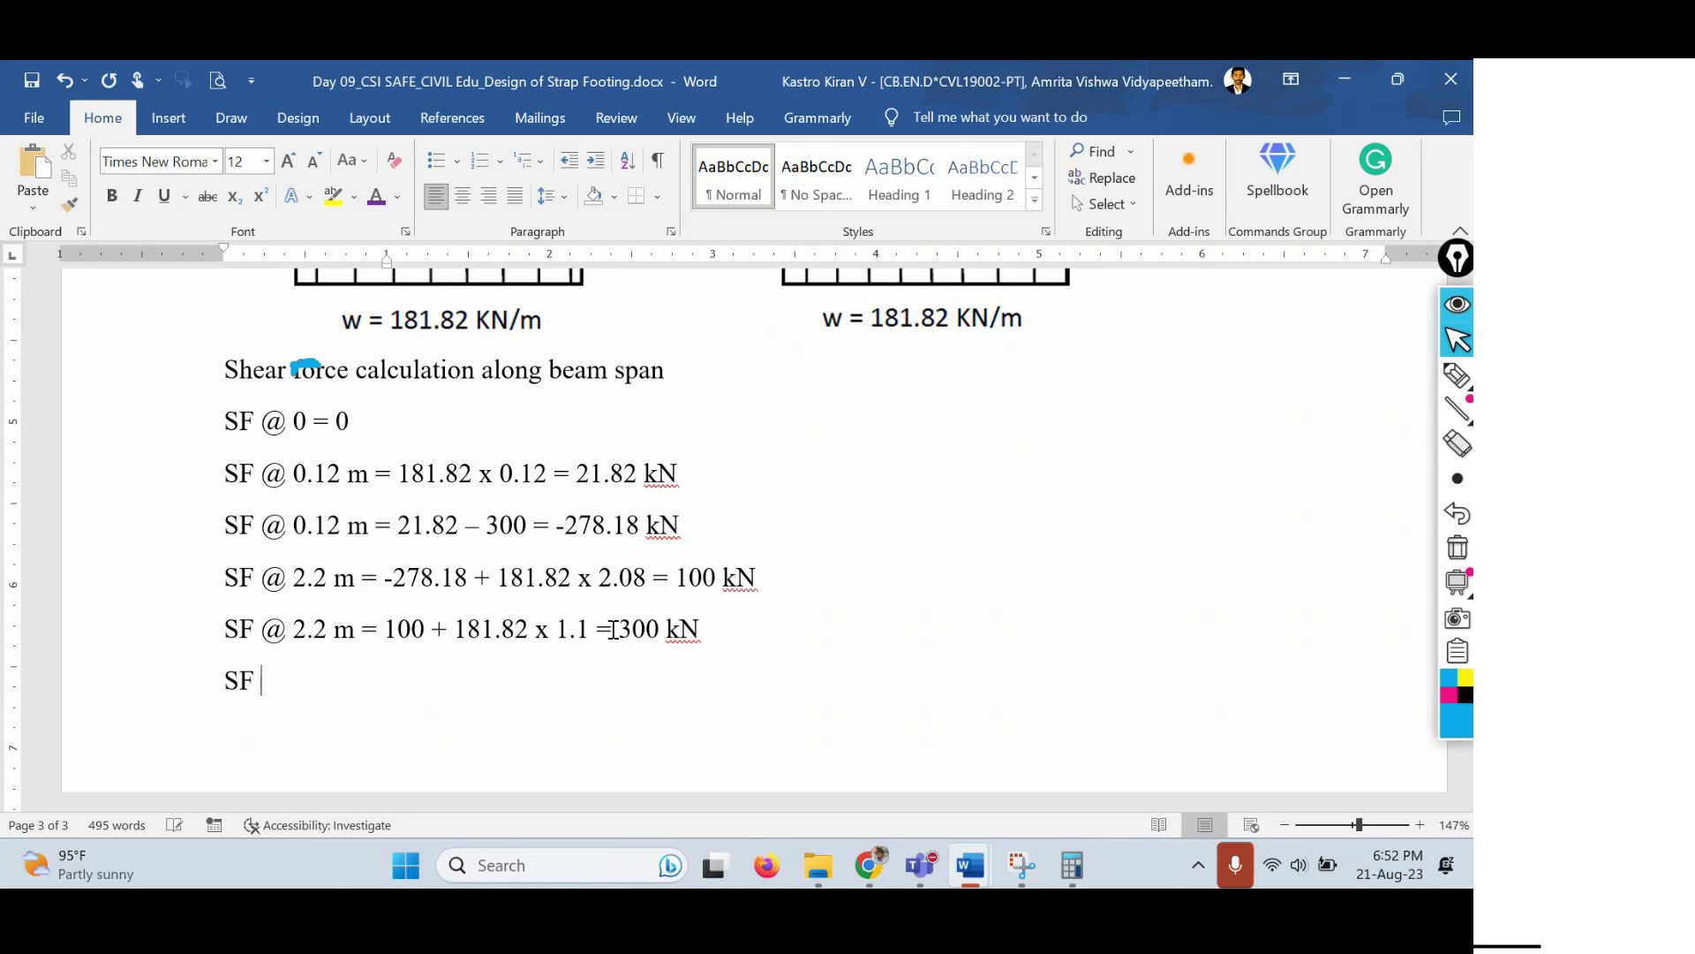
{"action": "scroll", "coordinate": [792, 537], "scroll_direction": "up", "scroll_amount": 2}
{"action": "scroll", "coordinate": [792, 537], "scroll_direction": "up", "scroll_amount": 1}
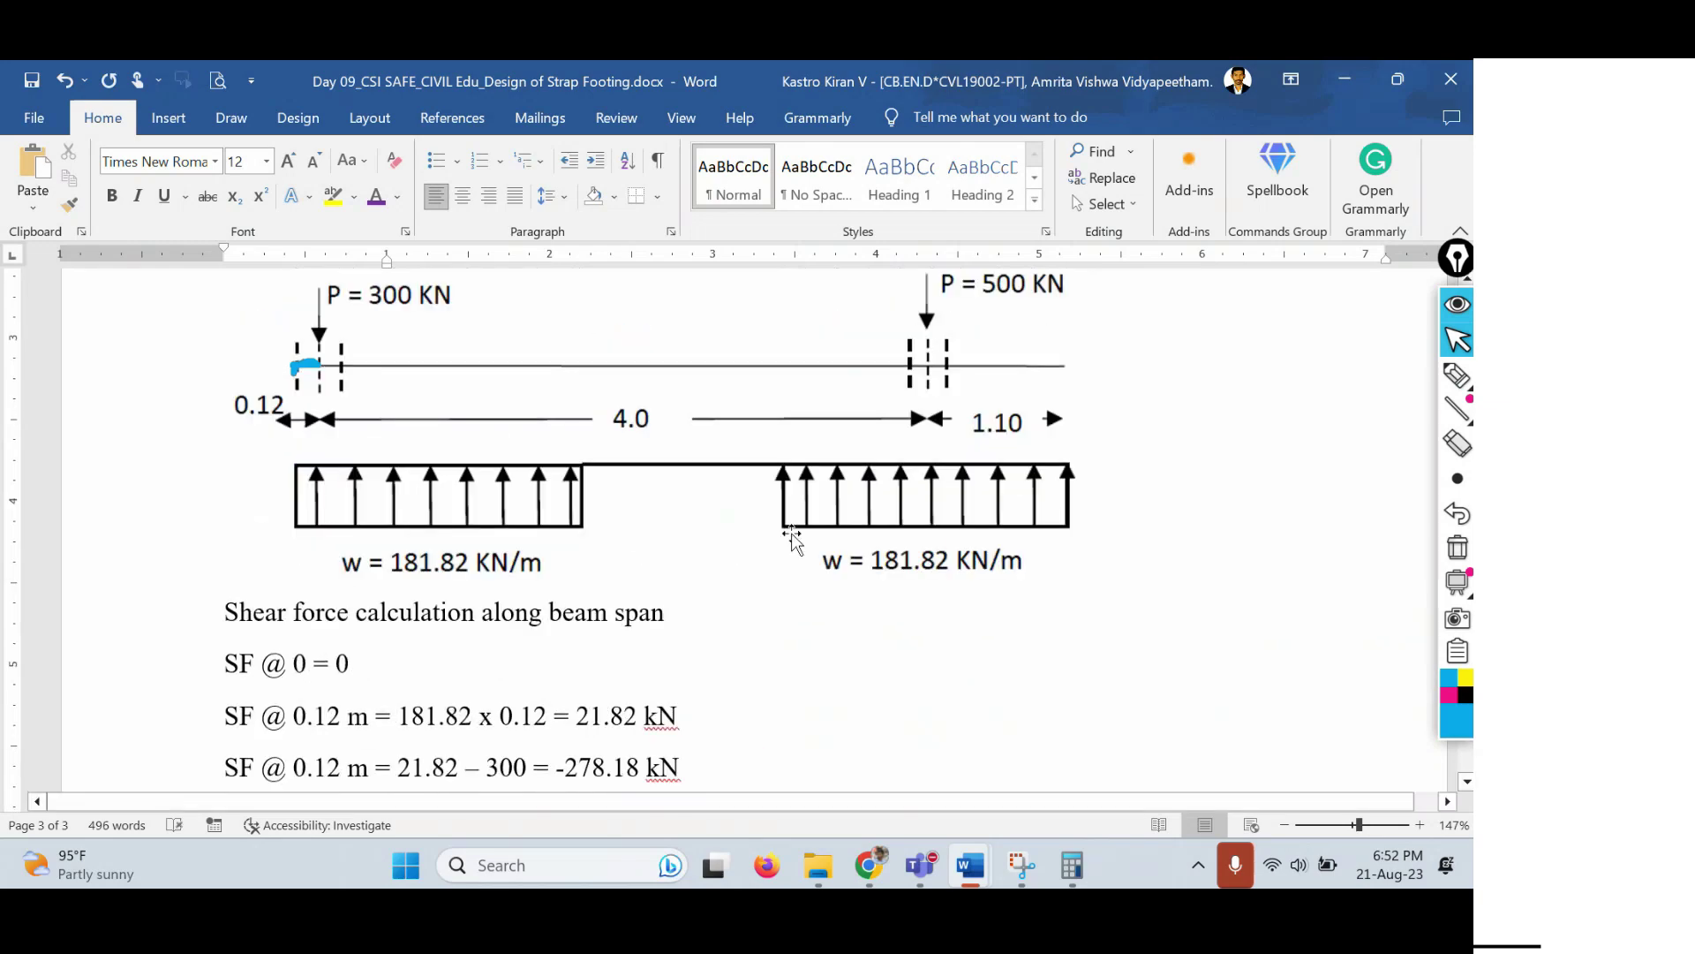
{"action": "scroll", "coordinate": [790, 536], "scroll_direction": "down", "scroll_amount": 1}
{"action": "scroll", "coordinate": [789, 460], "scroll_direction": "up", "scroll_amount": 2}
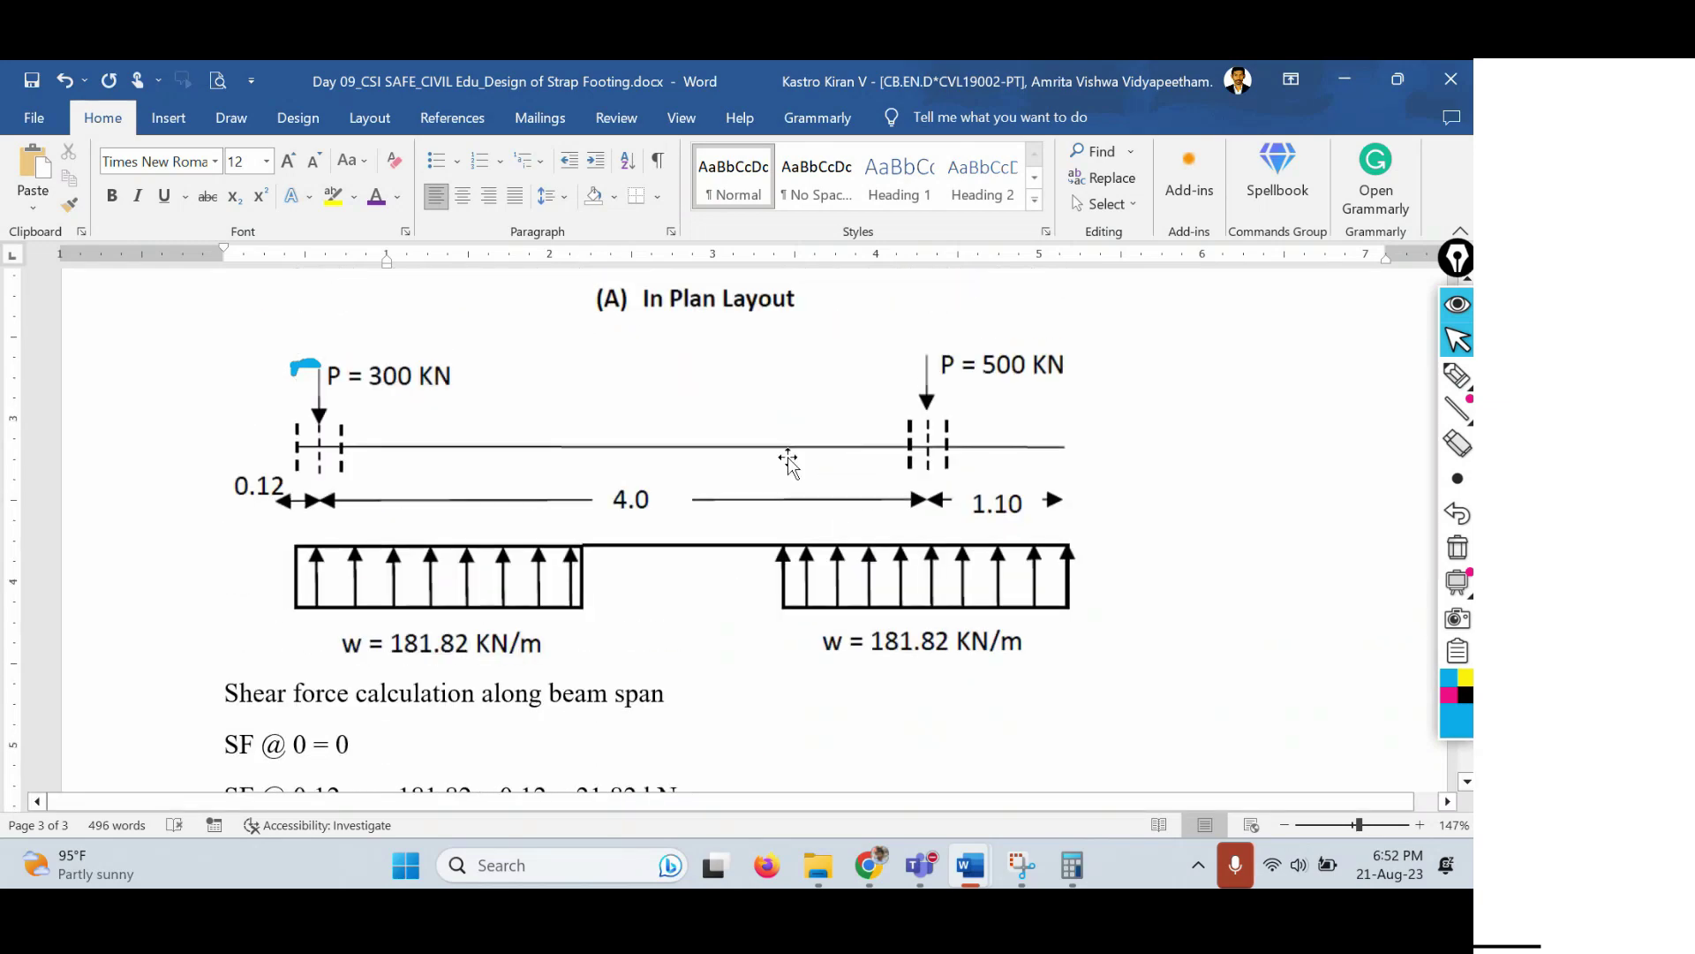
{"action": "scroll", "coordinate": [438, 500], "scroll_direction": "down", "scroll_amount": 2}
{"action": "scroll", "coordinate": [438, 500], "scroll_direction": "down", "scroll_amount": 3}
{"action": "type", "text": "@ "}
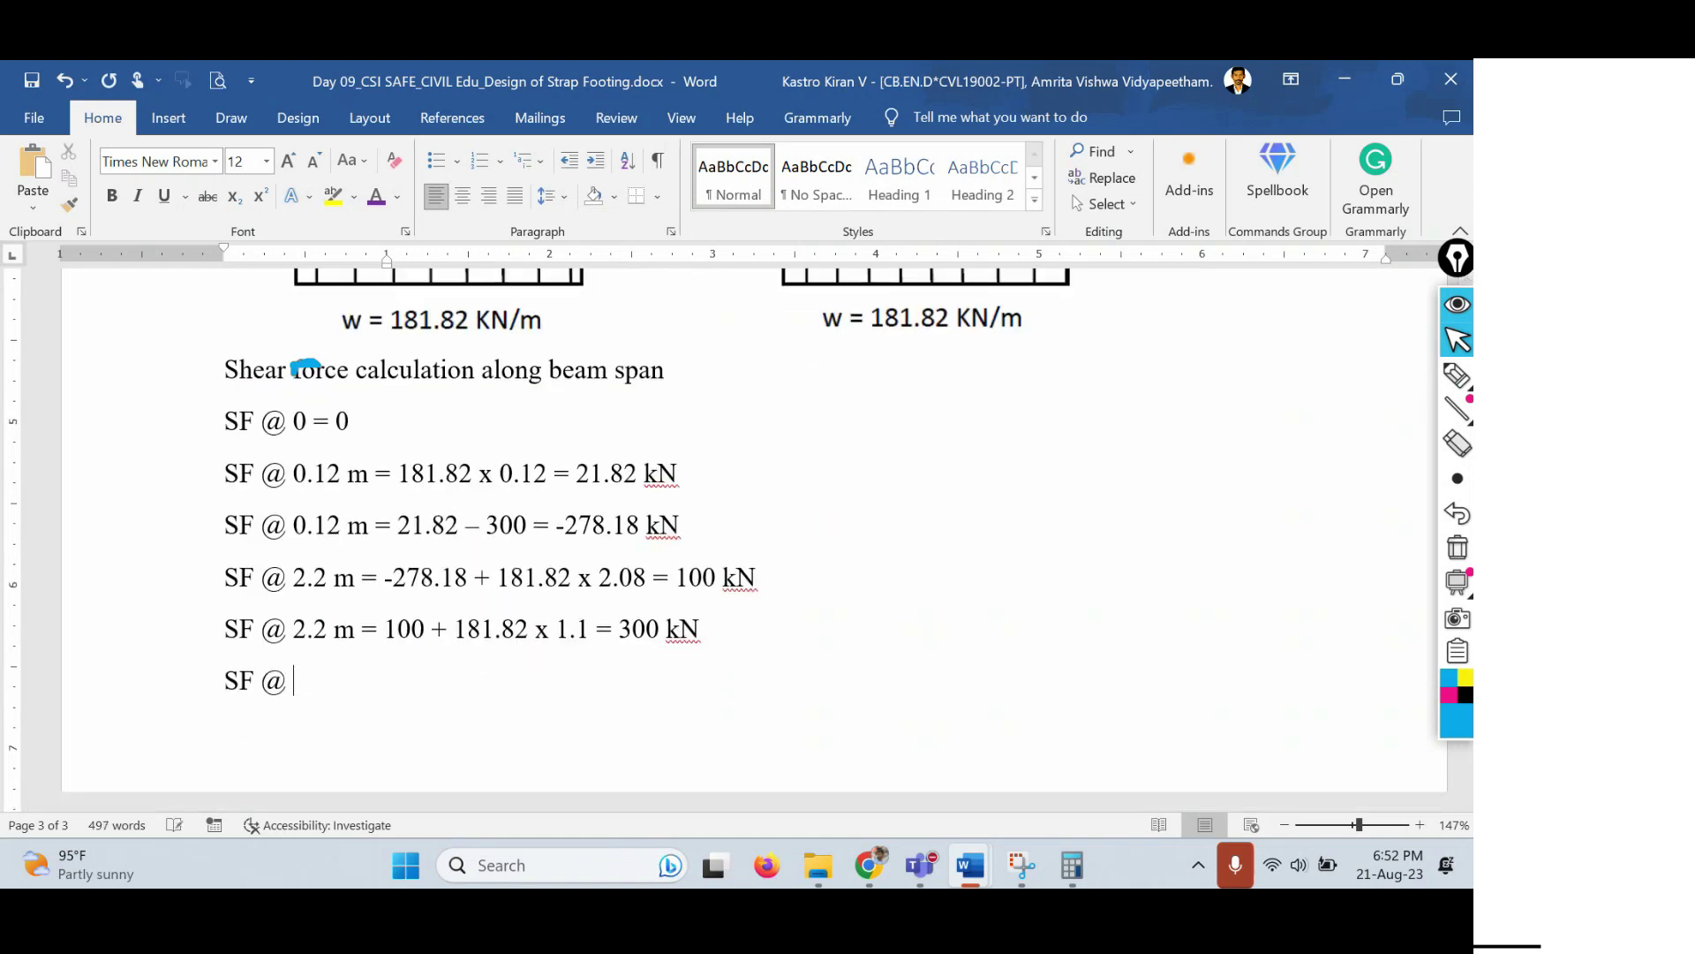
{"action": "type", "text": "4.12 m = 300 -"}
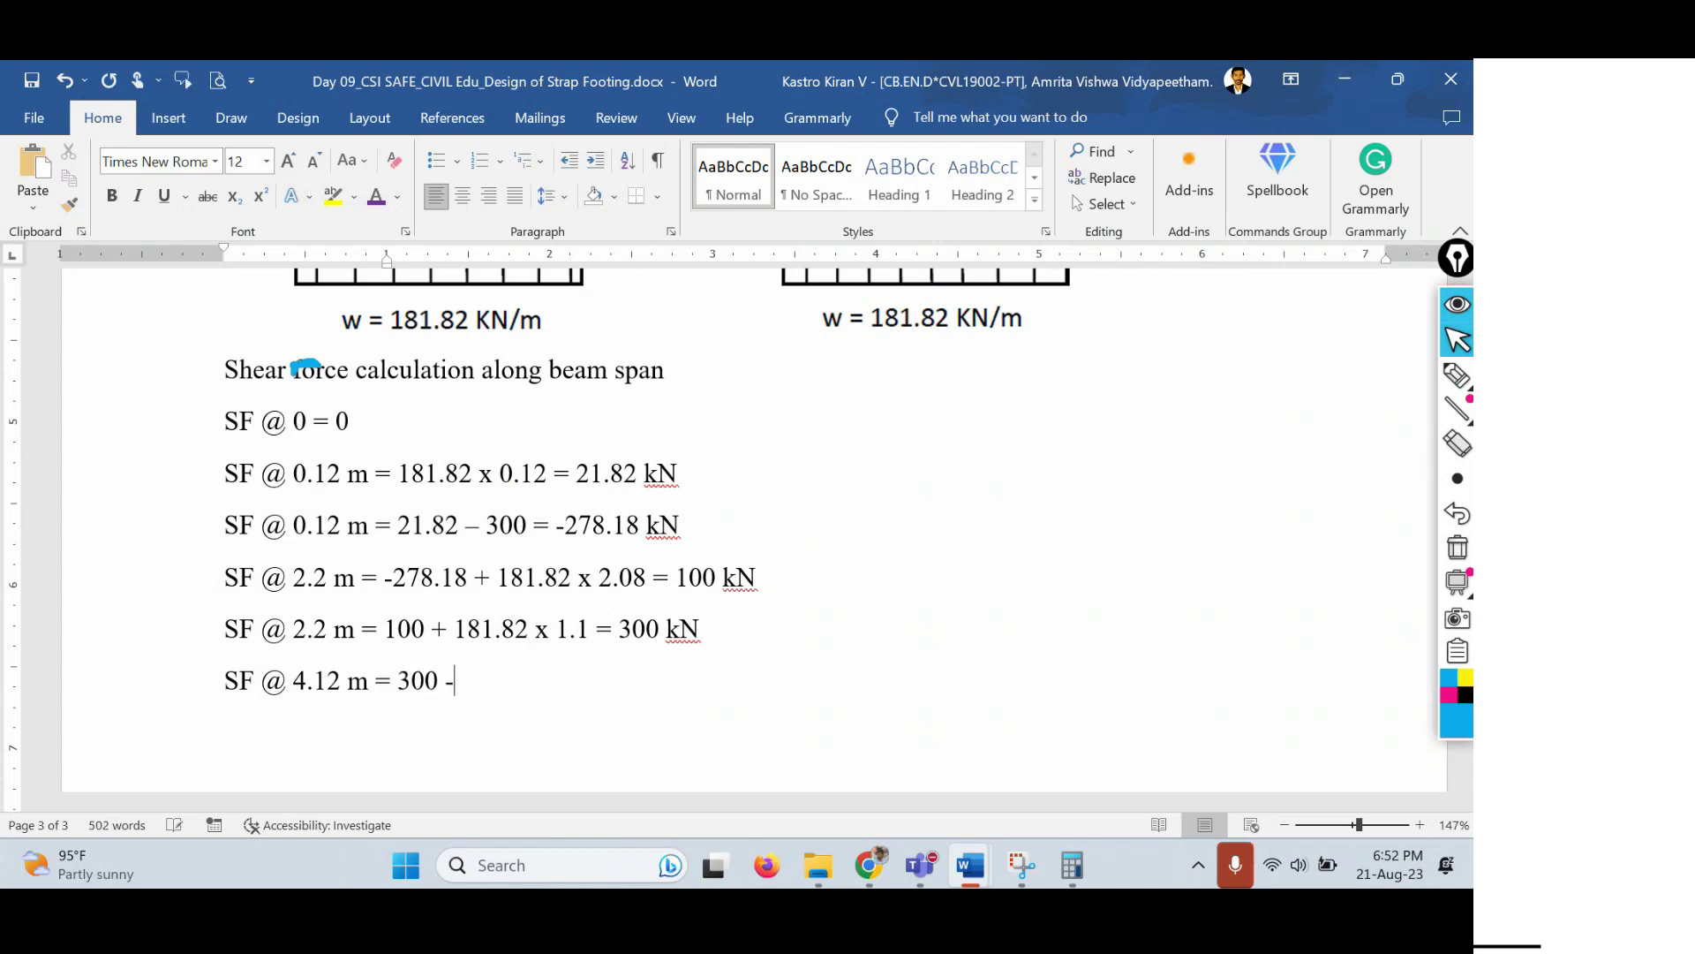
{"action": "scroll", "coordinate": [917, 574], "scroll_direction": "up", "scroll_amount": 3}
{"action": "scroll", "coordinate": [917, 574], "scroll_direction": "up", "scroll_amount": 1}
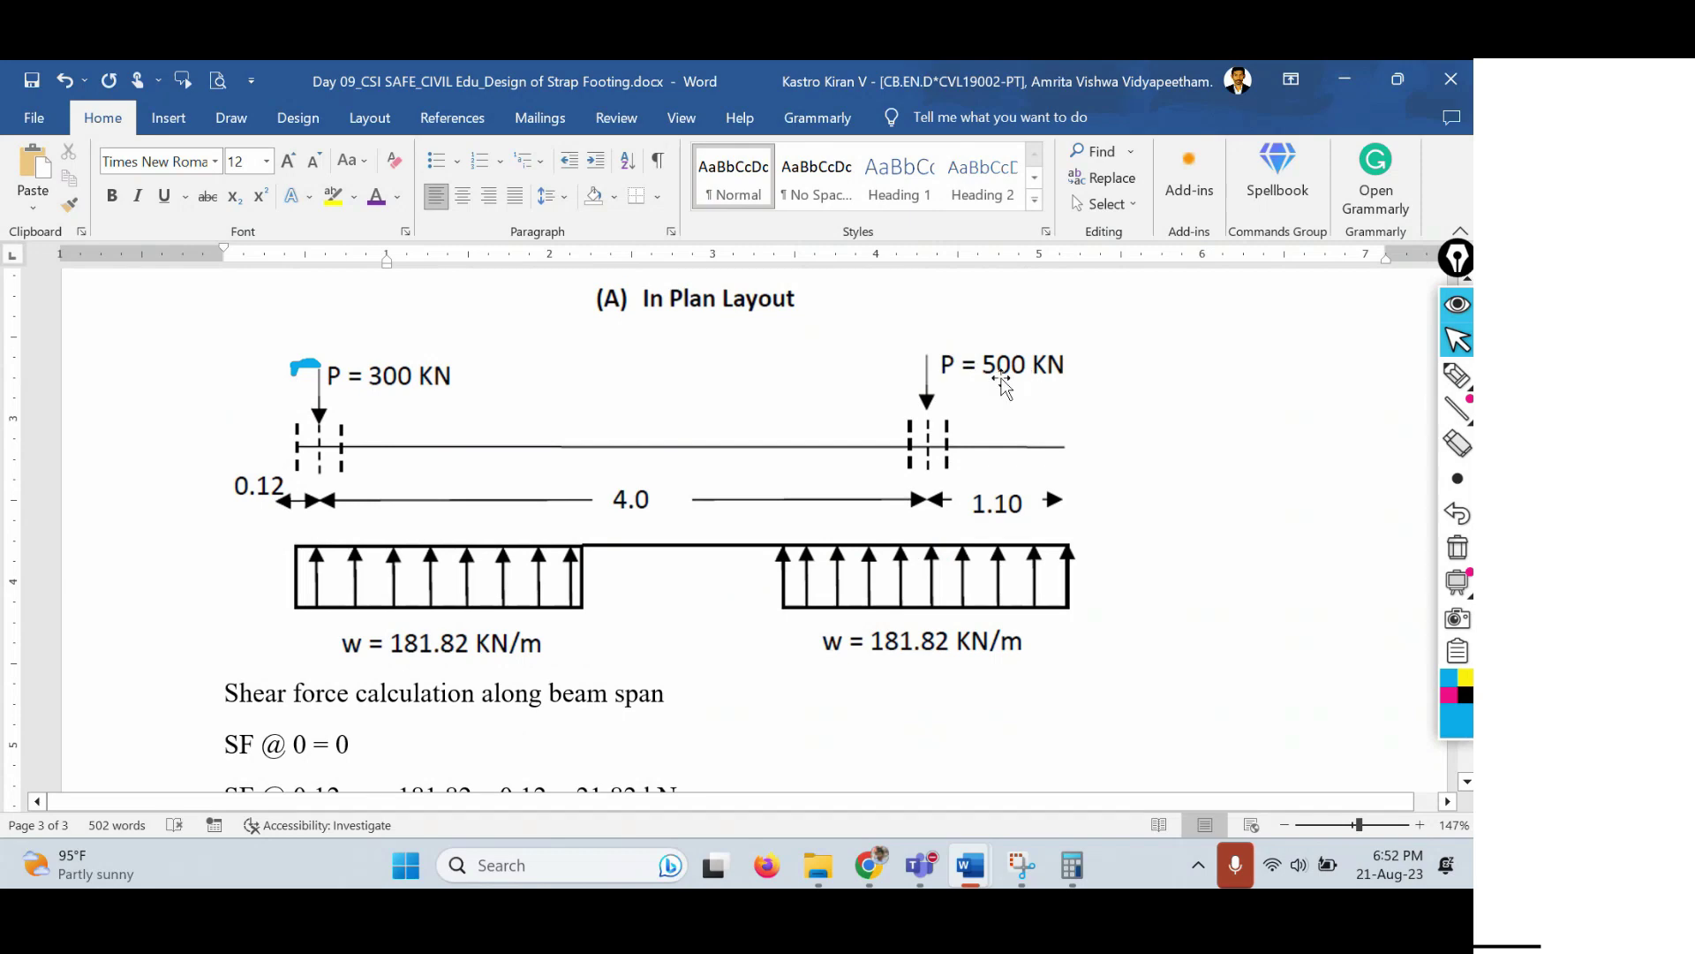
{"action": "scroll", "coordinate": [794, 481], "scroll_direction": "down", "scroll_amount": 6}
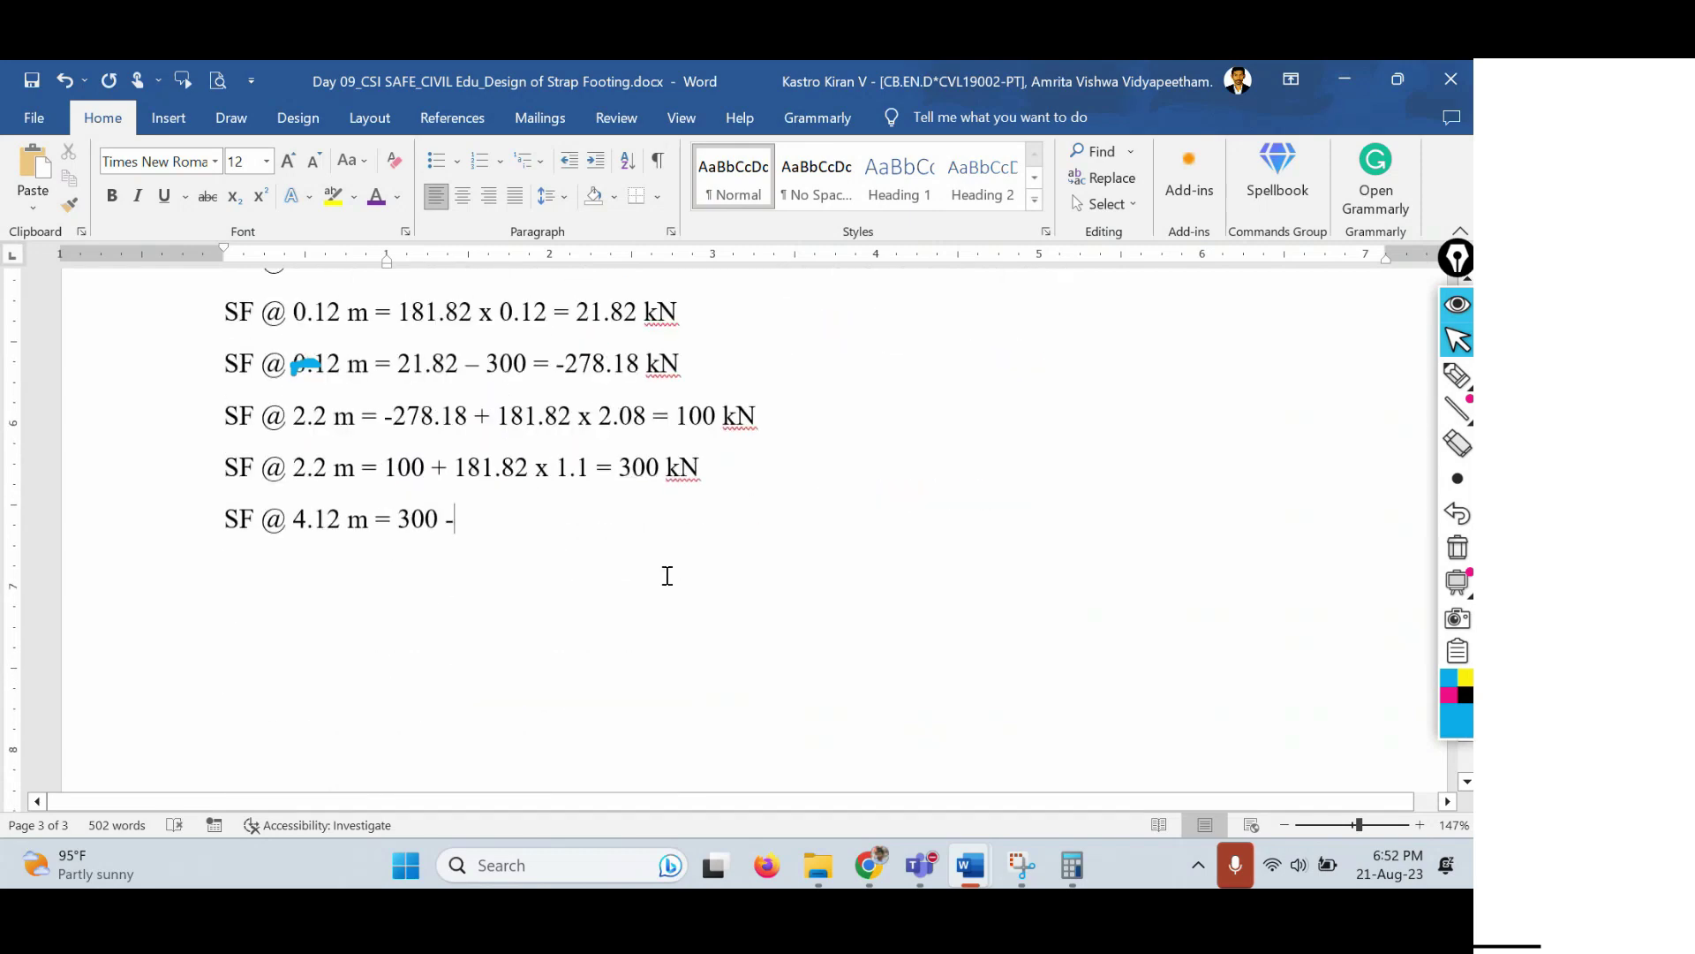
{"action": "type", "text": "500 "}
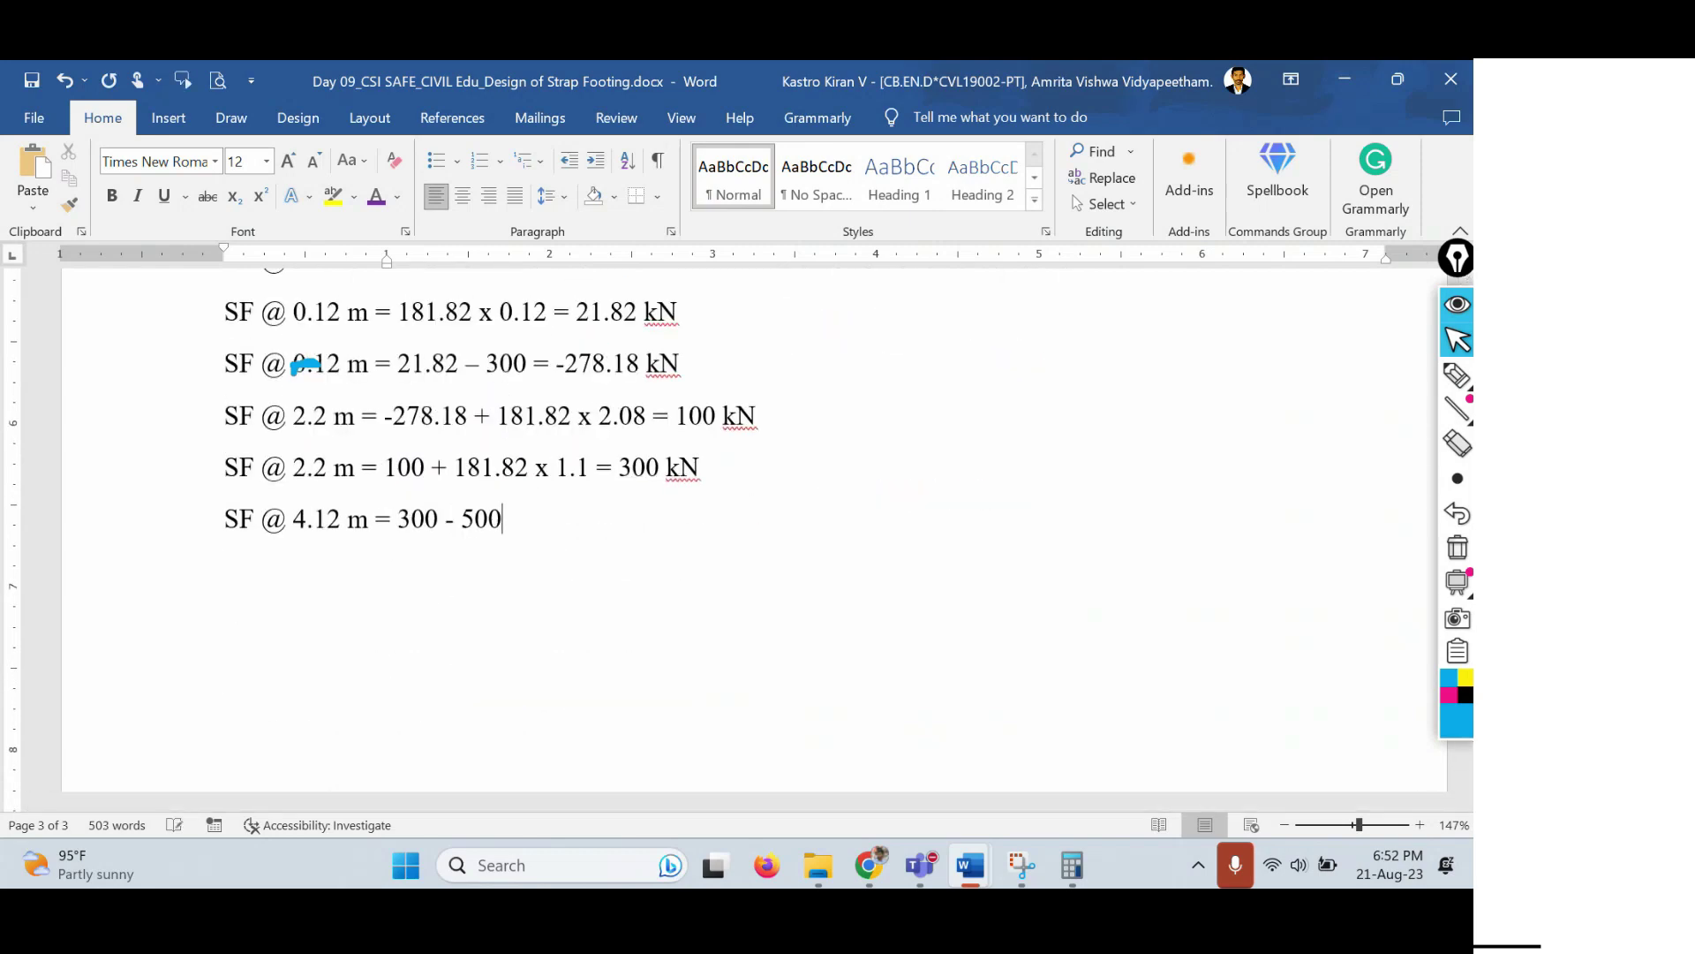
{"action": "type", "text": "= -0200"}
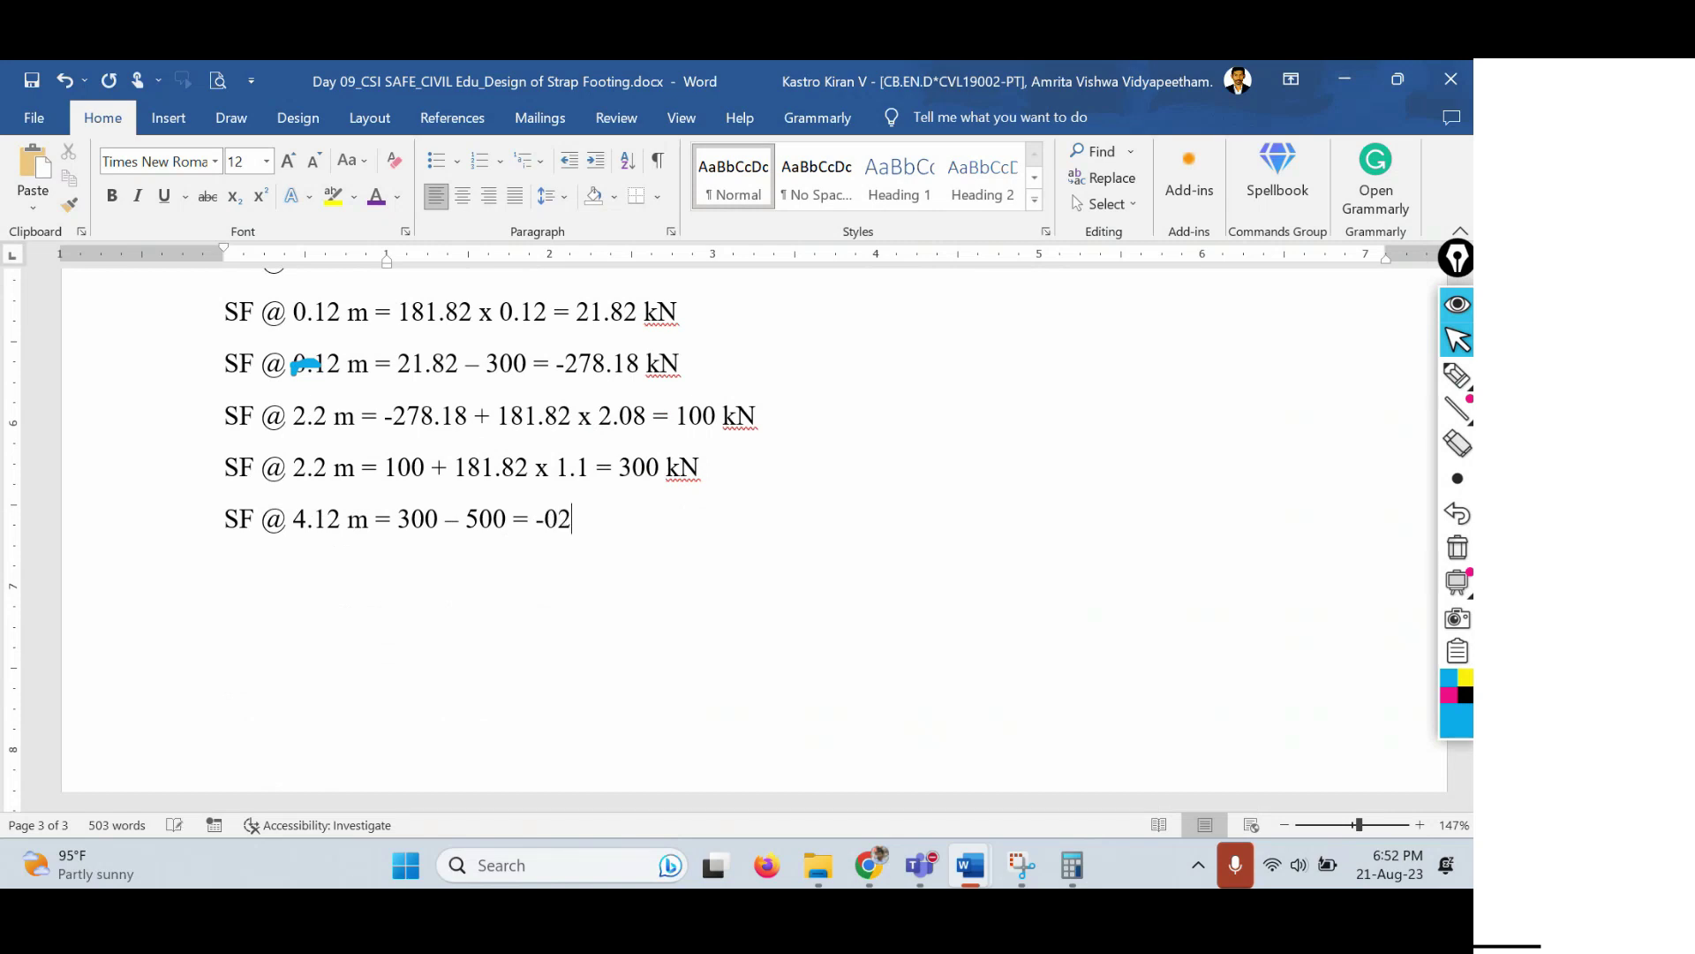
{"action": "key", "text": "Left"}
{"action": "key", "text": "Left"}
{"action": "key", "text": "Left"}
{"action": "key", "text": "Left"}
{"action": "key", "text": "BackSpace"}
{"action": "key", "text": "Right"}
{"action": "key", "text": "Right"}
{"action": "key", "text": "Right"}
{"action": "type", "text": "kN"}
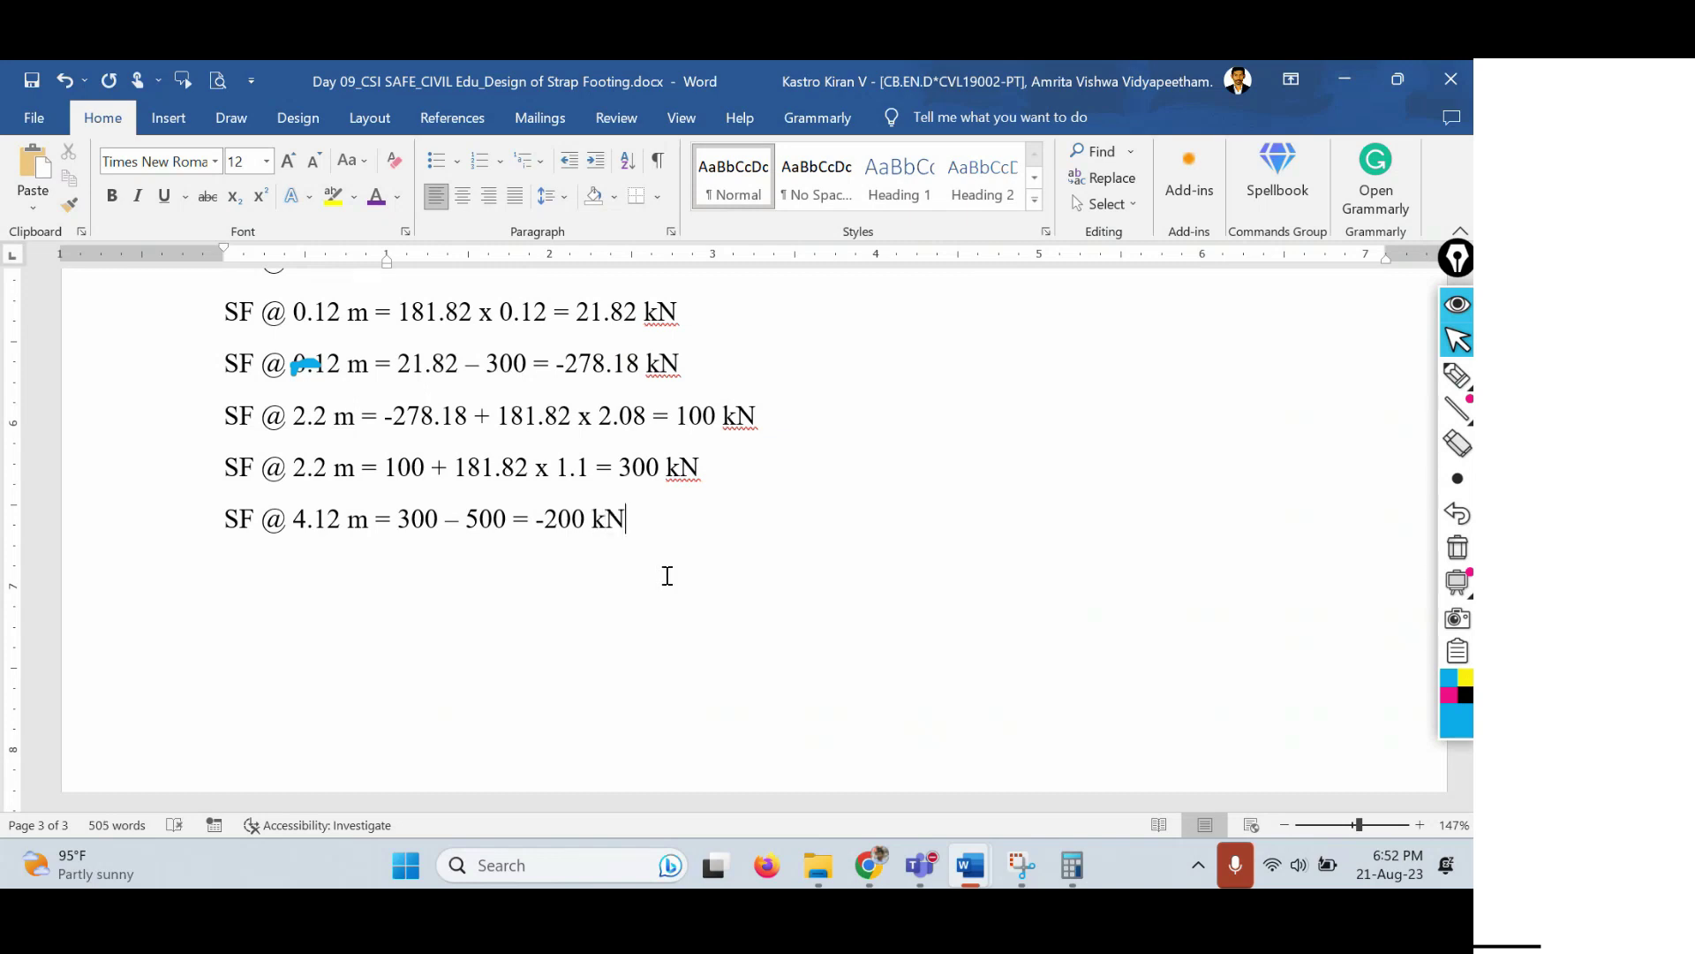
{"action": "scroll", "coordinate": [946, 539], "scroll_direction": "up", "scroll_amount": 5}
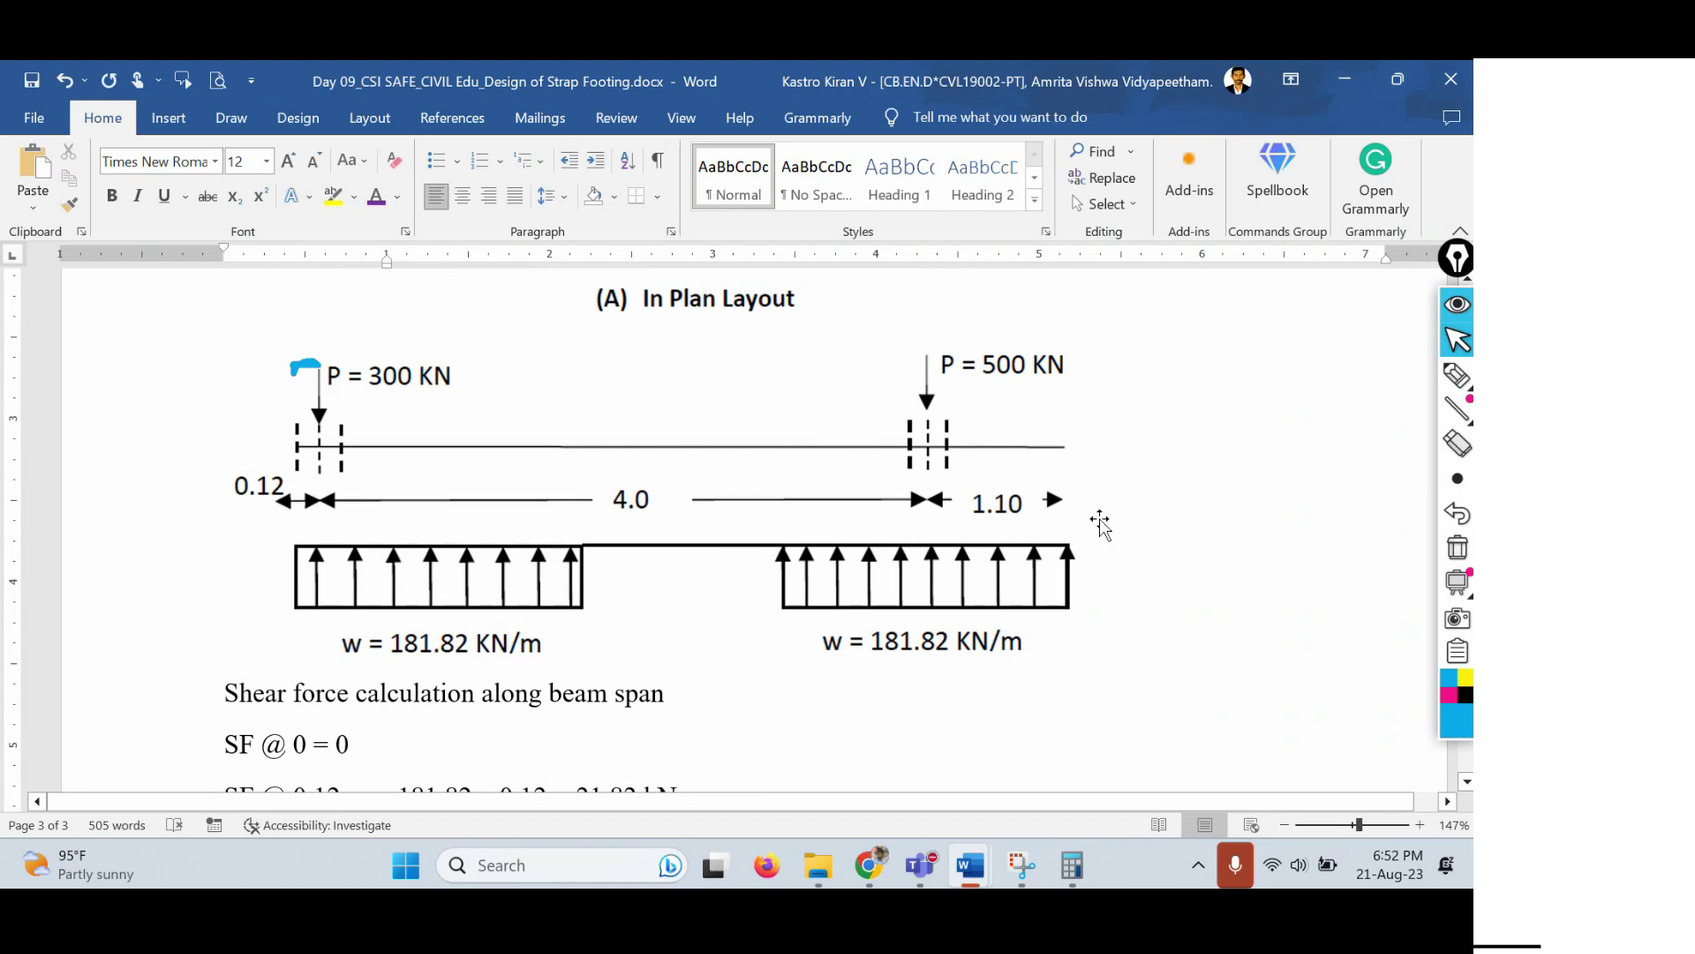
{"action": "scroll", "coordinate": [1039, 521], "scroll_direction": "down", "scroll_amount": 4}
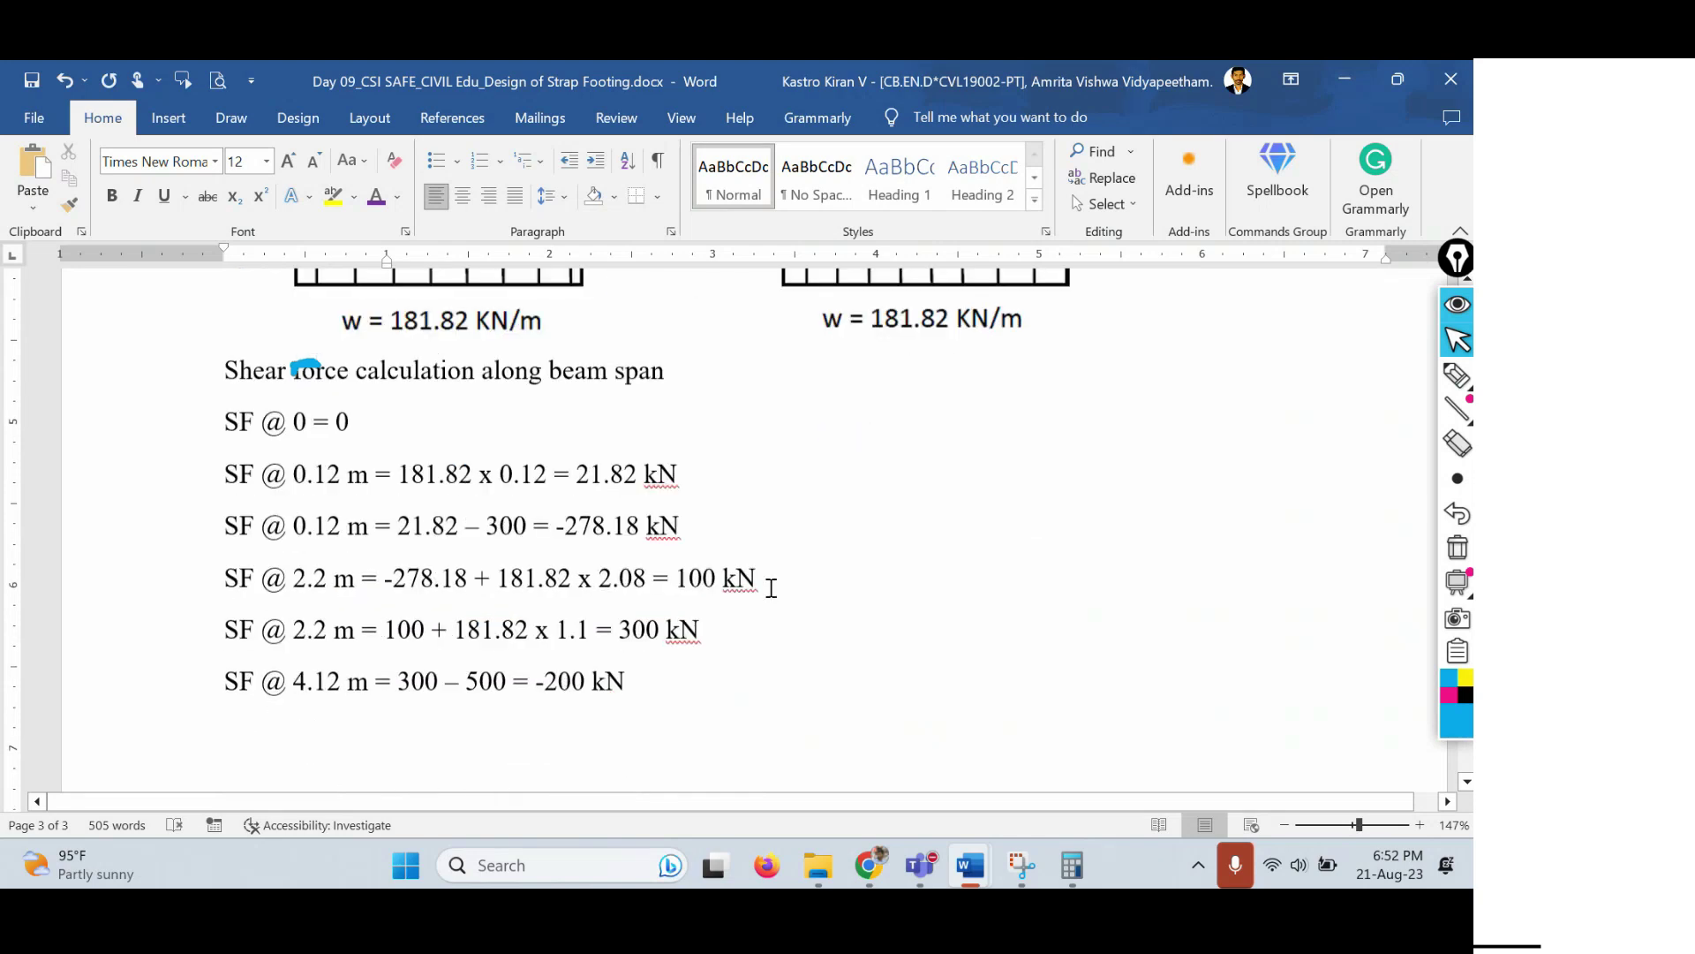
Add SF @ 5.22 m = -200 + 181.82 x 1.1 = 0 kN below the 4.12 m line and clear the ink marks.
{"action": "left_click", "coordinate": [708, 670]}
{"action": "key", "text": "Return"}
{"action": "type", "text": "SF"}
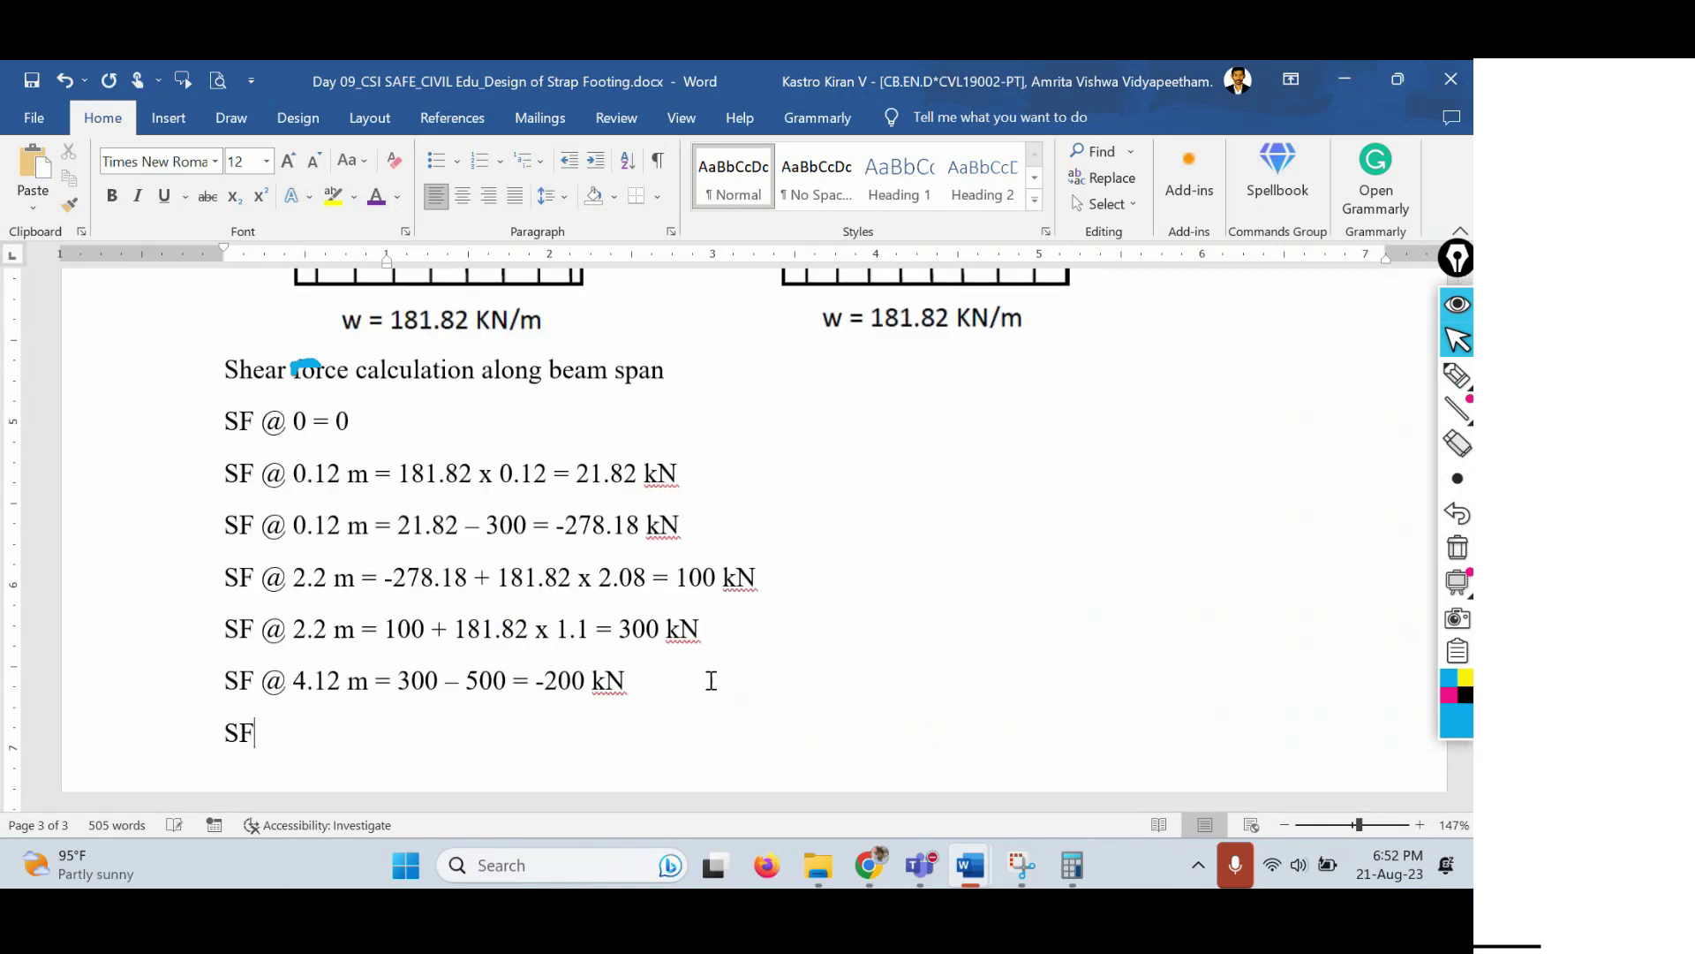
{"action": "type", "text": " @ 5.22 m = -200"}
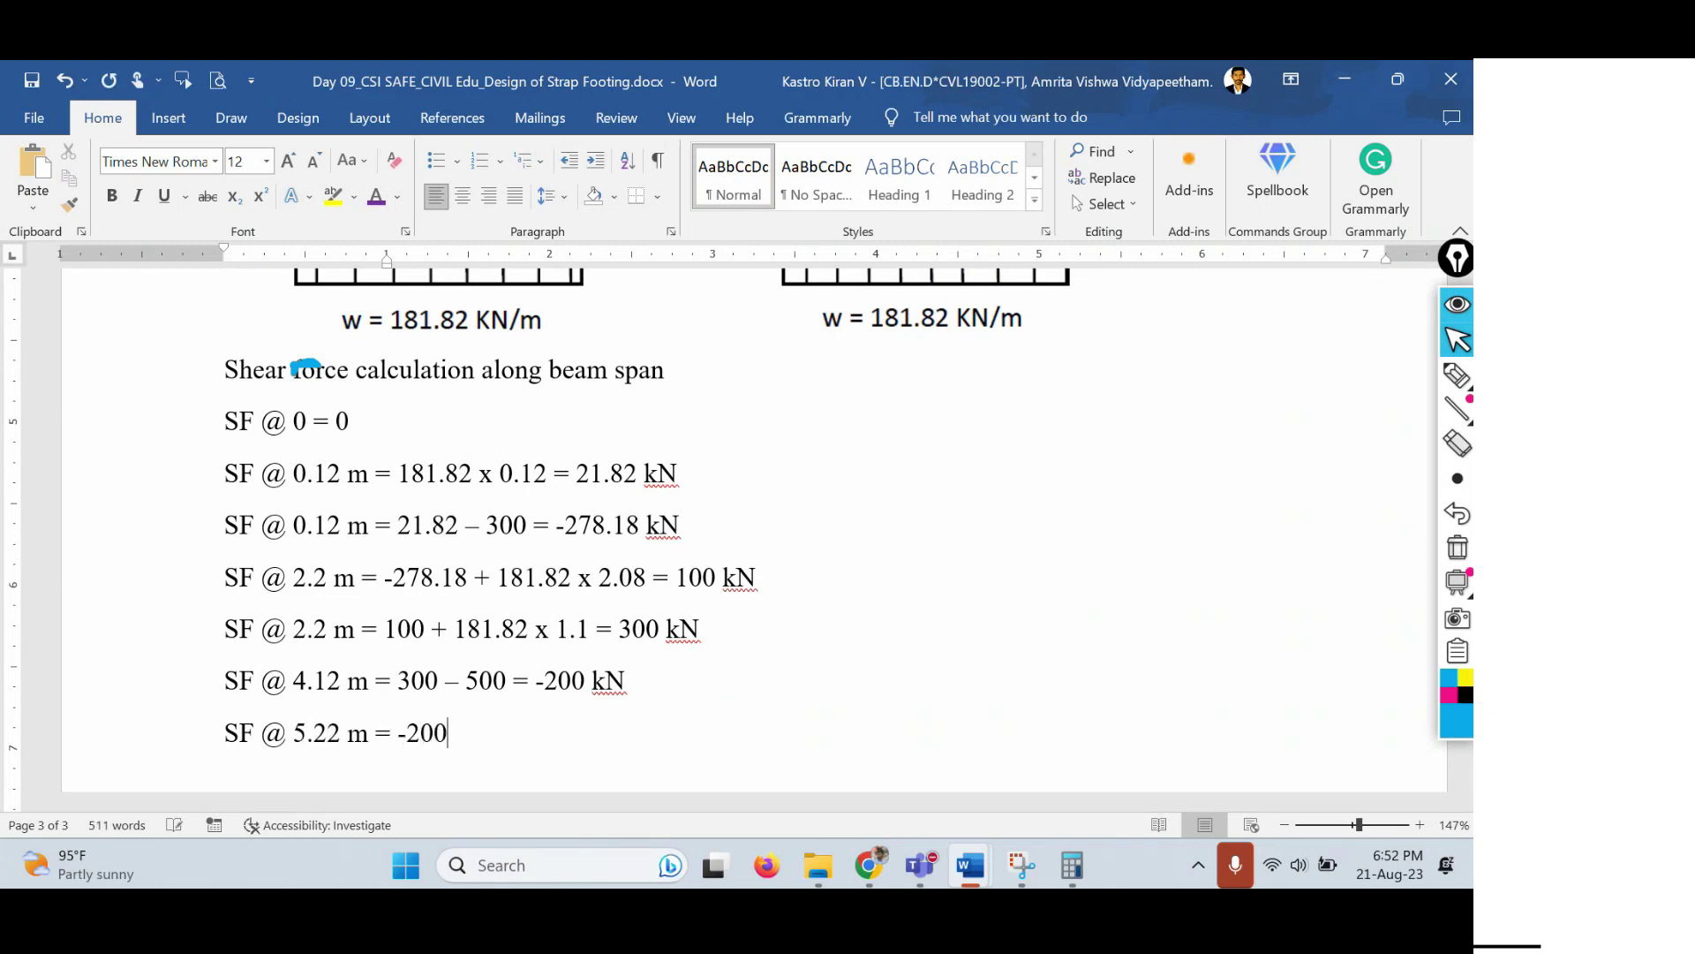
{"action": "type", "text": " + 181.82 x"}
{"action": "scroll", "coordinate": [935, 696], "scroll_direction": "up", "scroll_amount": 3}
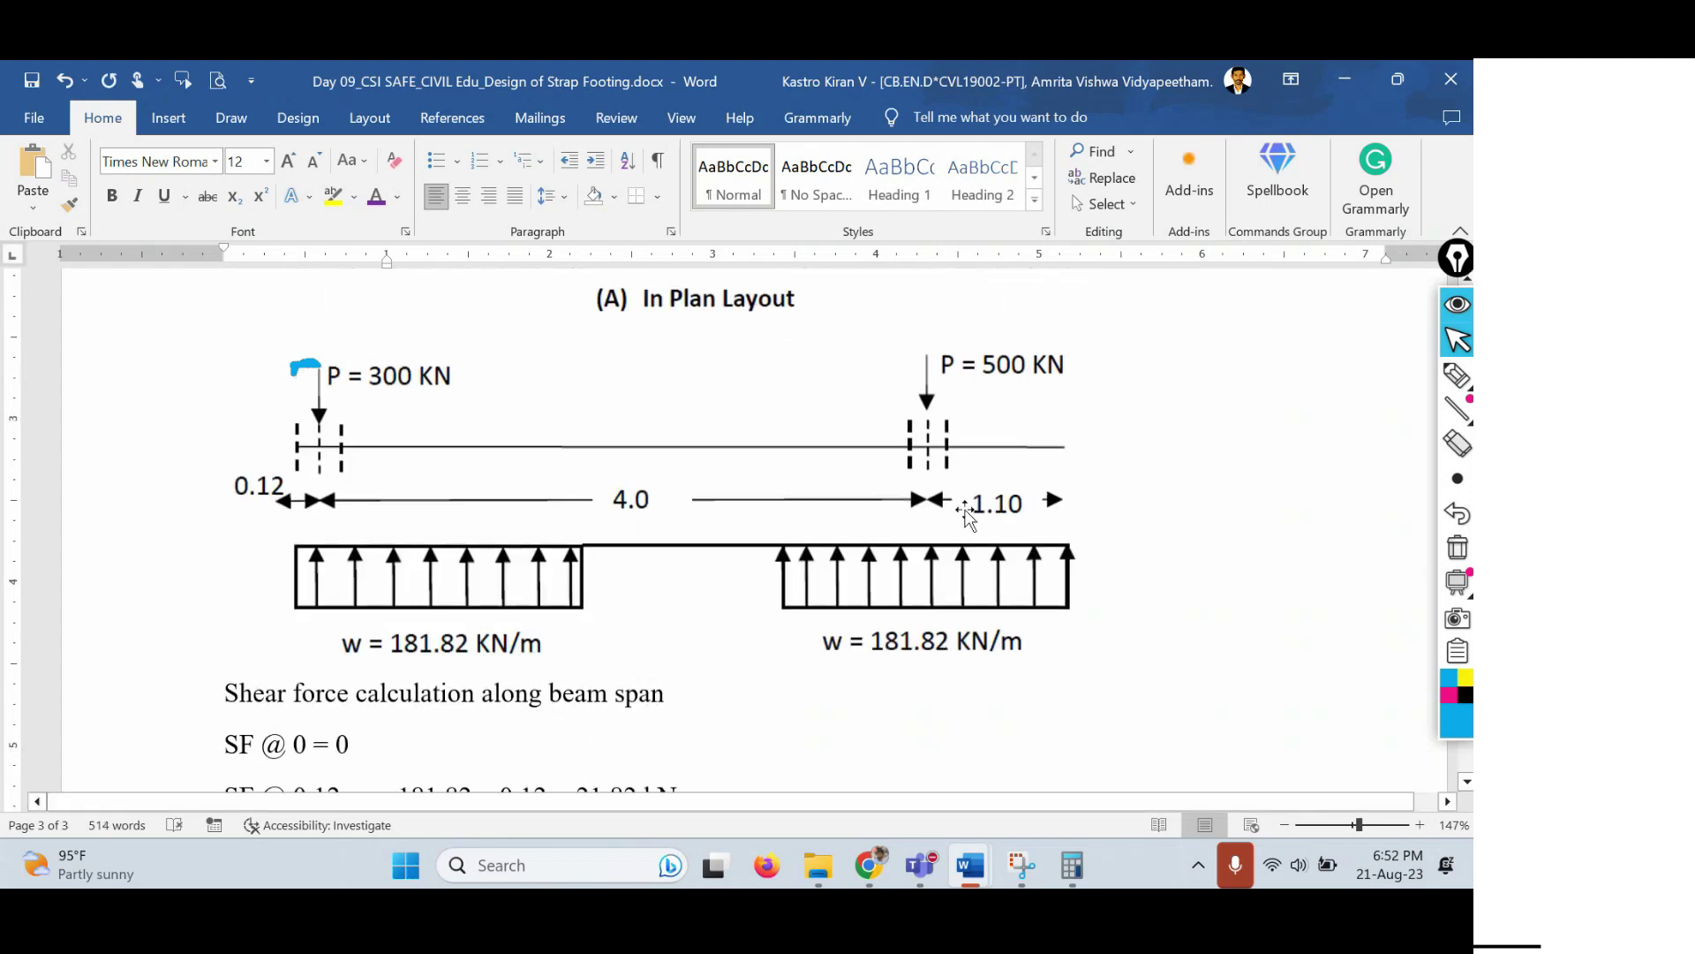
{"action": "scroll", "coordinate": [989, 525], "scroll_direction": "down", "scroll_amount": 5}
{"action": "type", "text": "181.82 x 1.1 "}
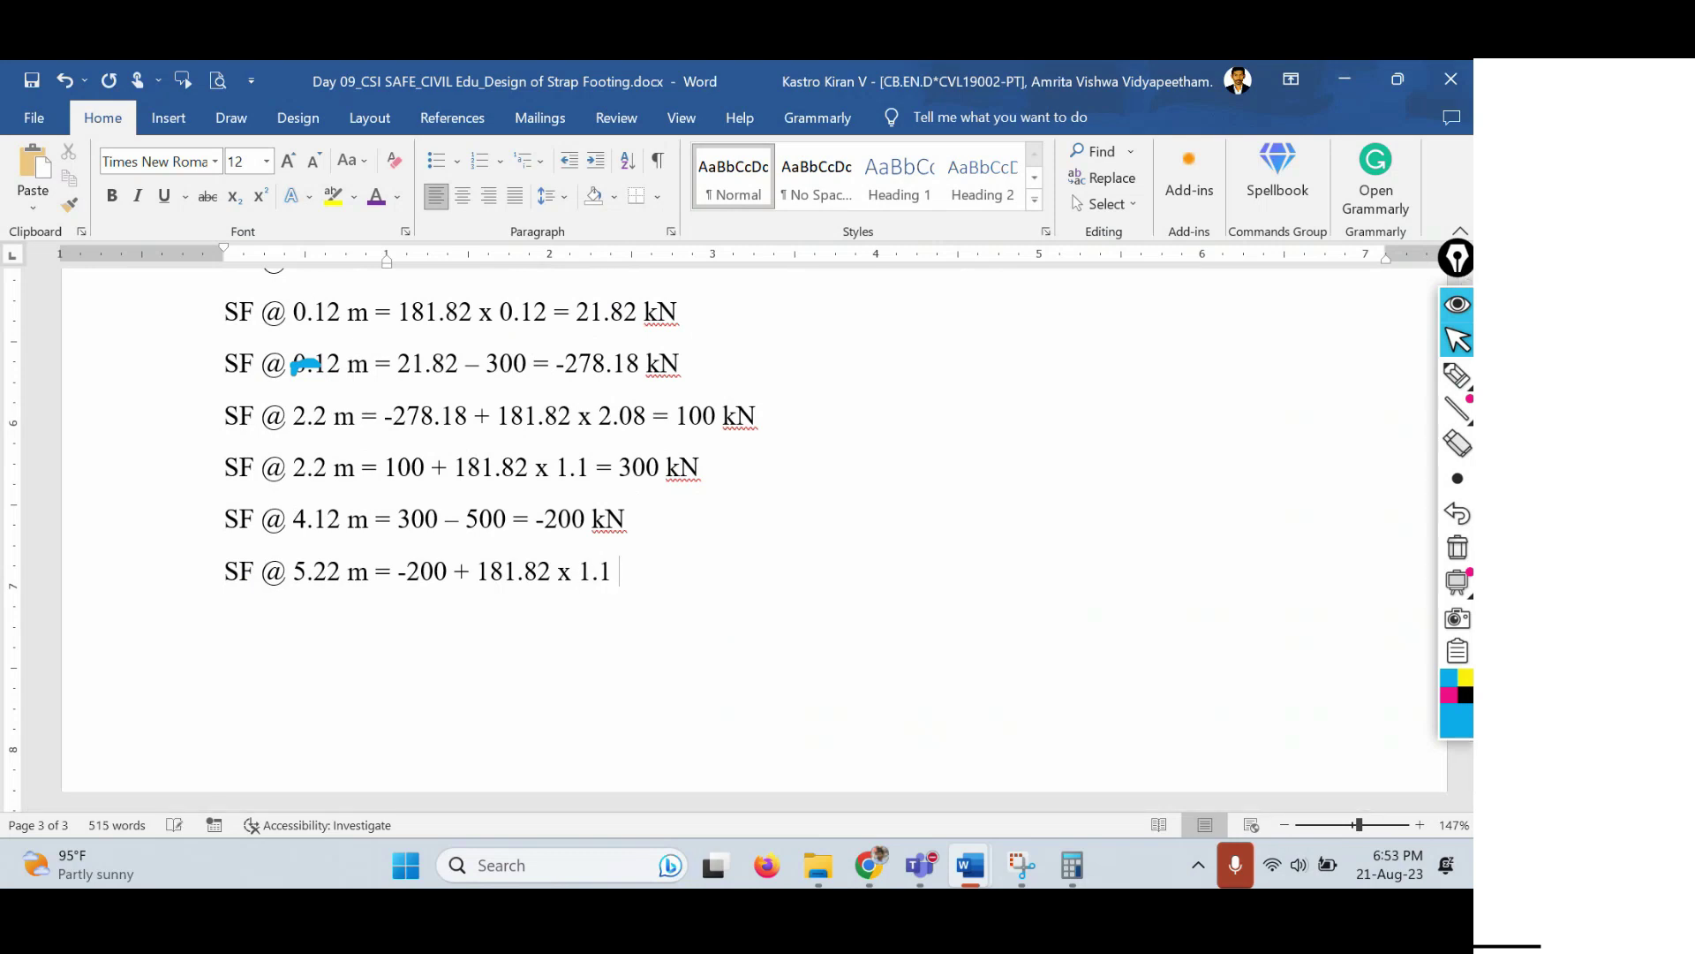
{"action": "type", "text": "= 0 kN"}
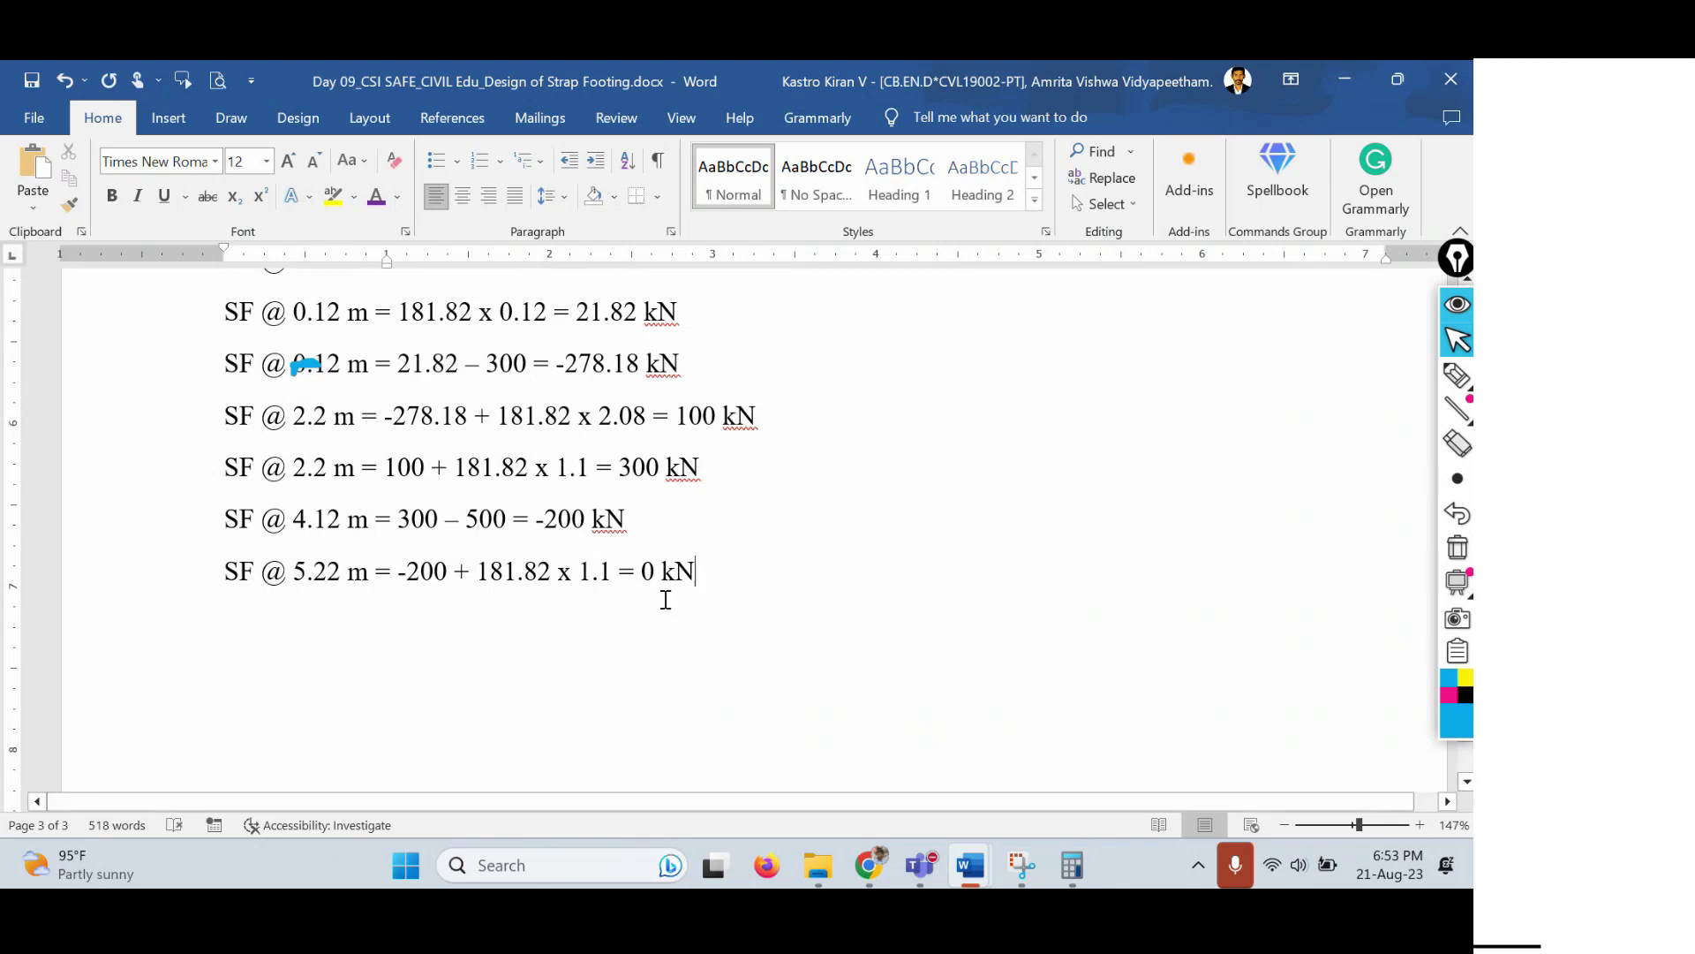
{"action": "left_click", "coordinate": [1458, 547]}
Type the heading 'Bending moment calculation along beam span' under the SF lines, fixing the 'Beaning' typo.
{"action": "scroll", "coordinate": [733, 583], "scroll_direction": "down", "scroll_amount": 1}
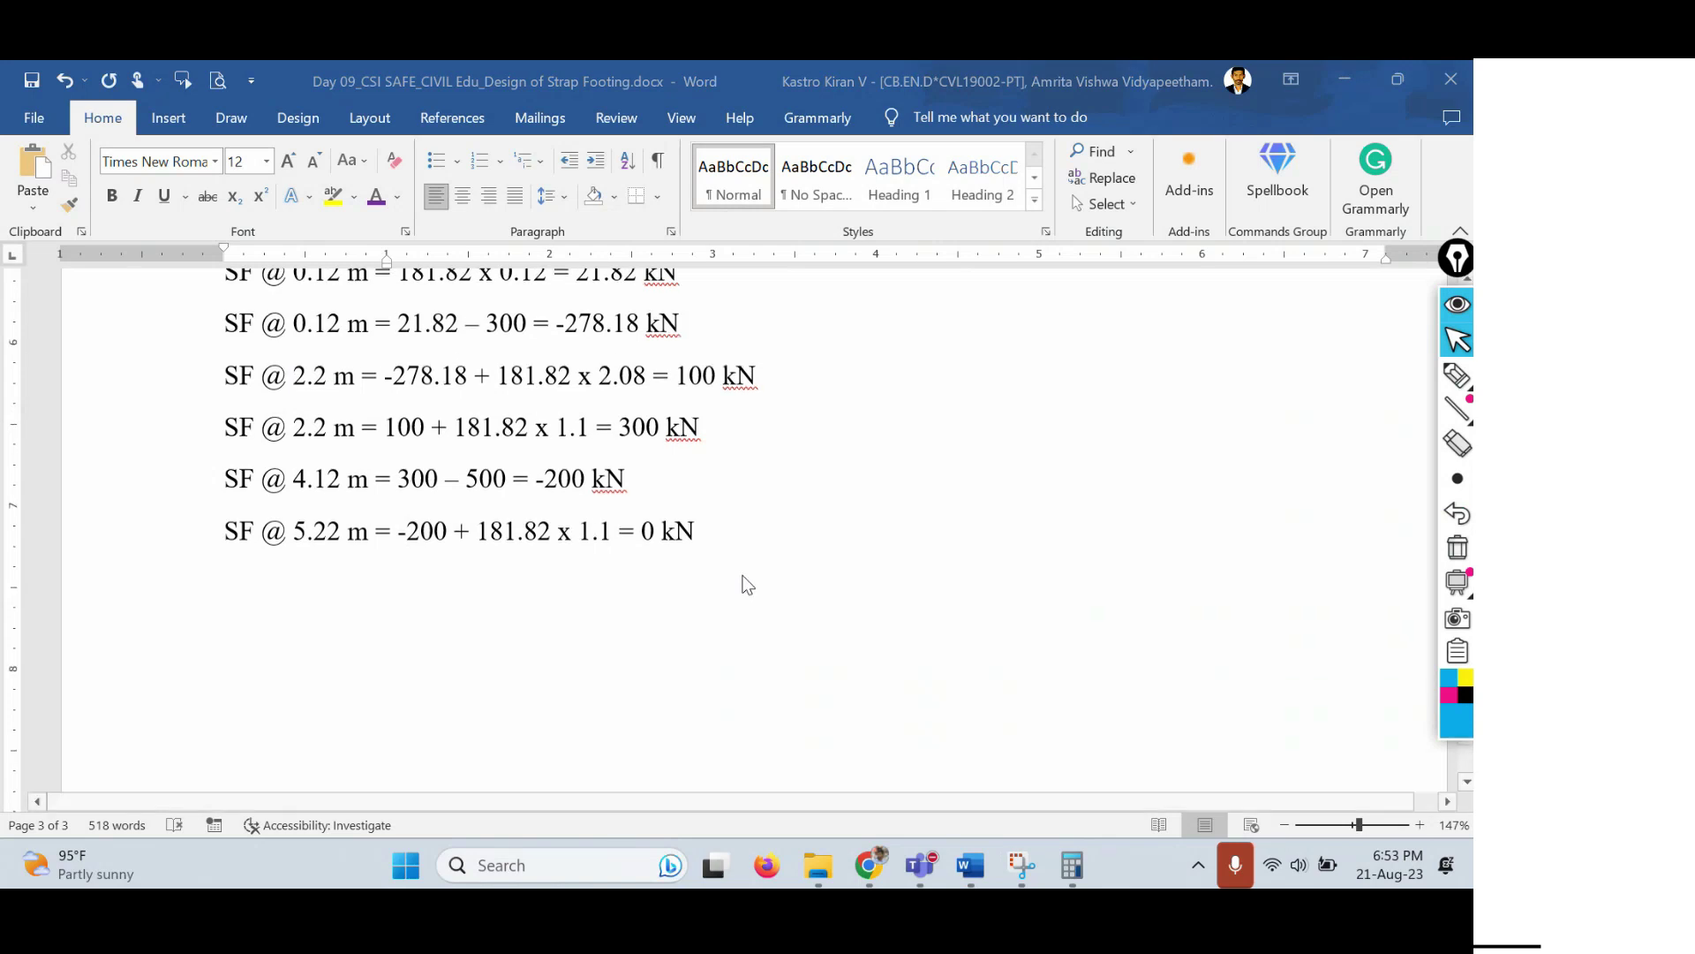
{"action": "left_click", "coordinate": [758, 482]}
{"action": "key", "text": "Return"}
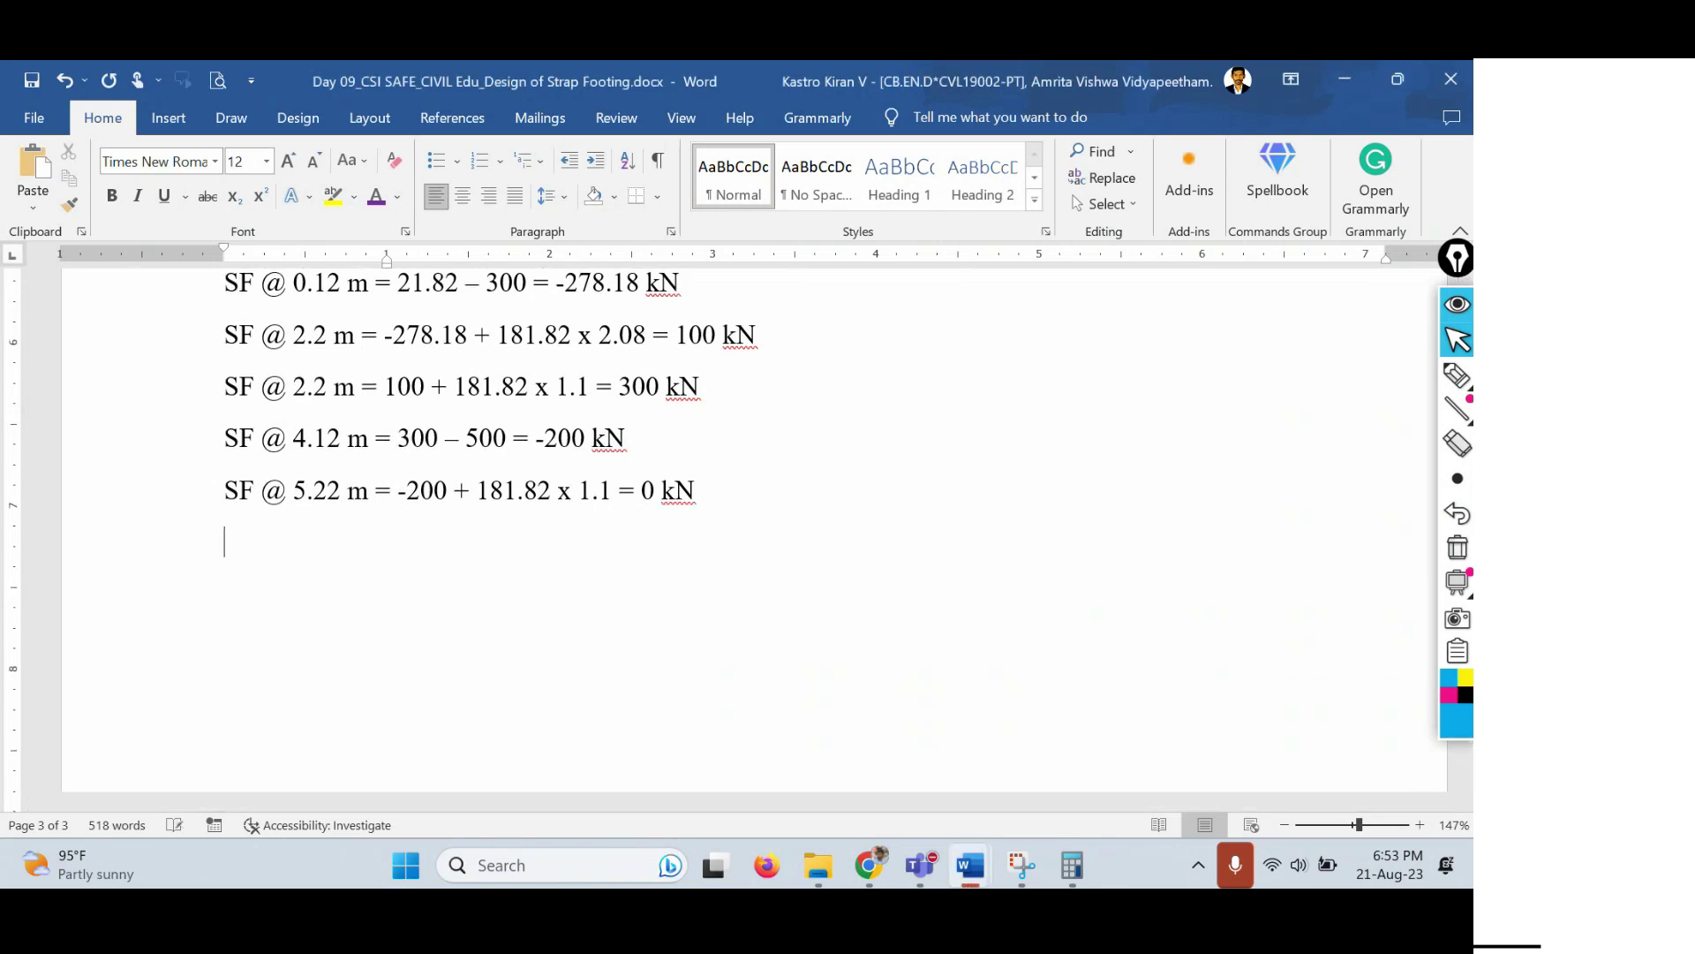
{"action": "type", "text": "Beaning moment"}
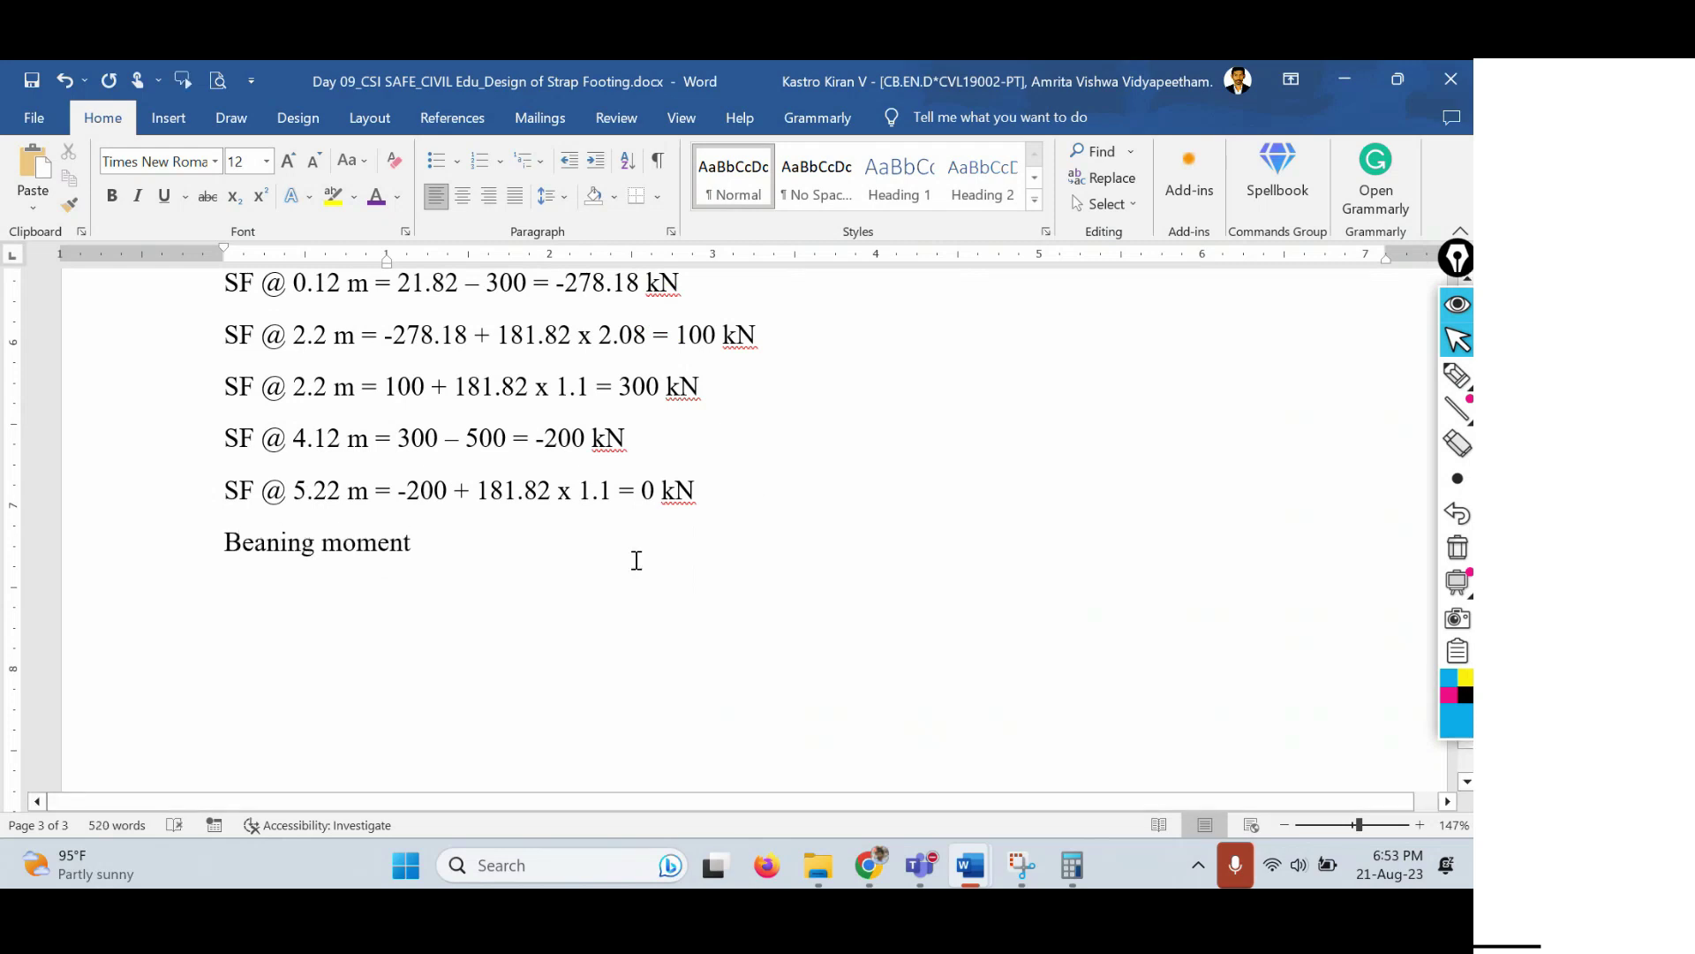
{"action": "key", "text": "Left"}
{"action": "key", "text": "Left"}
{"action": "key", "text": "Left"}
{"action": "key", "text": "Left"}
{"action": "key", "text": "Left"}
{"action": "key", "text": "Left"}
{"action": "key", "text": "Left"}
{"action": "key", "text": "Left"}
{"action": "key", "text": "Left"}
{"action": "key", "text": "Left"}
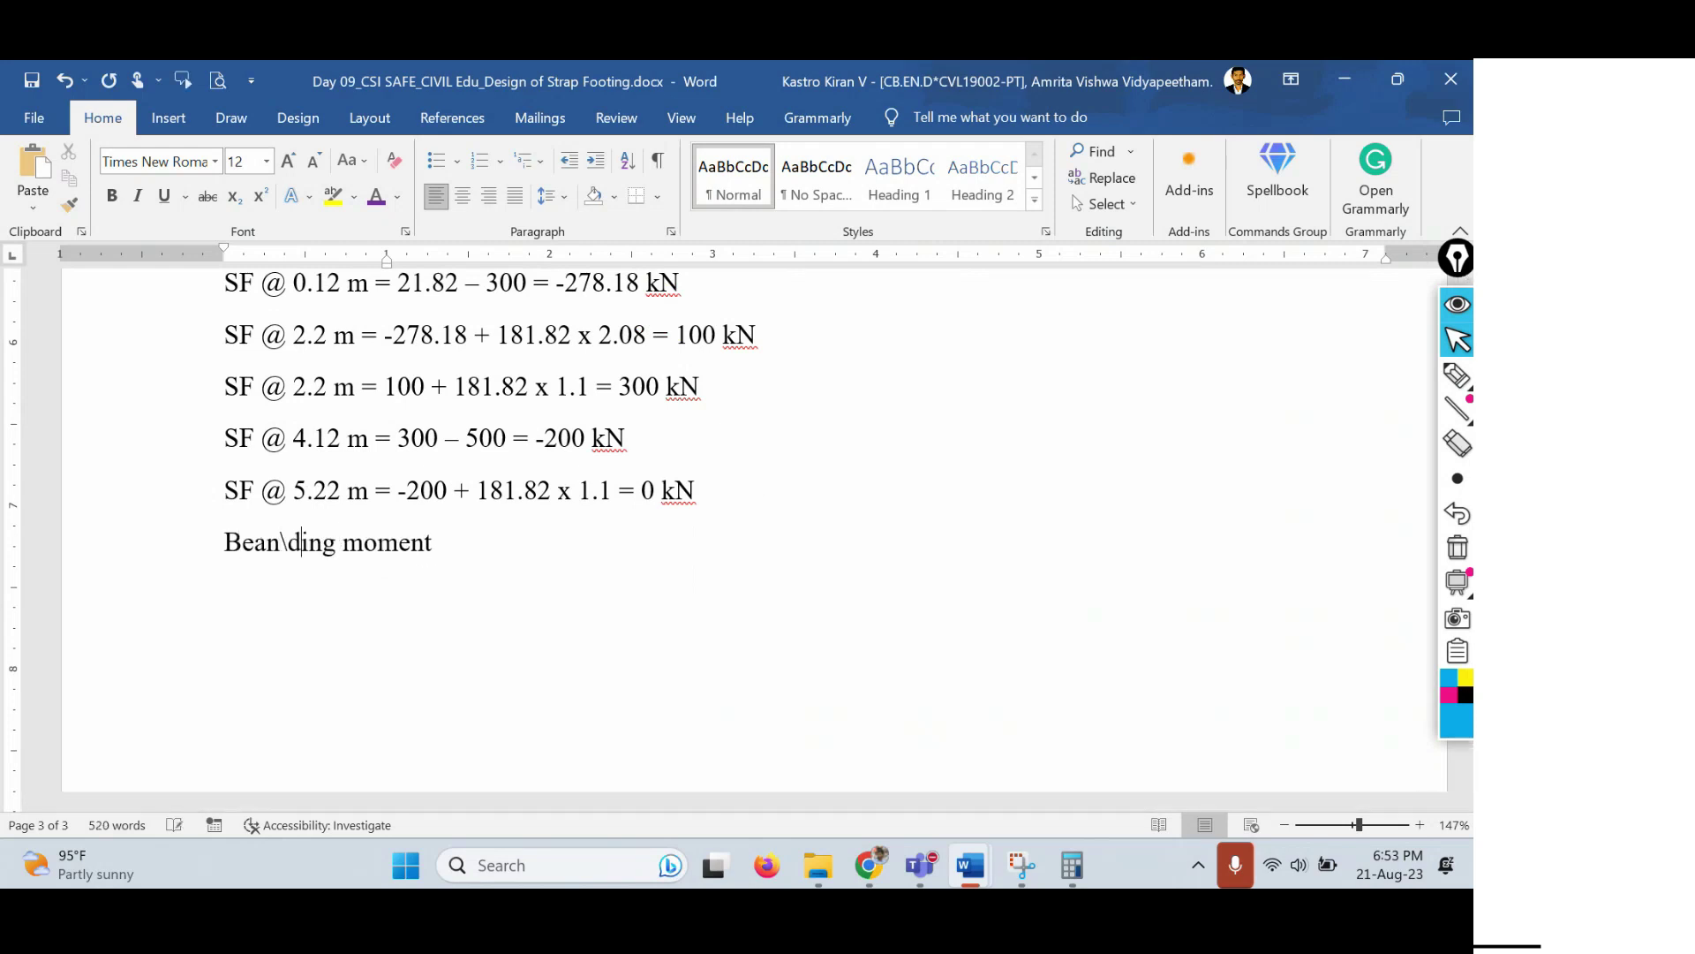
{"action": "key", "text": "BackSpace"}
{"action": "type", "text": "d"}
{"action": "key", "text": "BackSpace"}
{"action": "key", "text": "BackSpace"}
{"action": "type", "text": "nd"}
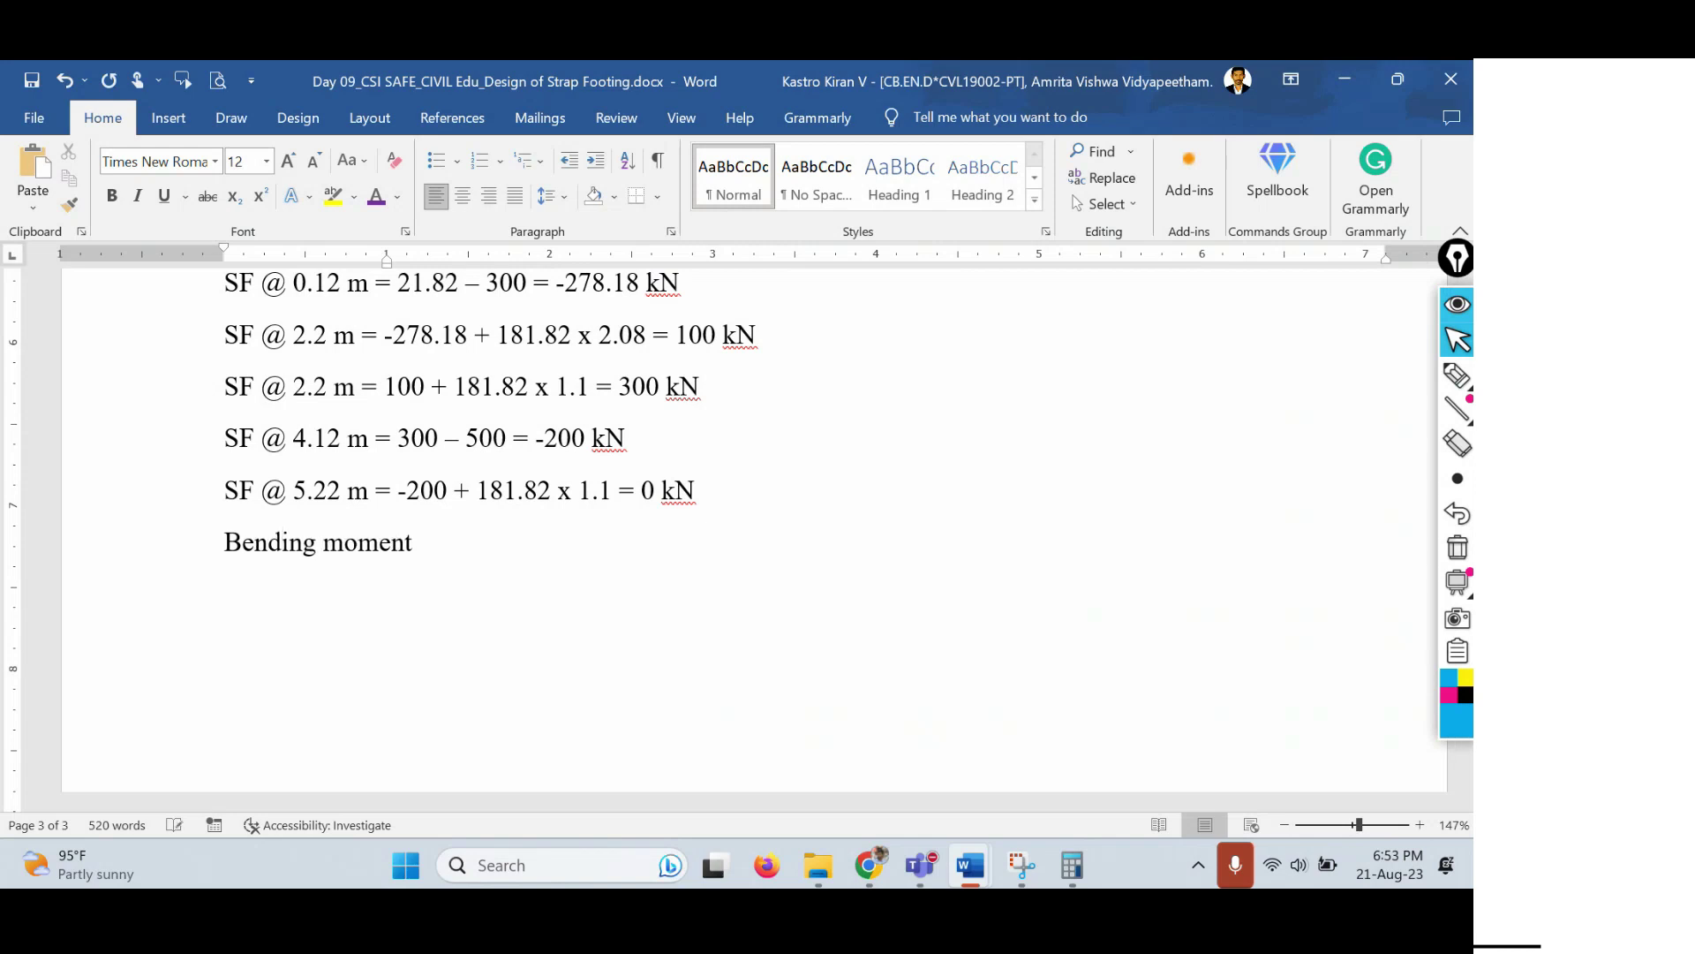
{"action": "key", "text": "End"}
{"action": "type", "text": "calculation along beam span"}
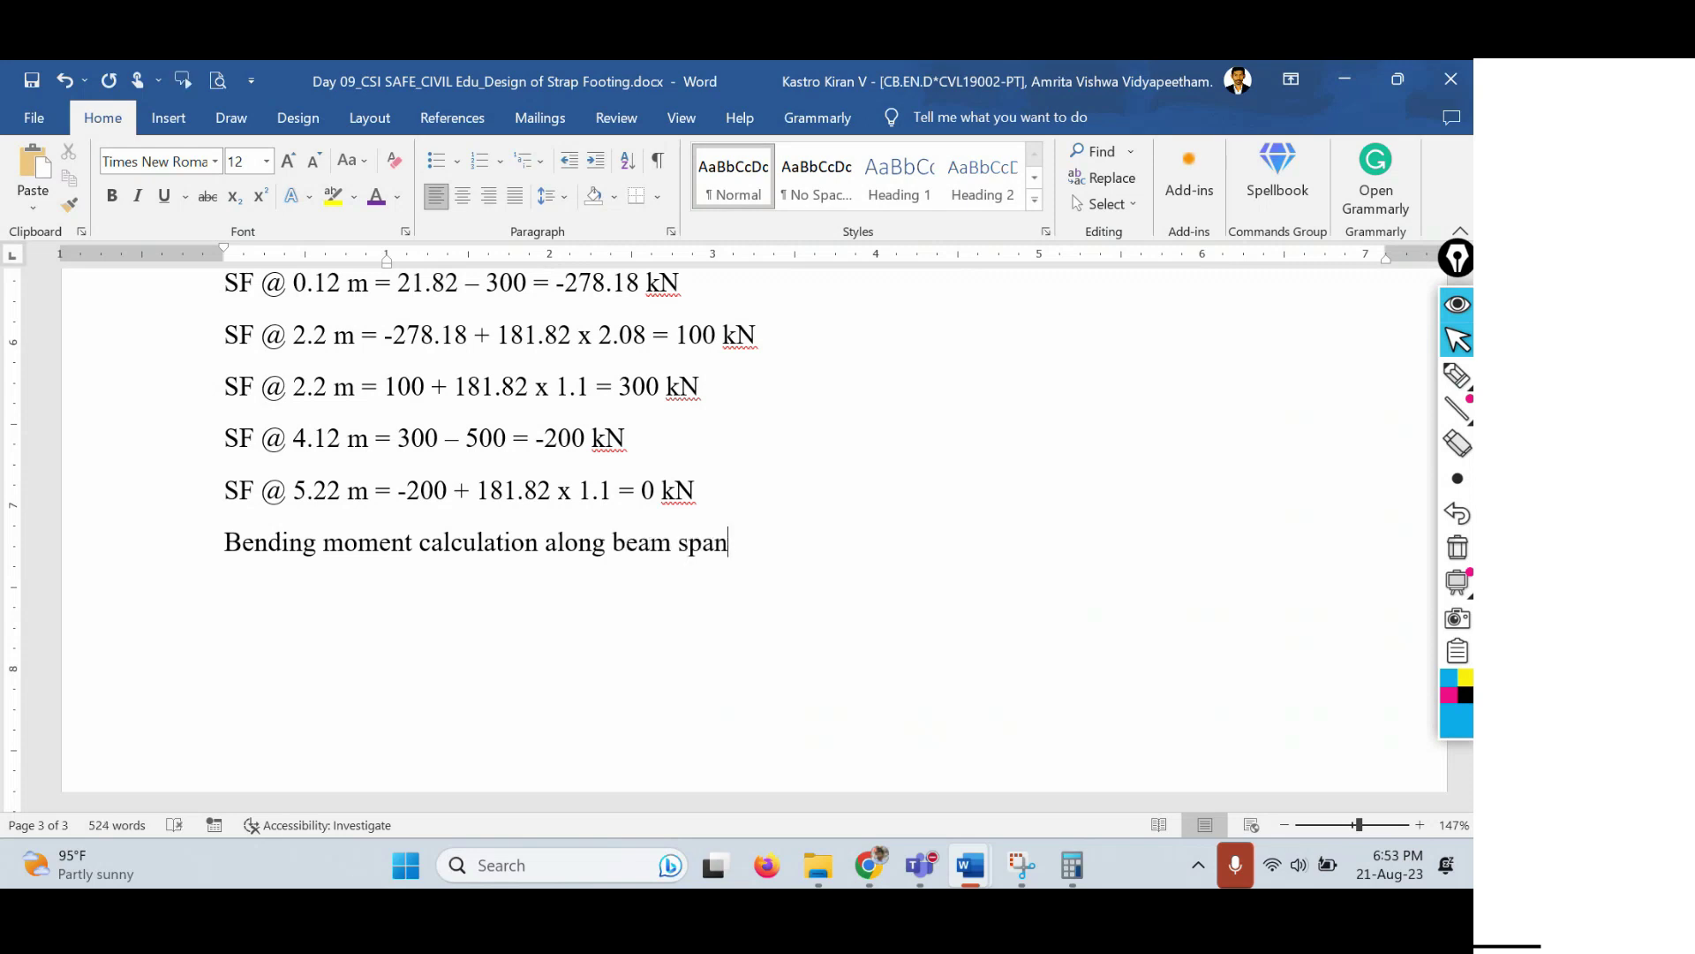
{"action": "key", "text": "Return"}
Enter BM @ 0 = 0 kN-m and BM @ 0.12 m = 1.31 kN-m.
{"action": "type", "text": "BM @"}
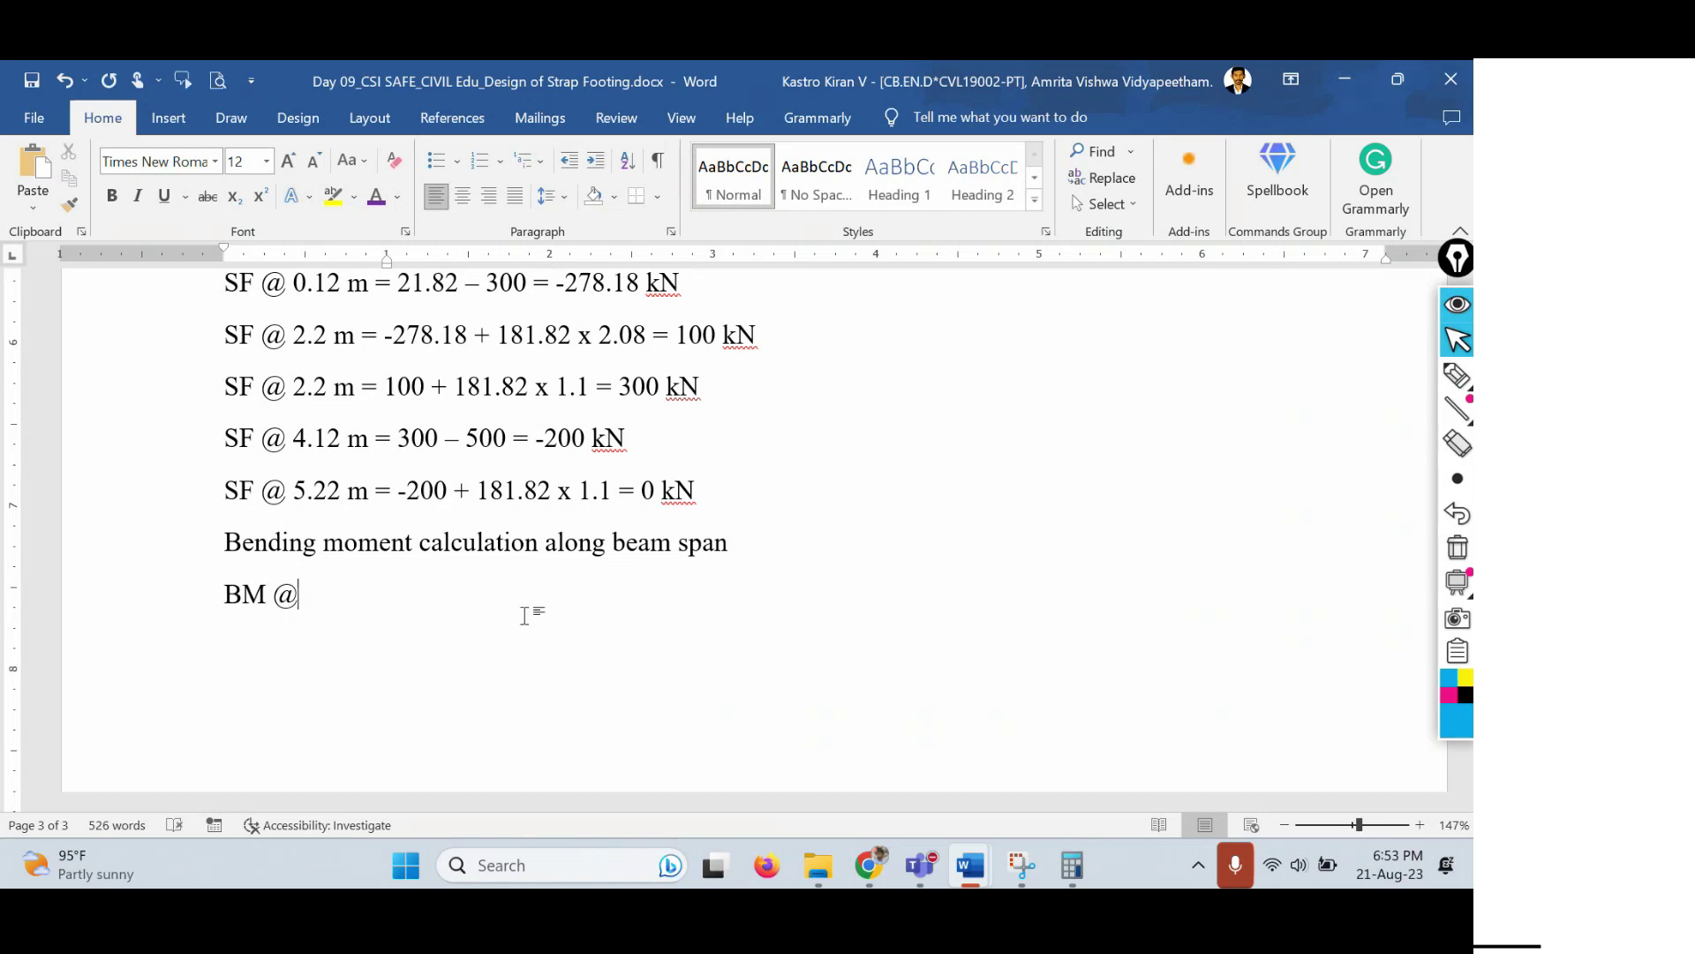
{"action": "type", "text": " 0 ="}
{"action": "type", "text": "0 kN-m"}
{"action": "key", "text": "Return"}
{"action": "type", "text": "BM @ 0.12 n"}
{"action": "key", "text": "BackSpace"}
{"action": "type", "text": "m"}
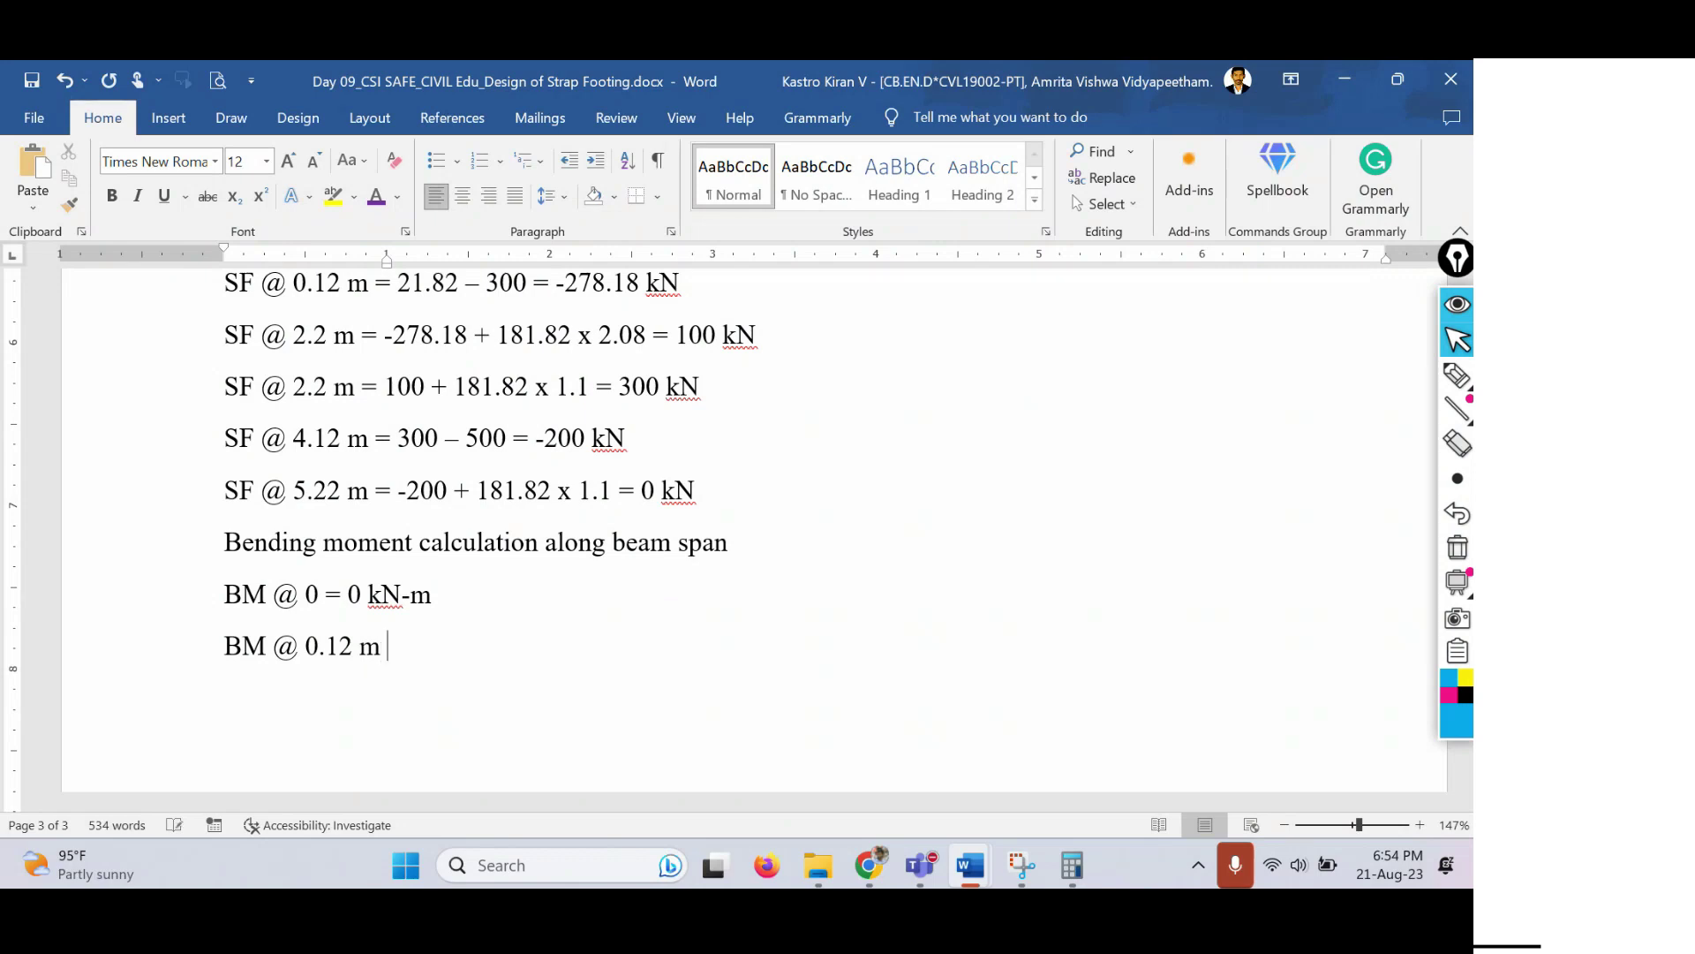
{"action": "type", "text": " = 1.31 kn"}
{"action": "key", "text": "BackSpace"}
{"action": "type", "text": "N-m"}
{"action": "key", "text": "Return"}
Enter BM @ 1.65 m = -211.5 kN-m and BM @ 2.2 m = -183.99 kN-m.
{"action": "type", "text": "BM "}
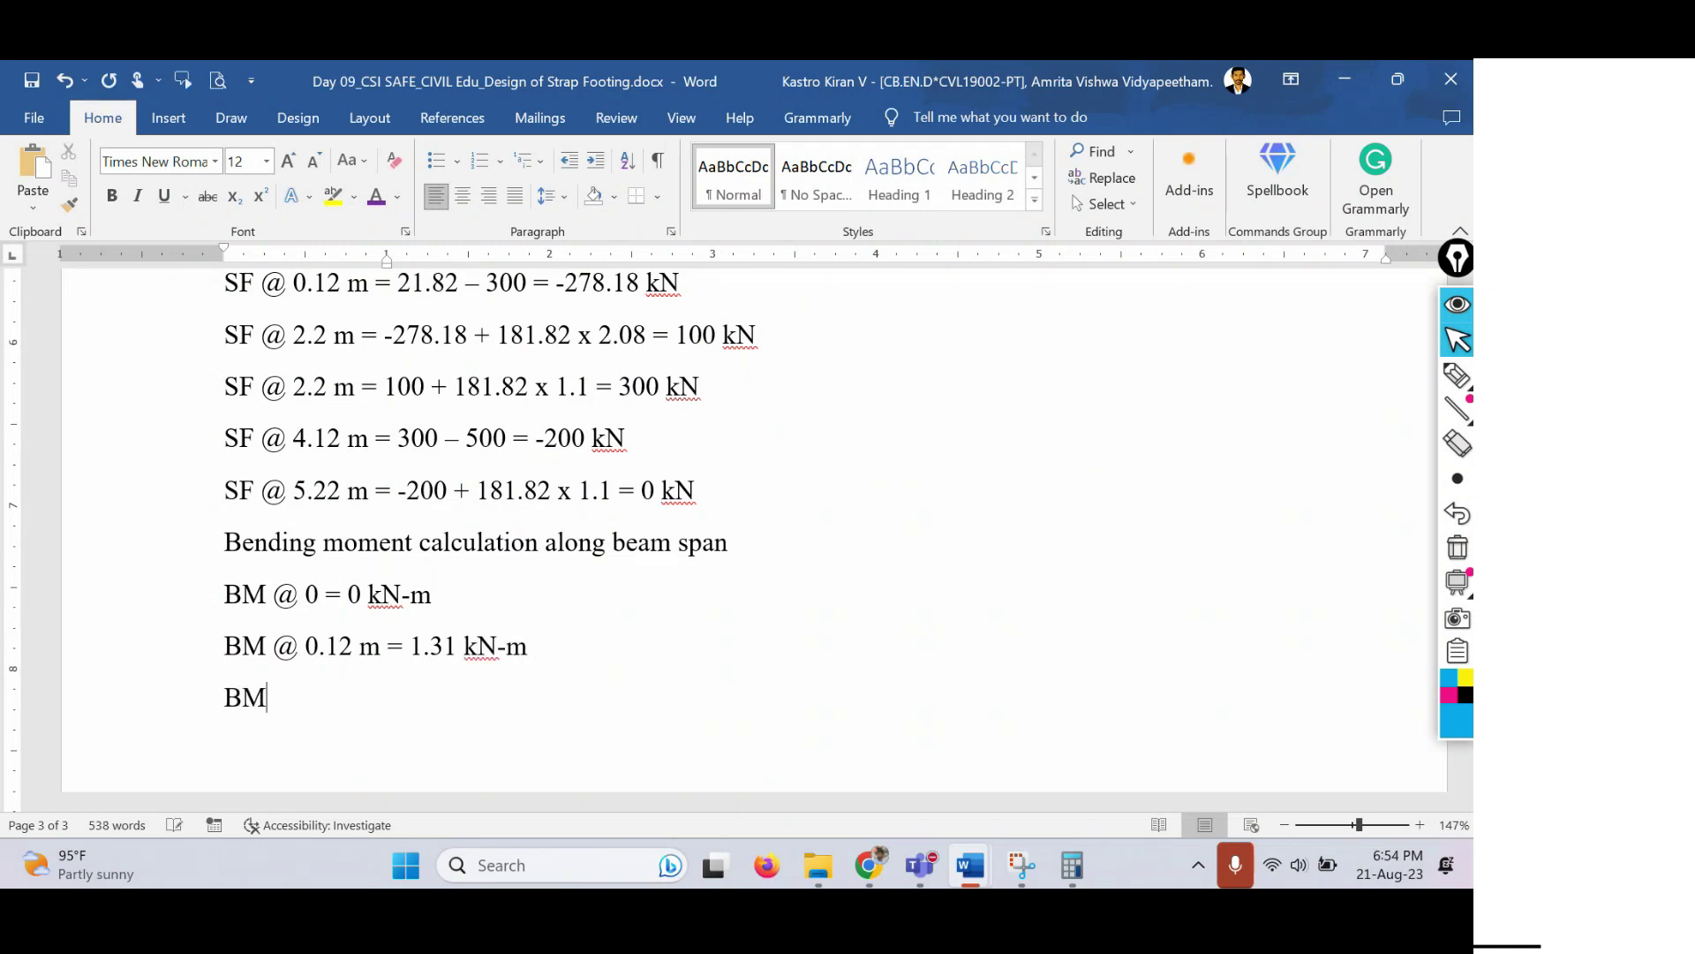
{"action": "type", "text": "@ 1.65 m "}
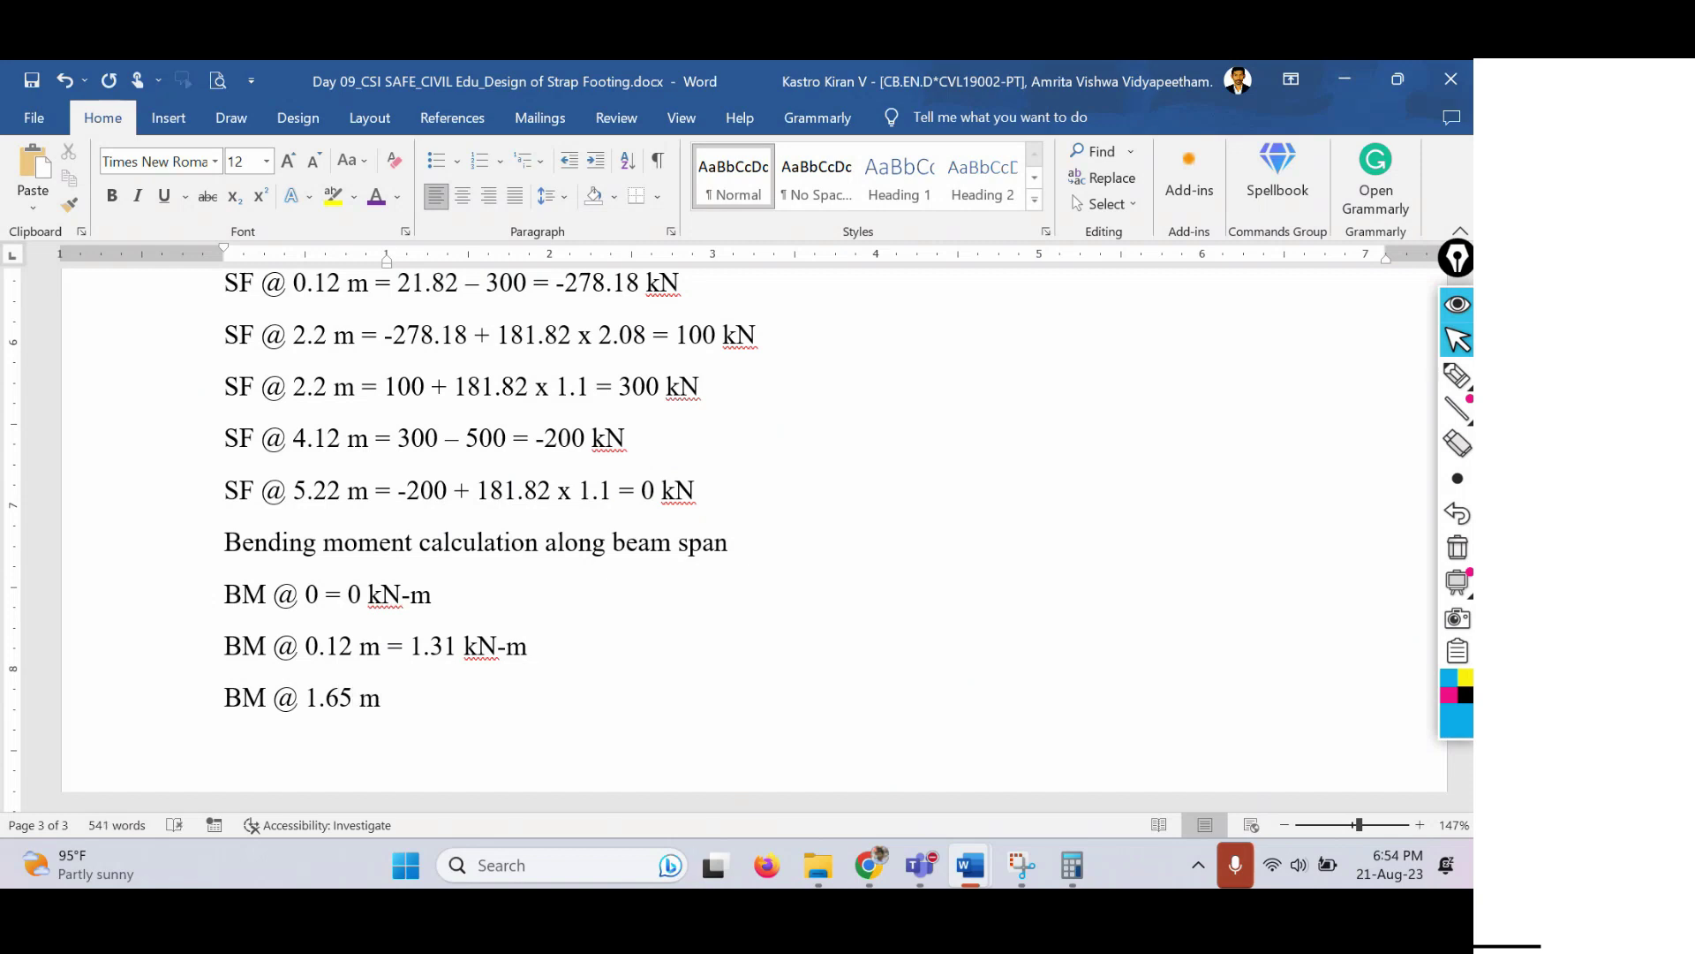
{"action": "type", "text": "="}
{"action": "type", "text": " -211"}
{"action": "type", "text": ".5 kN"}
{"action": "type", "text": "-"}
{"action": "key", "text": "BackSpace"}
{"action": "type", "text": "-m"}
{"action": "key", "text": "Return"}
{"action": "type", "text": "BM @ "}
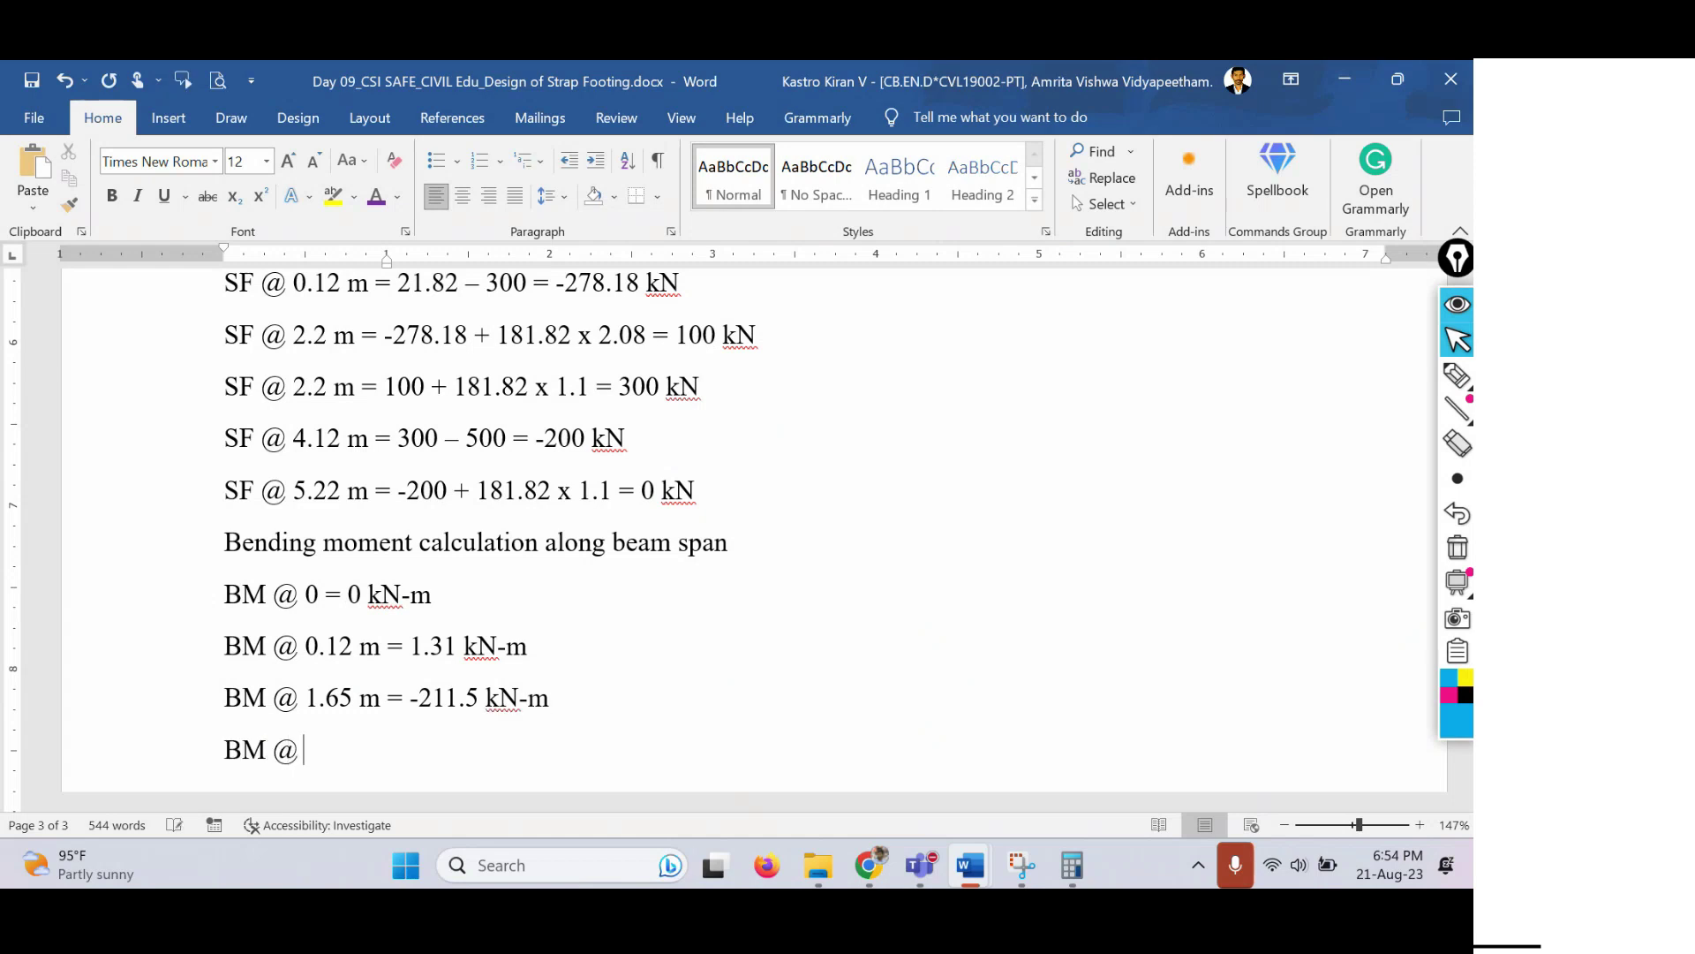
{"action": "type", "text": "2.2  m = -183.99 kN-m"}
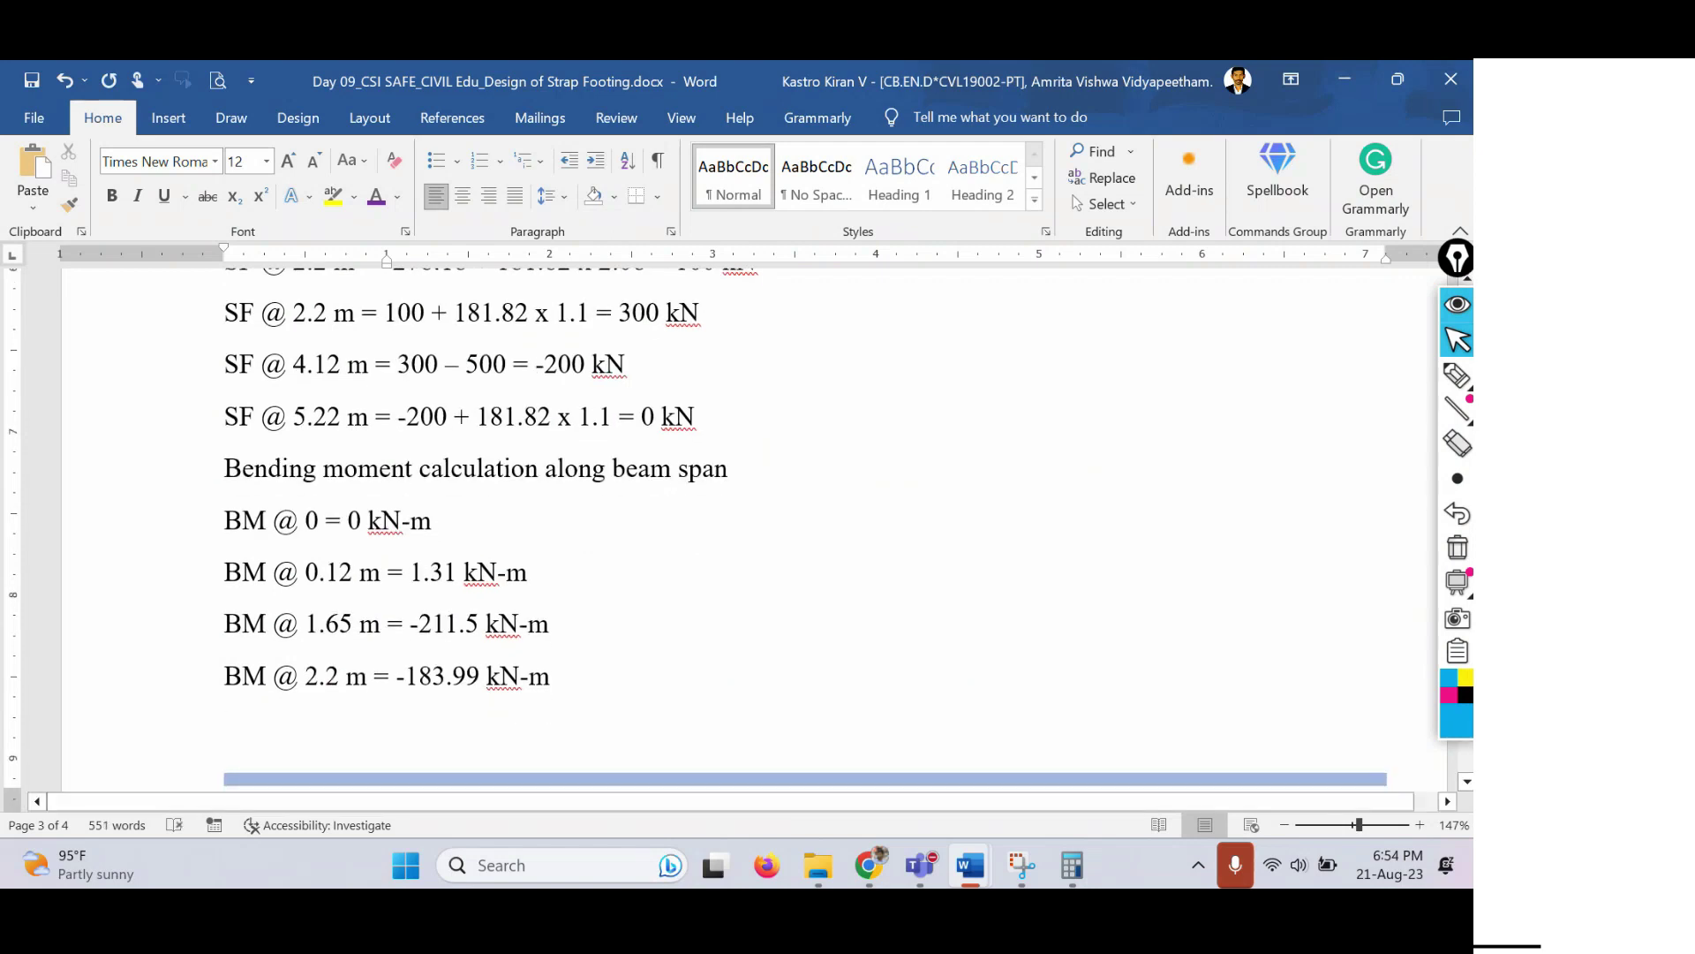
{"action": "left_click_drag", "start_coordinate": [371, 451], "coordinate": [226, 445]}
{"action": "scroll", "coordinate": [256, 494], "scroll_direction": "down", "scroll_amount": 3}
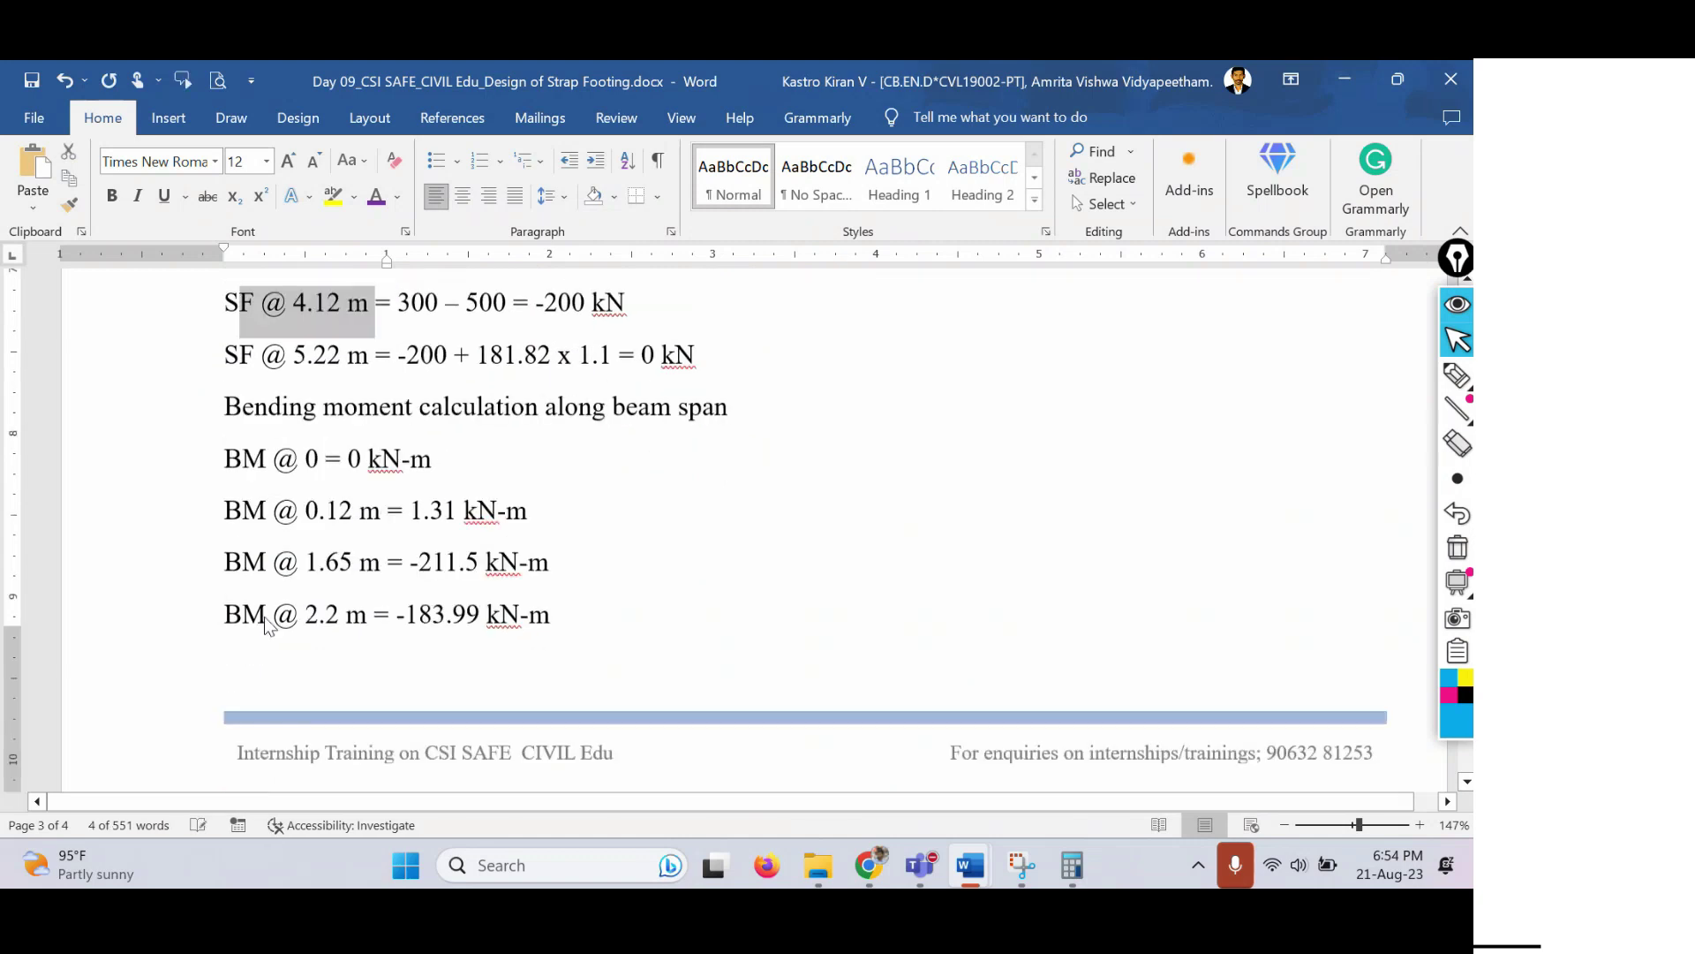
Append BM @ 4.12 m = 110 kN-m and BM @ 5.22 m = 0 kN-m to the moment list.
{"action": "left_click", "coordinate": [281, 562]}
{"action": "type", "text": "BM "}
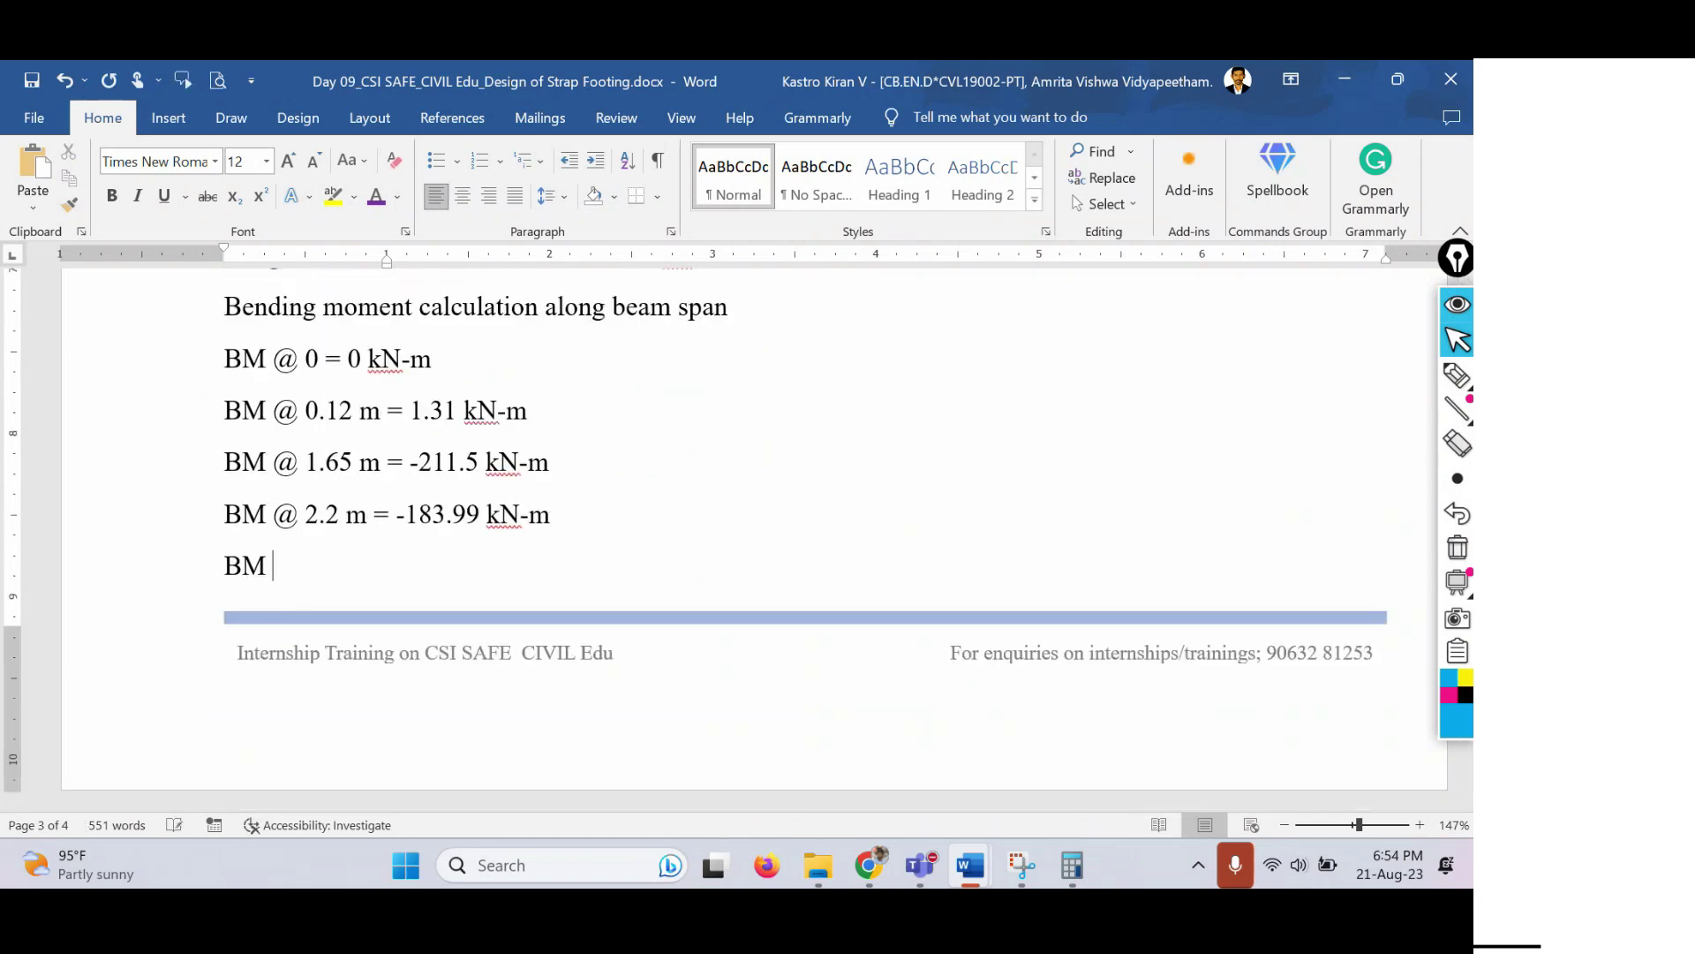
{"action": "type", "text": "@ 4.12 m = 110 kN-m"}
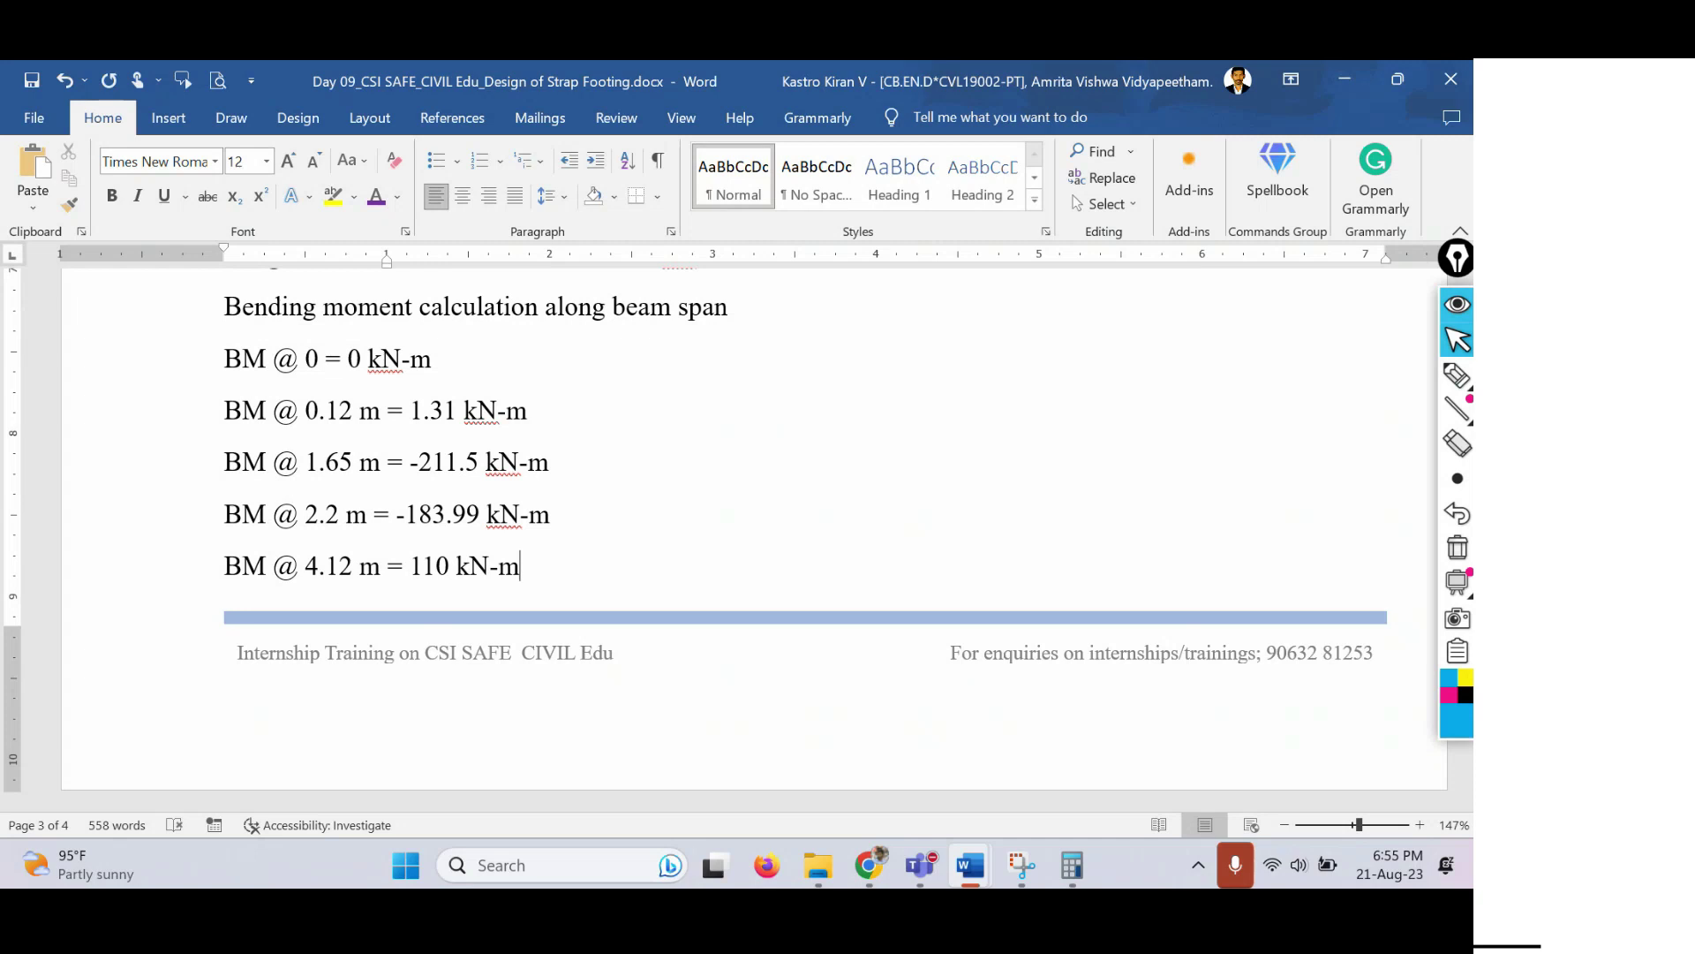
{"action": "key", "text": "Return"}
{"action": "type", "text": "BM @"}
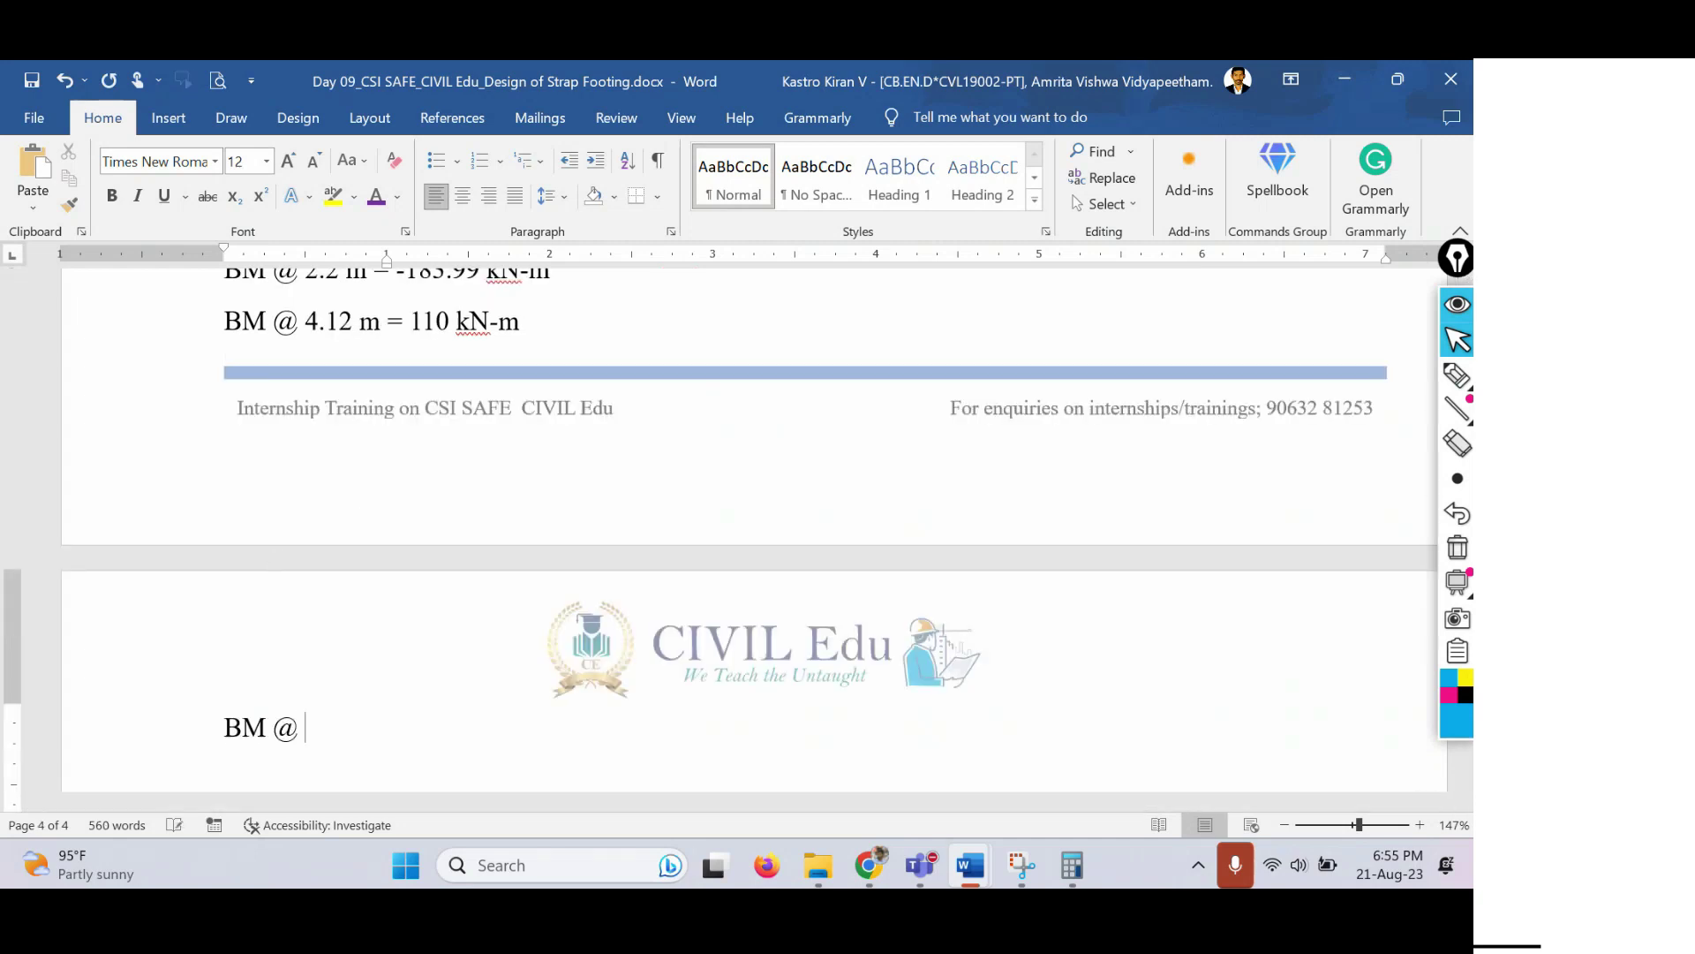
{"action": "scroll", "coordinate": [335, 459], "scroll_direction": "up", "scroll_amount": 5}
{"action": "left_click_drag", "start_coordinate": [355, 422], "coordinate": [295, 422]}
{"action": "scroll", "coordinate": [433, 782], "scroll_direction": "down", "scroll_amount": 5}
{"action": "scroll", "coordinate": [343, 705], "scroll_direction": "down", "scroll_amount": 1}
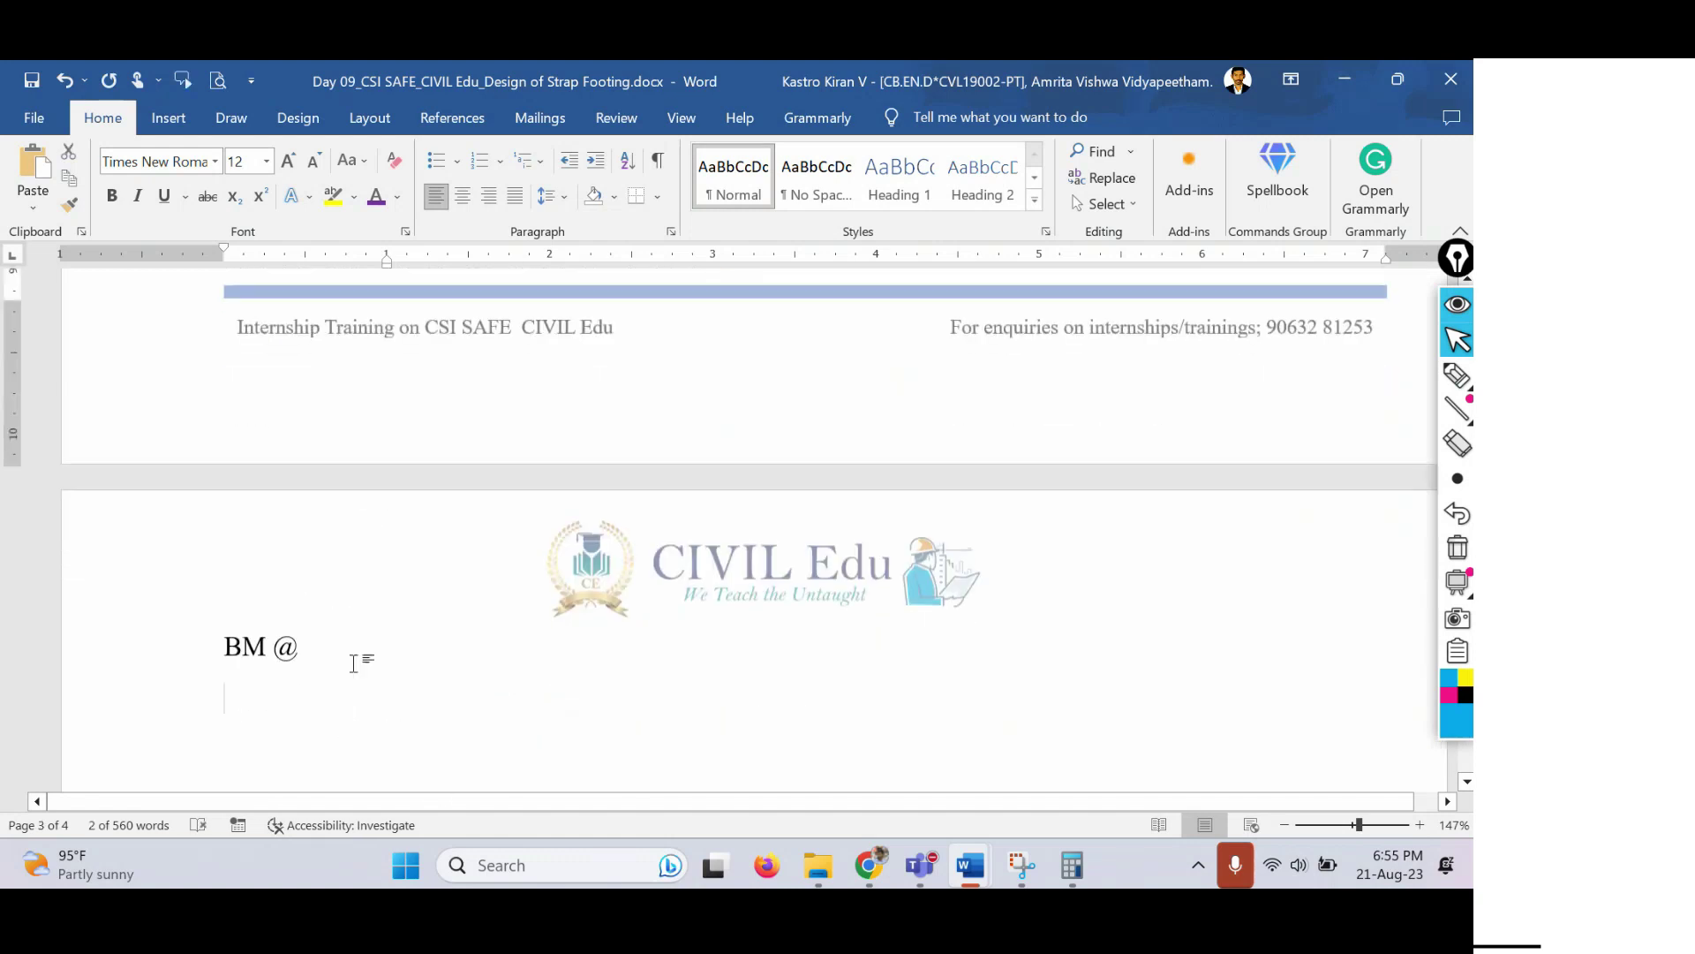
{"action": "left_click", "coordinate": [364, 647]}
{"action": "type", "text": "5.22"}
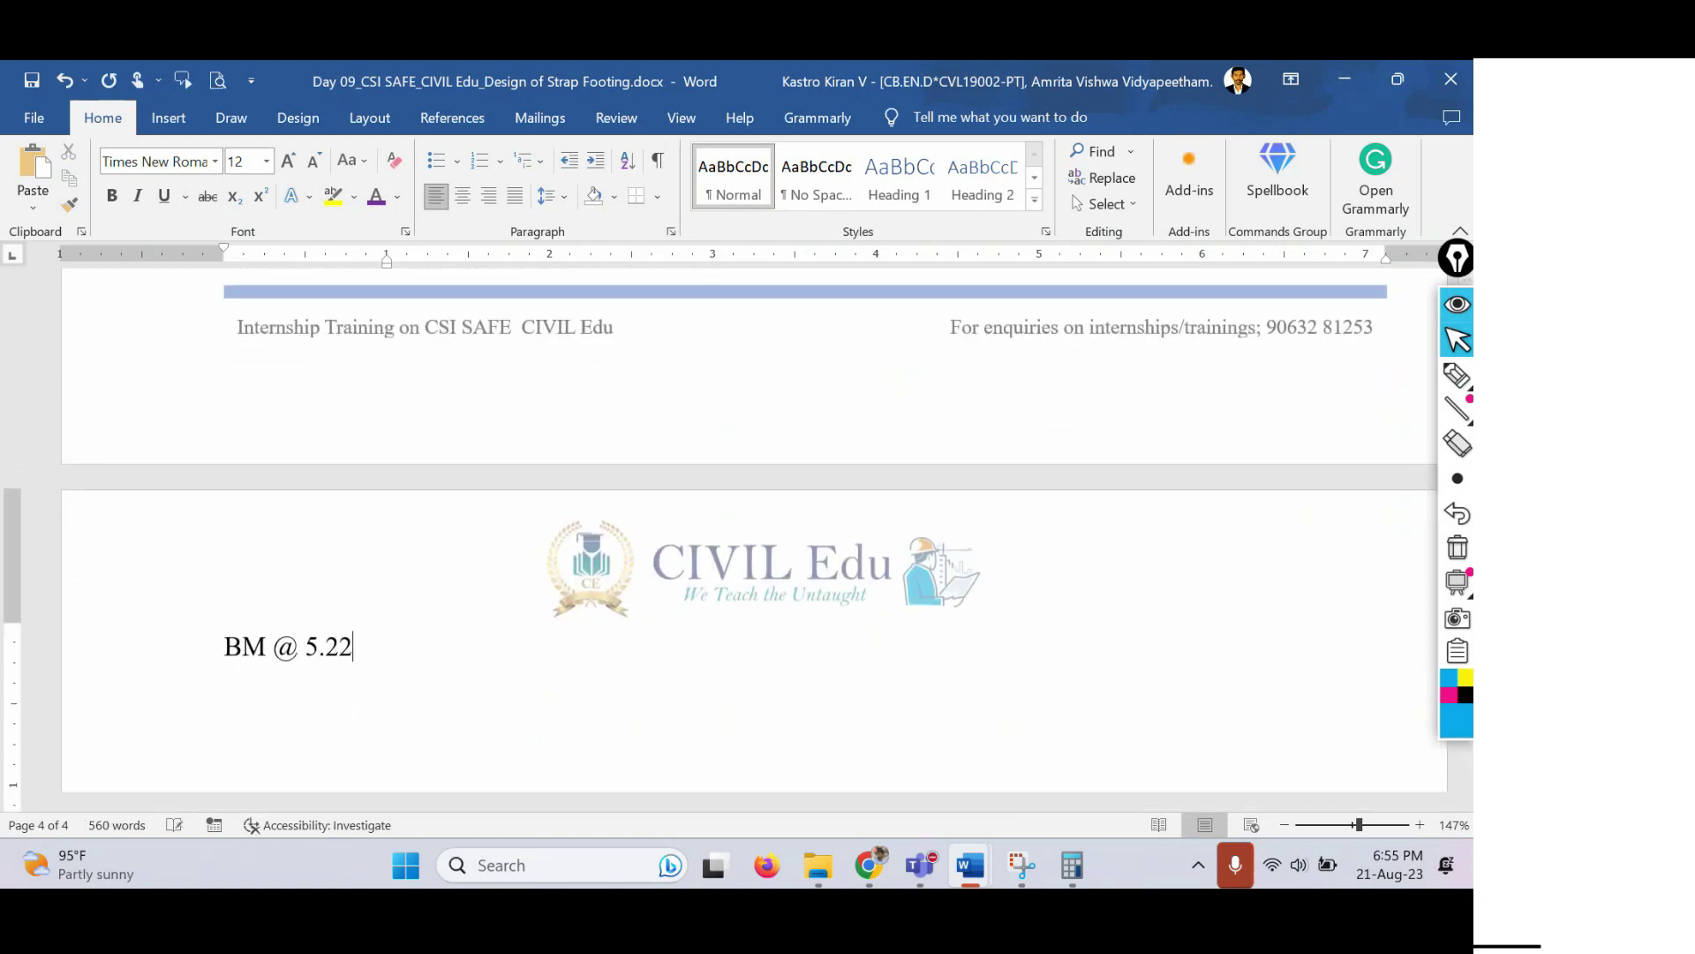
{"action": "type", "text": " m = 0 kN-m"}
{"action": "scroll", "coordinate": [424, 656], "scroll_direction": "up", "scroll_amount": 6}
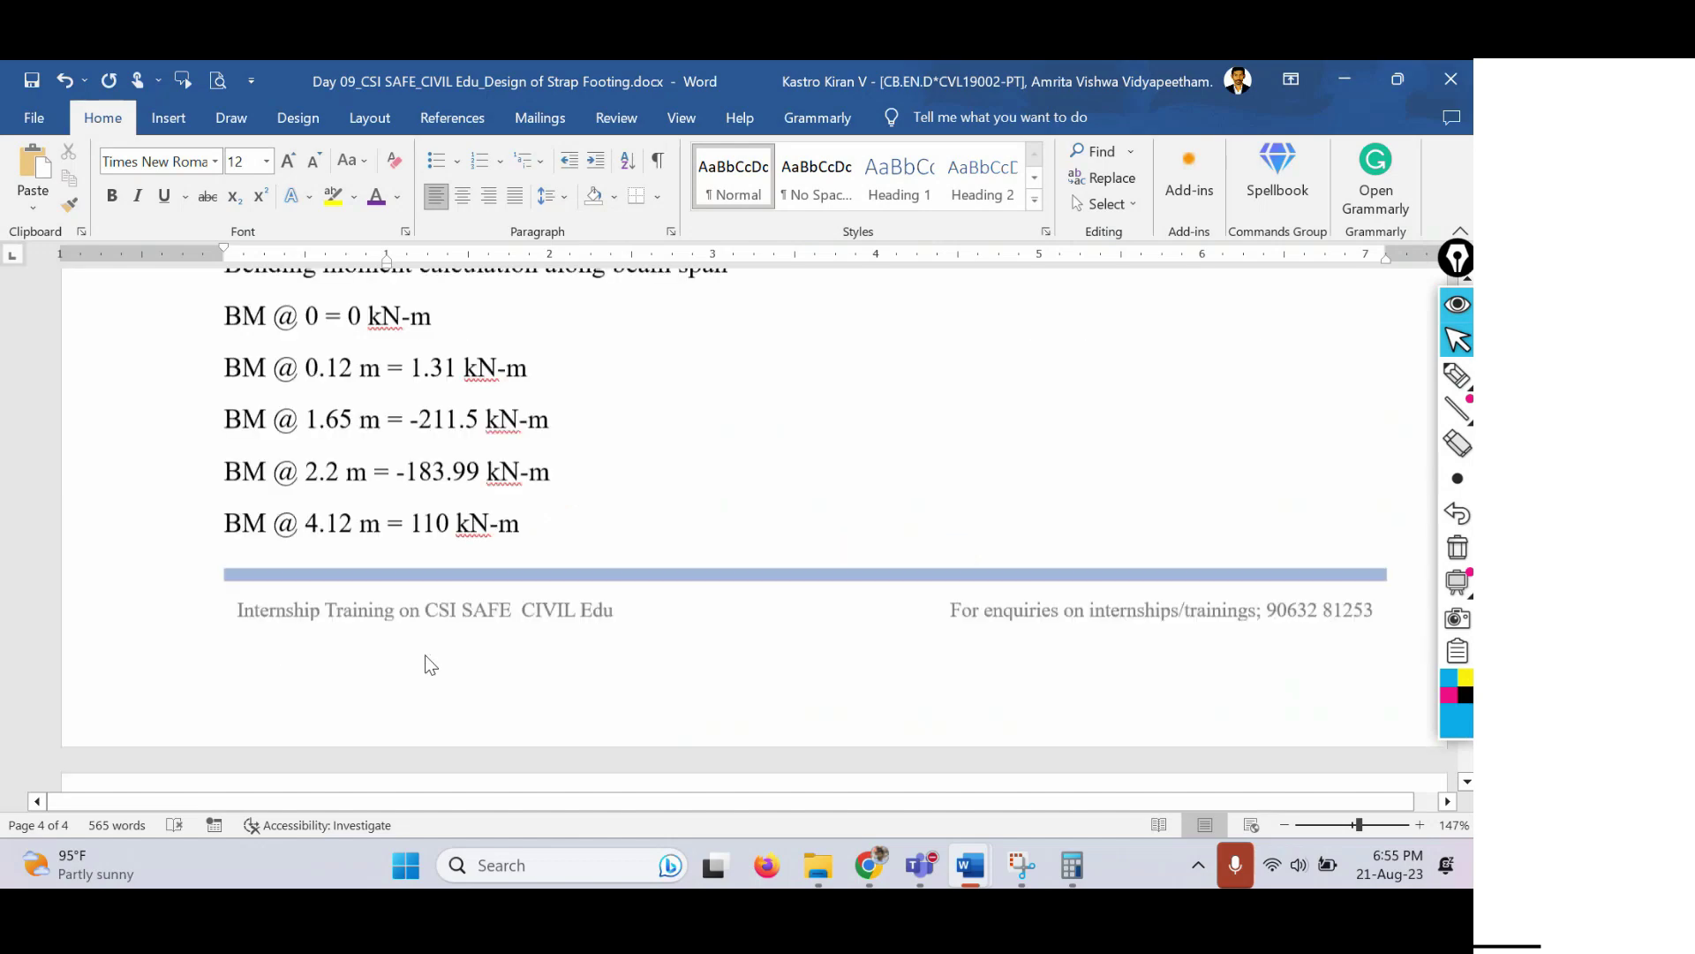
{"action": "scroll", "coordinate": [771, 584], "scroll_direction": "up", "scroll_amount": 3}
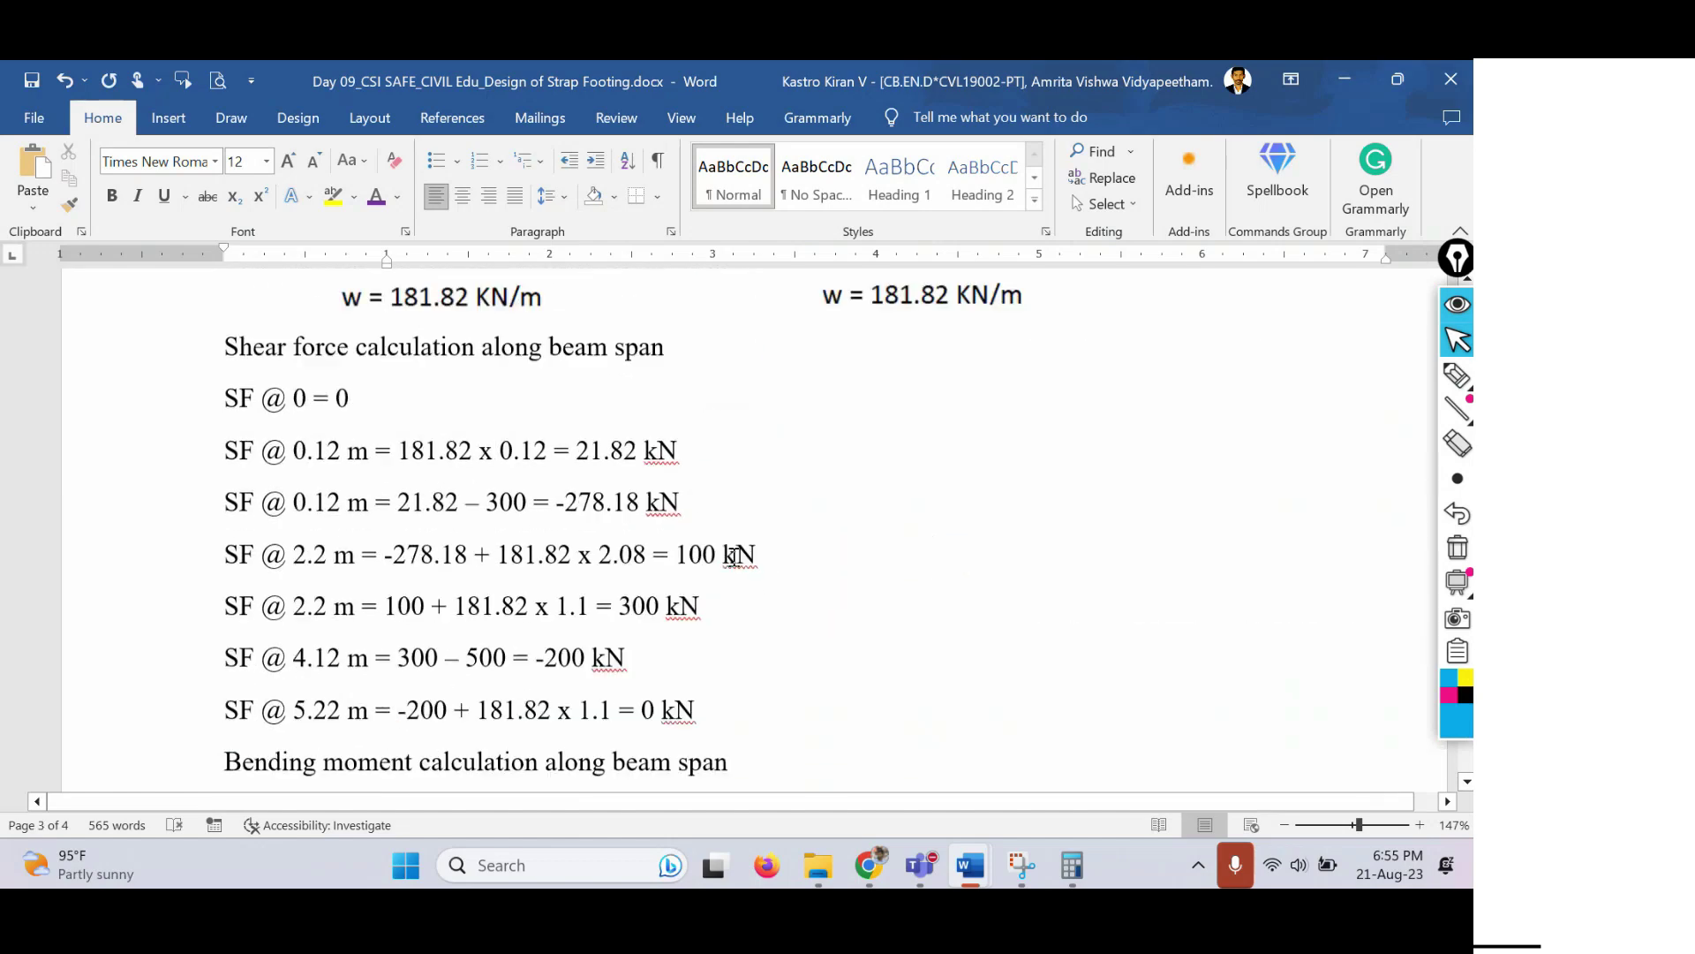
Remove the space after each paragraph in the shear force lines.
{"action": "left_click_drag", "start_coordinate": [726, 749], "coordinate": [226, 427]}
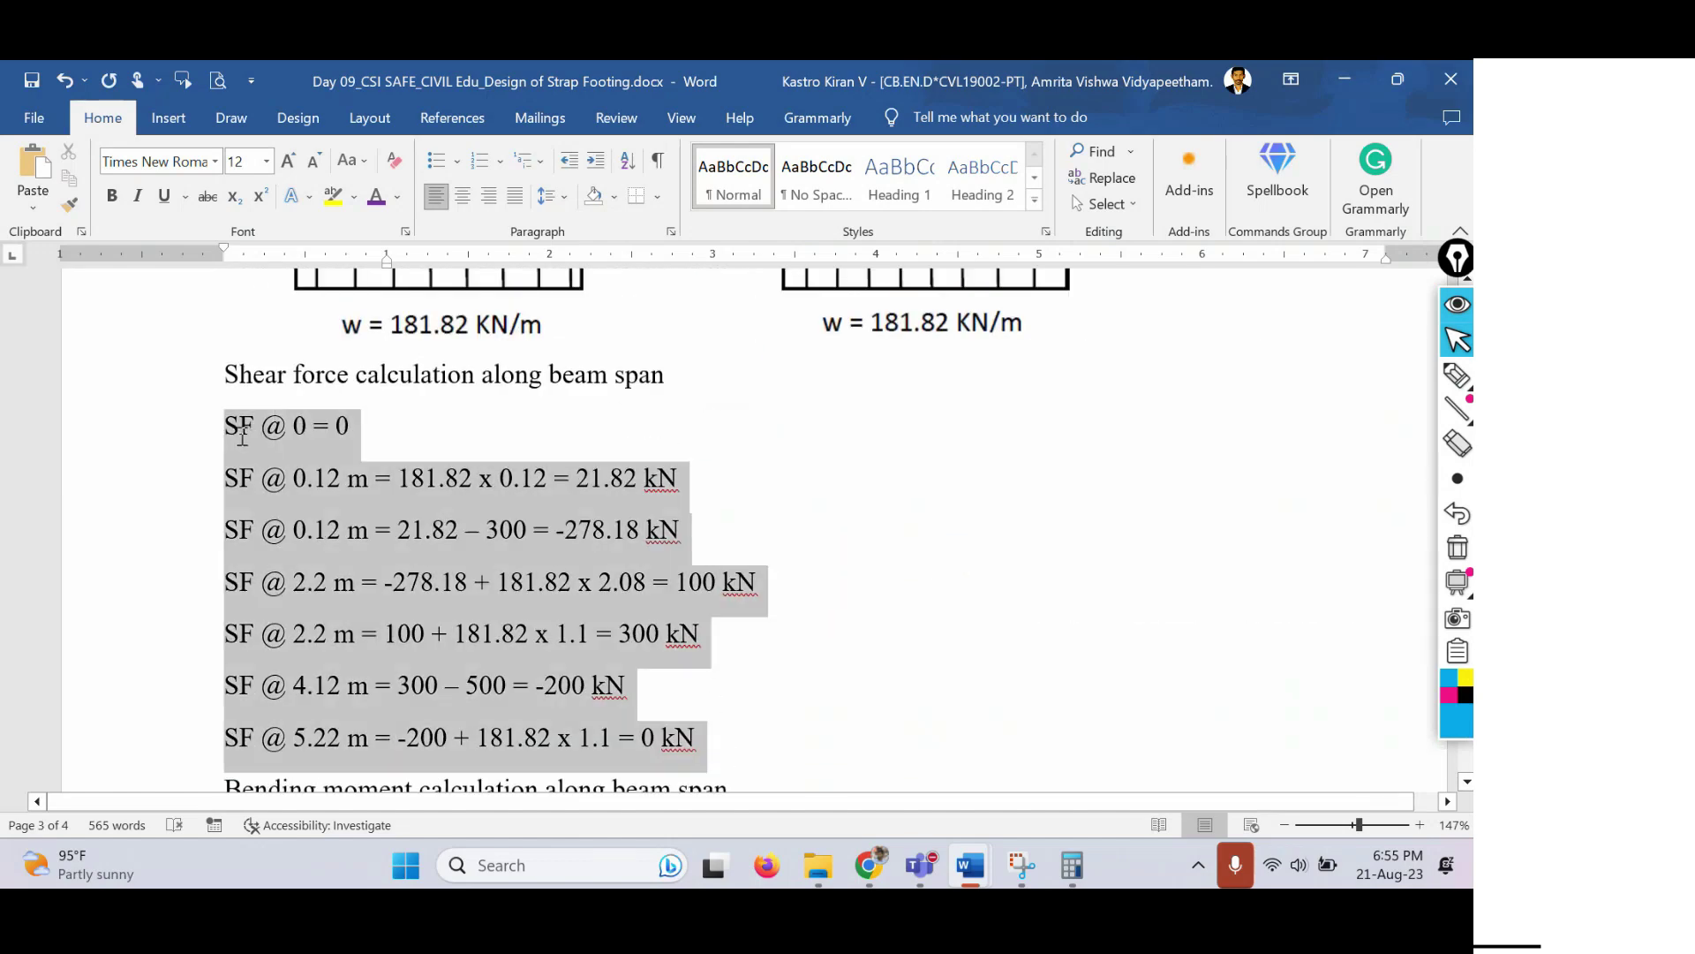
{"action": "left_click", "coordinate": [551, 195]}
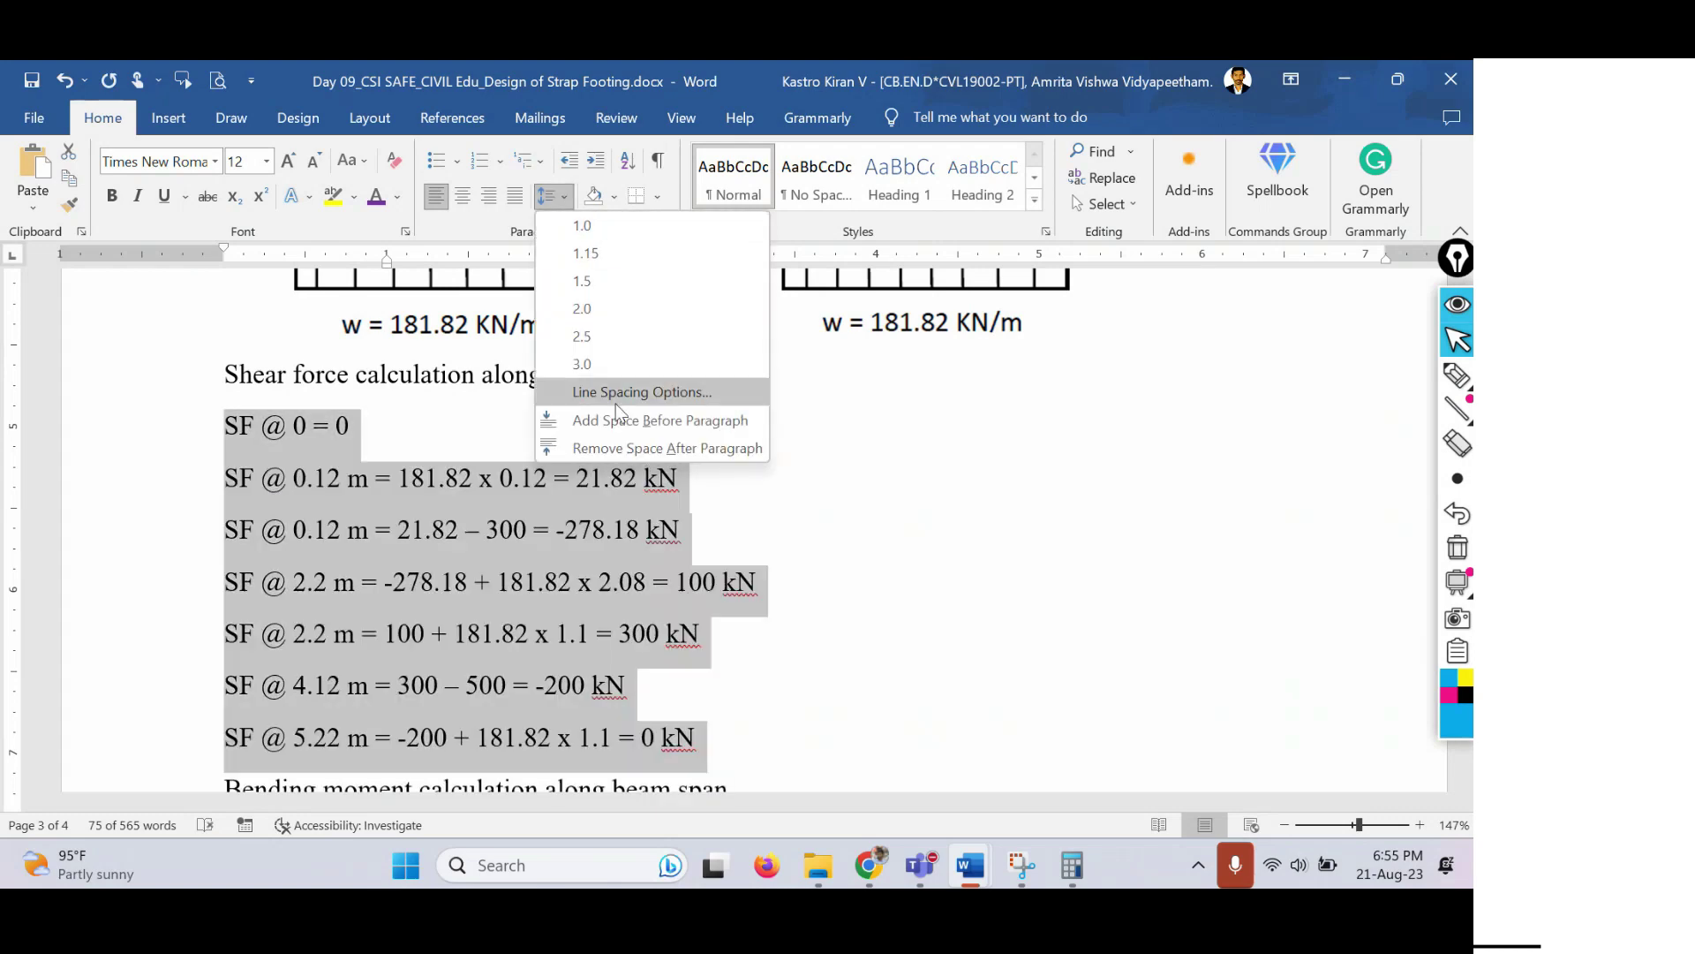
{"action": "left_click", "coordinate": [609, 448]}
{"action": "scroll", "coordinate": [325, 512], "scroll_direction": "down", "scroll_amount": 4}
{"action": "scroll", "coordinate": [518, 587], "scroll_direction": "down", "scroll_amount": 2}
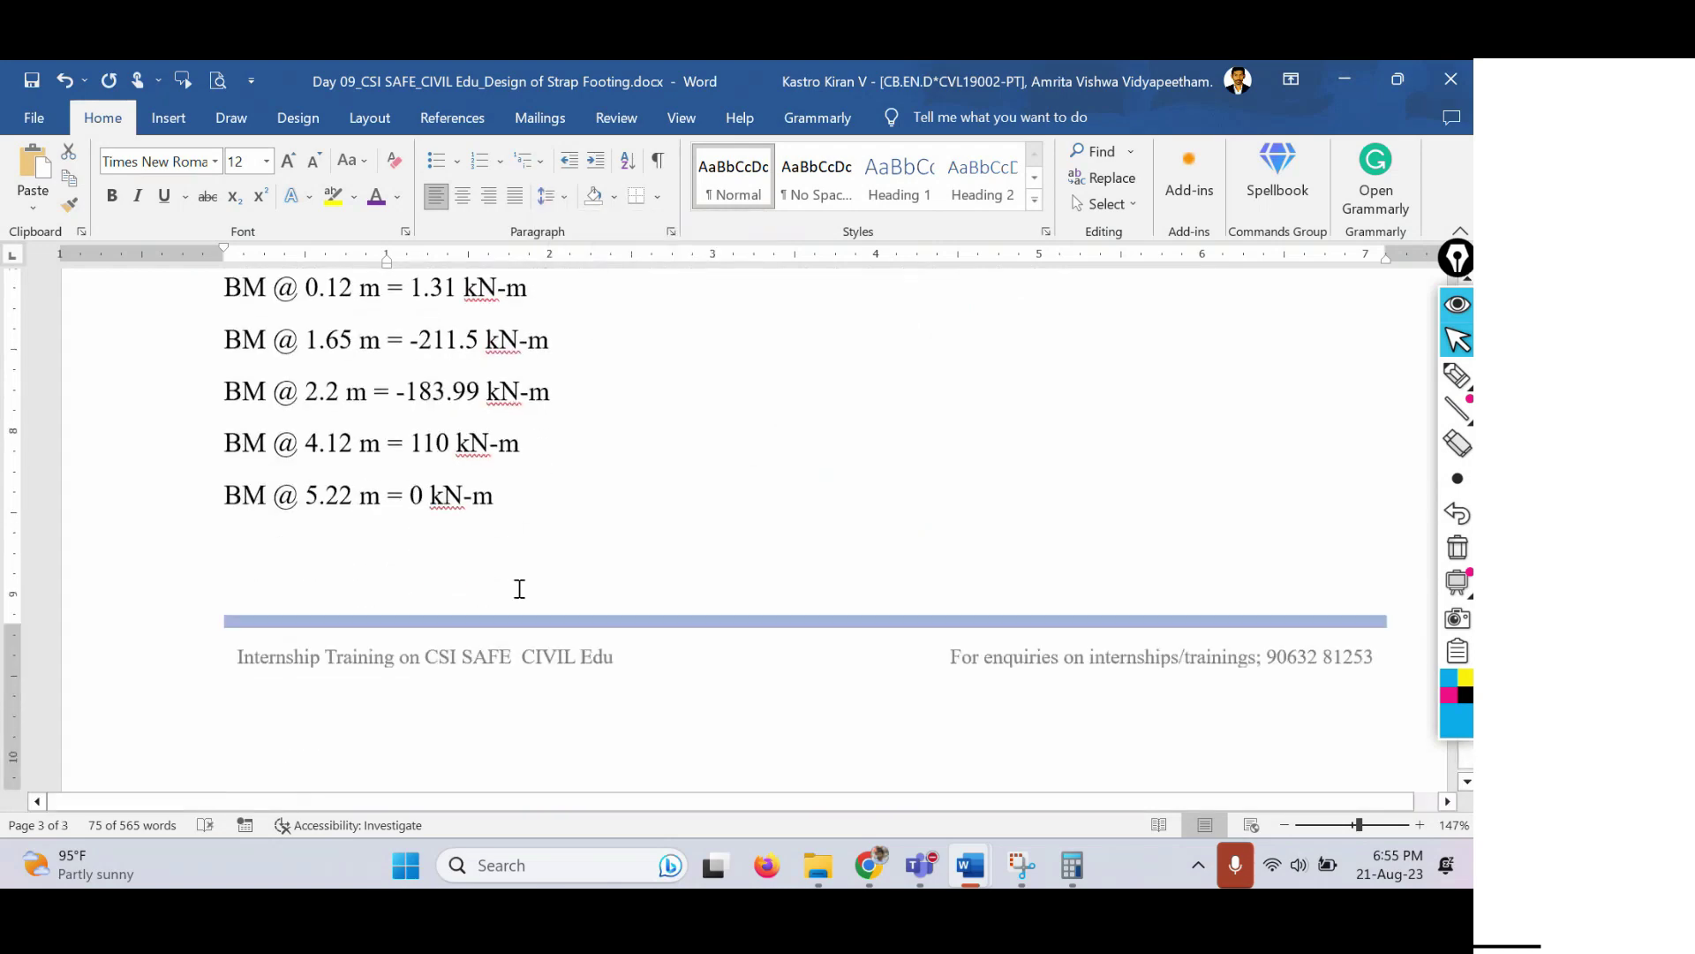
Remove the space after each paragraph in the bending moment lines.
{"action": "left_click_drag", "start_coordinate": [529, 492], "coordinate": [223, 320]}
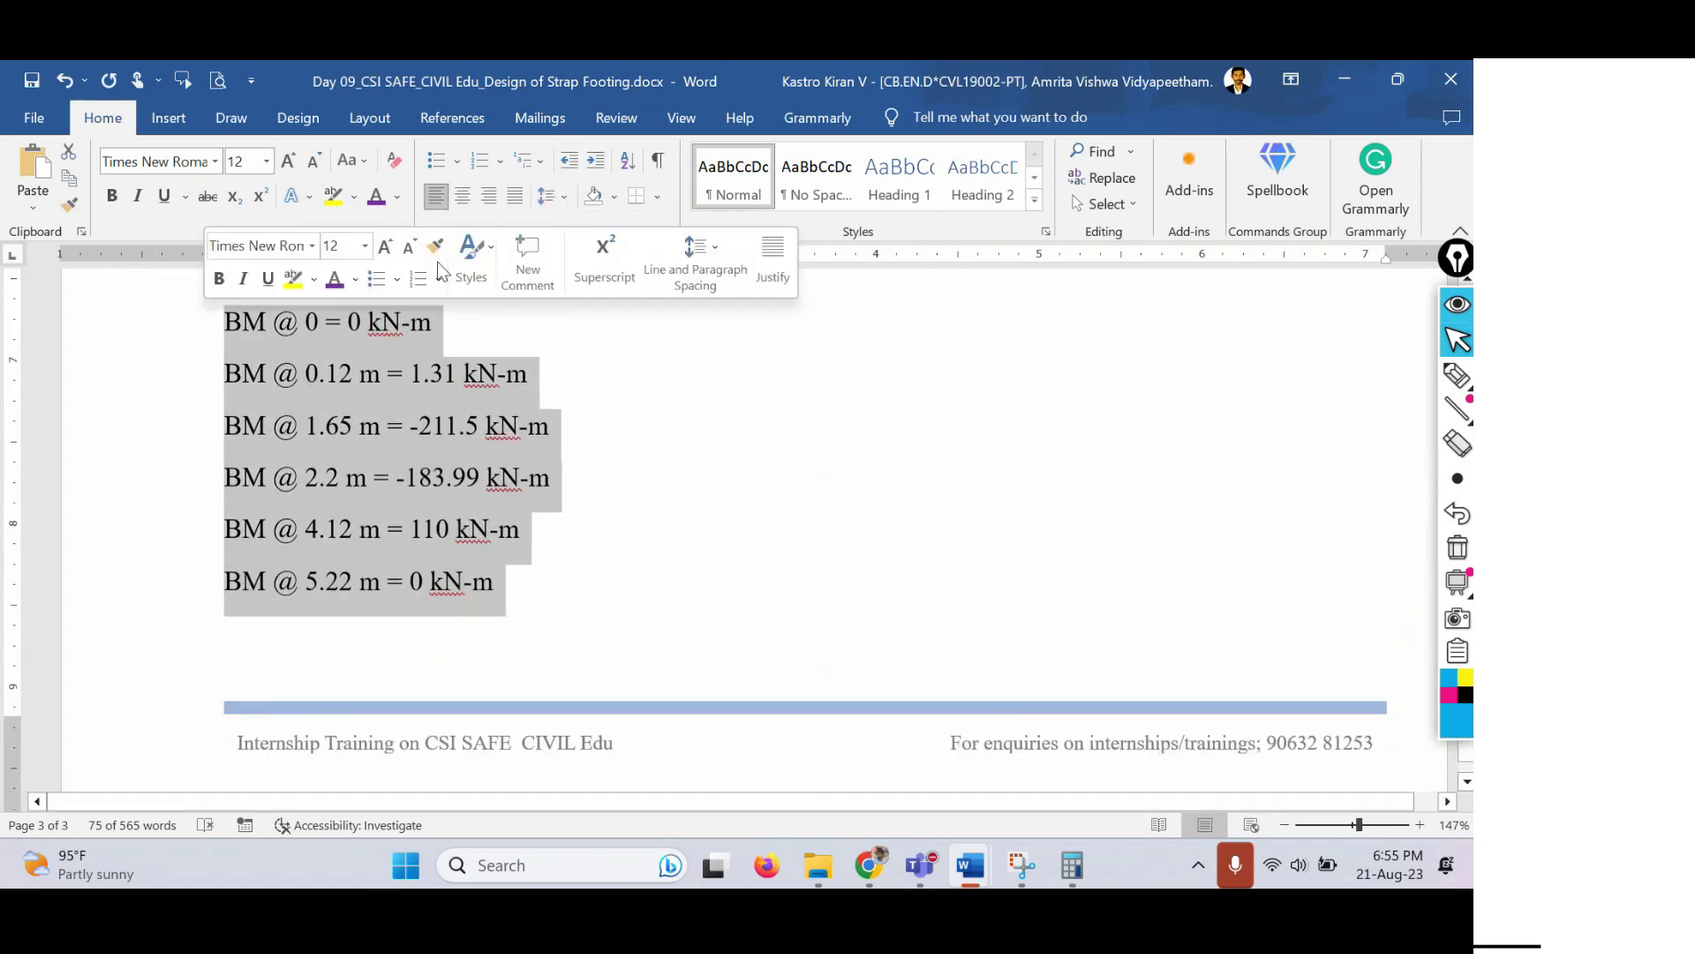
{"action": "left_click", "coordinate": [551, 195]}
{"action": "left_click", "coordinate": [636, 452]}
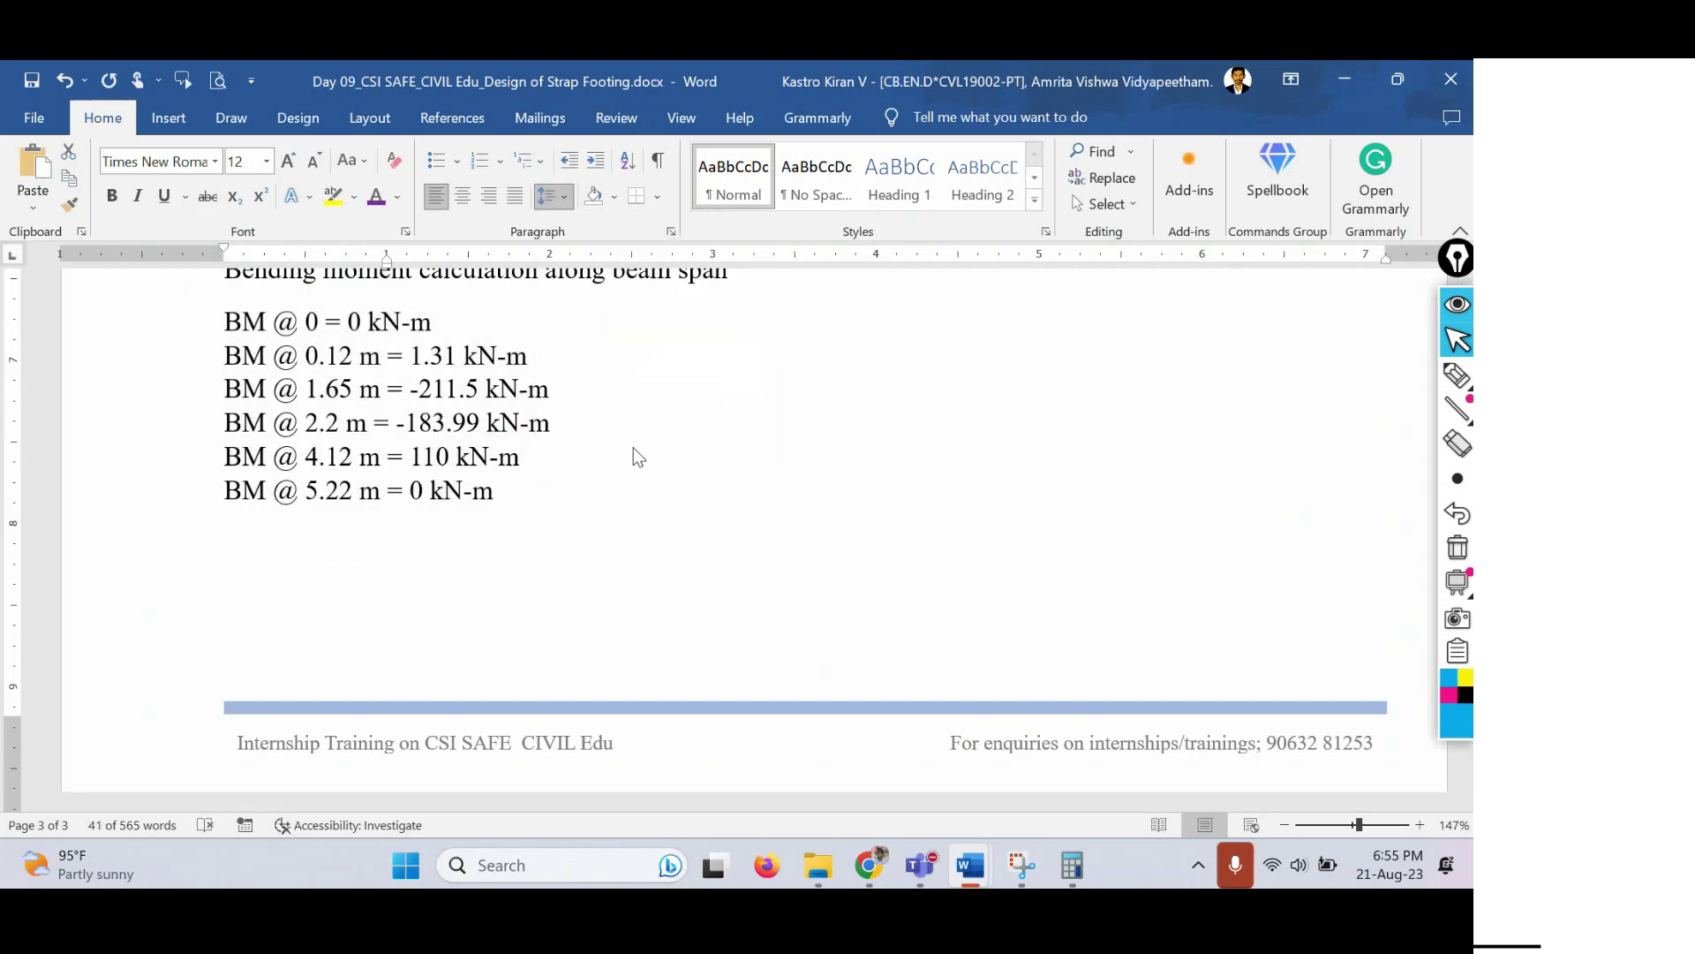
{"action": "left_click", "coordinate": [567, 520]}
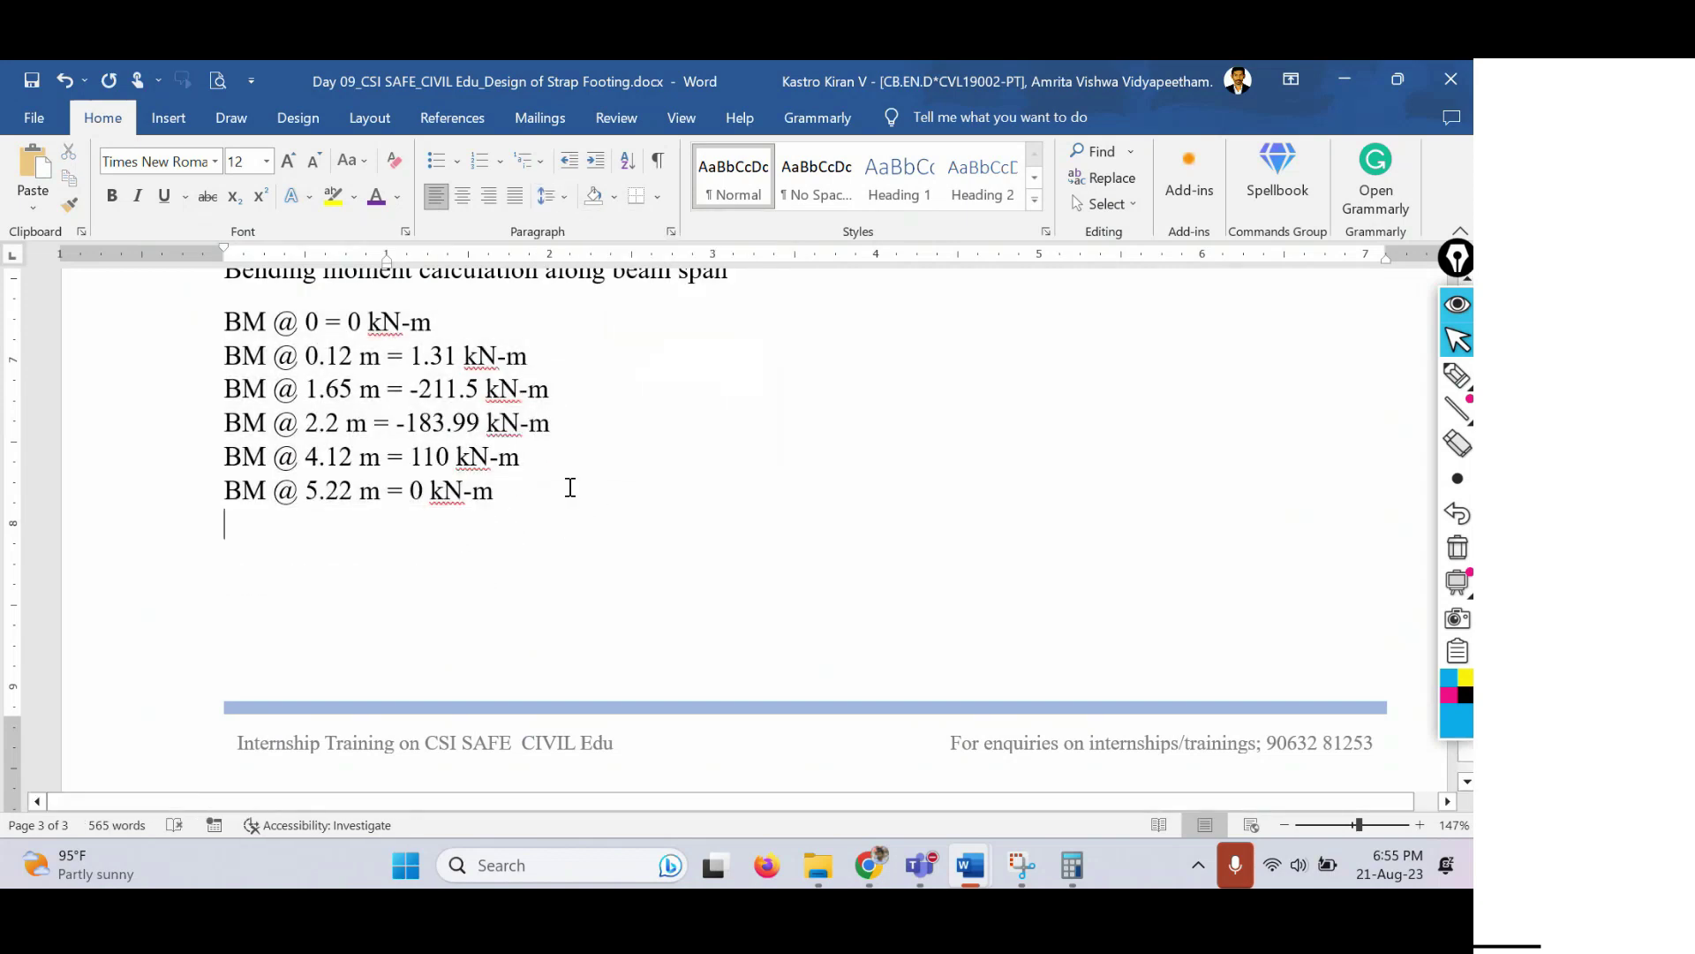
{"action": "scroll", "coordinate": [626, 521], "scroll_direction": "up", "scroll_amount": 5}
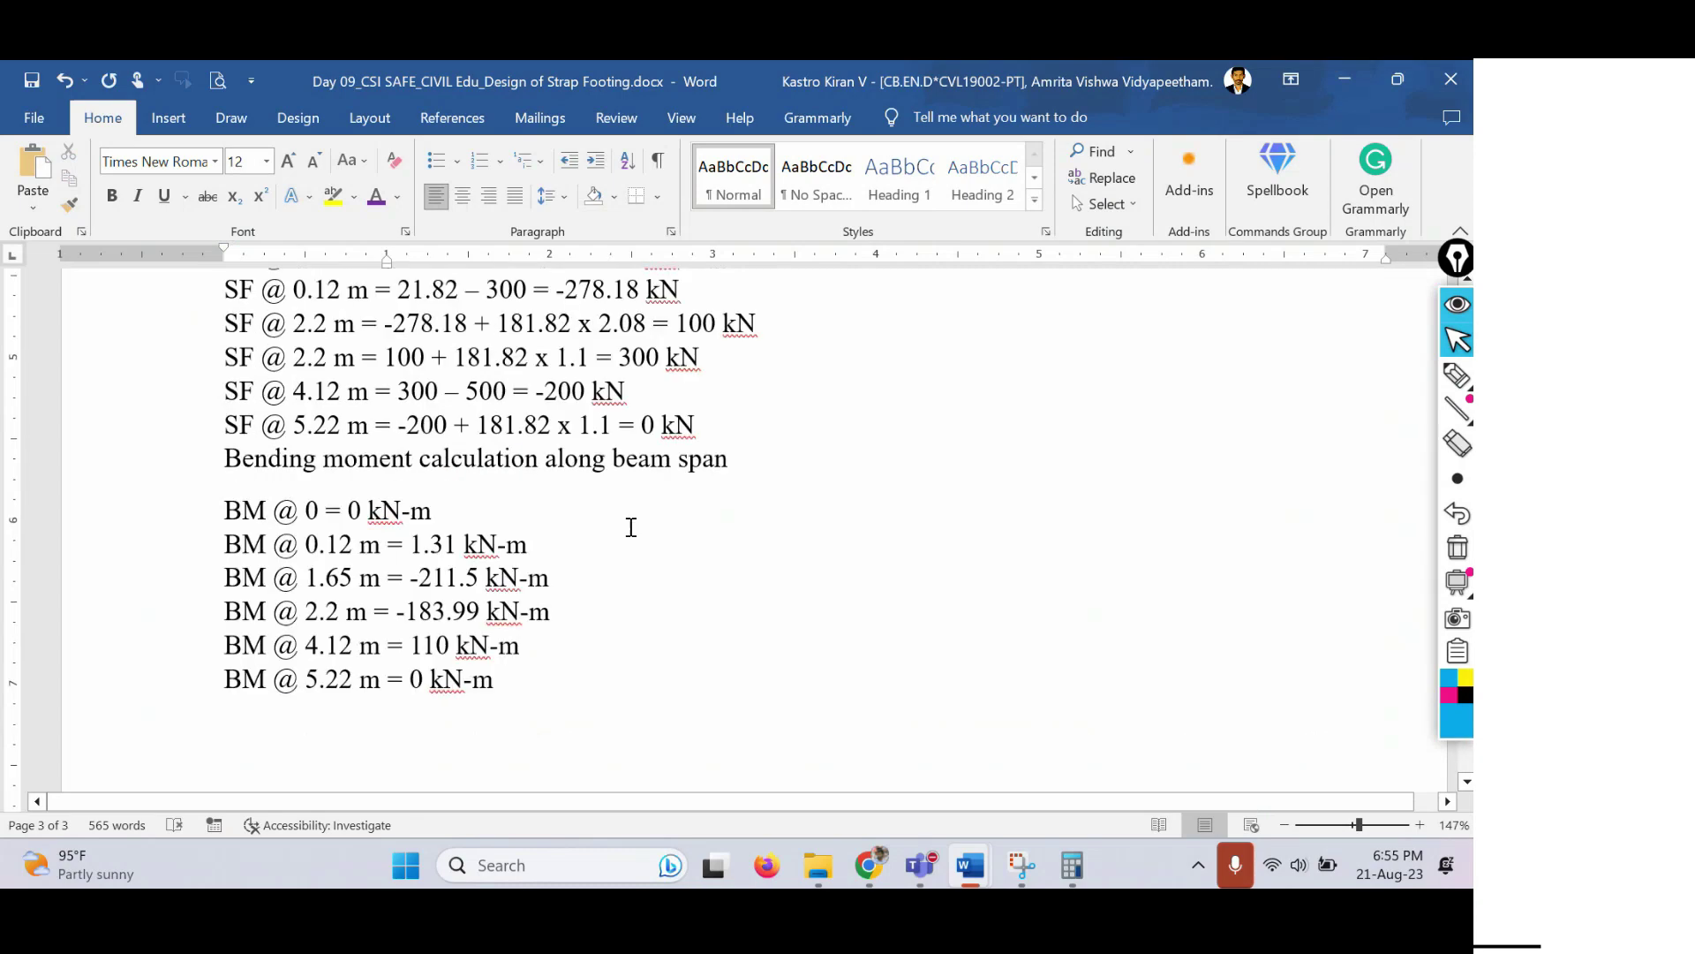
{"action": "scroll", "coordinate": [343, 570], "scroll_direction": "down", "scroll_amount": 2}
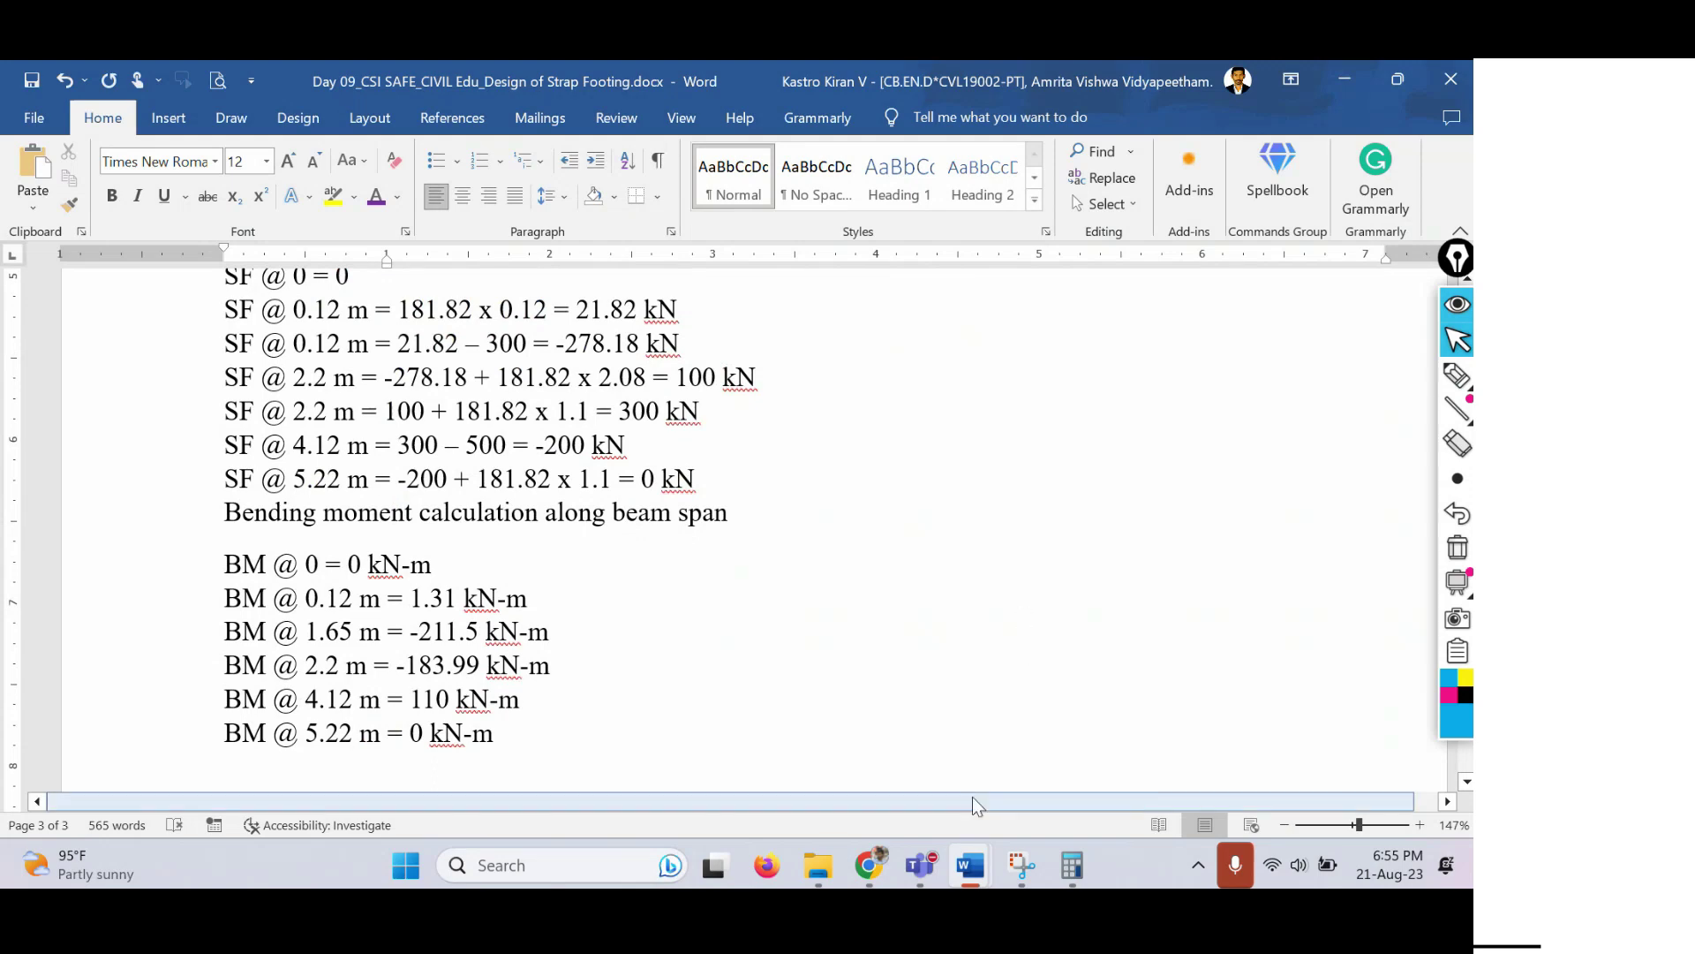
Select the shear force and bending moment diagram picture in Document1.
{"action": "mouse_move", "coordinate": [947, 880]}
{"action": "left_click", "coordinate": [1095, 698]}
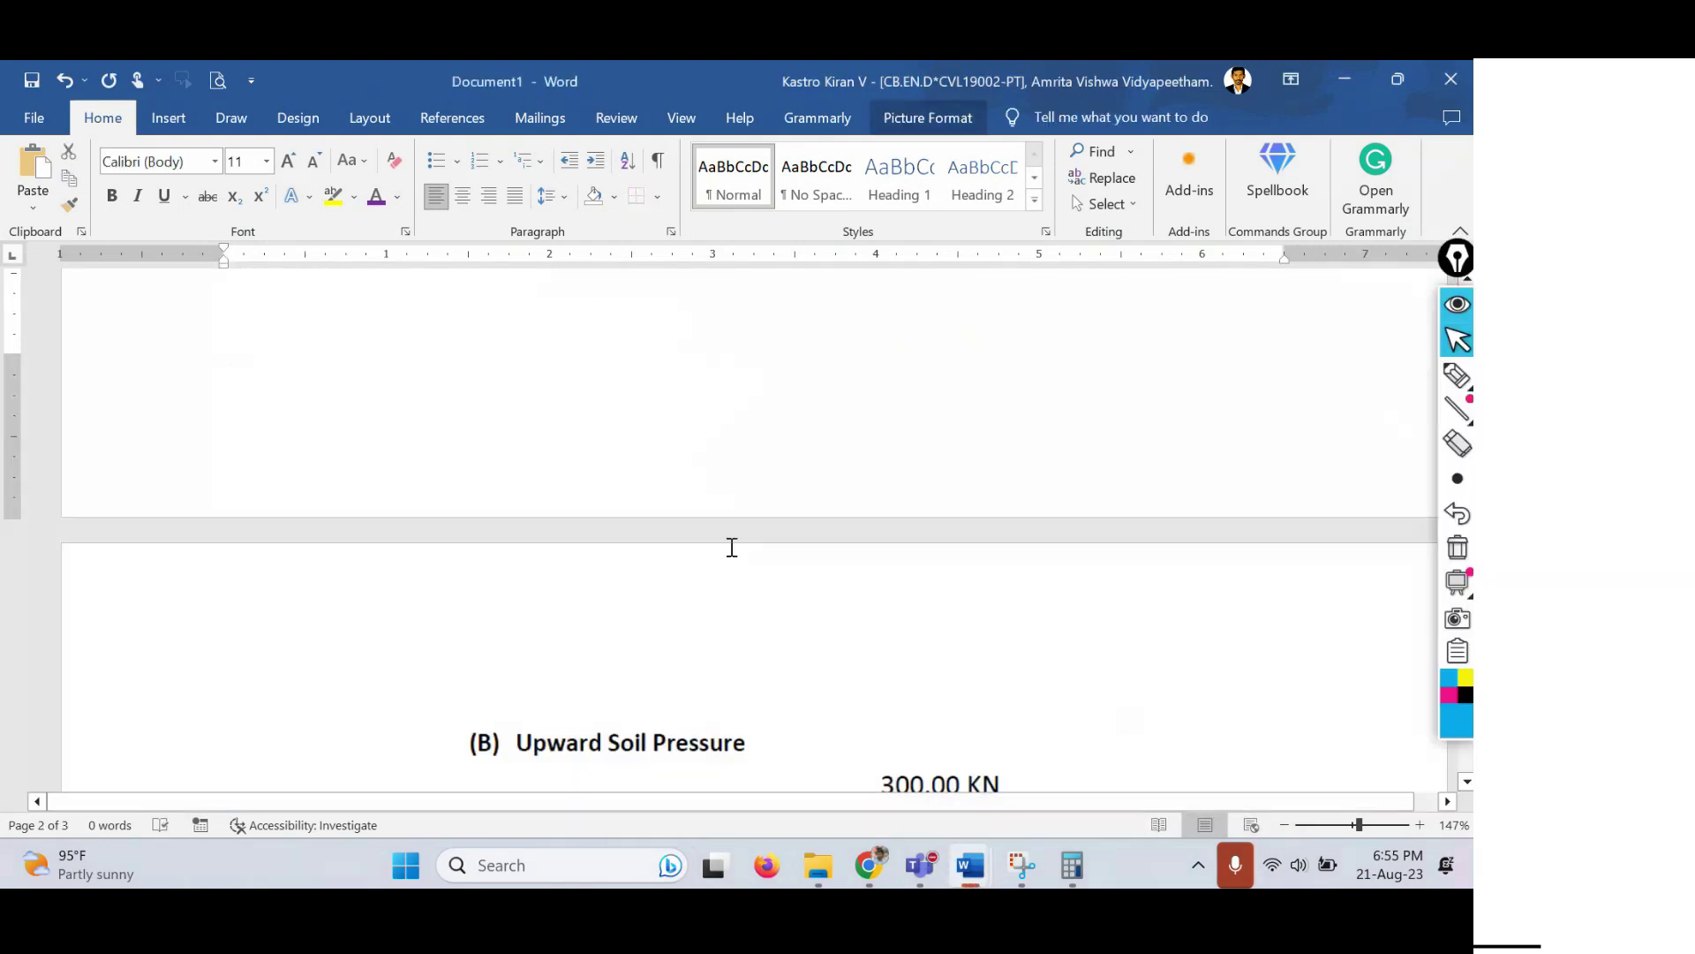
{"action": "scroll", "coordinate": [579, 578], "scroll_direction": "down", "scroll_amount": 10}
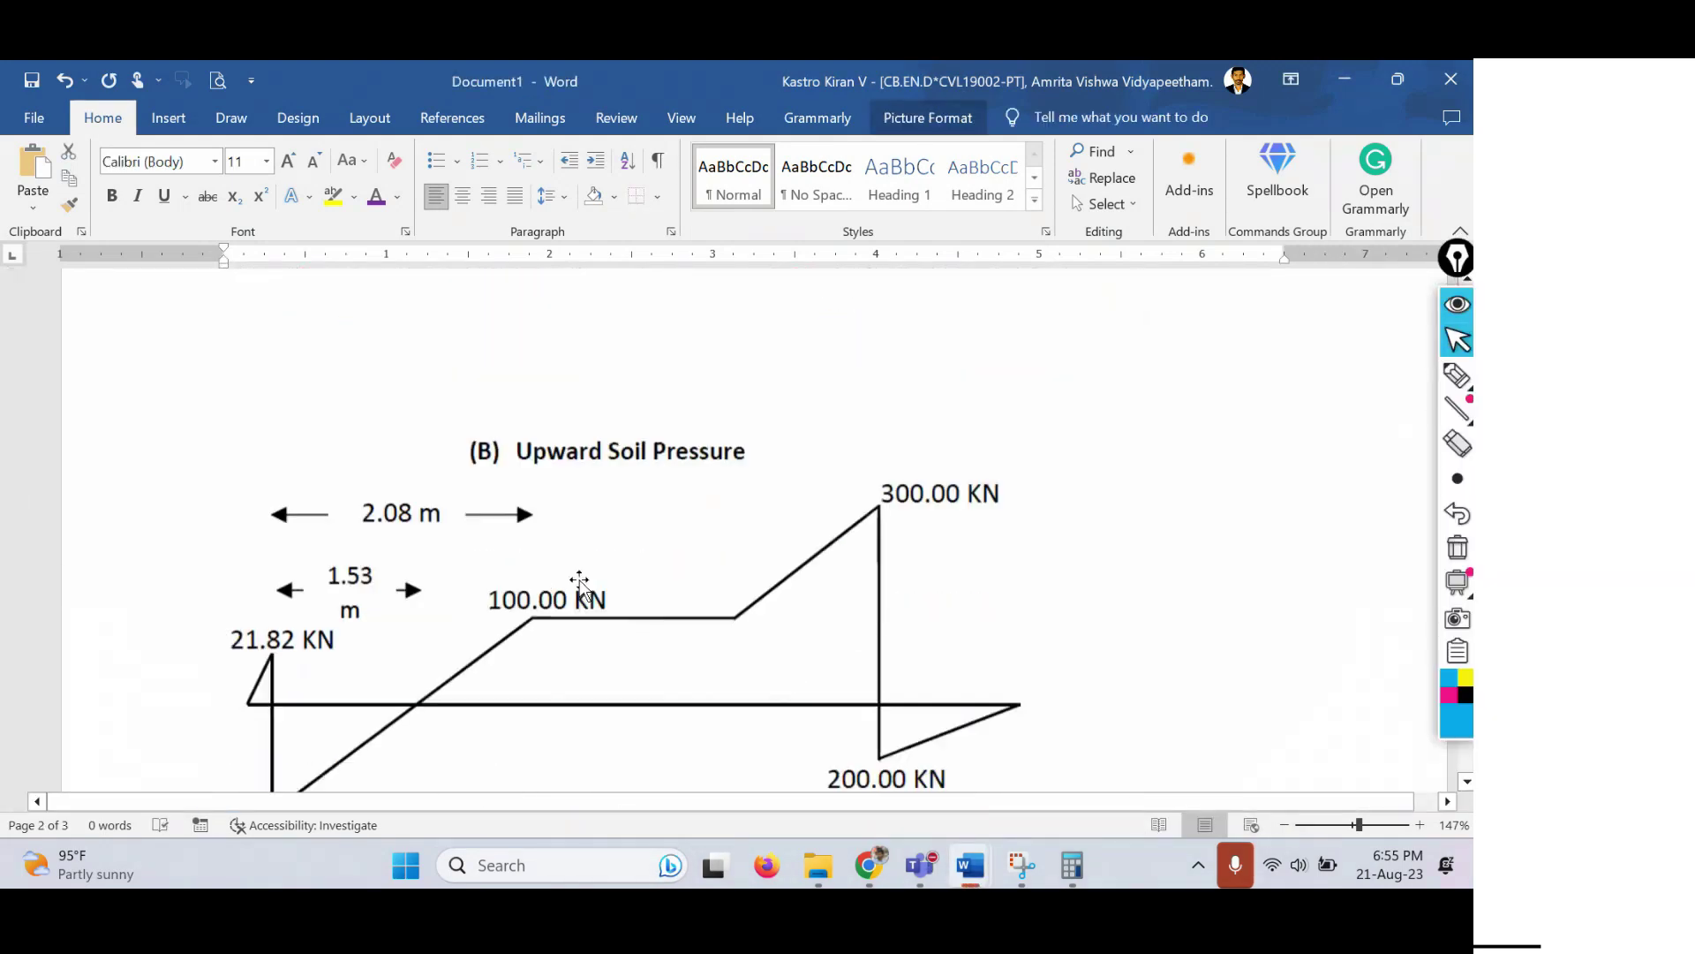
{"action": "scroll", "coordinate": [579, 579], "scroll_direction": "down", "scroll_amount": 4}
{"action": "left_click", "coordinate": [570, 541]}
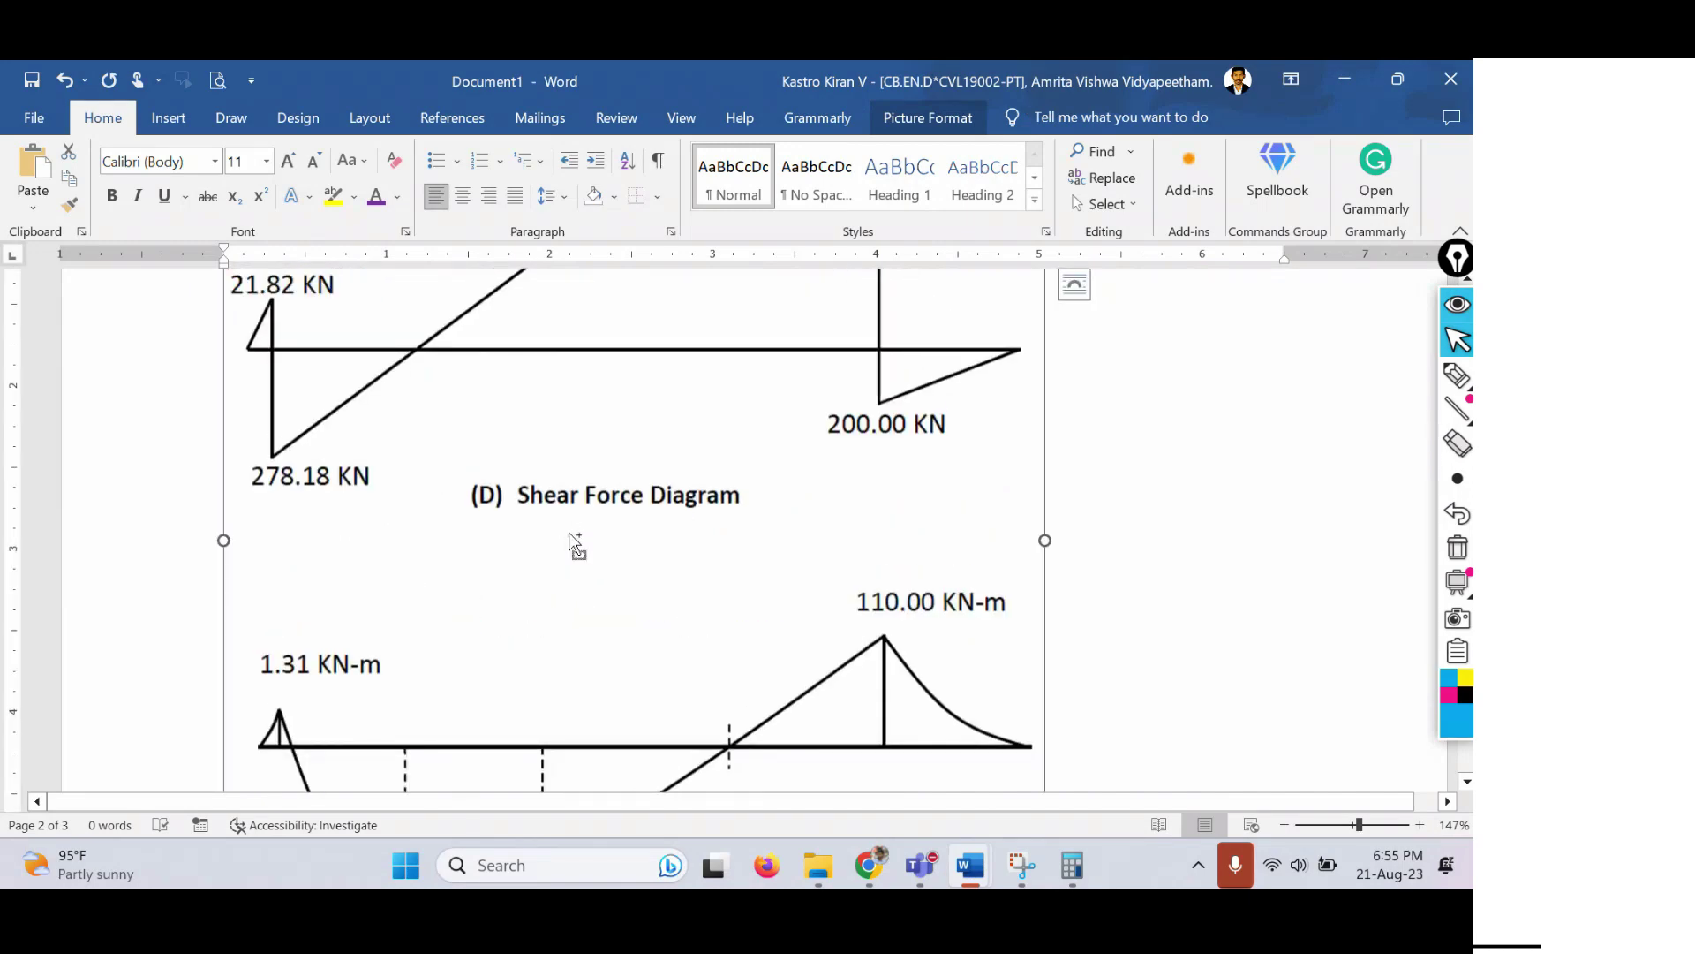
Paste the SFD/BMD picture into the strap footing document beneath the BM list.
{"action": "mouse_move", "coordinate": [971, 867]}
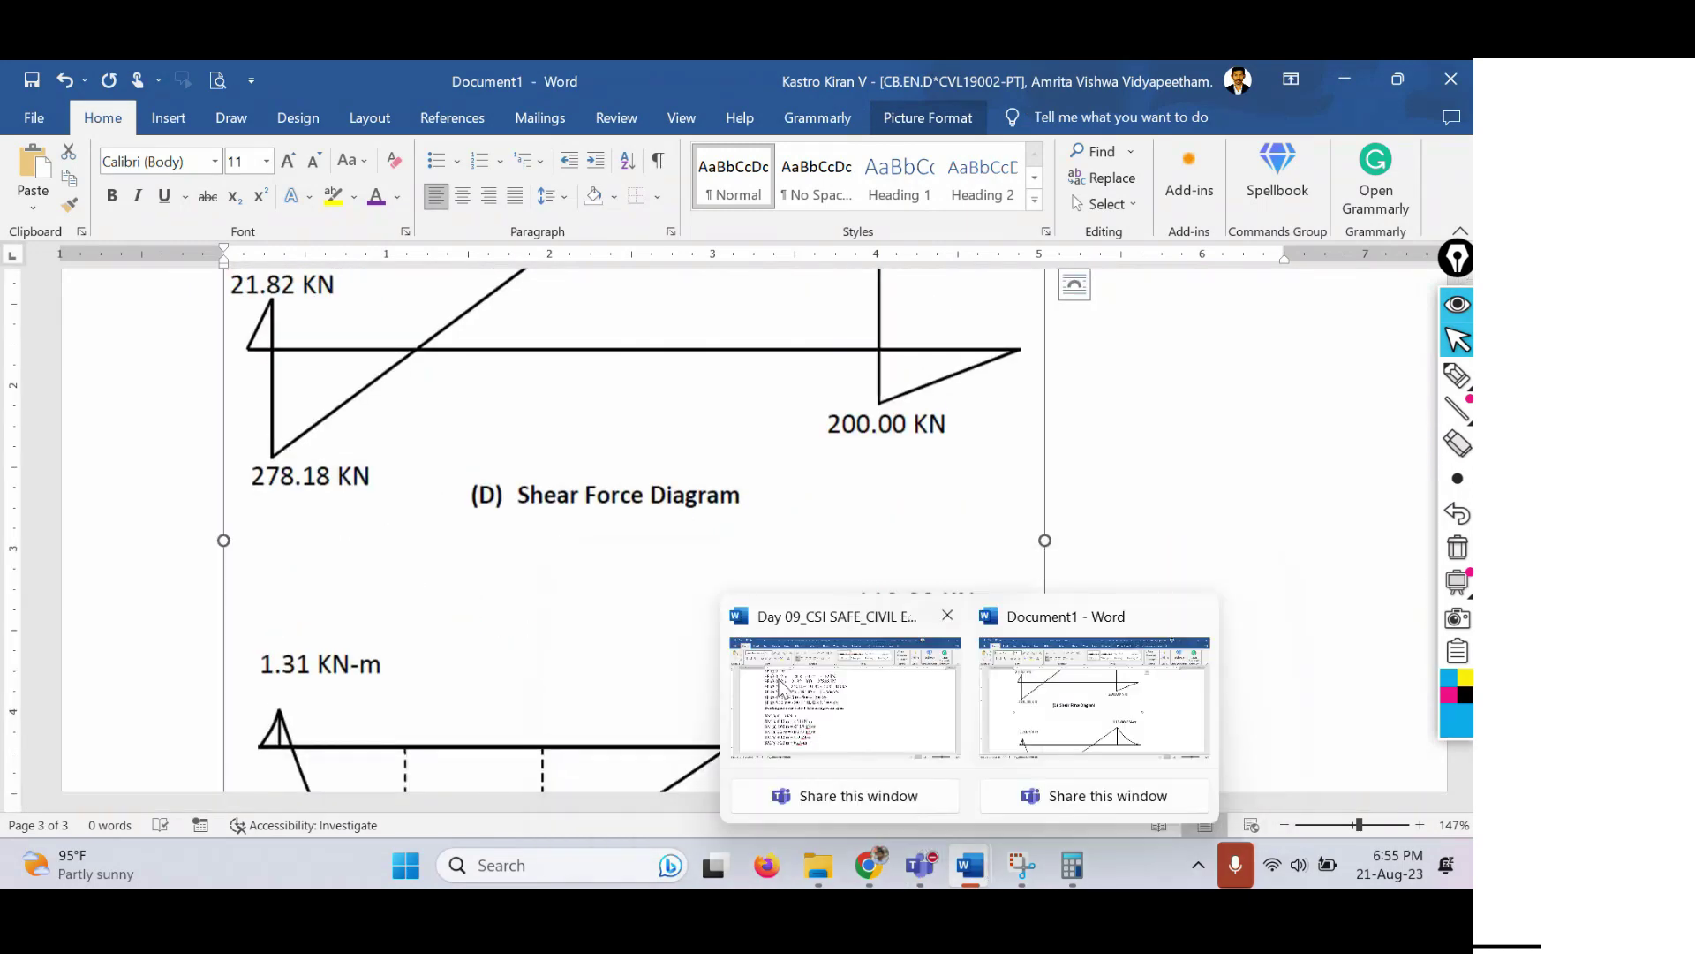
{"action": "left_click", "coordinate": [844, 654]}
{"action": "scroll", "coordinate": [844, 655], "scroll_direction": "down", "scroll_amount": 3}
{"action": "key", "text": "ctrl+v"}
{"action": "scroll", "coordinate": [741, 634], "scroll_direction": "up", "scroll_amount": 4}
{"action": "scroll", "coordinate": [685, 625], "scroll_direction": "up", "scroll_amount": 2}
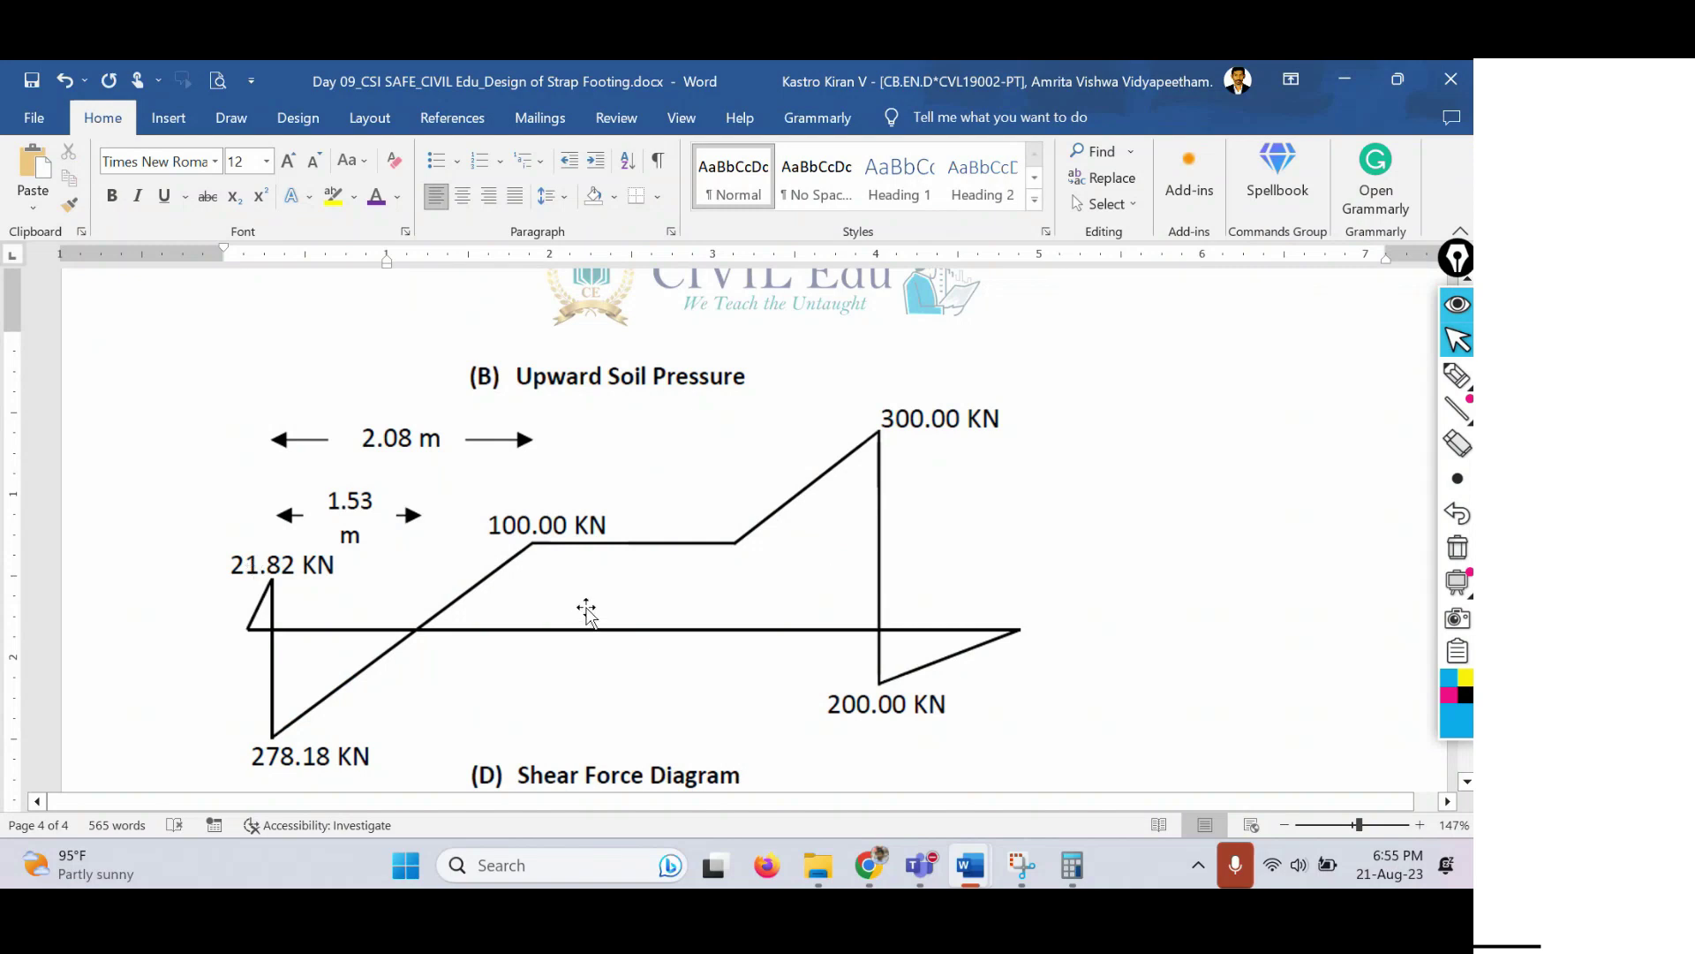
{"action": "scroll", "coordinate": [586, 611], "scroll_direction": "down", "scroll_amount": 3}
{"action": "scroll", "coordinate": [586, 611], "scroll_direction": "down", "scroll_amount": 4}
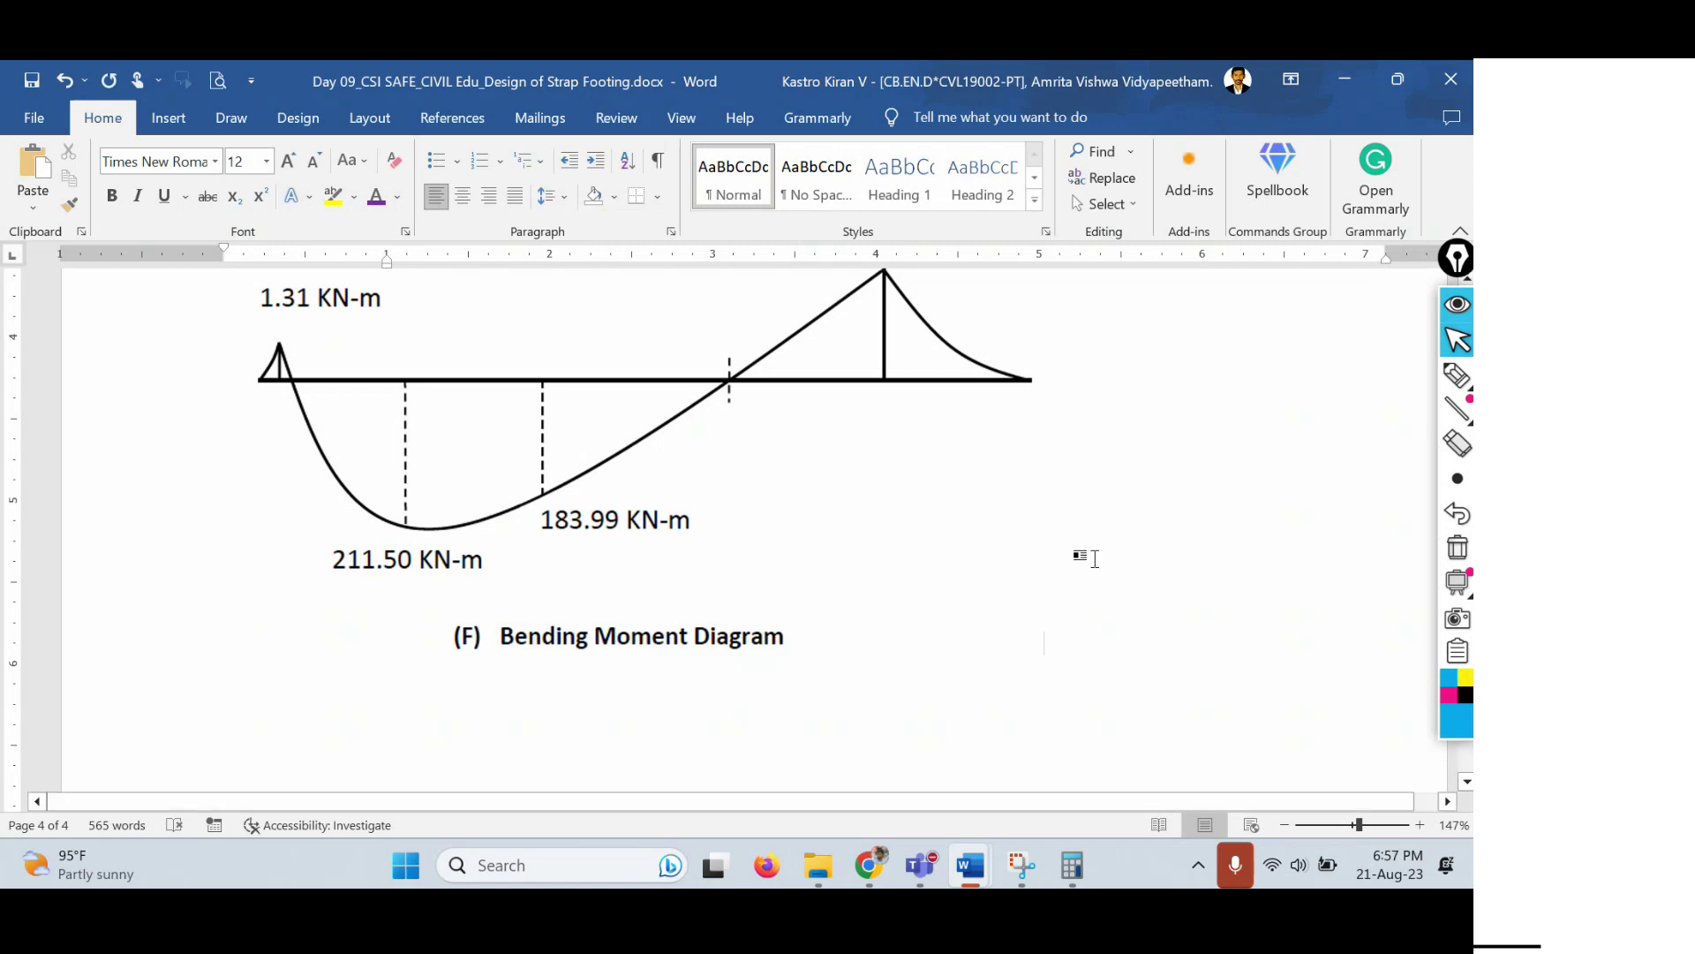
{"action": "scroll", "coordinate": [770, 619], "scroll_direction": "up", "scroll_amount": 3}
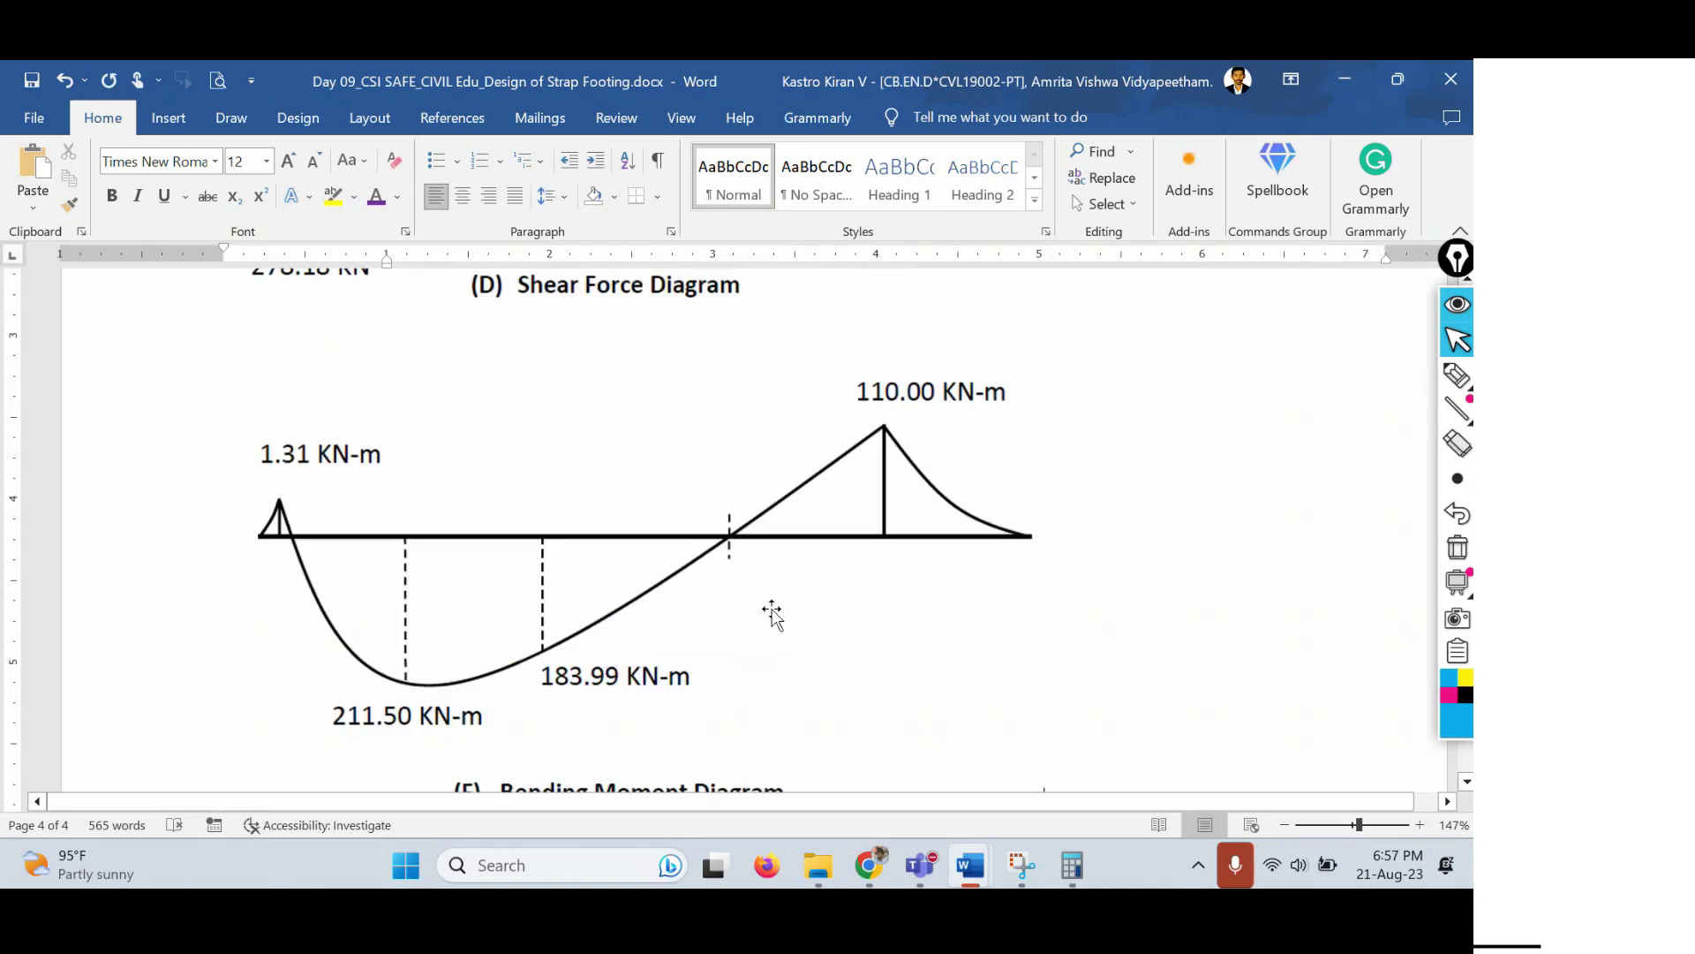
{"action": "scroll", "coordinate": [765, 653], "scroll_direction": "up", "scroll_amount": 6}
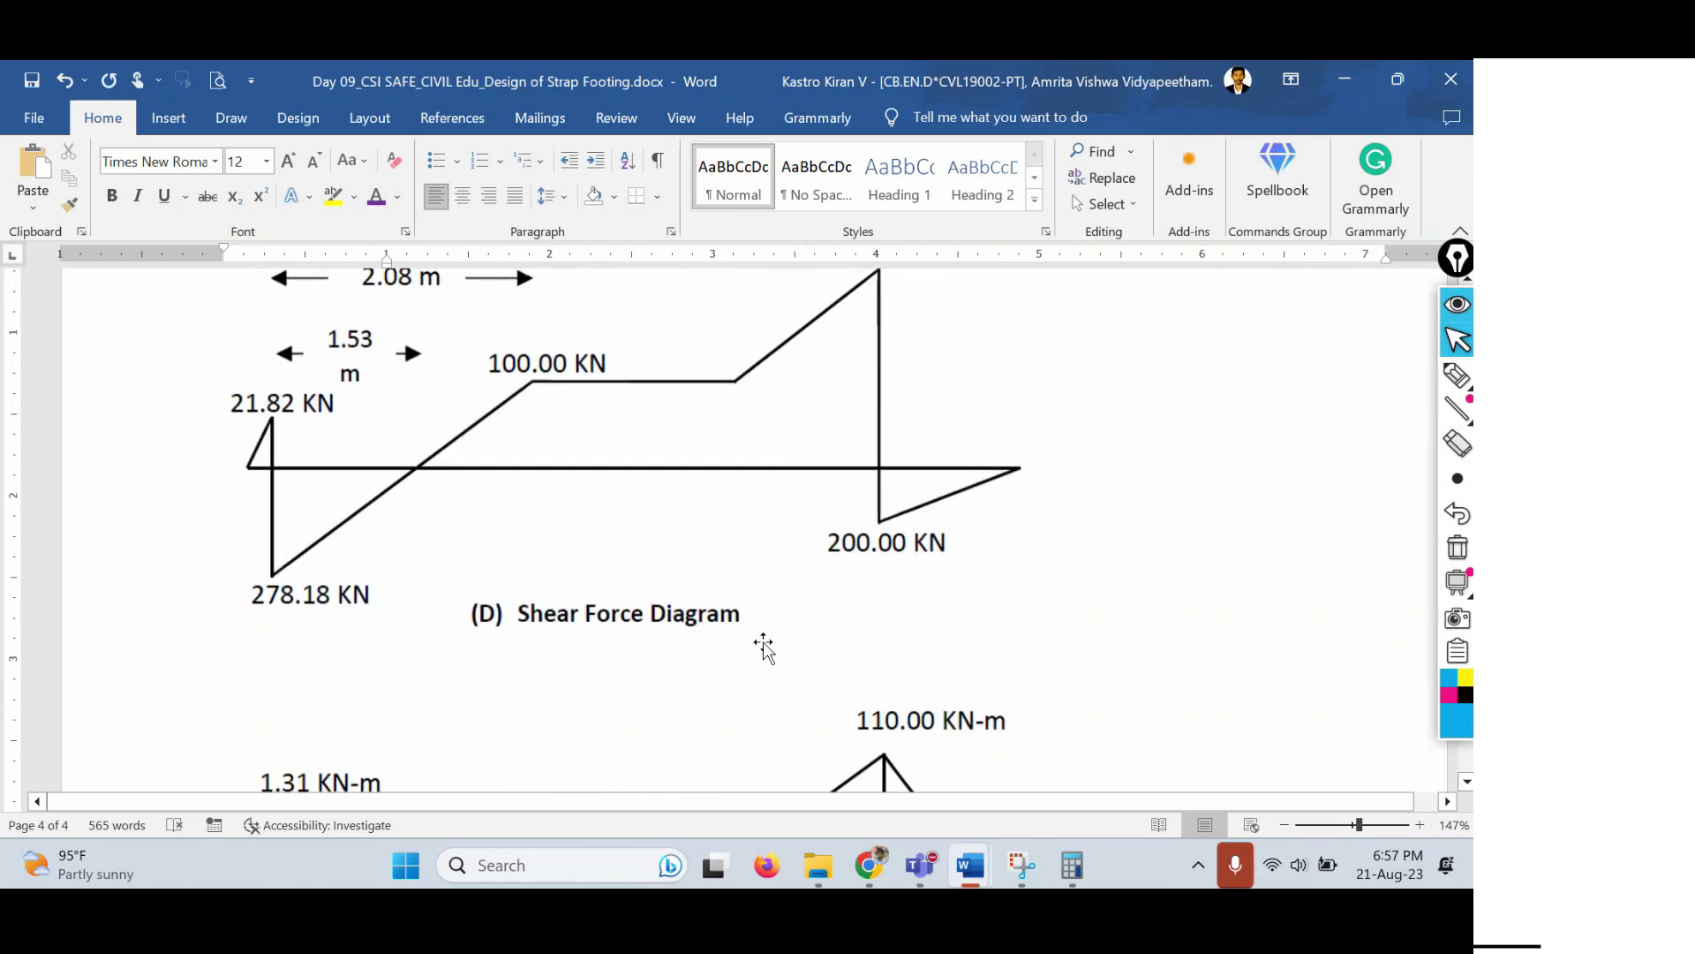
{"action": "scroll", "coordinate": [764, 651], "scroll_direction": "down", "scroll_amount": 3}
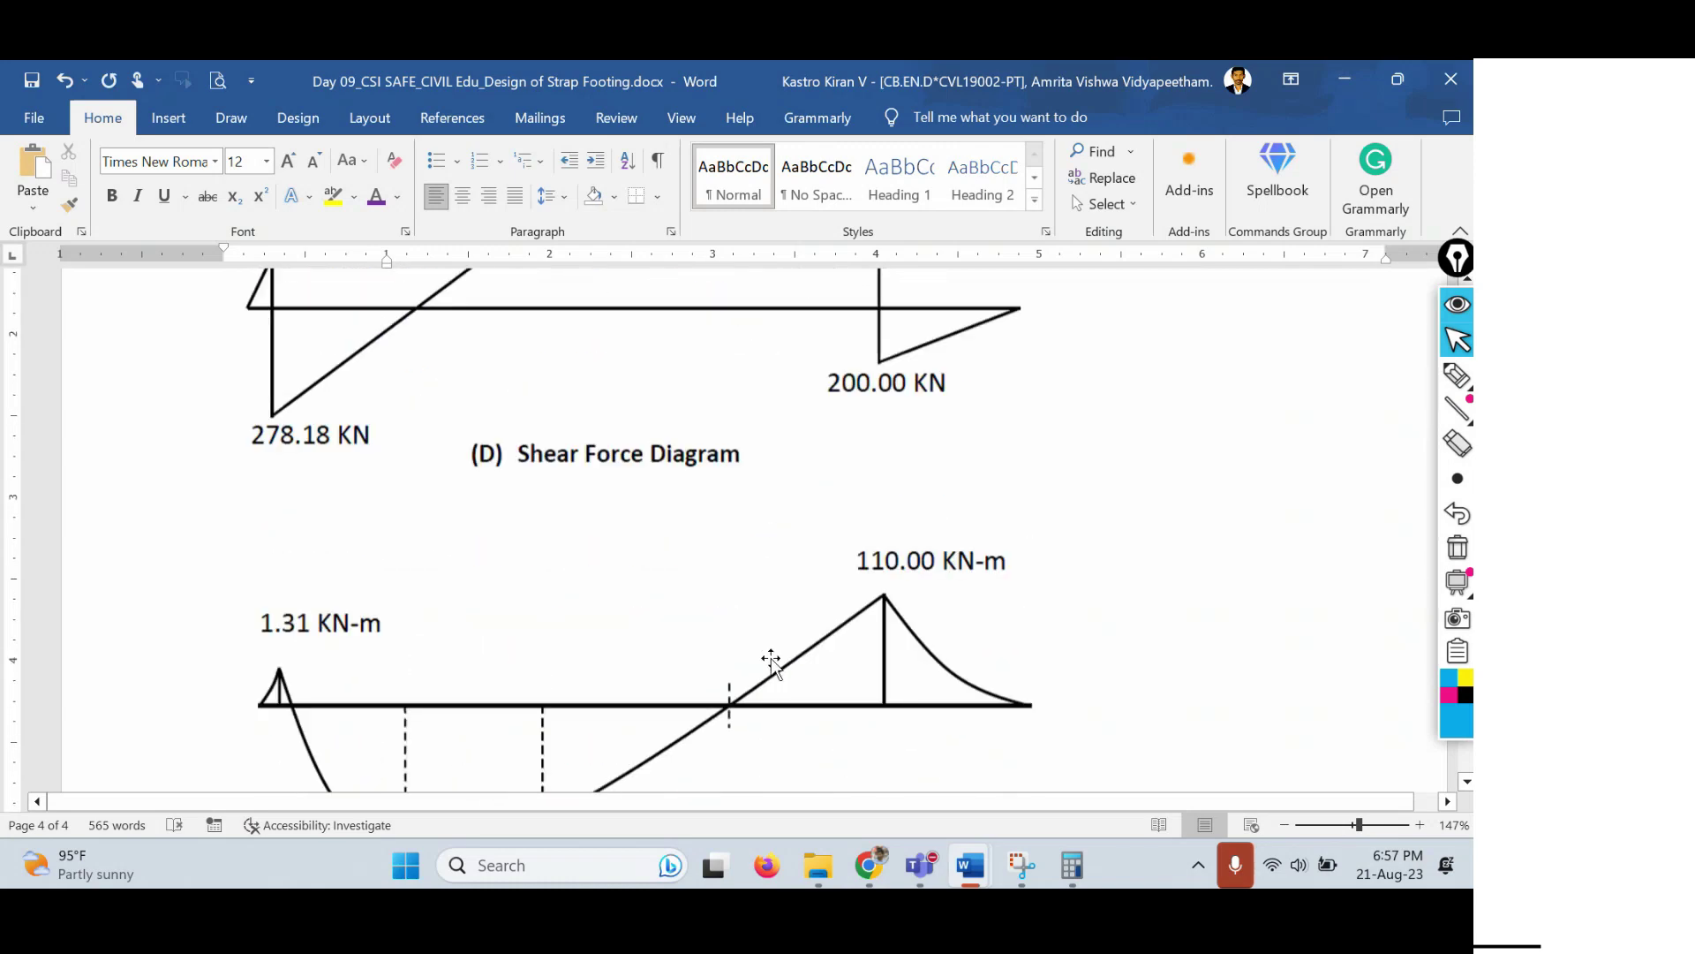